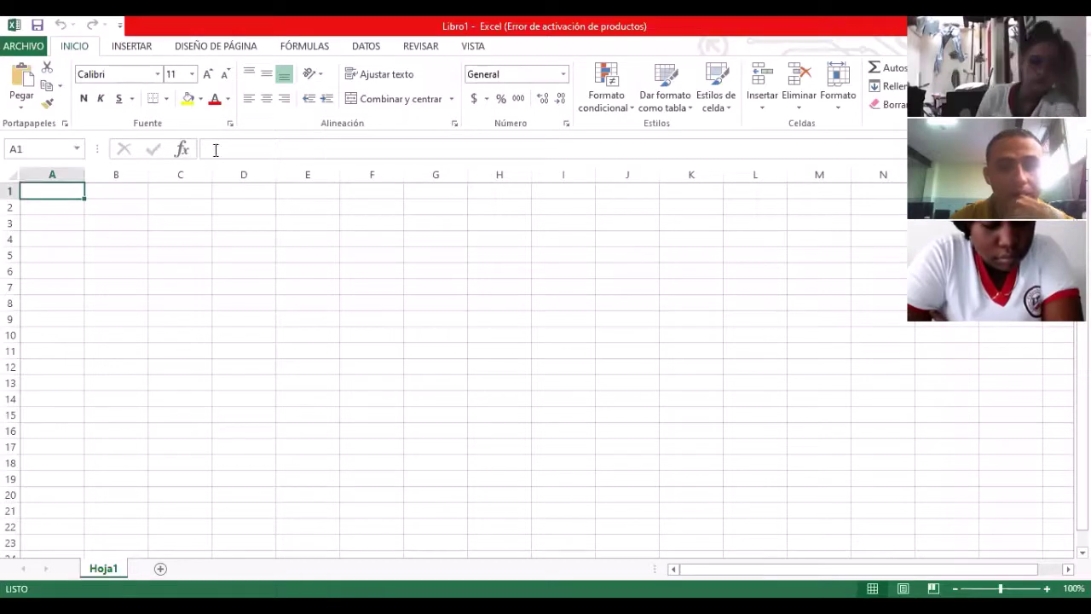
# Step: Select cell A2 to begin entering the row of numbers
pyautogui.click(212, 149)
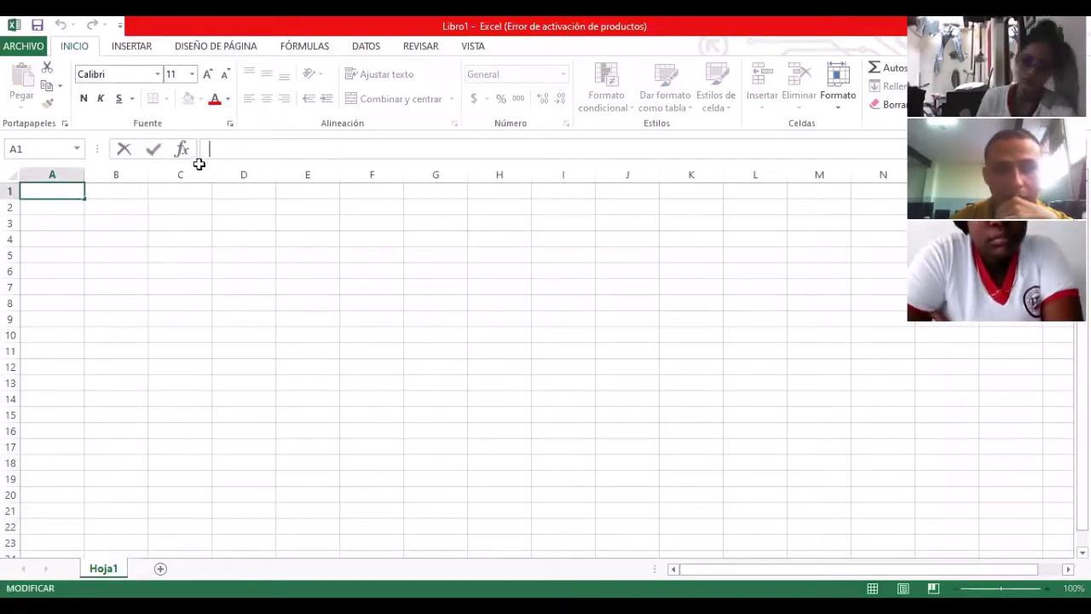
pyautogui.click(157, 241)
pyautogui.click(66, 190)
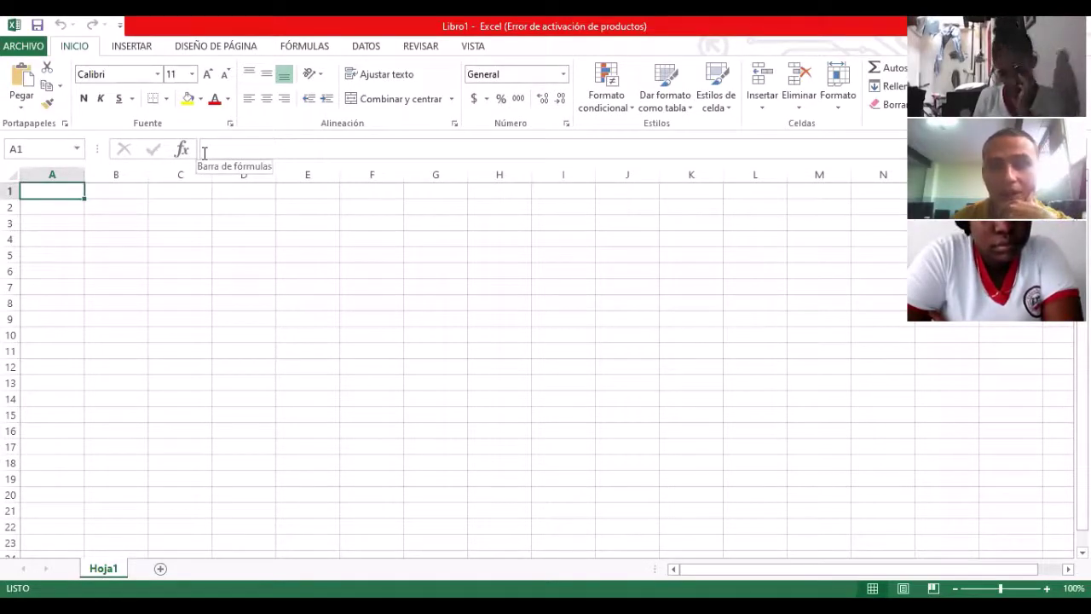
pyautogui.click(209, 148)
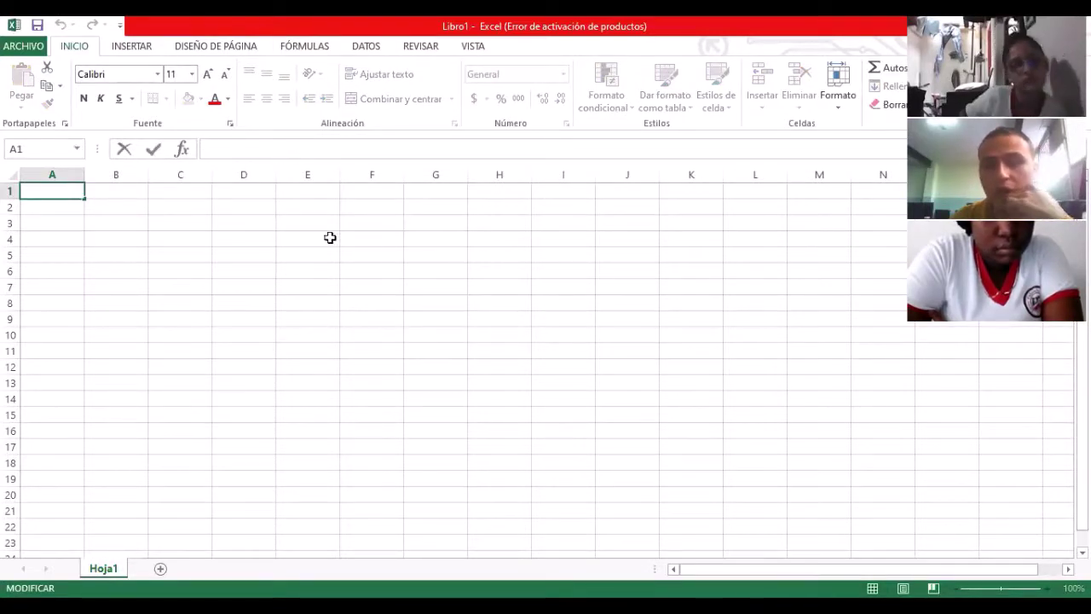
pyautogui.click(105, 248)
pyautogui.click(63, 207)
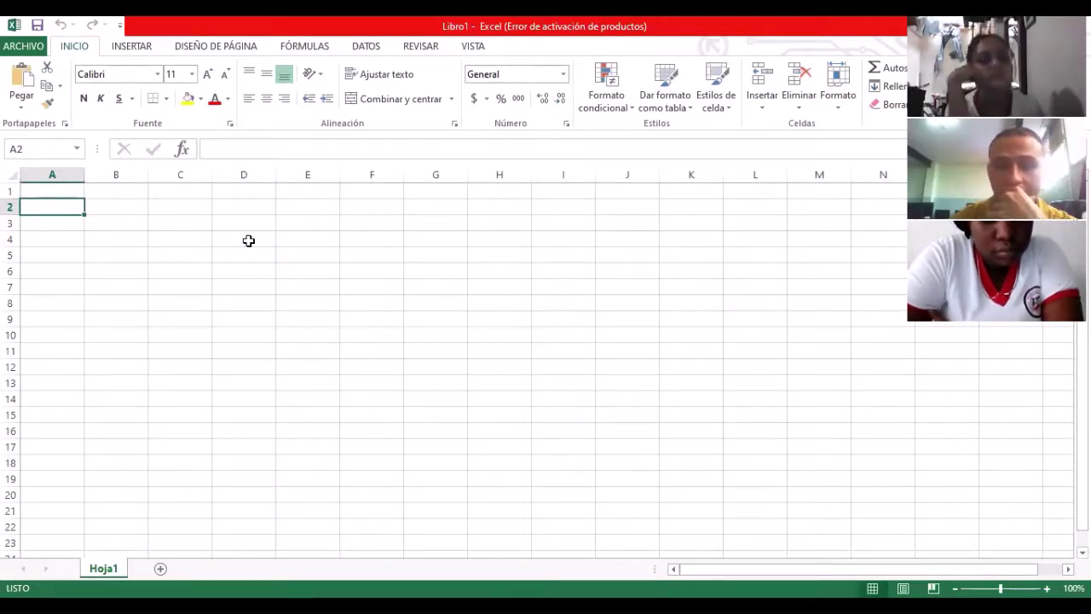
pyautogui.click(124, 220)
pyautogui.click(56, 206)
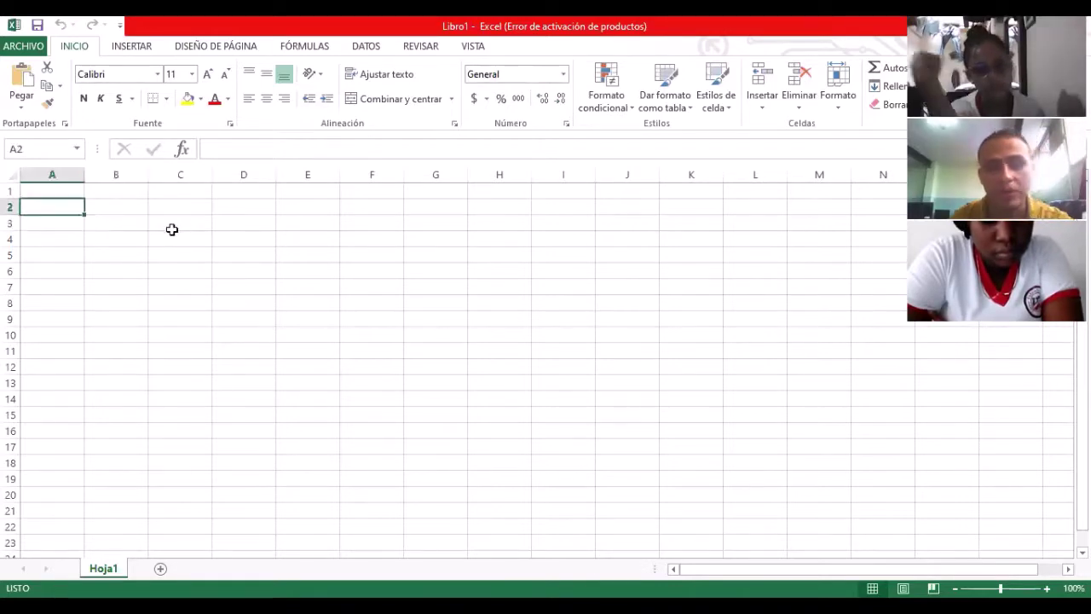
# Step: Enter 2, 3, 4, 5 and 6 across A2:E2
pyautogui.write('2')
pyautogui.press('Tab')
pyautogui.write('3')
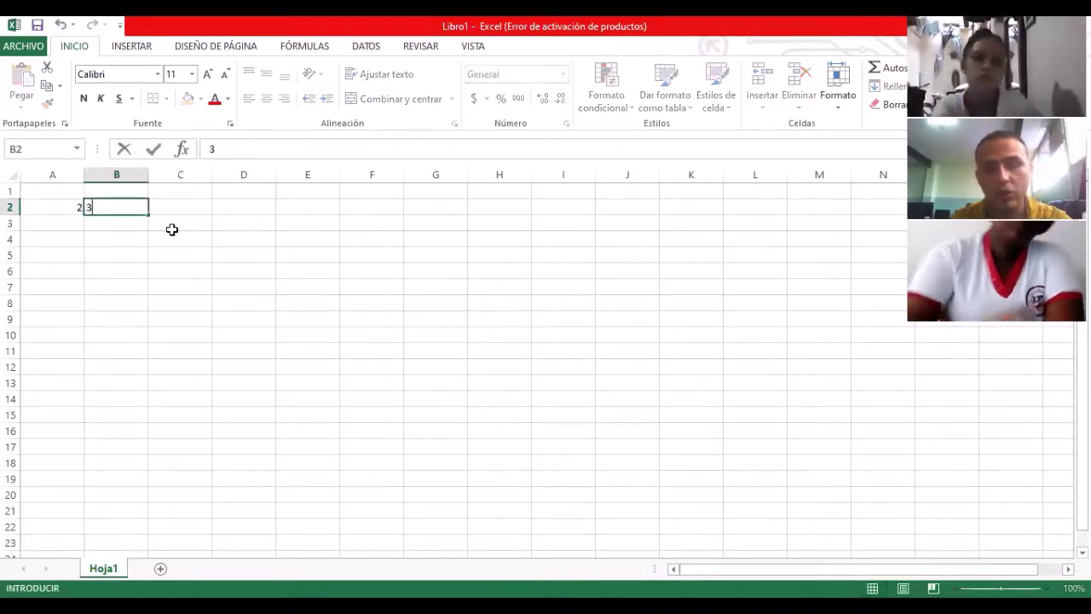
pyautogui.press('Tab')
pyautogui.write('4')
pyautogui.press('Tab')
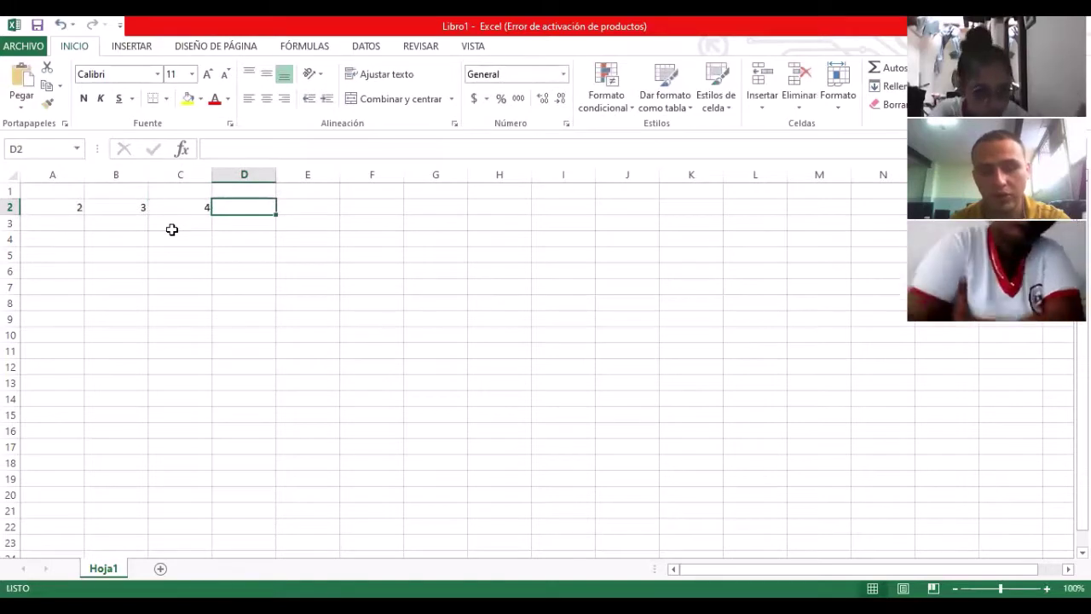
pyautogui.write('5')
pyautogui.press('Tab')
pyautogui.write('6')
pyautogui.press('Tab')
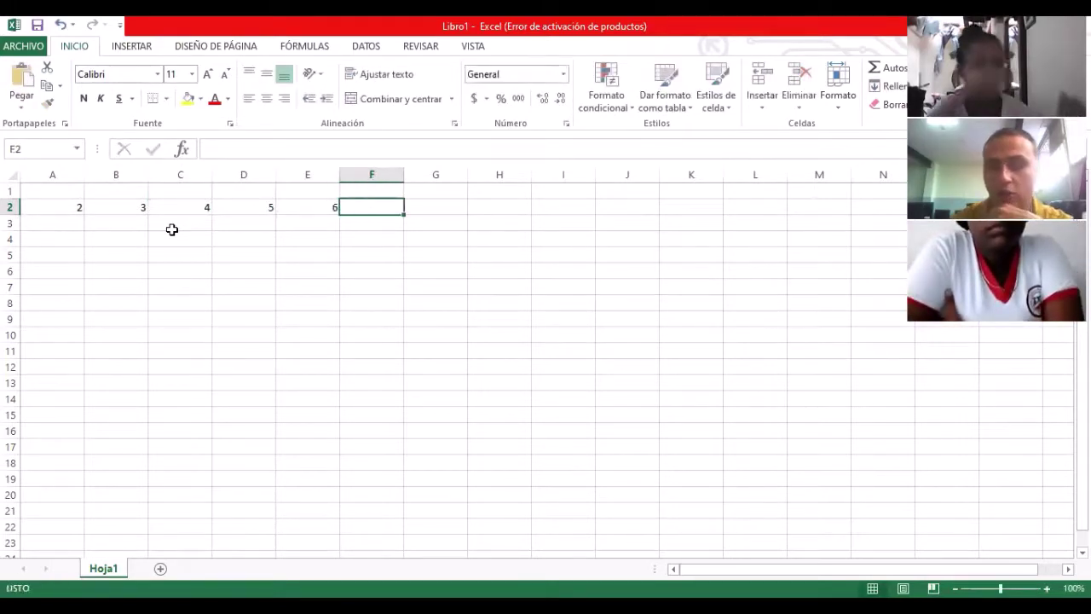
# Step: Move to cell C5 and start a formula with an equals sign
pyautogui.press('Right')
pyautogui.press('Left')
pyautogui.press('Down')
pyautogui.press('Left')
pyautogui.press('Left')
pyautogui.press('Left')
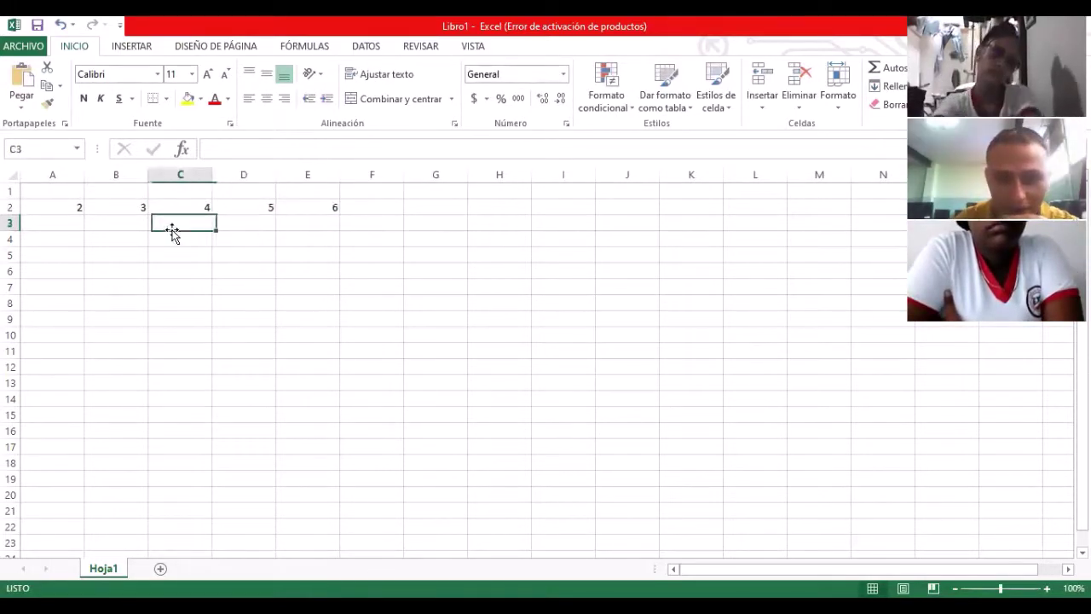
pyautogui.press('Down')
pyautogui.press('Down')
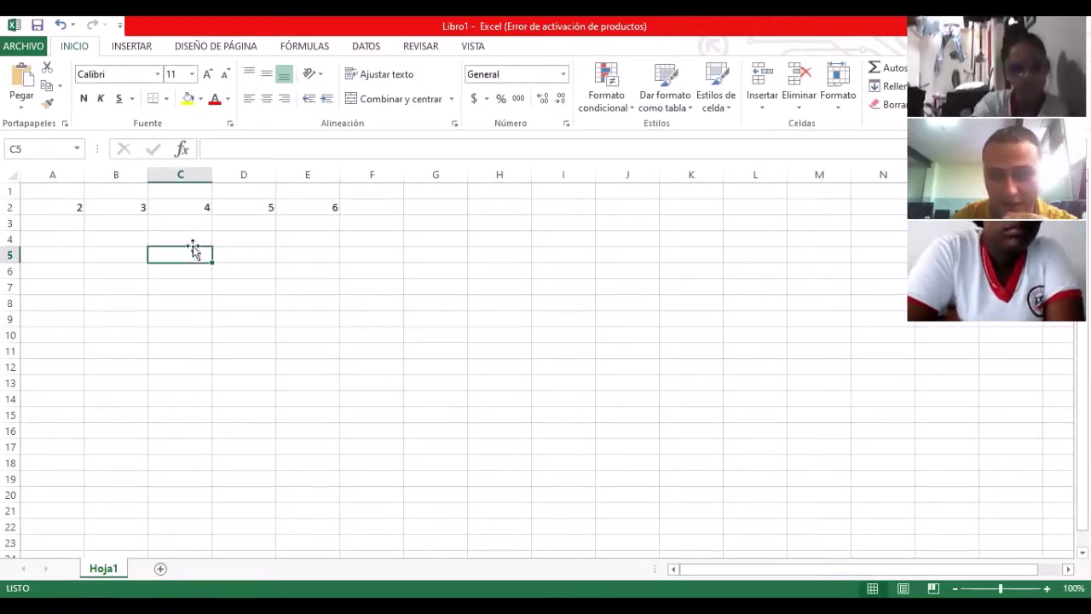
pyautogui.click(225, 148)
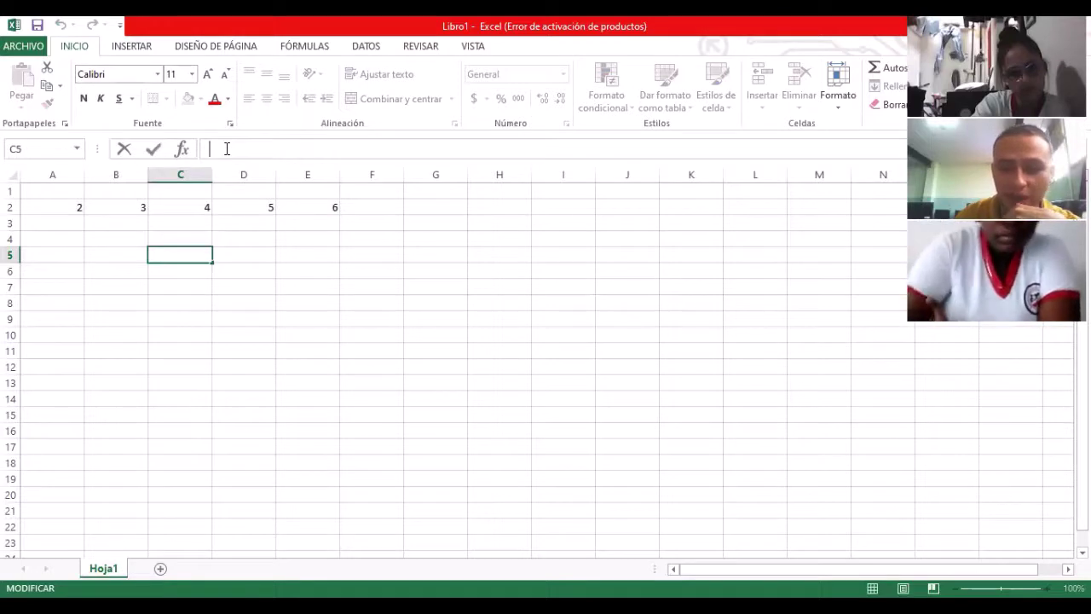
pyautogui.write('=')
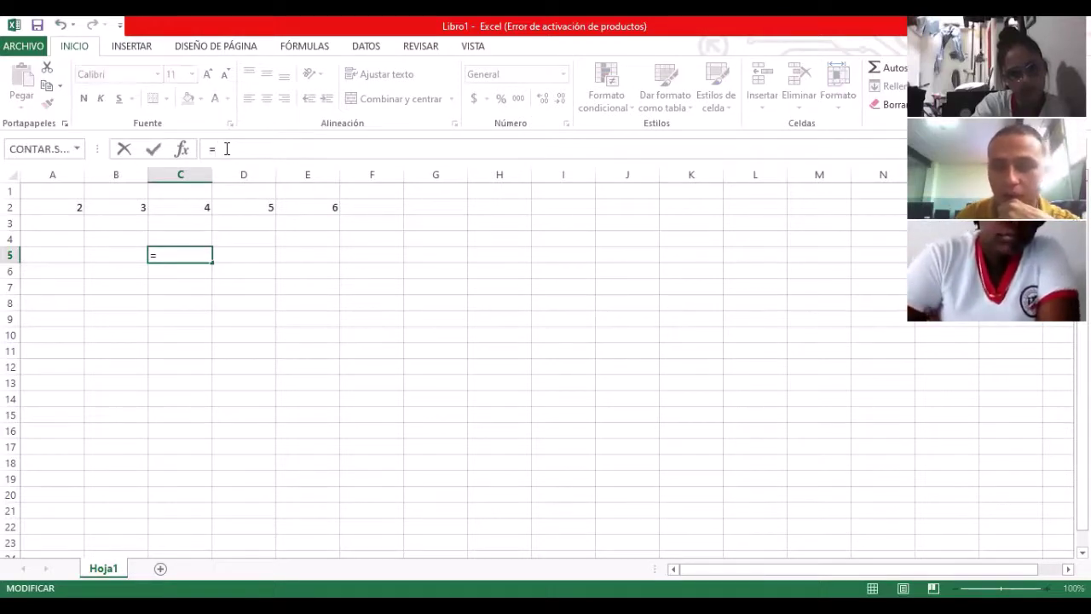
pyautogui.press('BackSpace')
pyautogui.write('+')
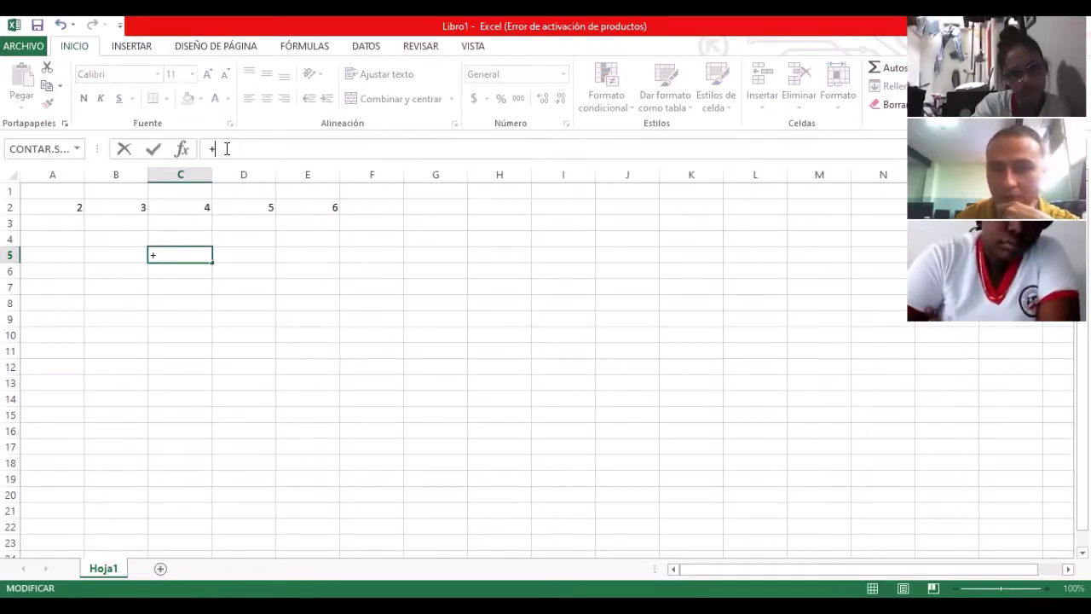
pyautogui.press('BackSpace')
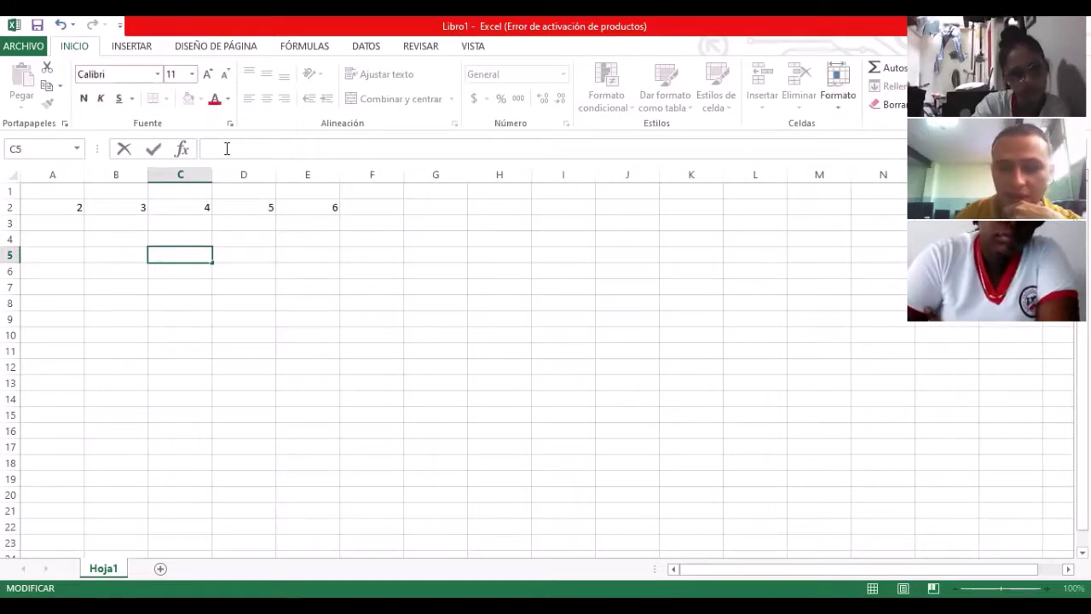
pyautogui.write('=')
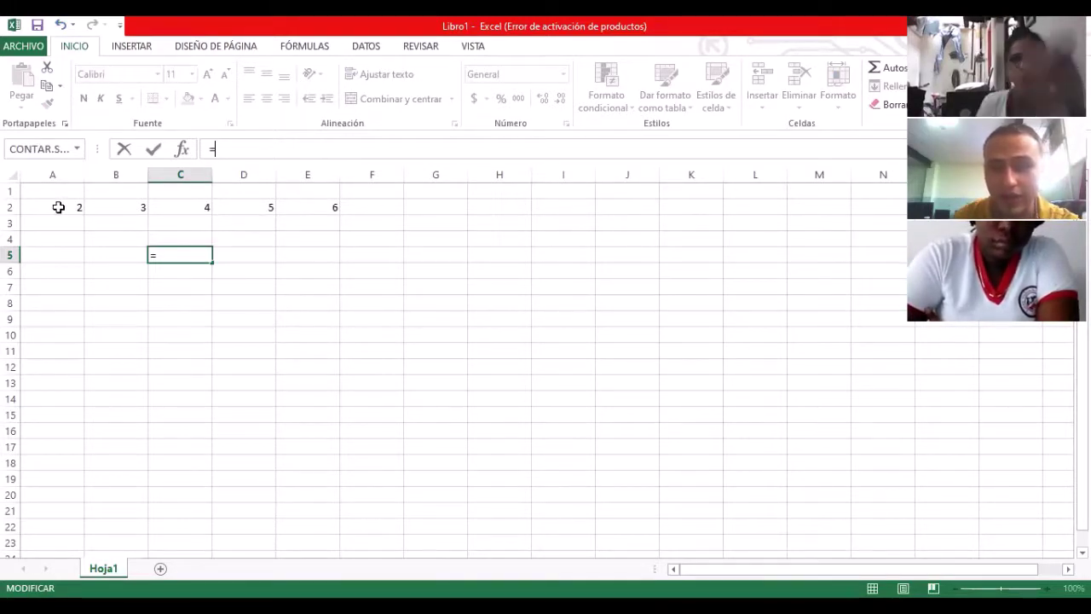
# Step: Build =A2+B2+C2+D2+E2 in C5 and commit it, showing 20
pyautogui.click(58, 207)
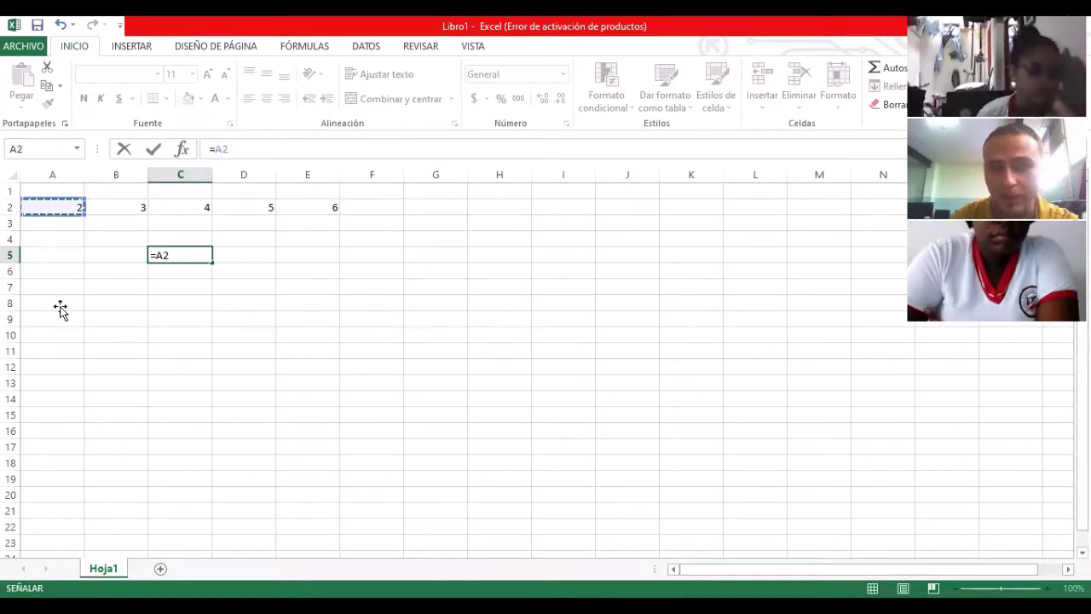
pyautogui.write('+')
pyautogui.click(110, 207)
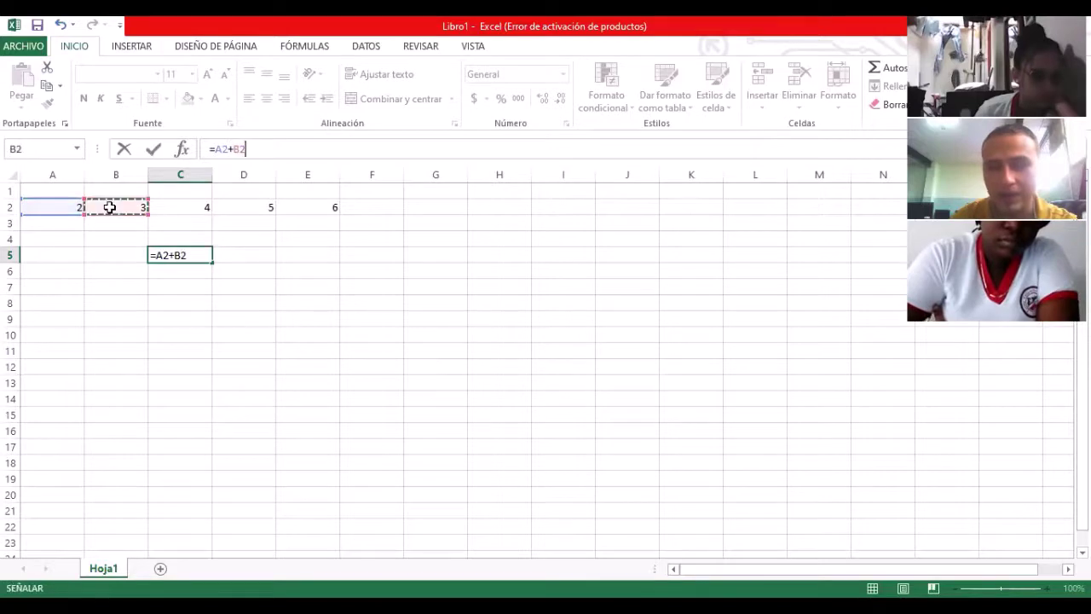
pyautogui.write('+')
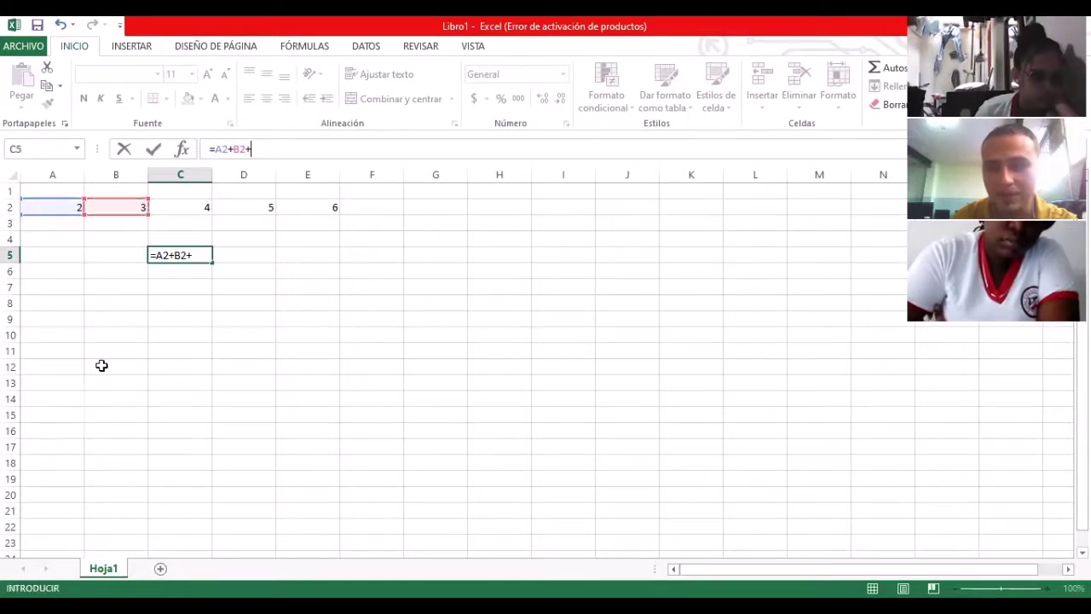
pyautogui.click(186, 205)
pyautogui.write('+')
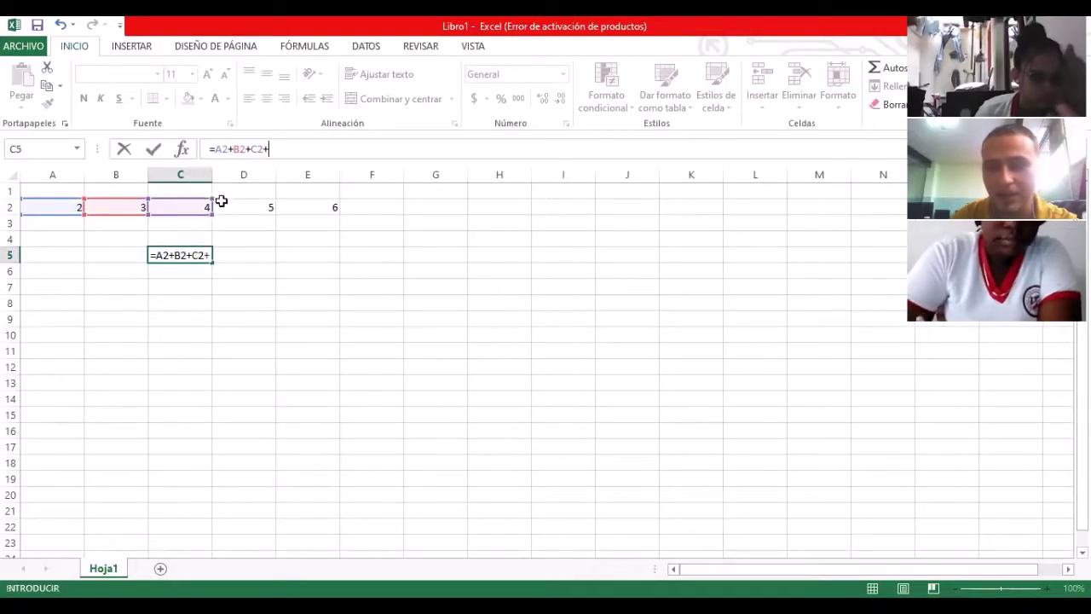
pyautogui.click(229, 205)
pyautogui.write('+')
pyautogui.click(315, 205)
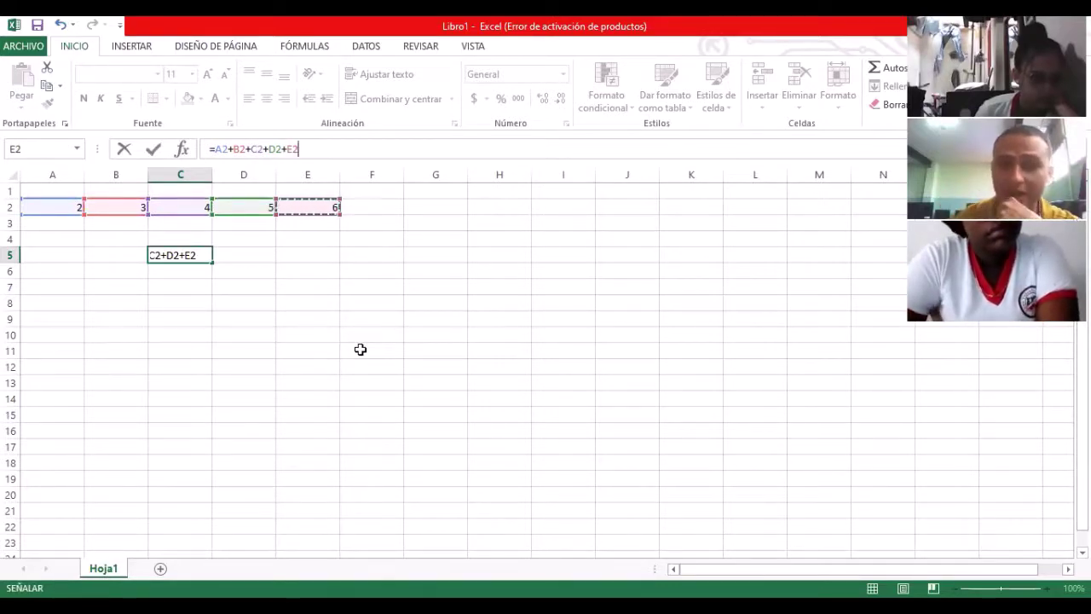
pyautogui.press('Return')
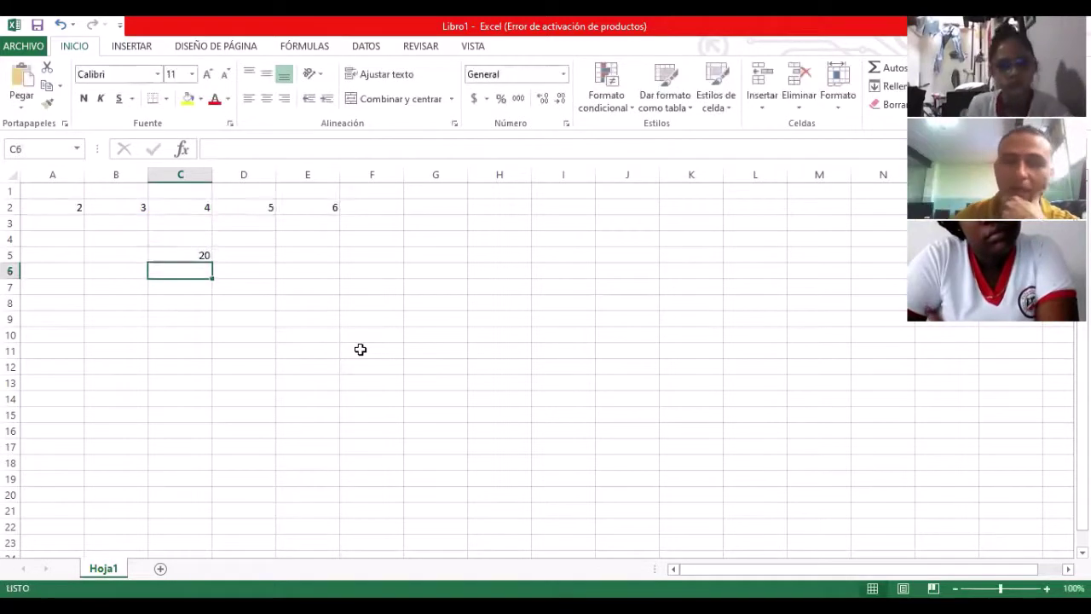
# Step: Remove the leading equals sign from C5's formula, storing it as plain text
pyautogui.click(199, 253)
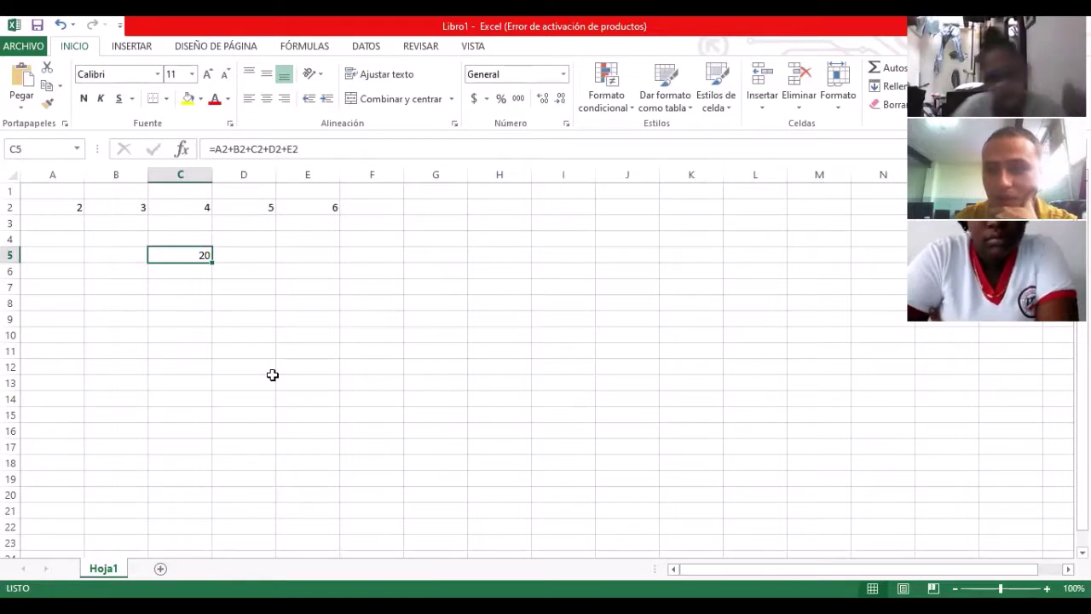
pyautogui.click(215, 149)
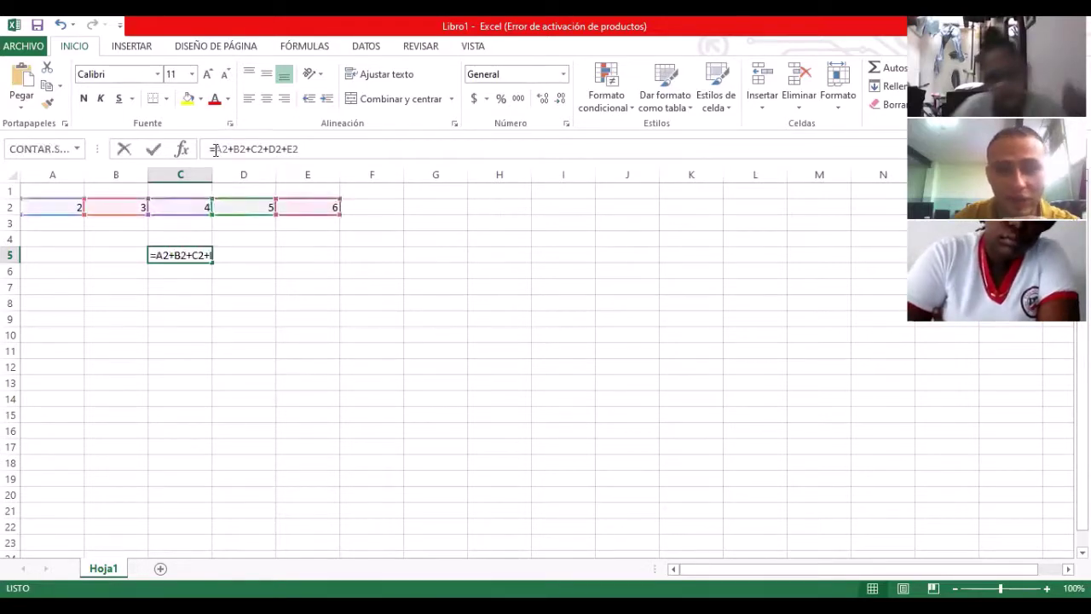
pyautogui.press('BackSpace')
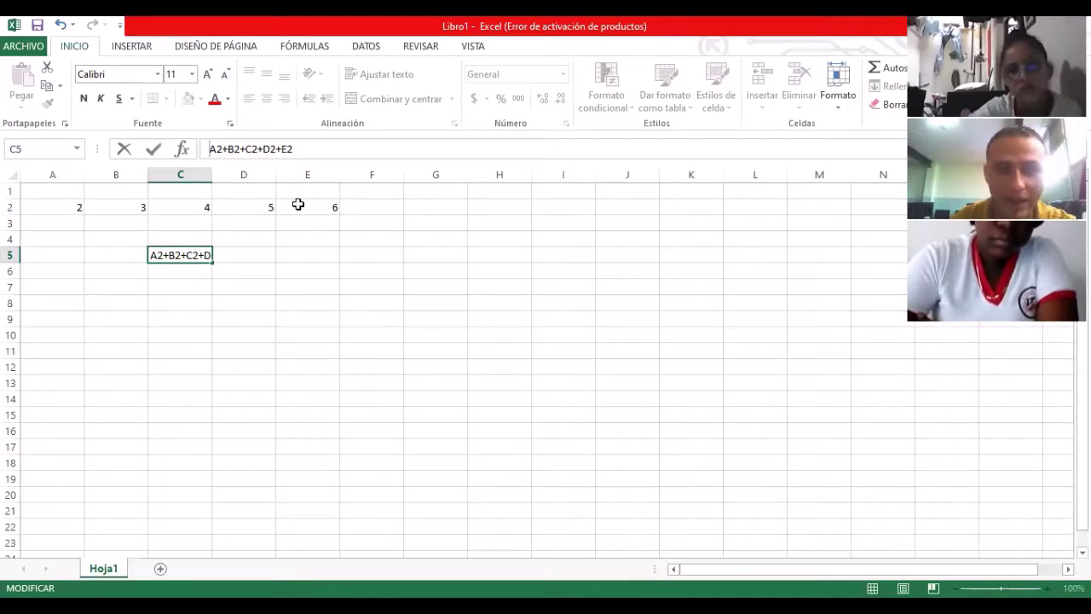
pyautogui.press('Return')
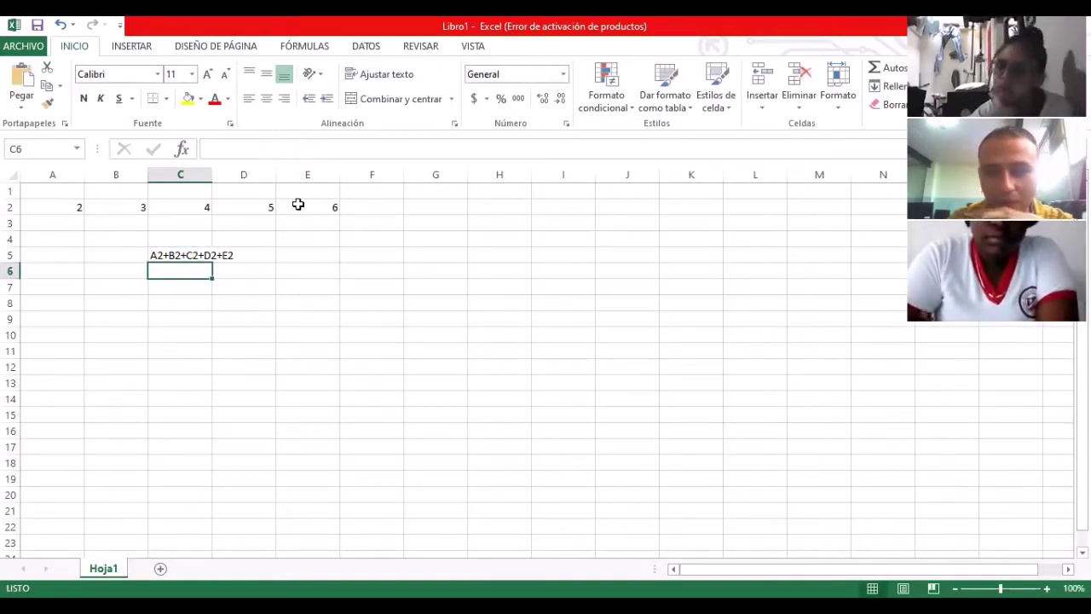
pyautogui.press('Up')
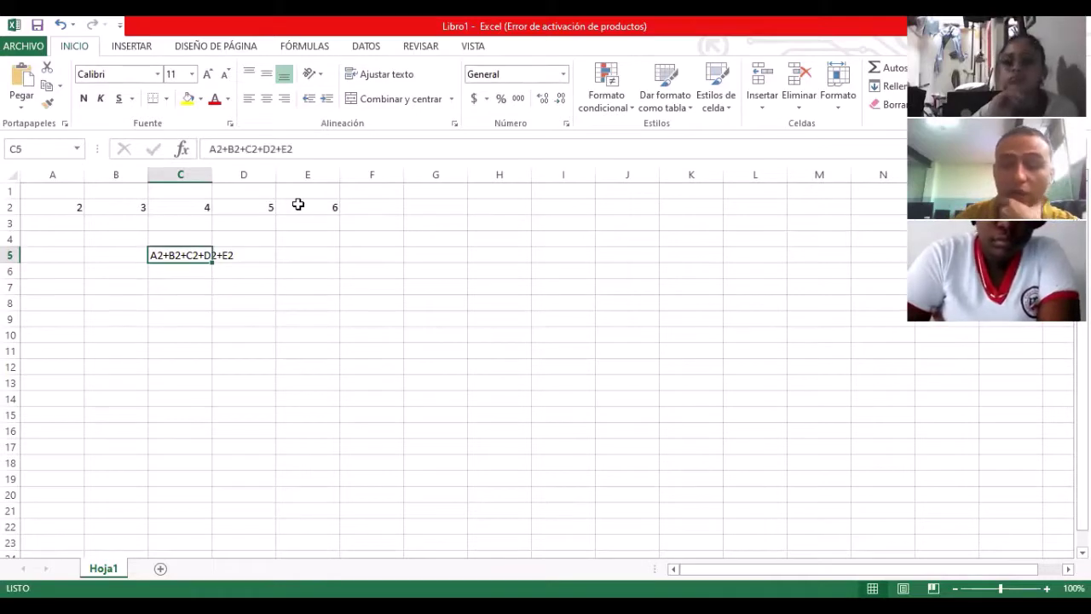
# Step: Restore C5's row-2 sum formula so it shows 20, then switch to the PDF guide
pyautogui.click(209, 149)
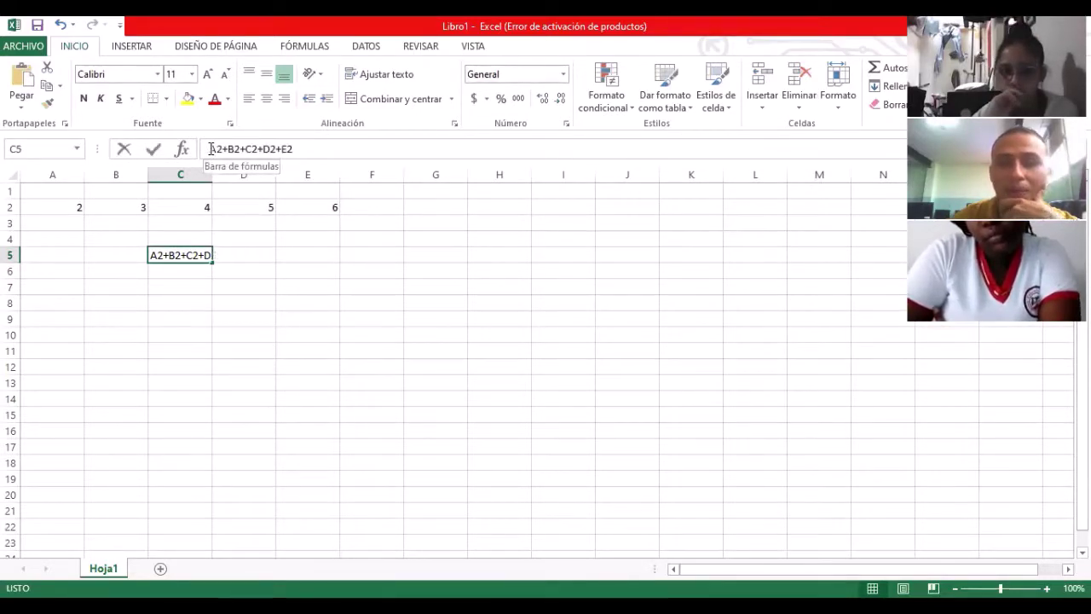
pyautogui.write('=')
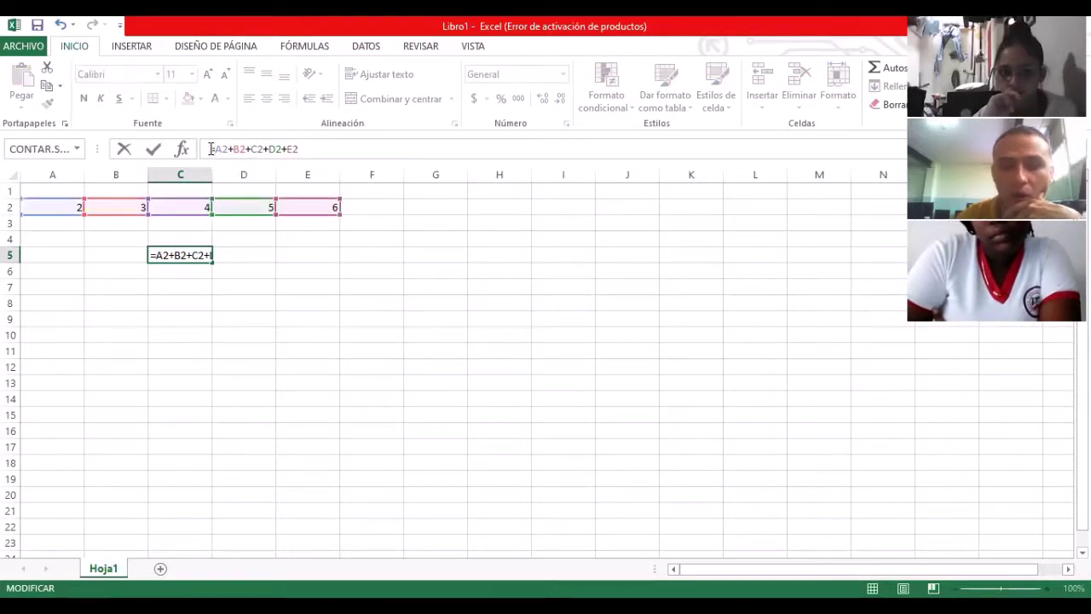
pyautogui.press('BackSpace')
pyautogui.write('+')
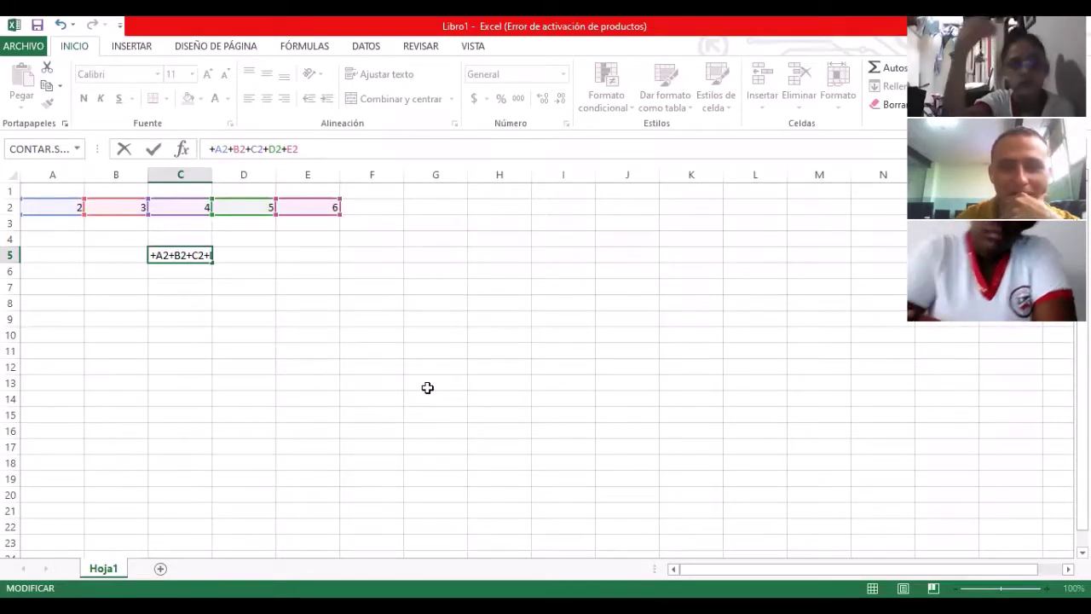
pyautogui.hotkey('ctrl', 'Return')
pyautogui.press('Return')
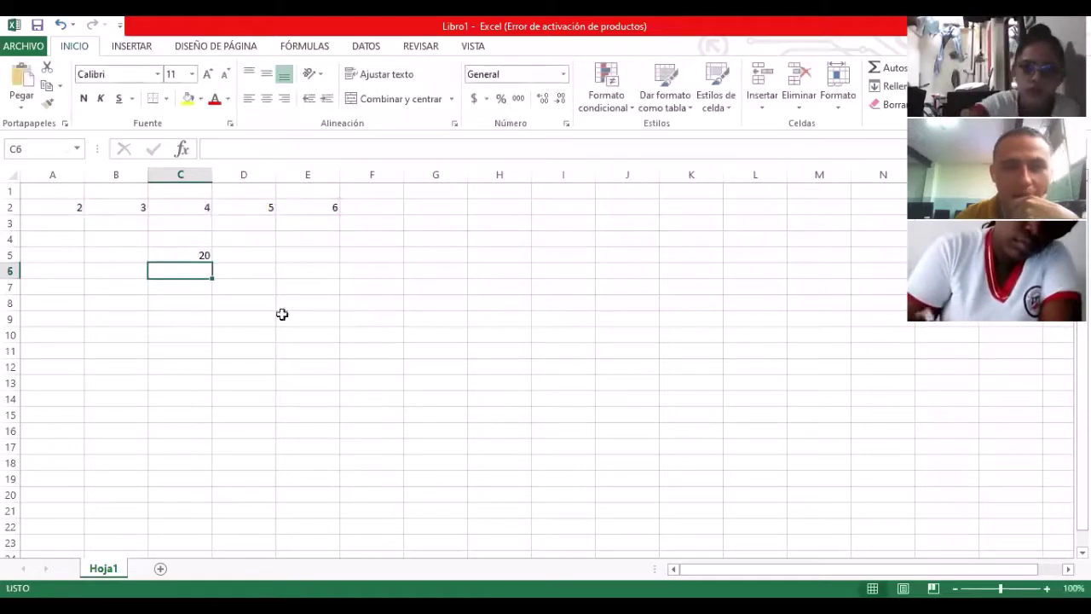
pyautogui.click(190, 255)
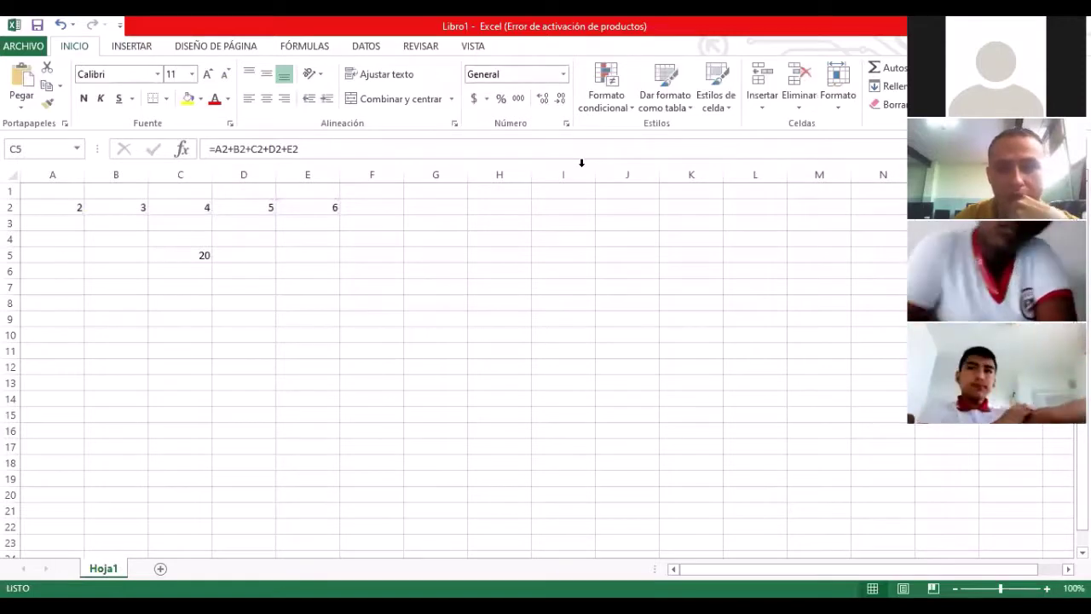
pyautogui.hotkey('alt', 'Tab')
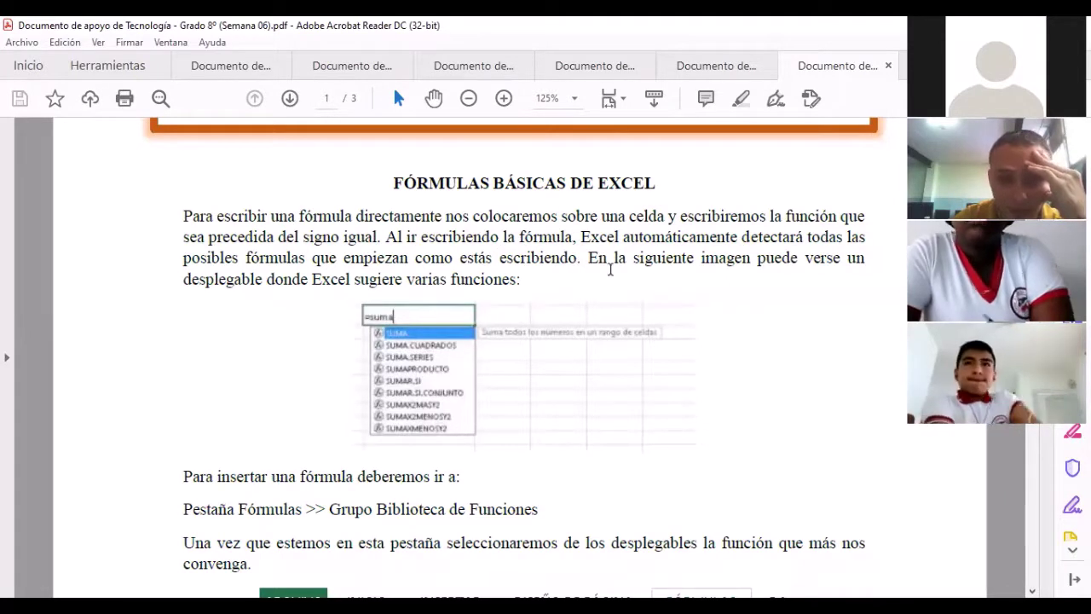
# Step: Scroll through the PDF's 'Fórmulas básicas de Excel' section, then return to Excel
pyautogui.scroll(-1, 500, 315)
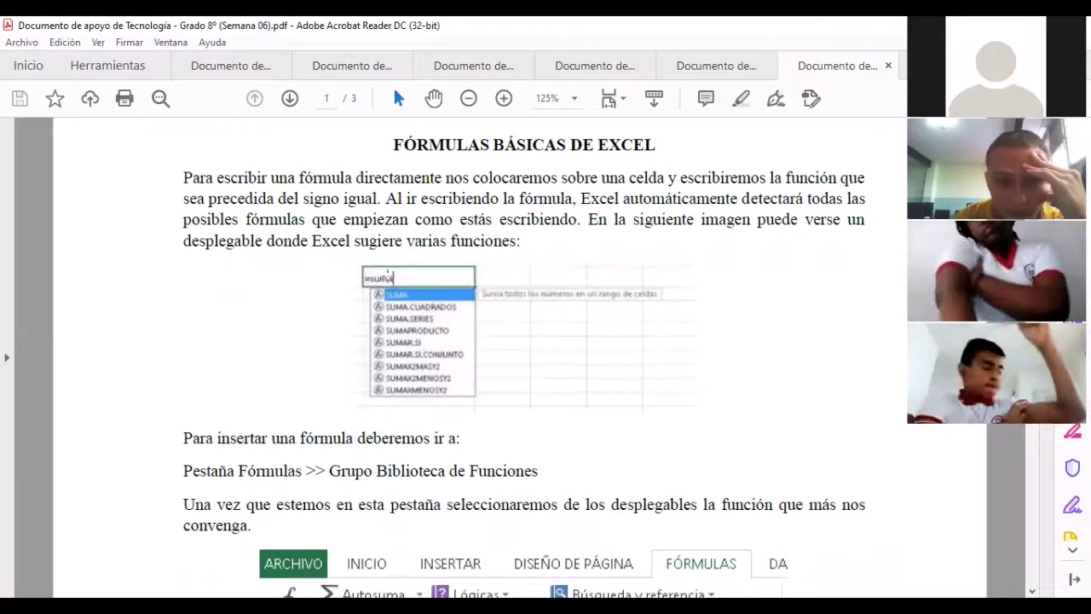
pyautogui.scroll(-1, 449, 302)
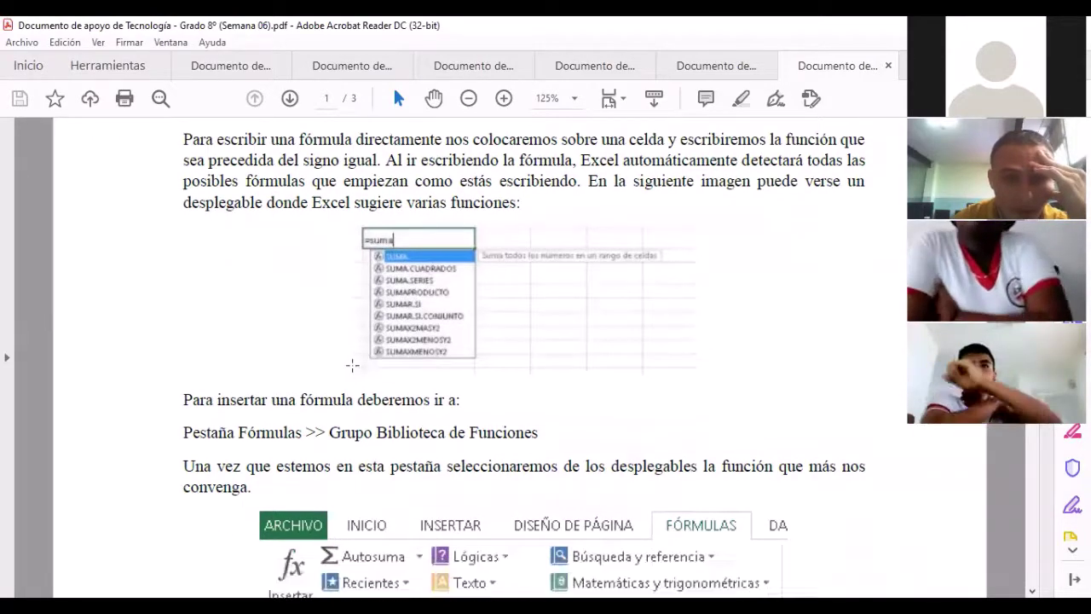
pyautogui.scroll(-1, 565, 415)
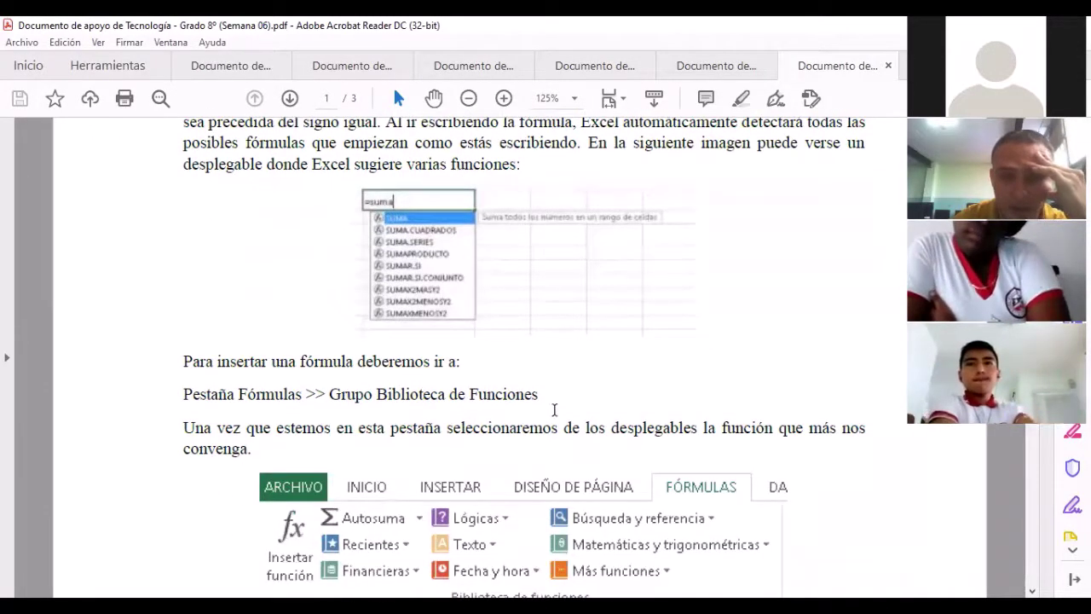
pyautogui.scroll(-1, 554, 410)
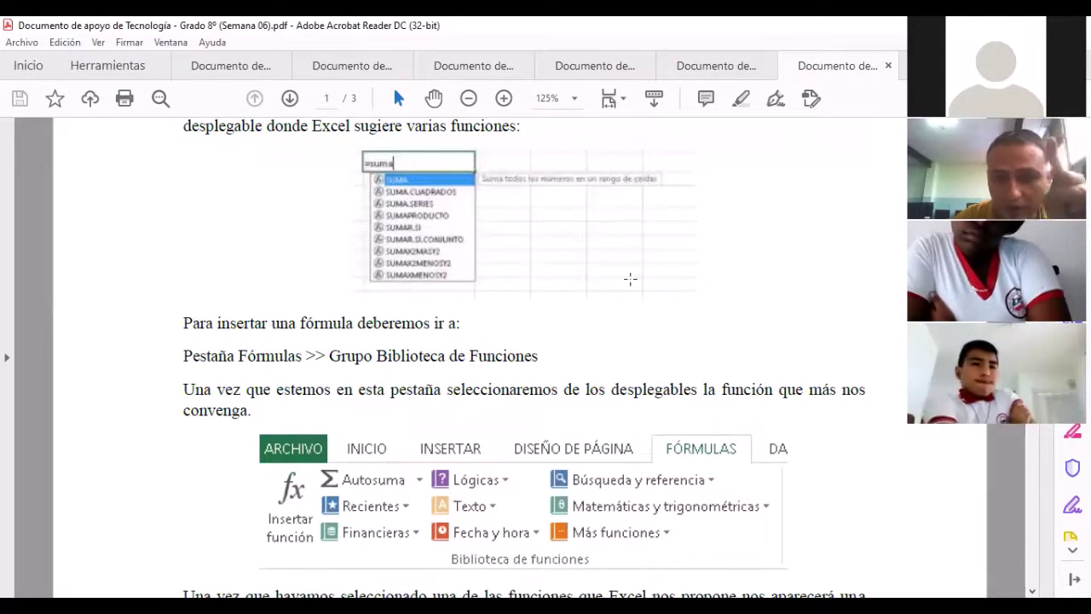
pyautogui.scroll(-1, 631, 281)
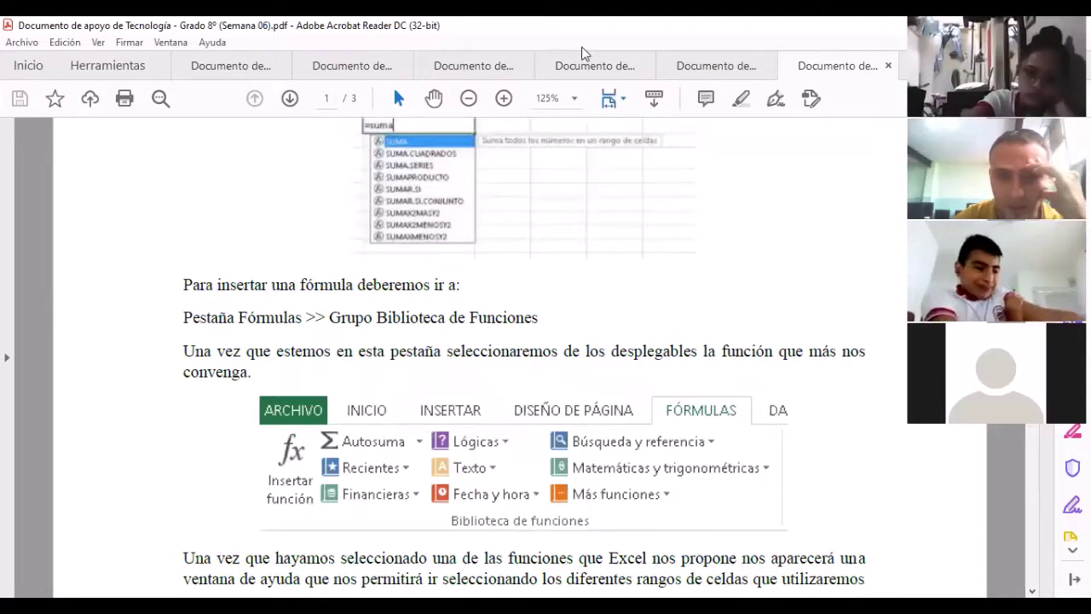
pyautogui.hotkey('alt', 'Tab')
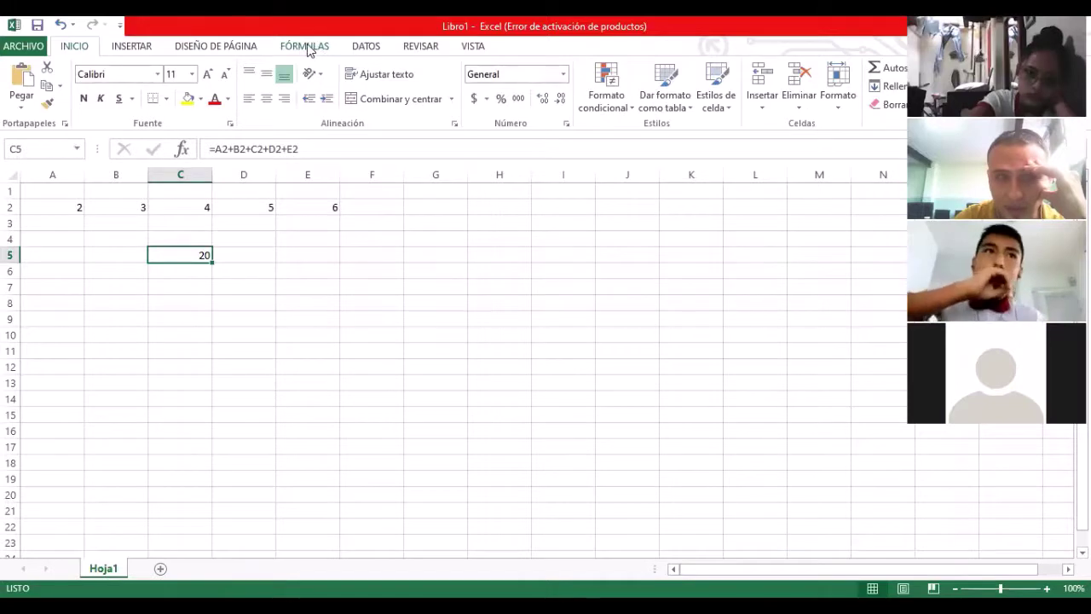
# Step: On the Fórmulas tab, browse the Financieras functions, then open the Lógicas list
pyautogui.click(309, 49)
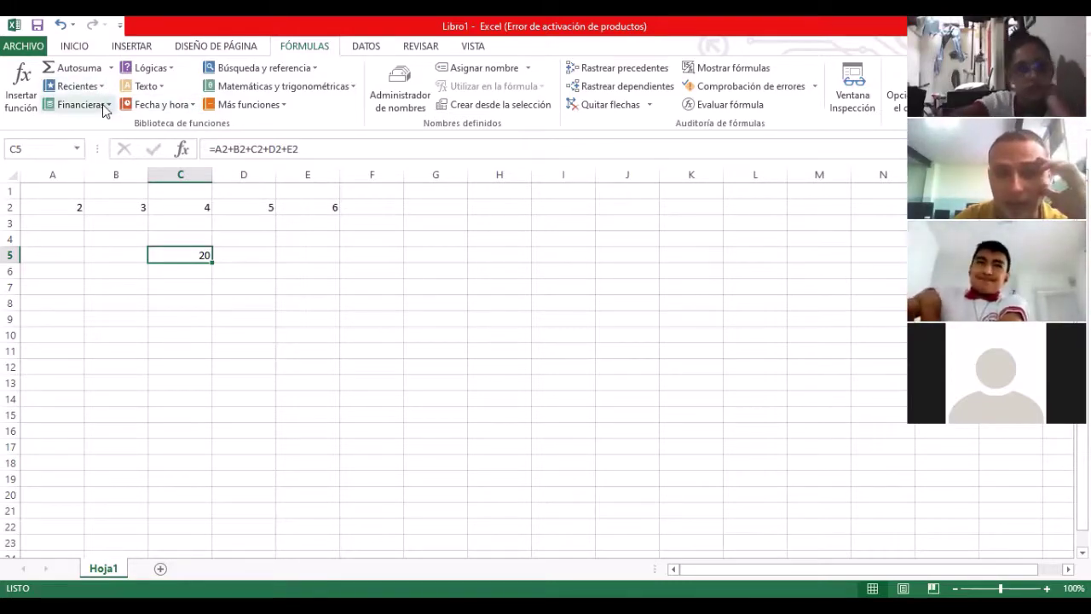
pyautogui.click(104, 106)
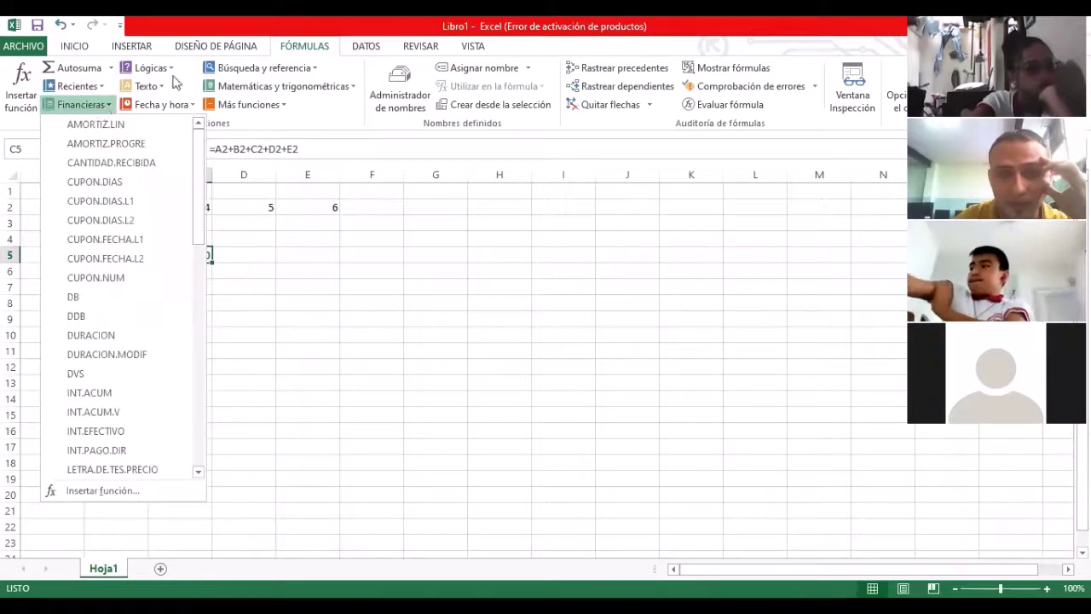
pyautogui.click(170, 74)
pyautogui.click(168, 69)
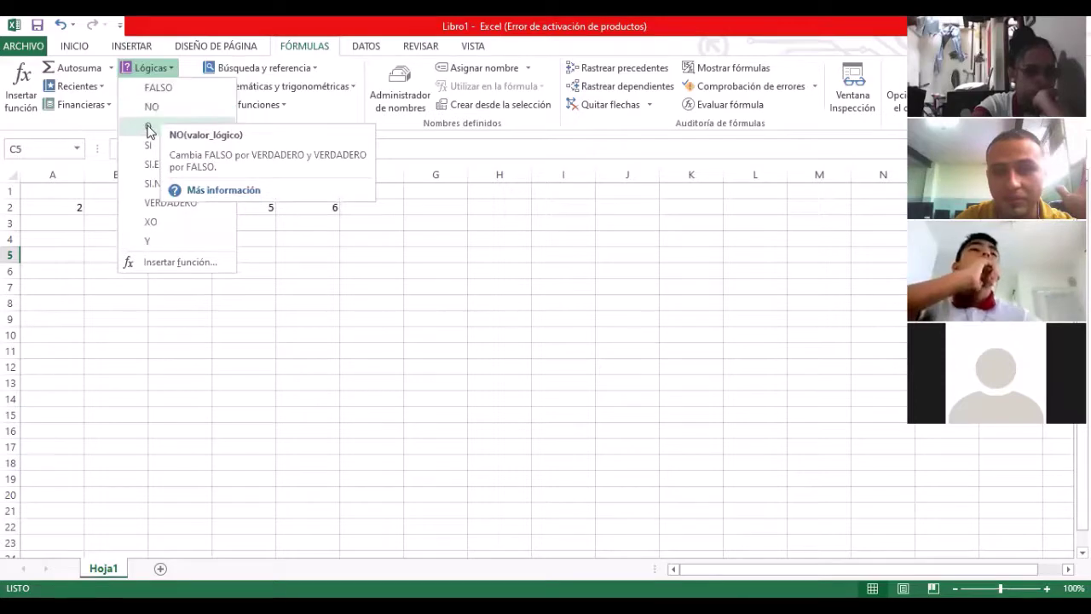
# Step: Browse the Texto function list, including MAYUSC, then close it
pyautogui.click(175, 70)
pyautogui.click(155, 86)
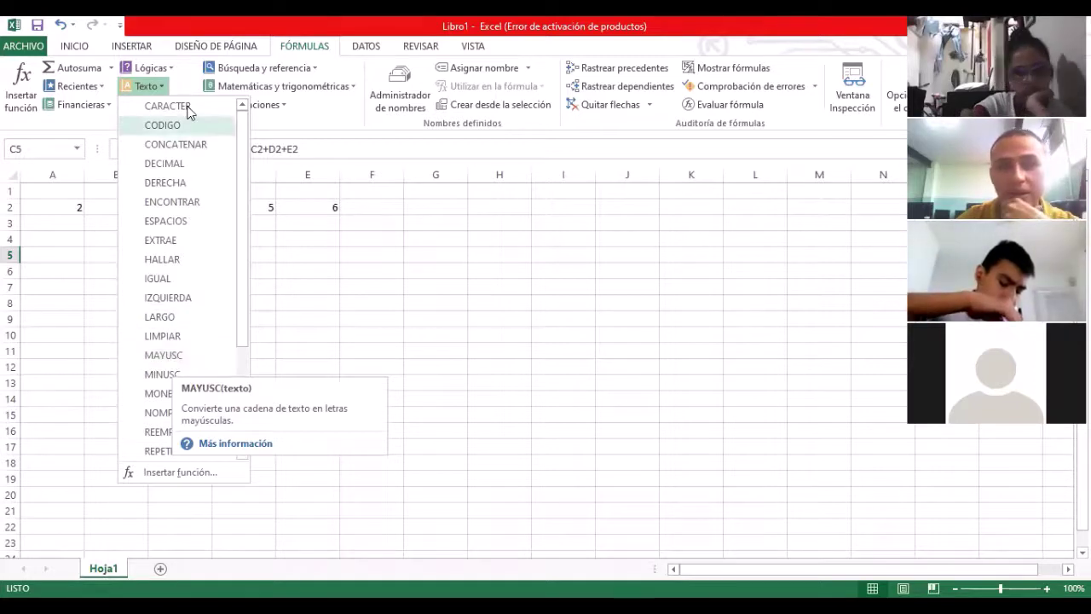
pyautogui.press('Escape')
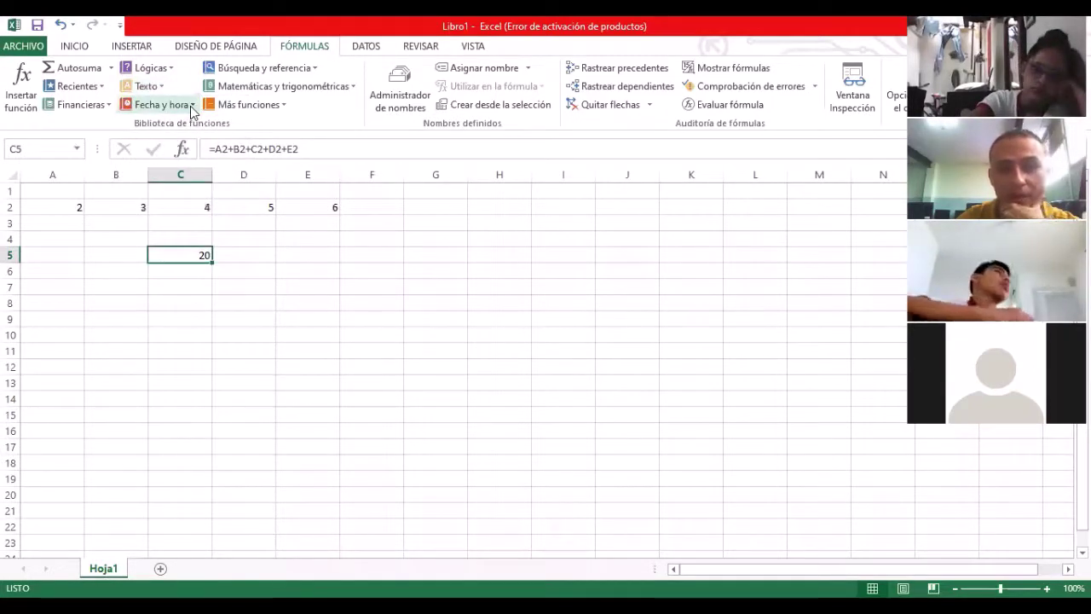
# Step: Browse Fecha y hora and Búsqueda y referencia functions, then open Matemáticas y trigonométricas
pyautogui.click(193, 105)
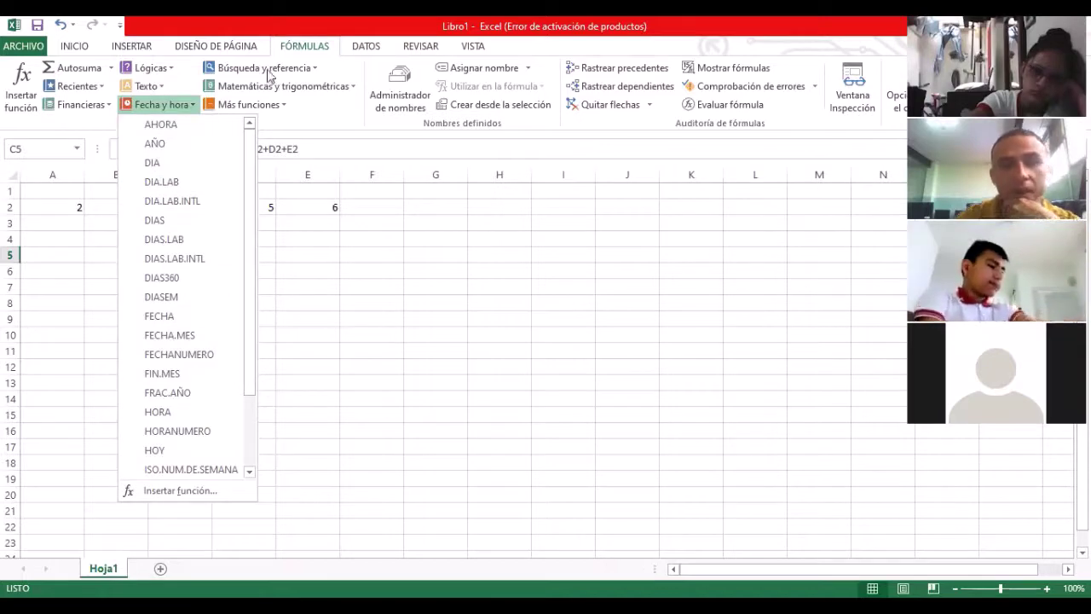
pyautogui.click(315, 68)
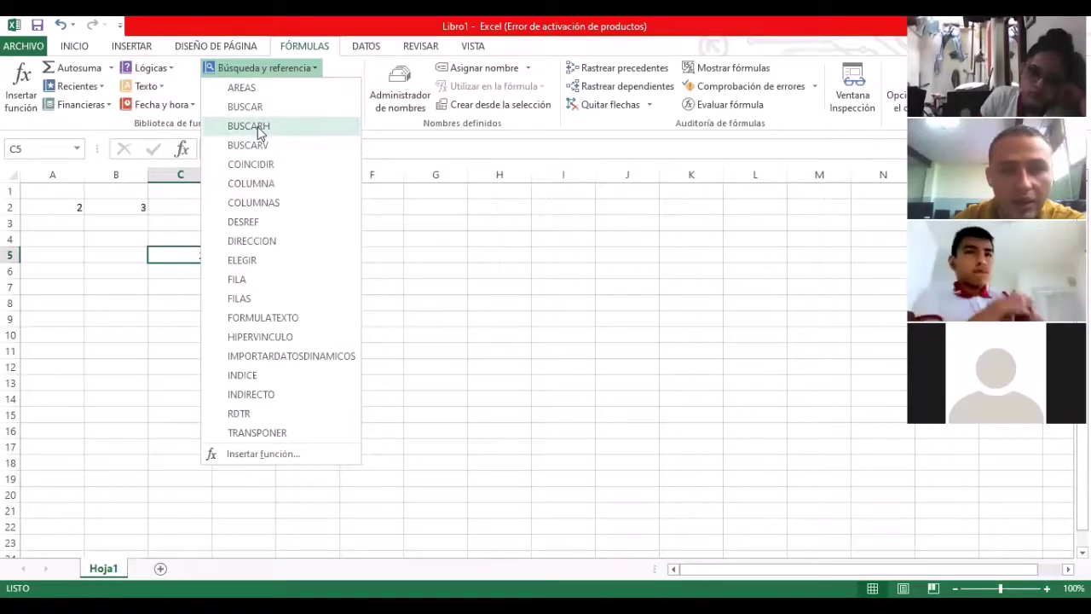
pyautogui.click(316, 64)
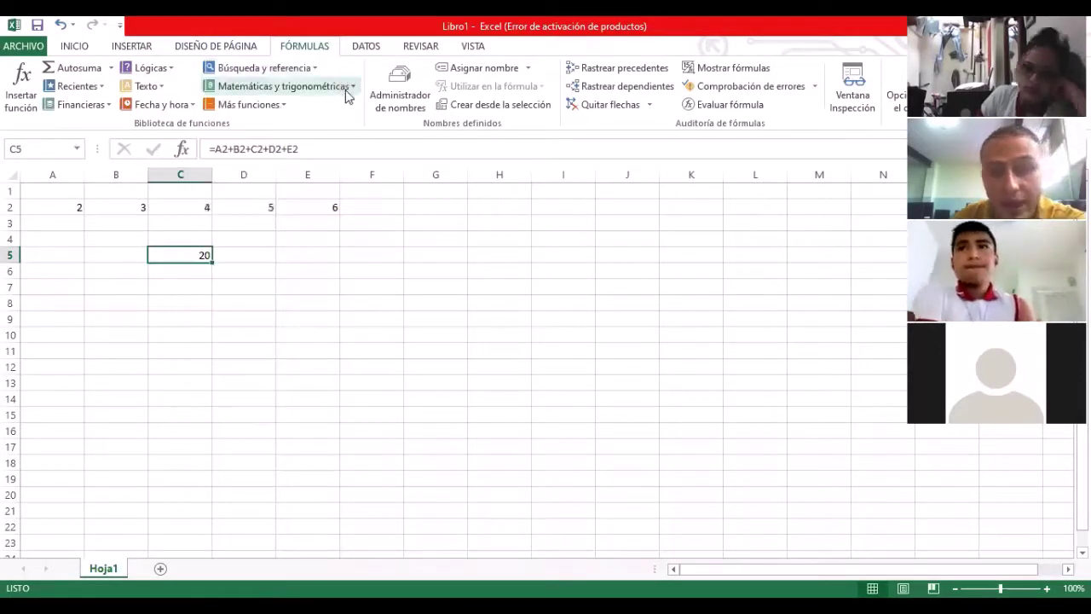
pyautogui.click(348, 94)
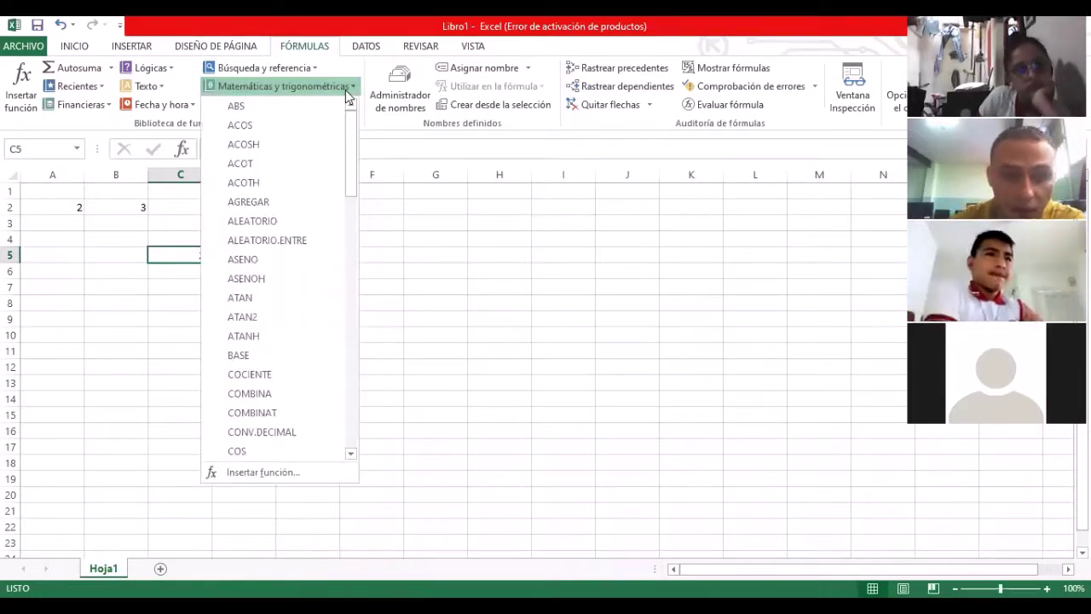
# Step: Scroll the math and trig list past COCIENTE, ENTERO, RAIZ and SUMA to TRUNCAR, then close it
pyautogui.moveTo(353, 161); pyautogui.dragTo(336, 210)
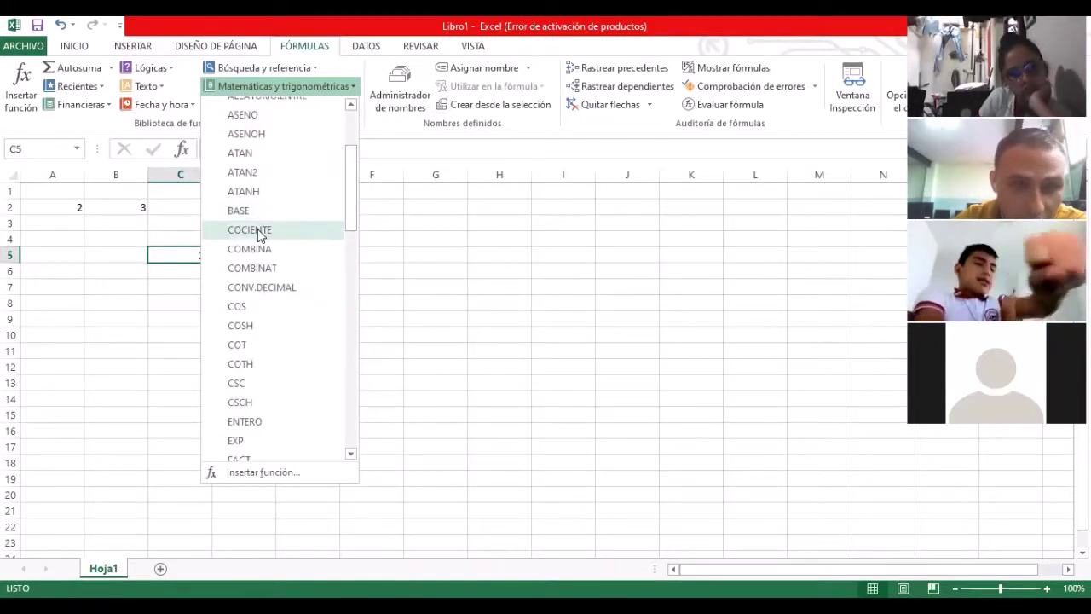
pyautogui.moveTo(260, 235)
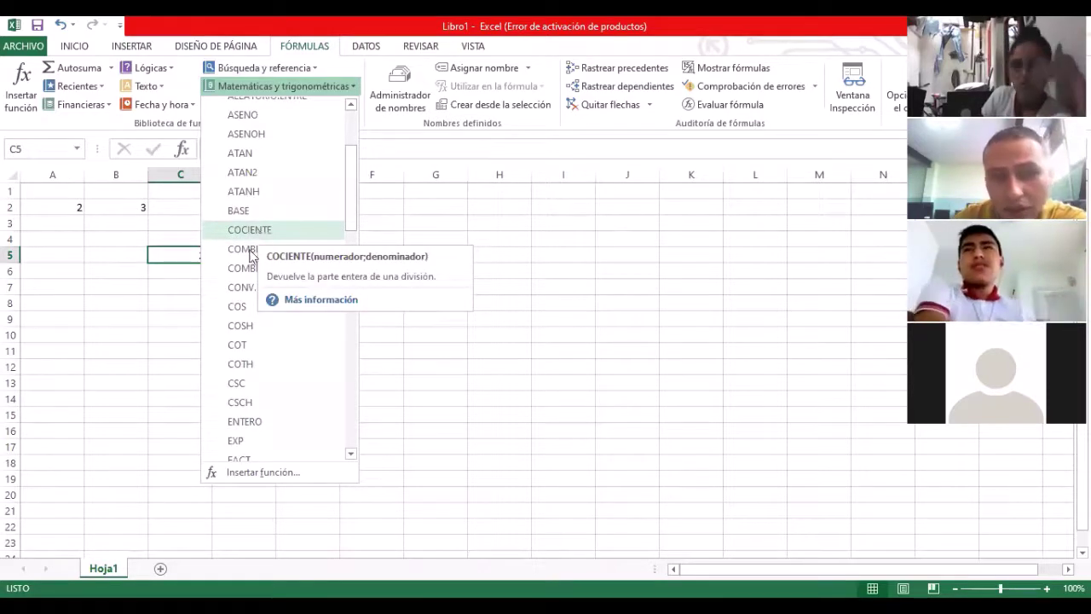
pyautogui.moveTo(350, 201); pyautogui.dragTo(348, 232)
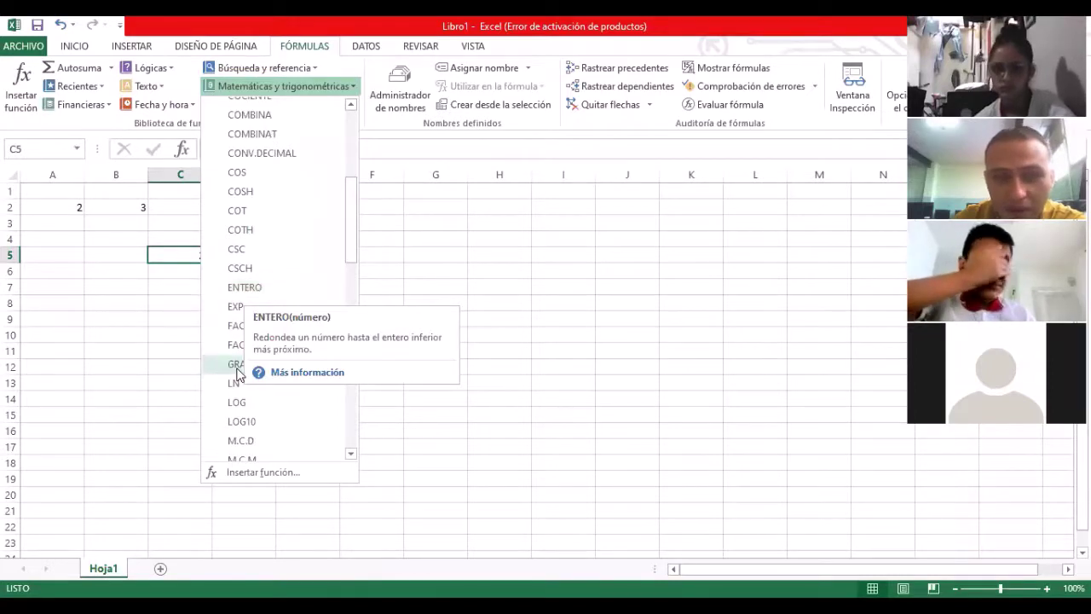
pyautogui.moveTo(350, 243); pyautogui.dragTo(350, 261)
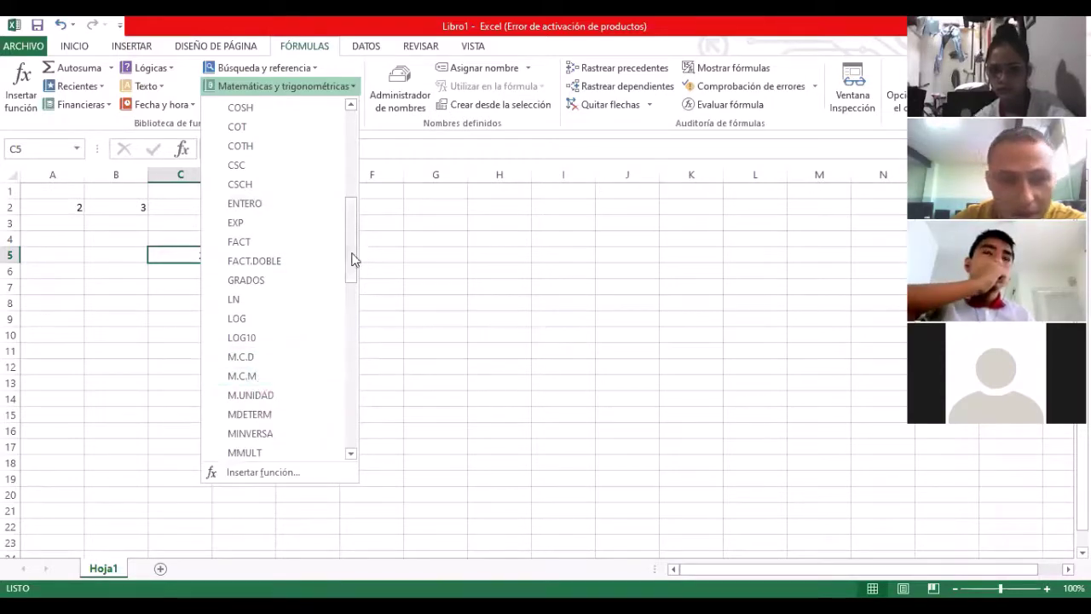
pyautogui.moveTo(353, 256); pyautogui.dragTo(354, 333)
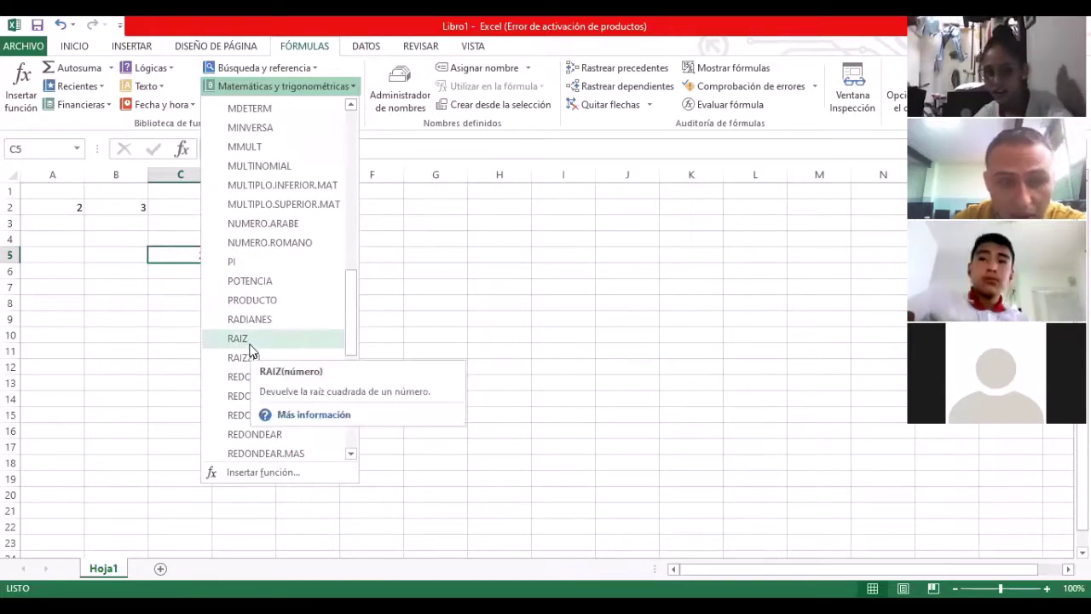
pyautogui.moveTo(355, 328); pyautogui.dragTo(357, 397)
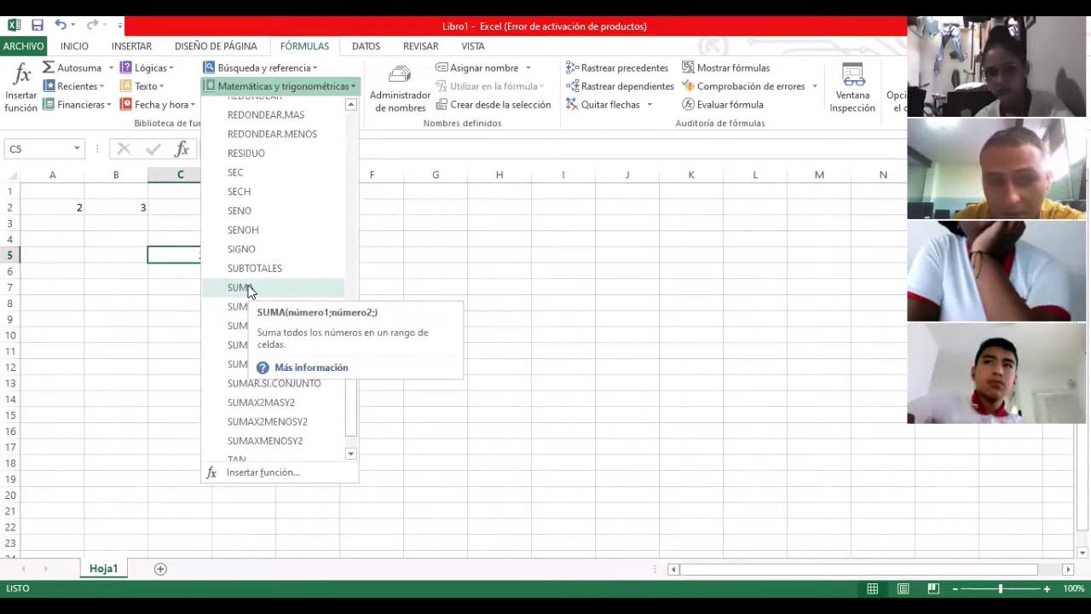
pyautogui.moveTo(352, 406); pyautogui.dragTo(356, 420)
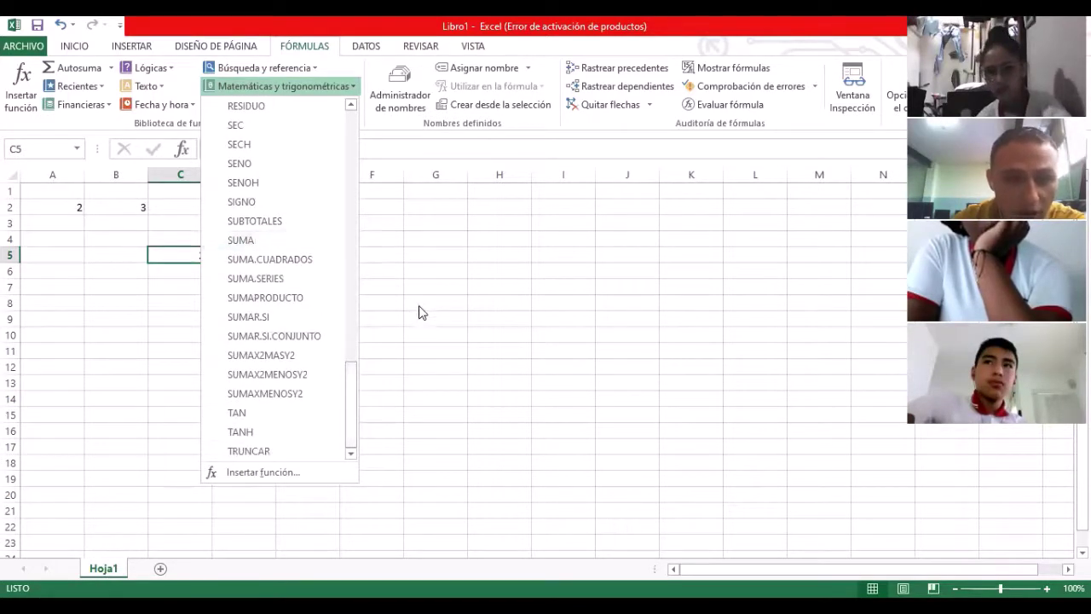
pyautogui.click(205, 311)
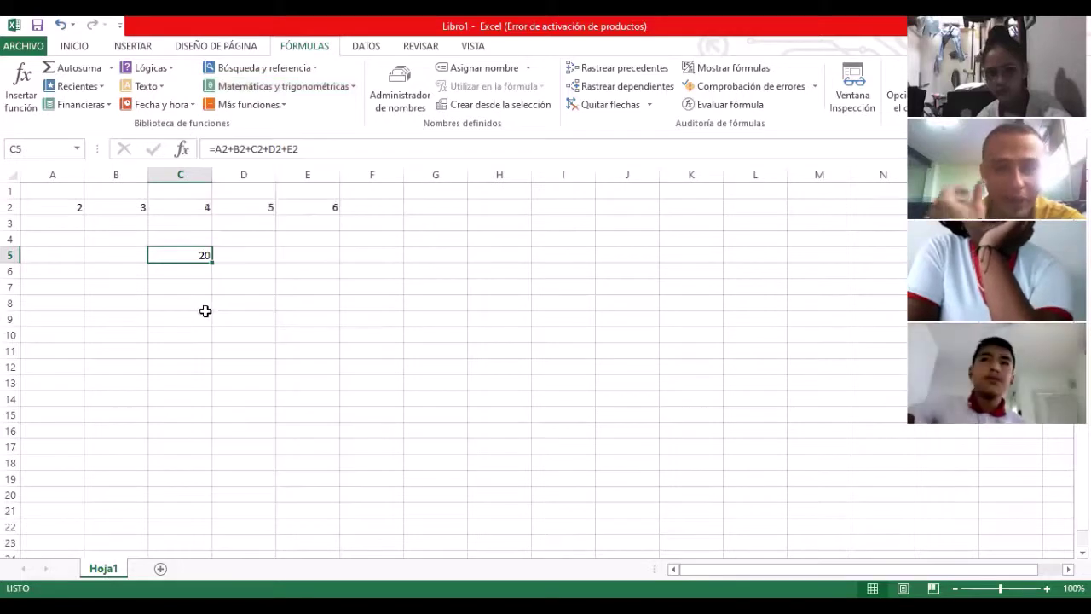
# Step: In E5, start a formula by inserting SUMA from autocomplete
pyautogui.click(259, 285)
pyautogui.click(292, 255)
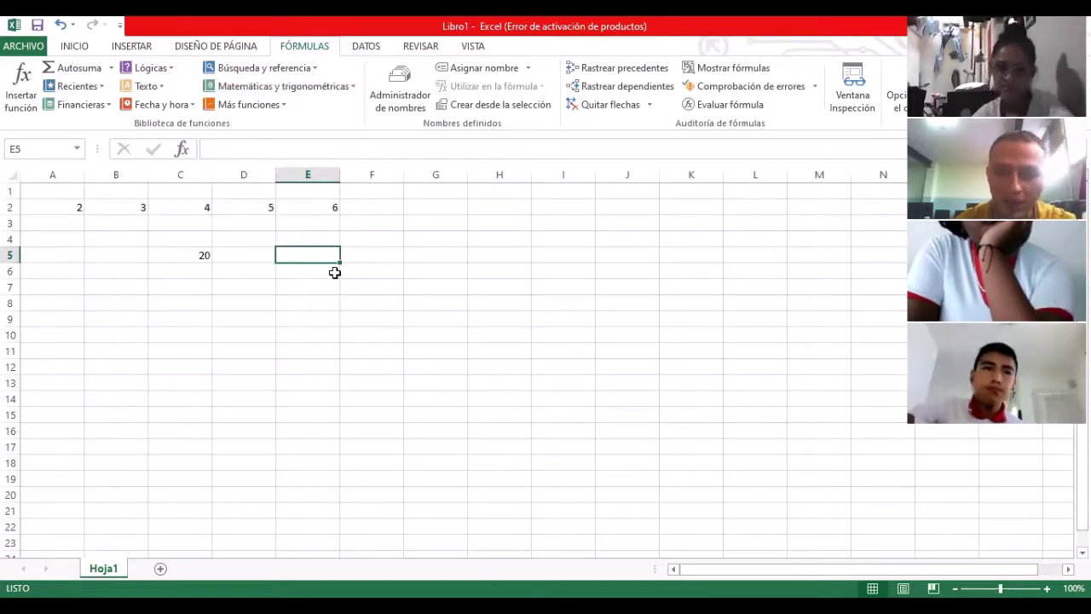
pyautogui.write('=')
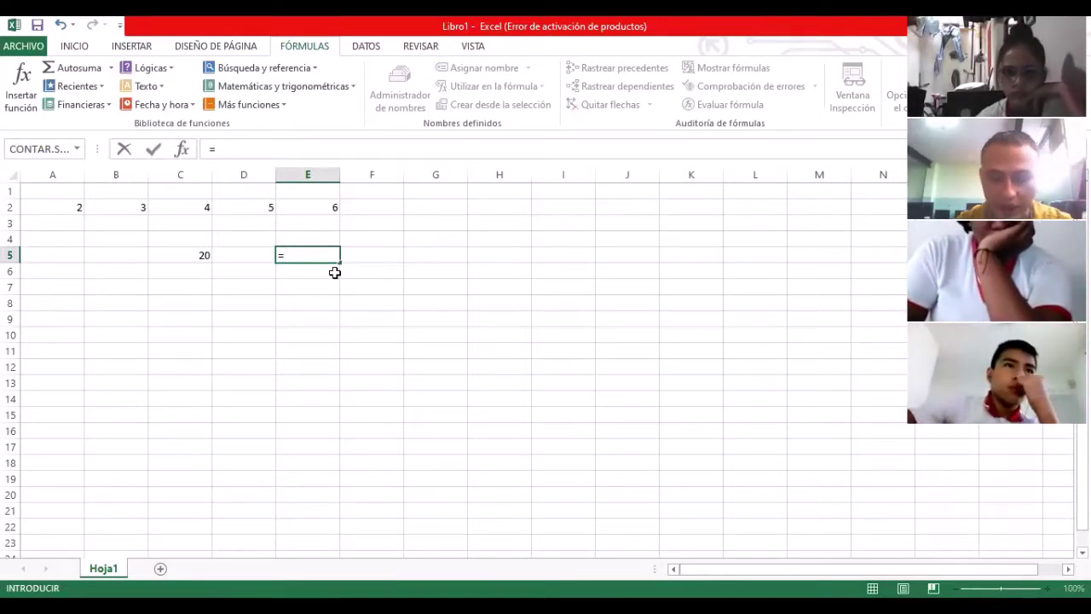
pyautogui.write('S')
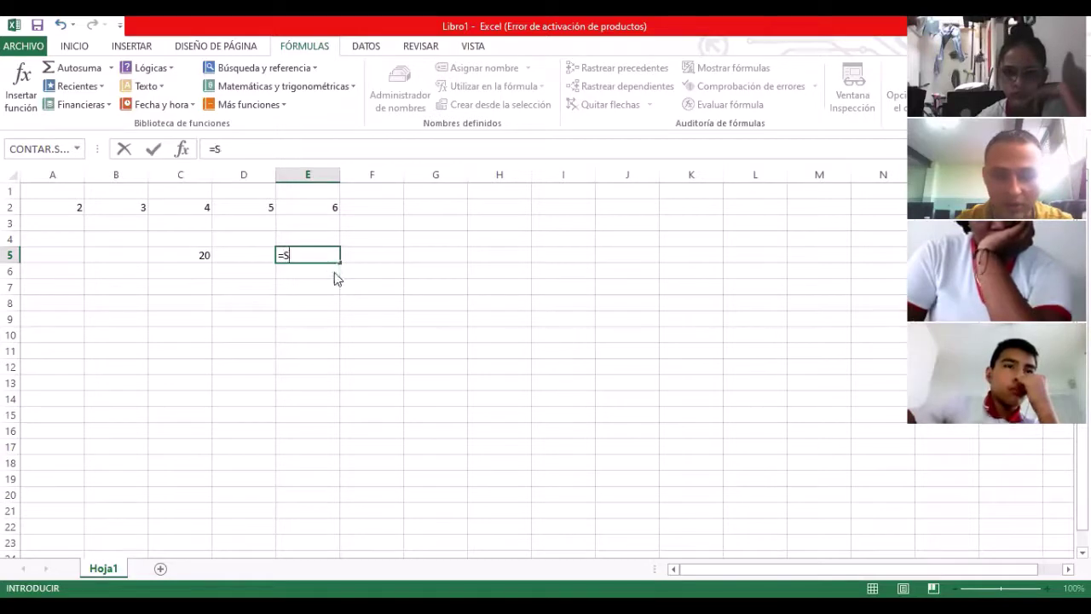
pyautogui.write('U')
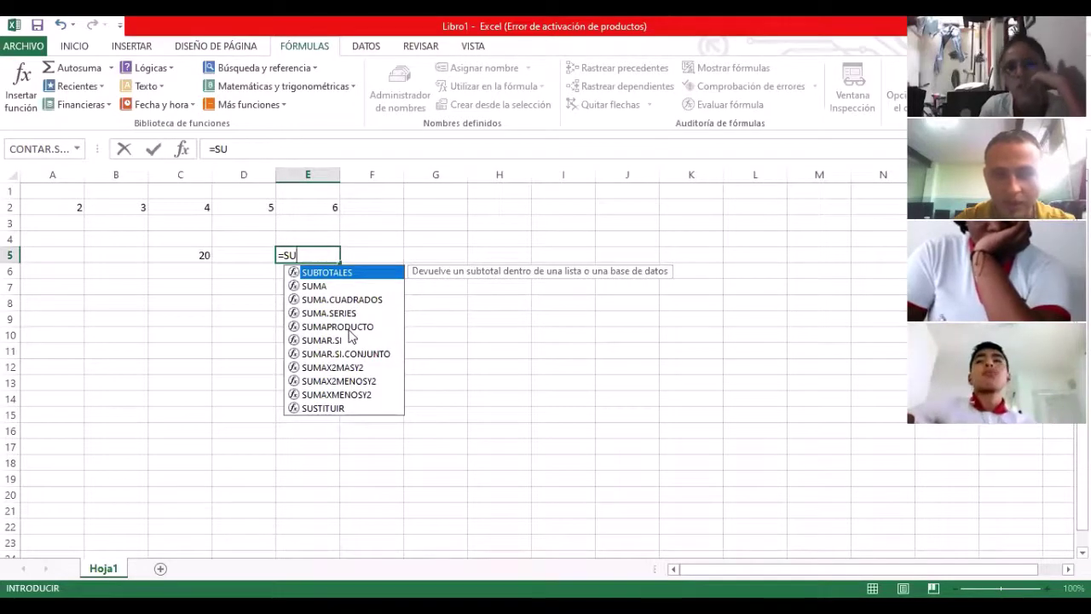
pyautogui.write('MA')
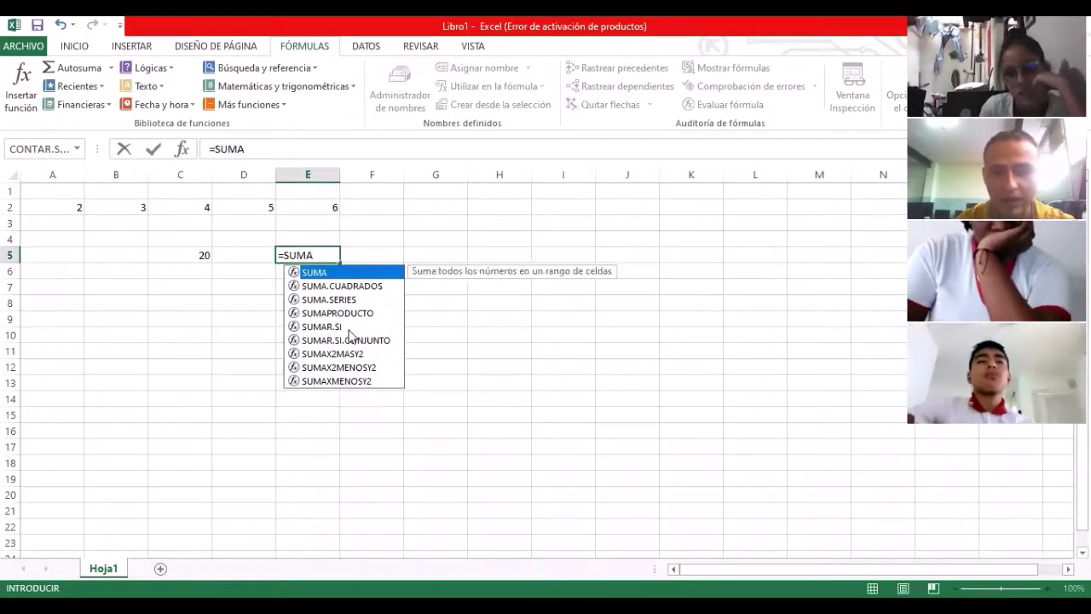
pyautogui.doubleClick(320, 273)
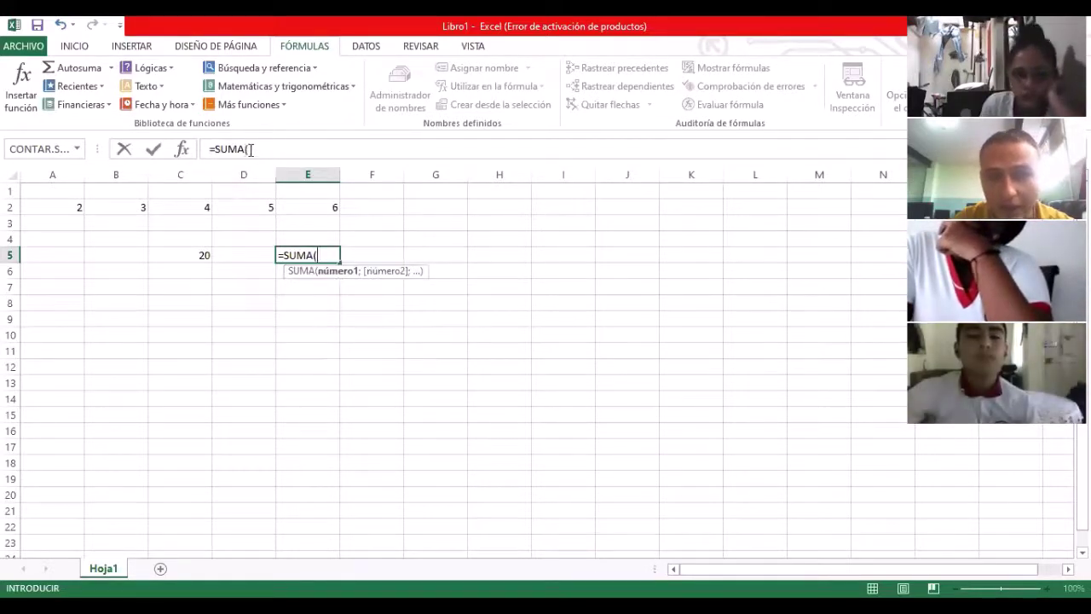
pyautogui.click(250, 149)
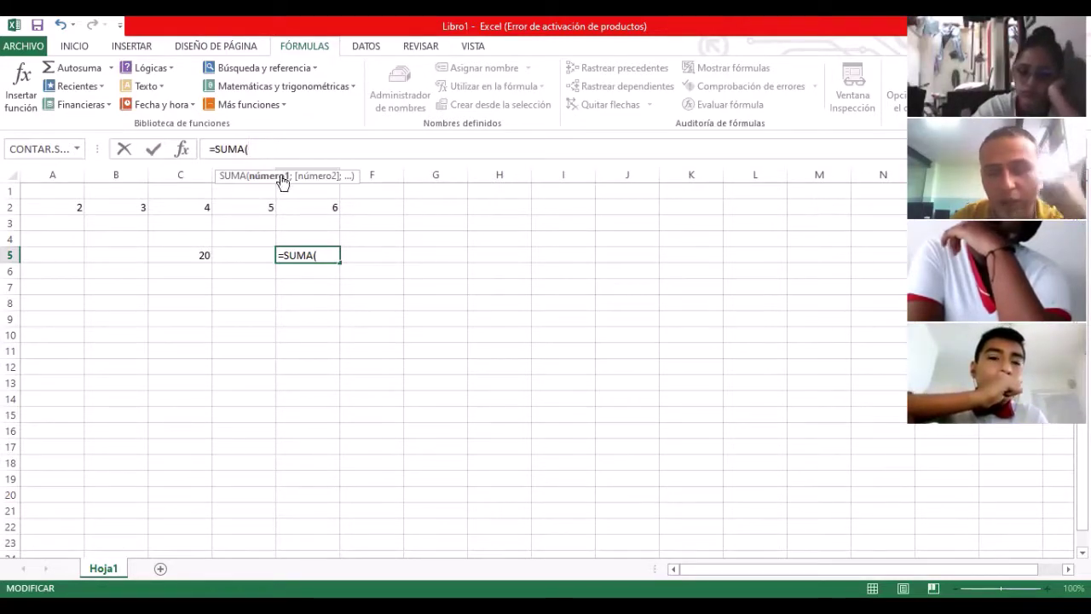
# Step: Set the SUMA range to A2:E2 and commit =SUMA(A2:E2)
pyautogui.click(53, 208)
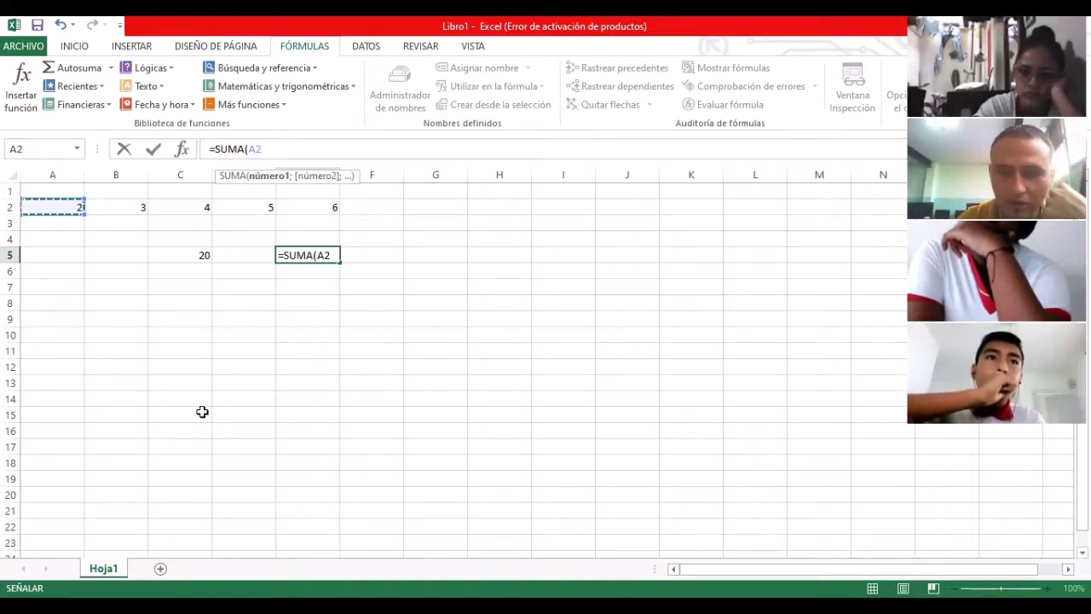
pyautogui.press('F8')
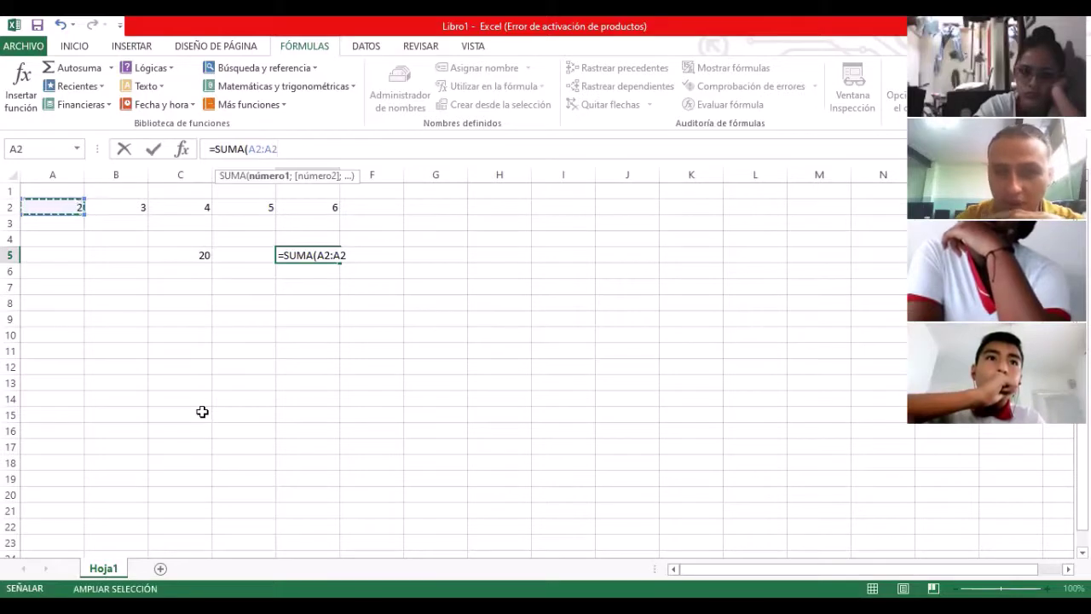
pyautogui.click(306, 210)
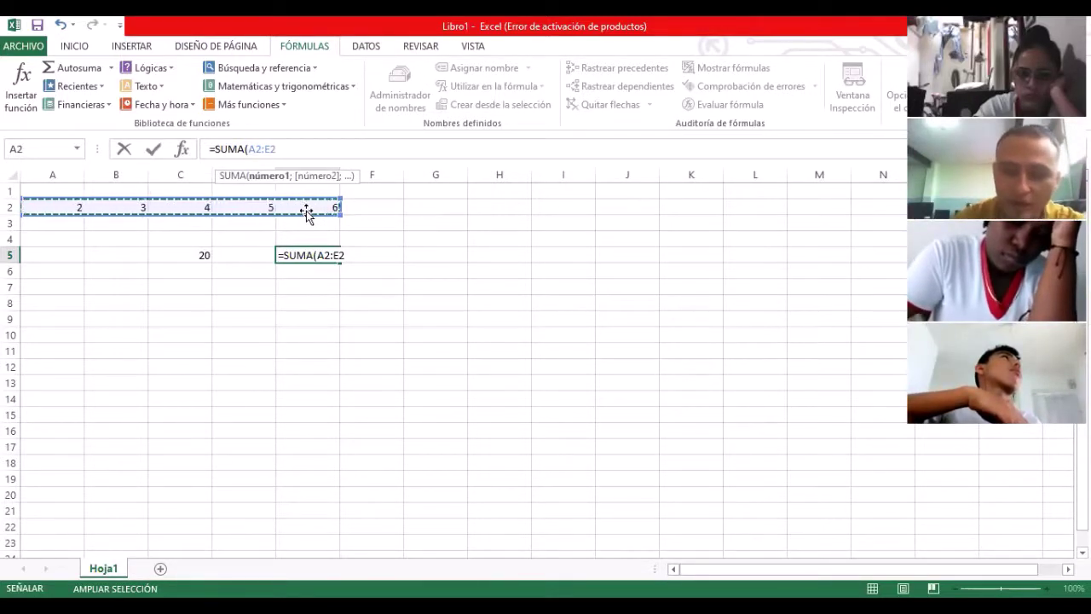
pyautogui.write(')')
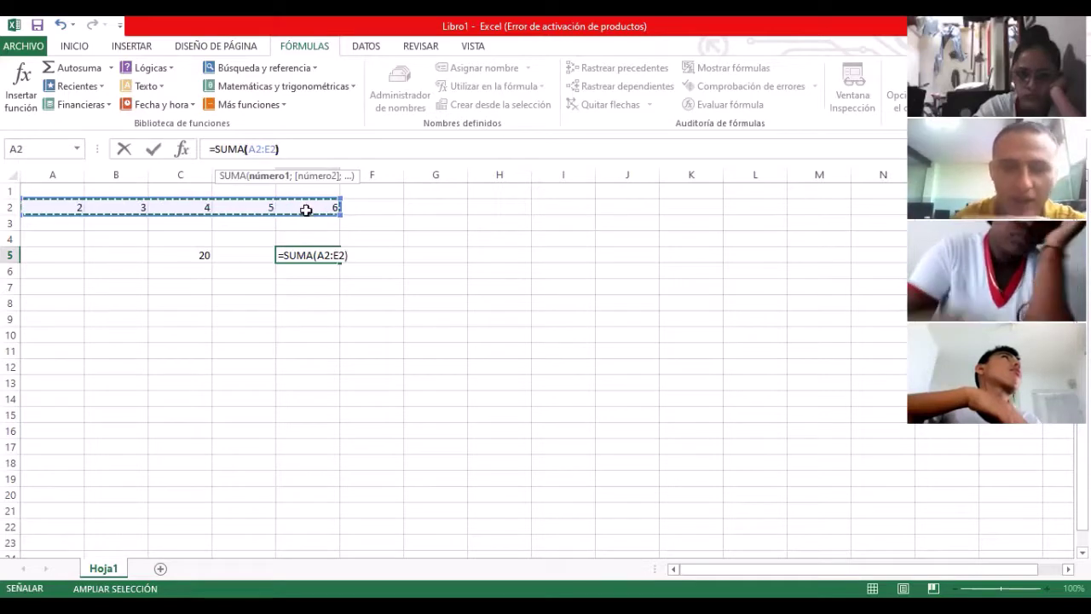
pyautogui.press('Return')
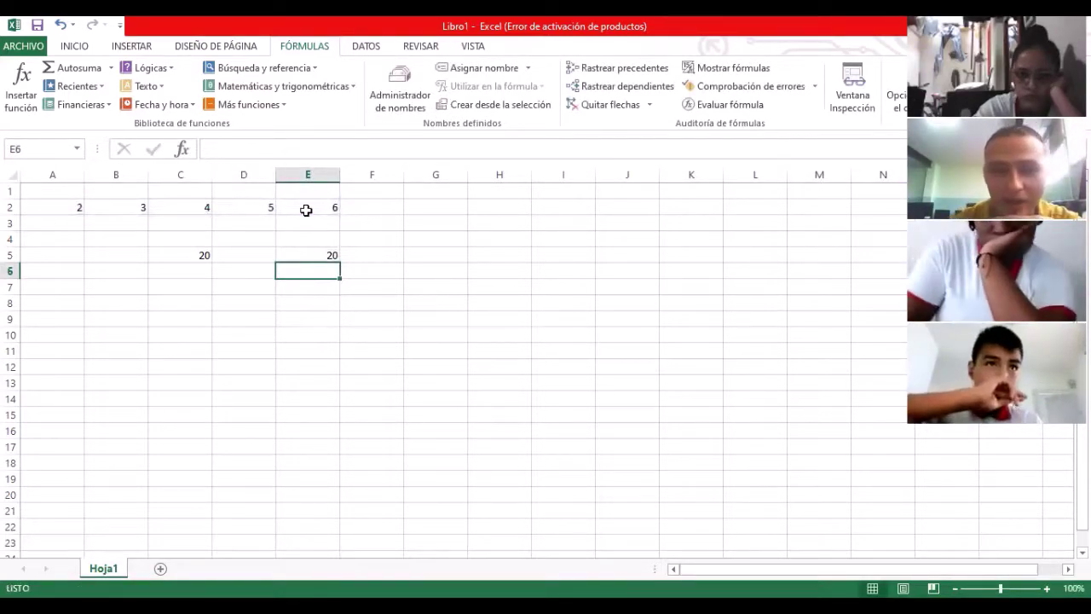
pyautogui.press('Up')
pyautogui.press('Left')
pyautogui.press('Left')
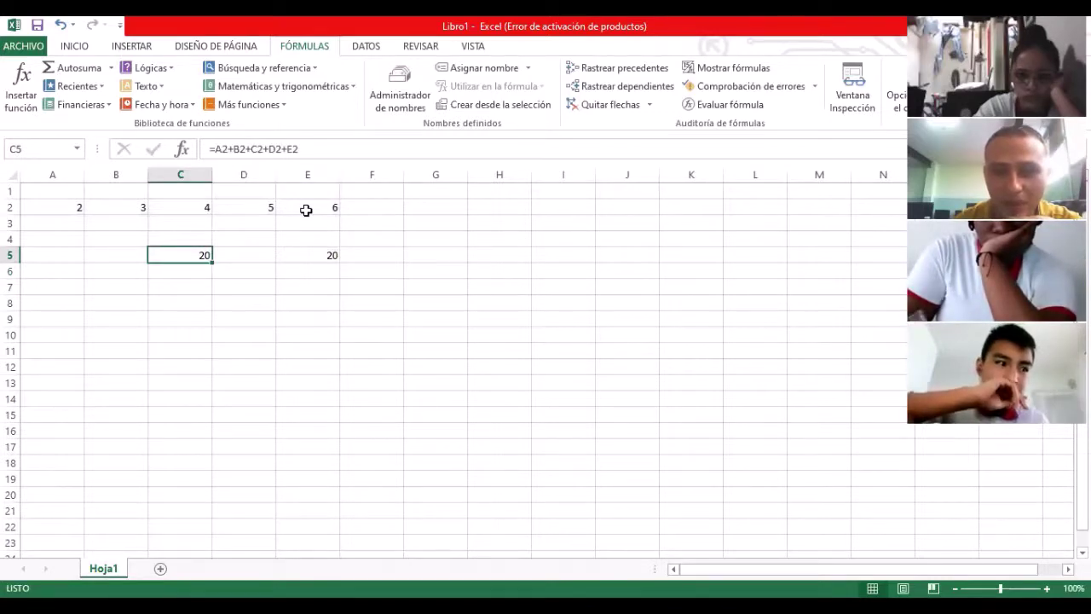
pyautogui.press('Right')
pyautogui.press('Right')
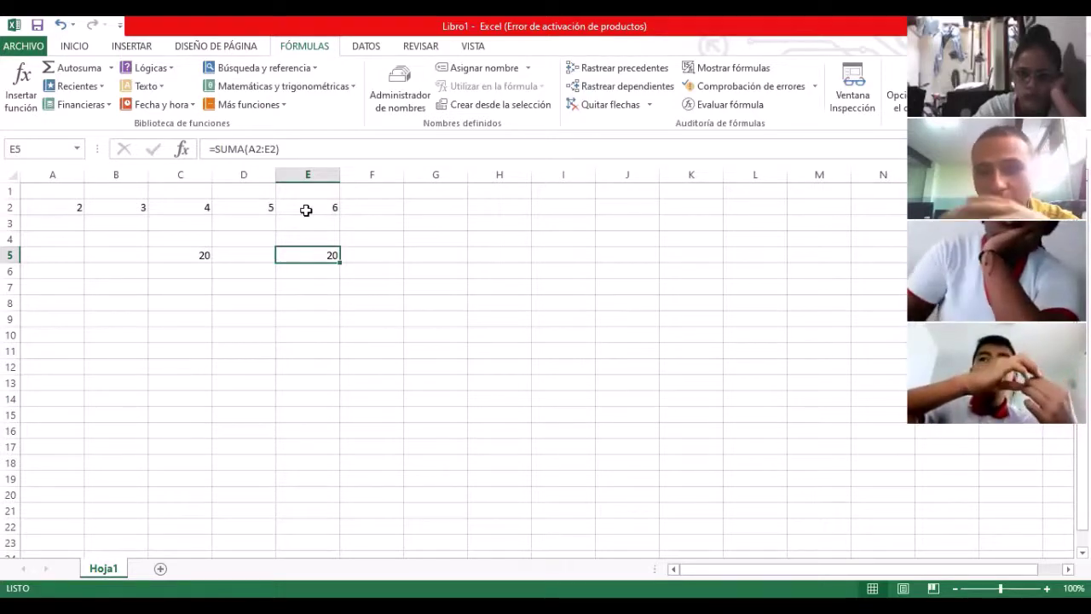
pyautogui.press('Left')
pyautogui.press('Left')
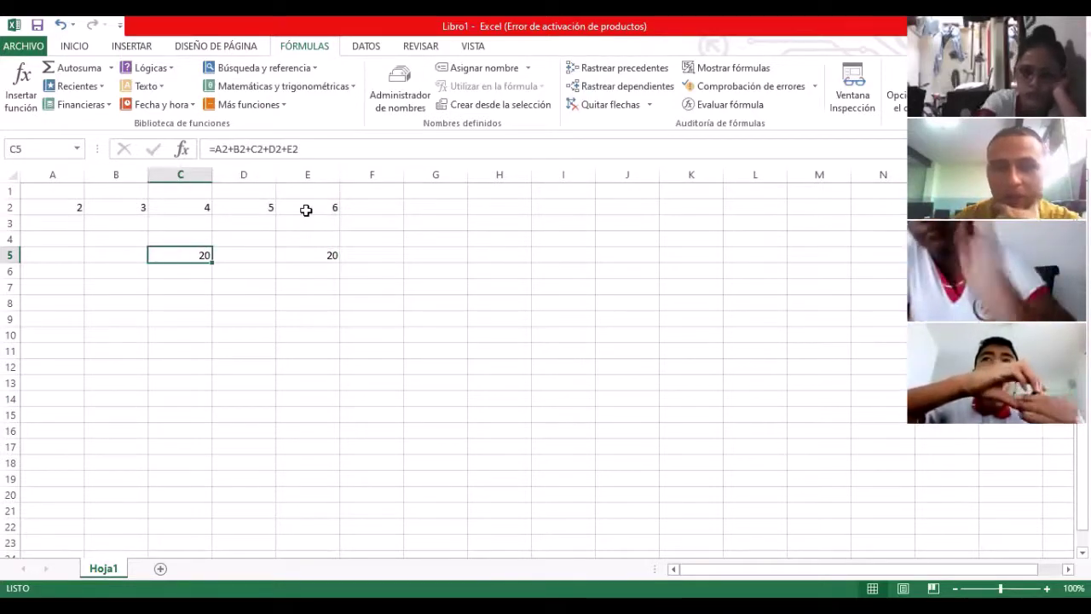
pyautogui.press('Right')
pyautogui.press('Right')
pyautogui.press('Left')
pyautogui.press('Left')
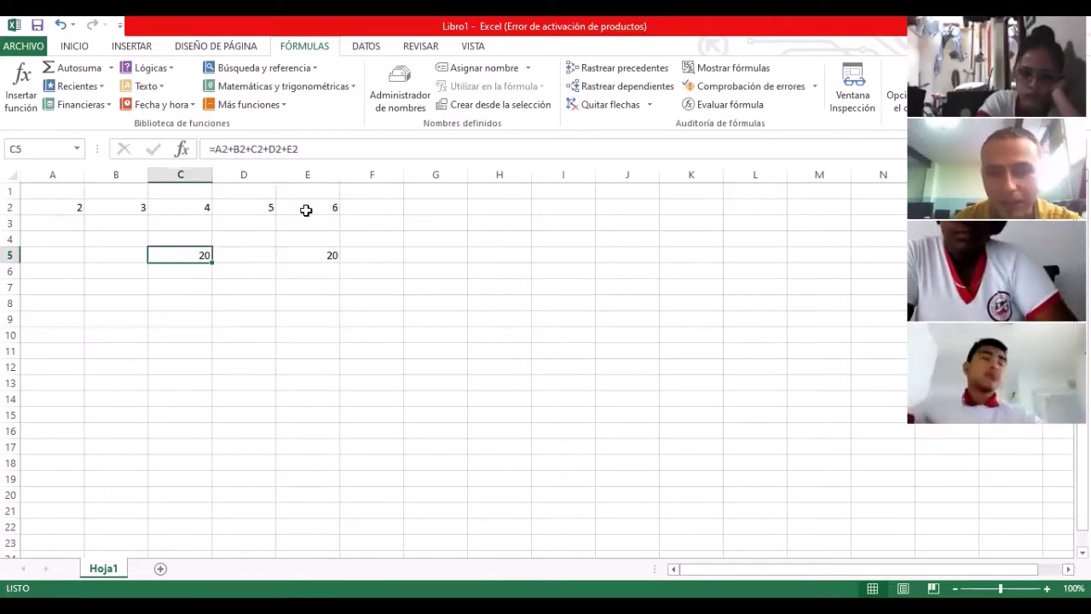
pyautogui.press('Up')
pyautogui.press('Up')
pyautogui.press('Left')
pyautogui.press('Up')
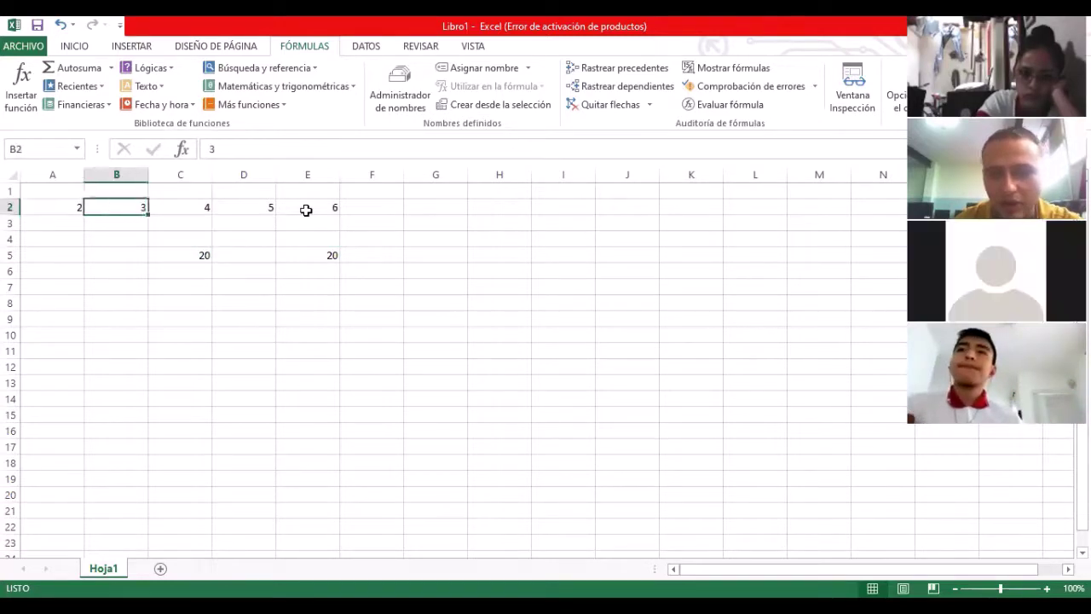
pyautogui.press('Right')
pyautogui.press('Right')
pyautogui.press('Right')
pyautogui.press('Right')
pyautogui.press('Right')
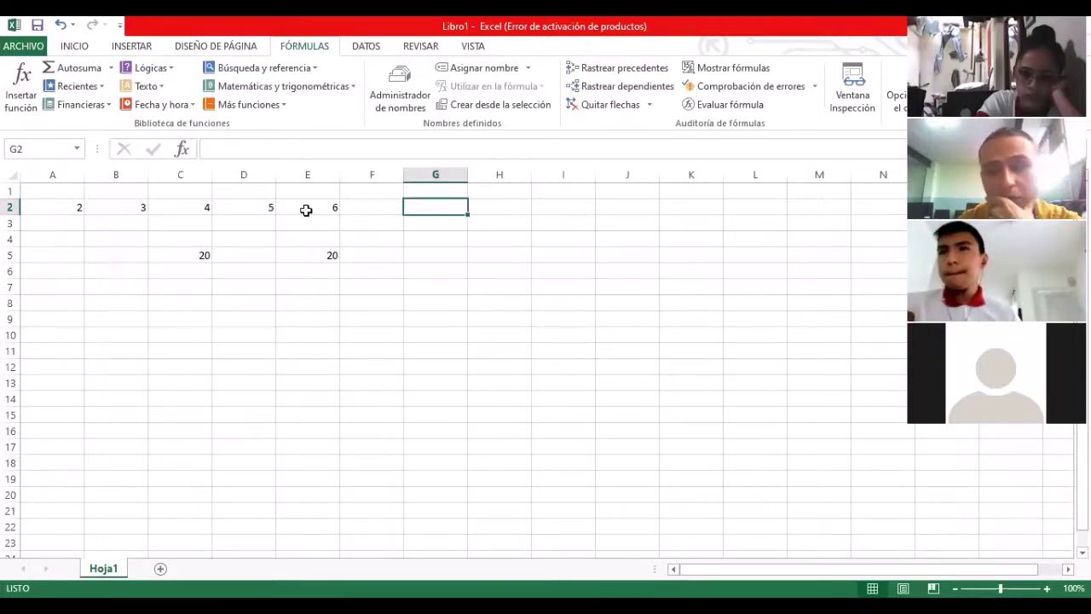
pyautogui.press('Down')
pyautogui.press('Down')
pyautogui.press('Down')
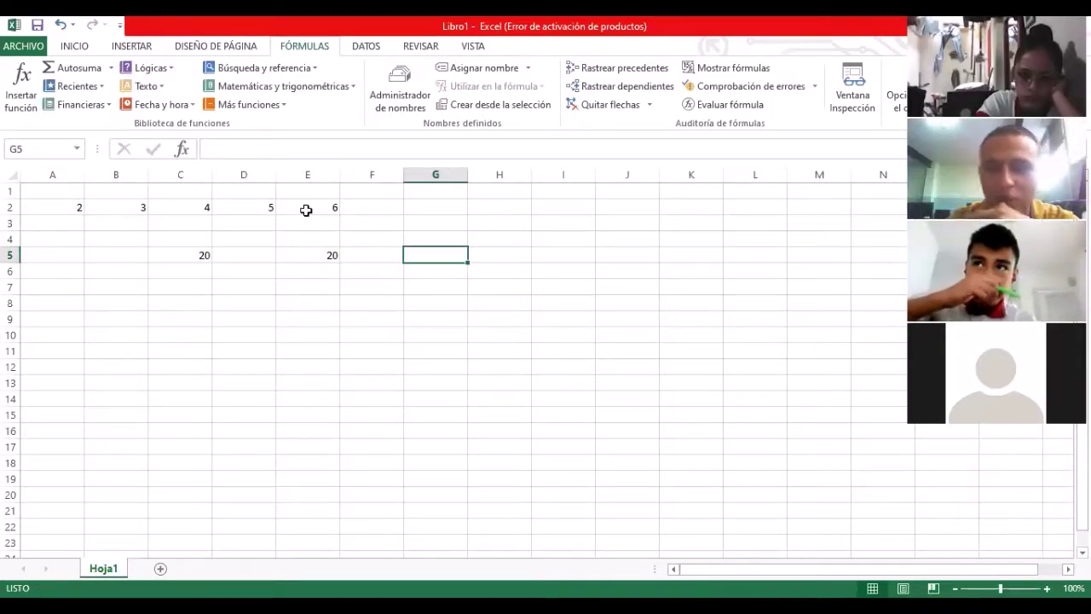
pyautogui.click(300, 304)
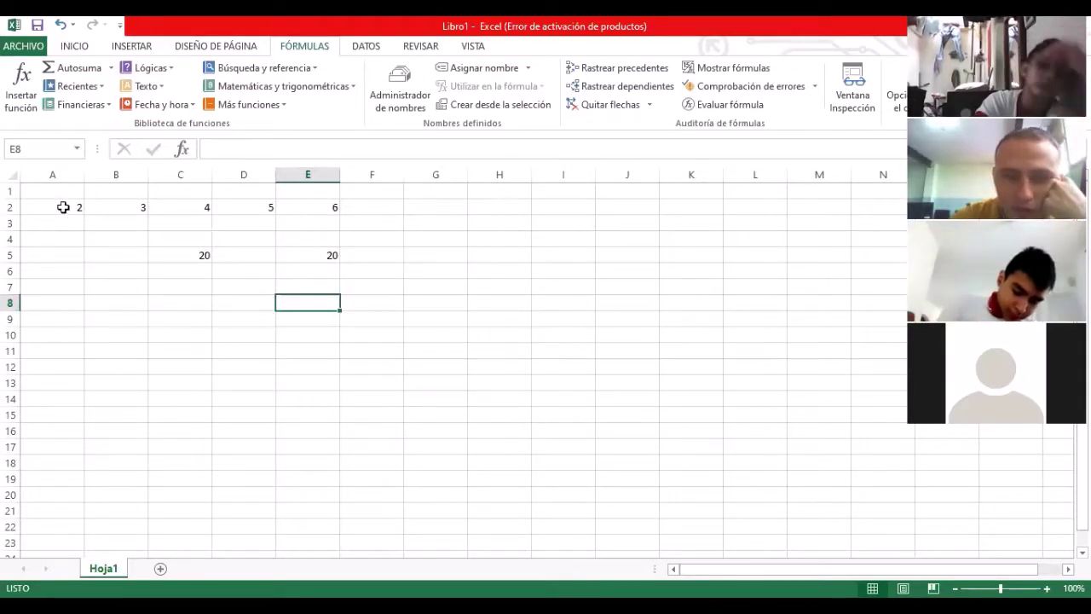
pyautogui.moveTo(58, 207); pyautogui.dragTo(316, 210)
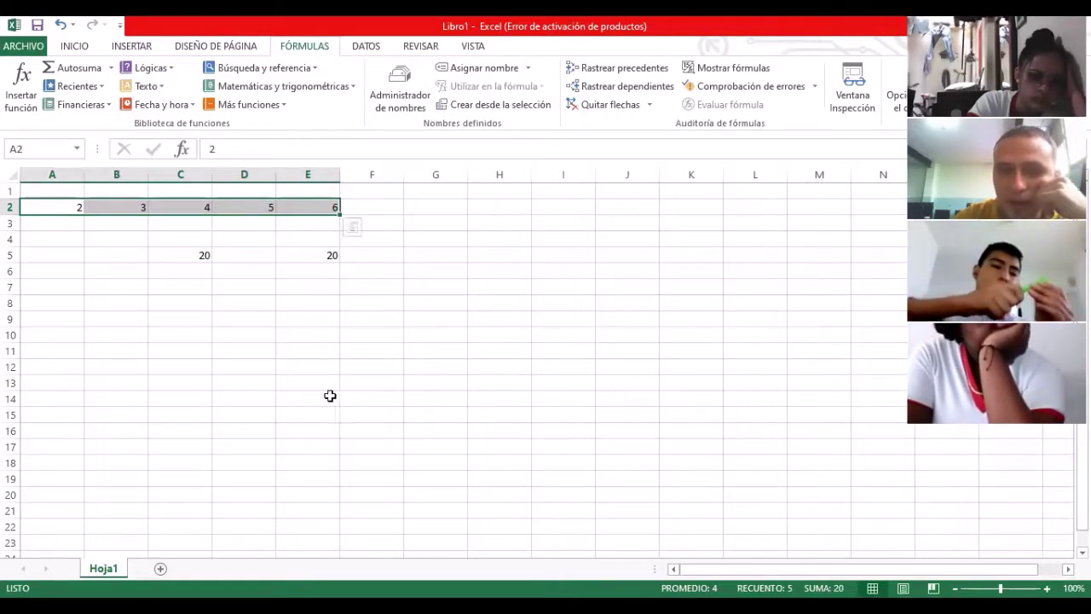
pyautogui.click(292, 317)
pyautogui.click(187, 255)
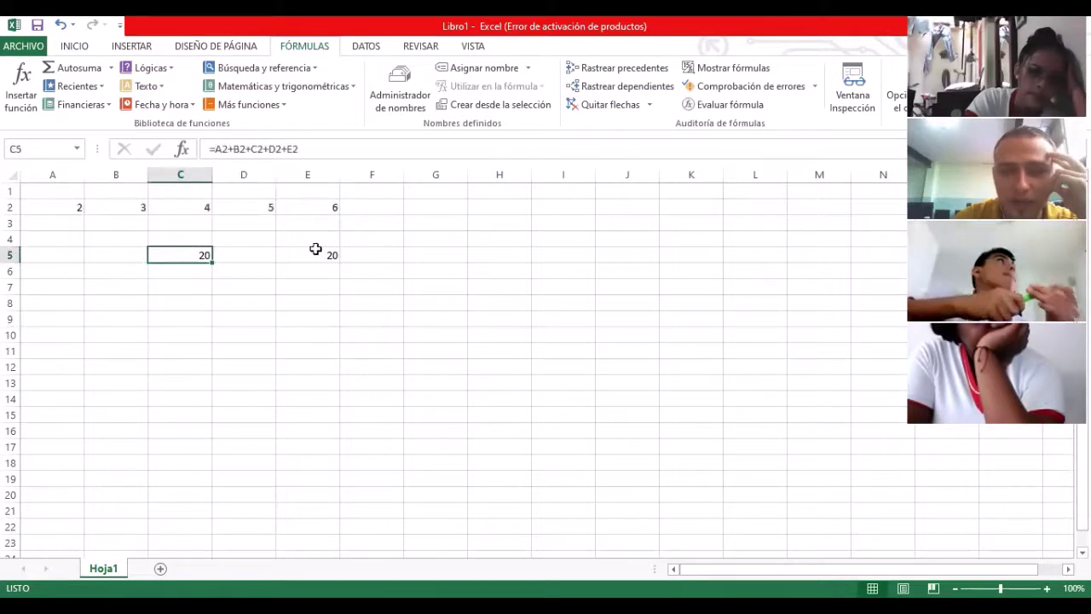
pyautogui.click(316, 252)
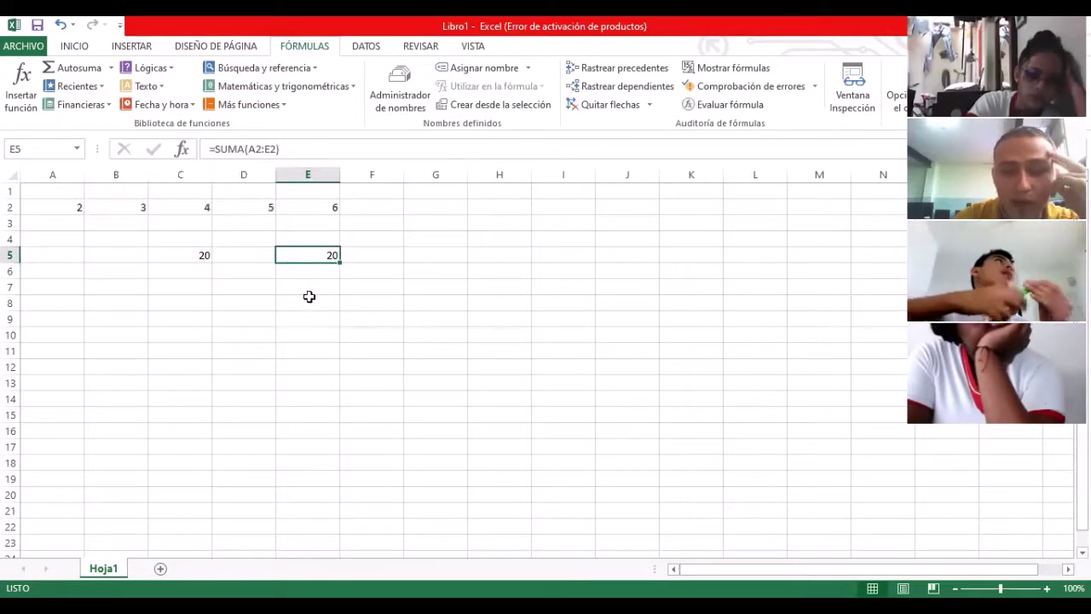
pyautogui.click(310, 300)
pyautogui.click(310, 252)
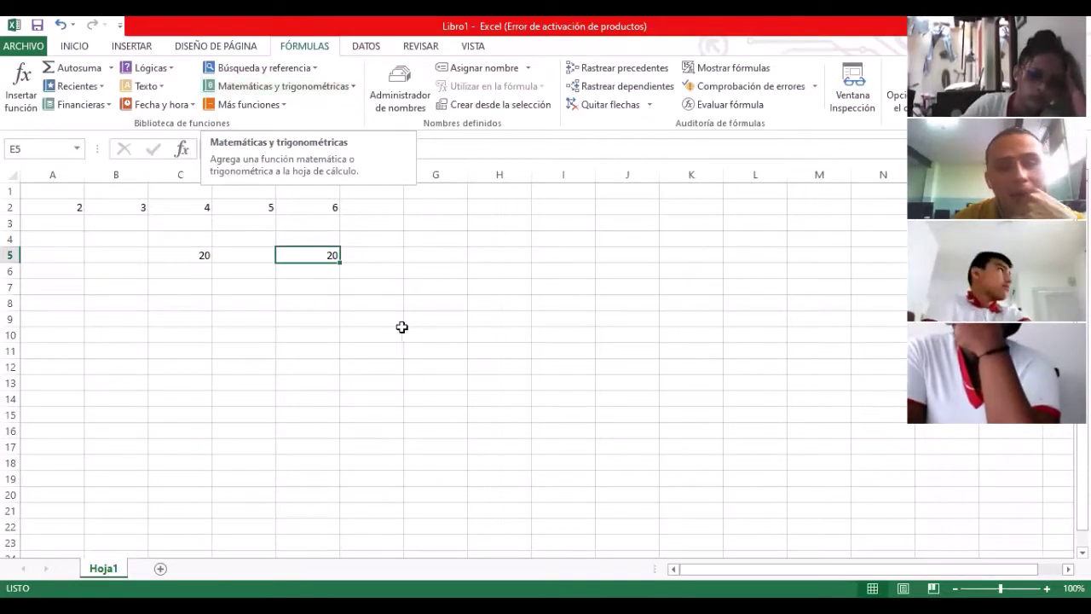
# Step: Enter 4, 5, 67, 9 and 24 across A3:E3
pyautogui.click(73, 224)
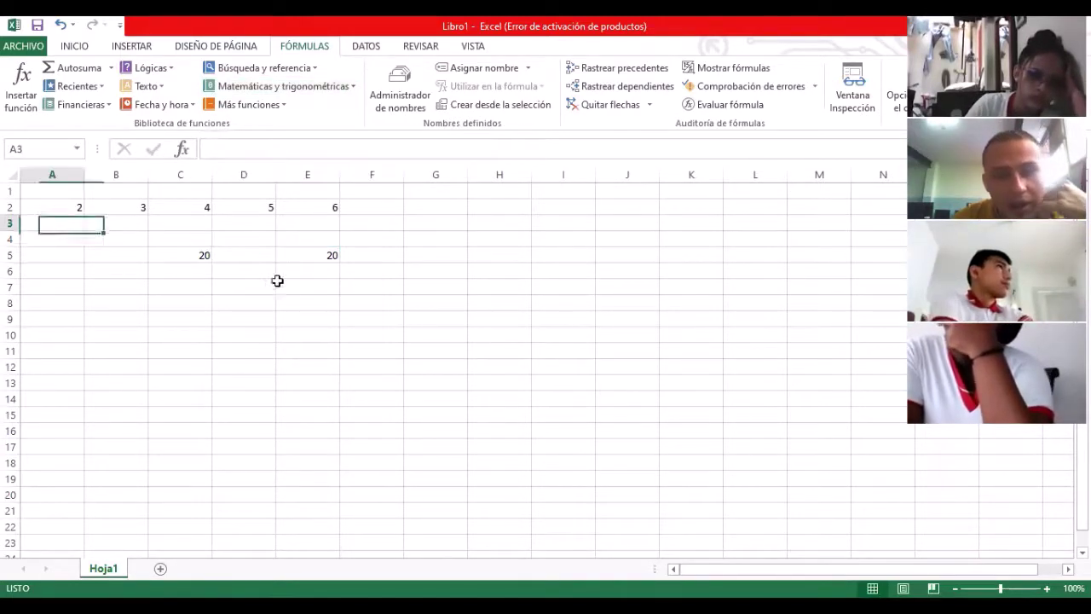
pyautogui.write('4')
pyautogui.press('Tab')
pyautogui.write('5')
pyautogui.press('Tab')
pyautogui.write('67')
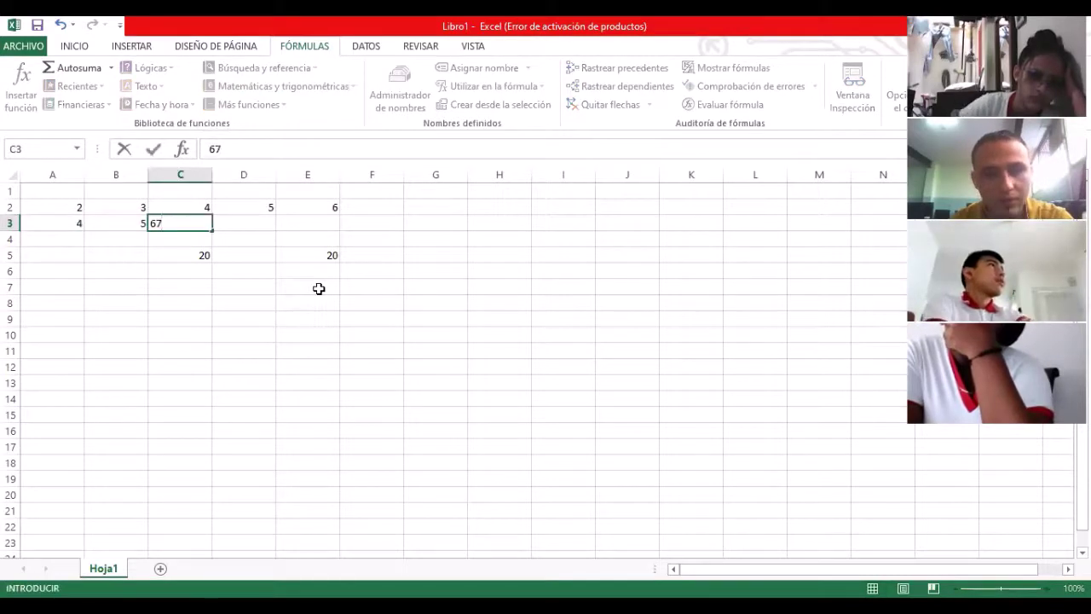
pyautogui.press('Tab')
pyautogui.write('9')
pyautogui.press('Tab')
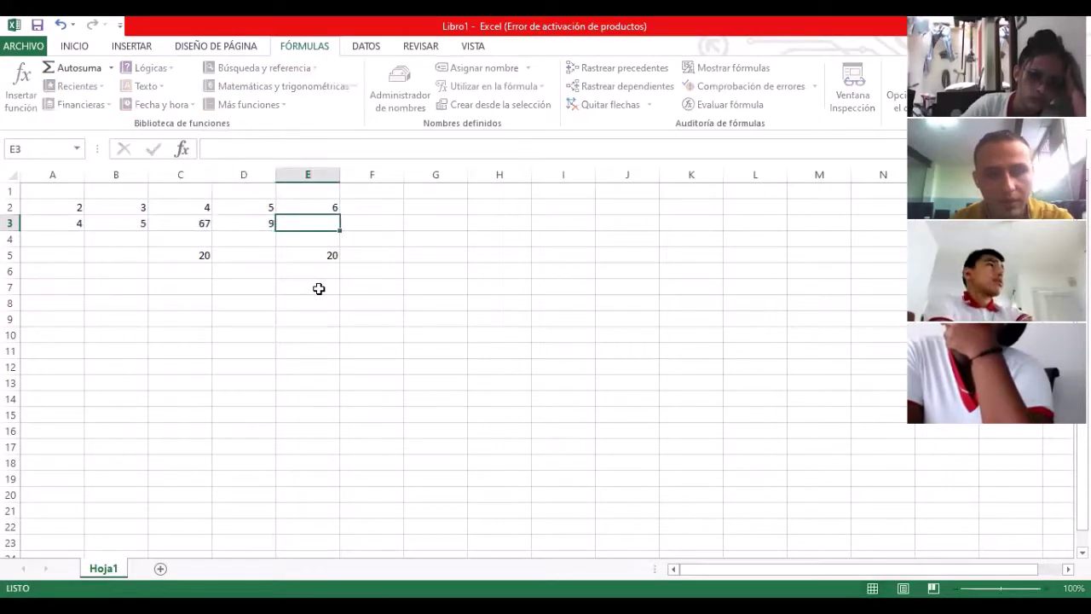
pyautogui.write('24')
pyautogui.hotkey('ctrl', 'Return')
pyautogui.press('Down')
pyautogui.press('Down')
pyautogui.press('Down')
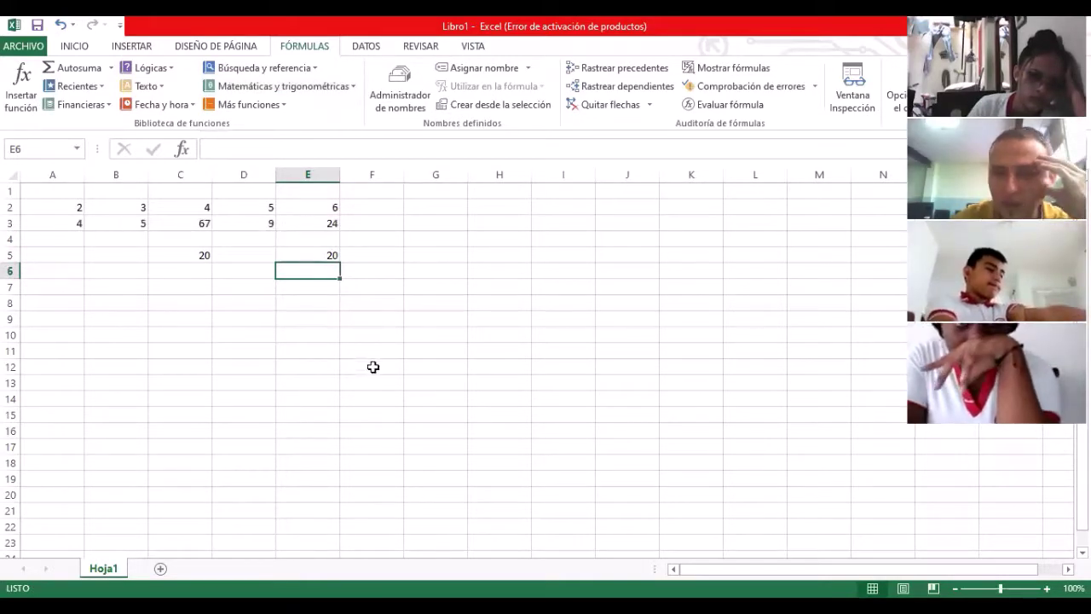
# Step: Fill E5's SUMA formula down to E6 for a 109 total and select A3:E3 to verify
pyautogui.click(331, 256)
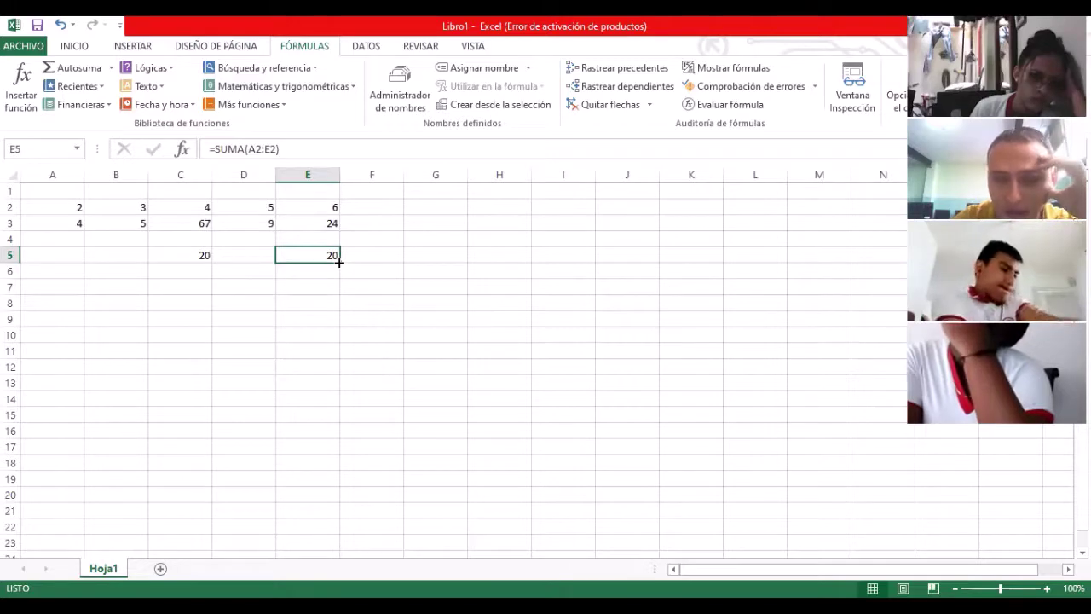
pyautogui.moveTo(338, 262)
pyautogui.mouseDown()
pyautogui.moveTo(343, 304)
pyautogui.moveTo(331, 275)
pyautogui.mouseUp()
pyautogui.click(331, 275)
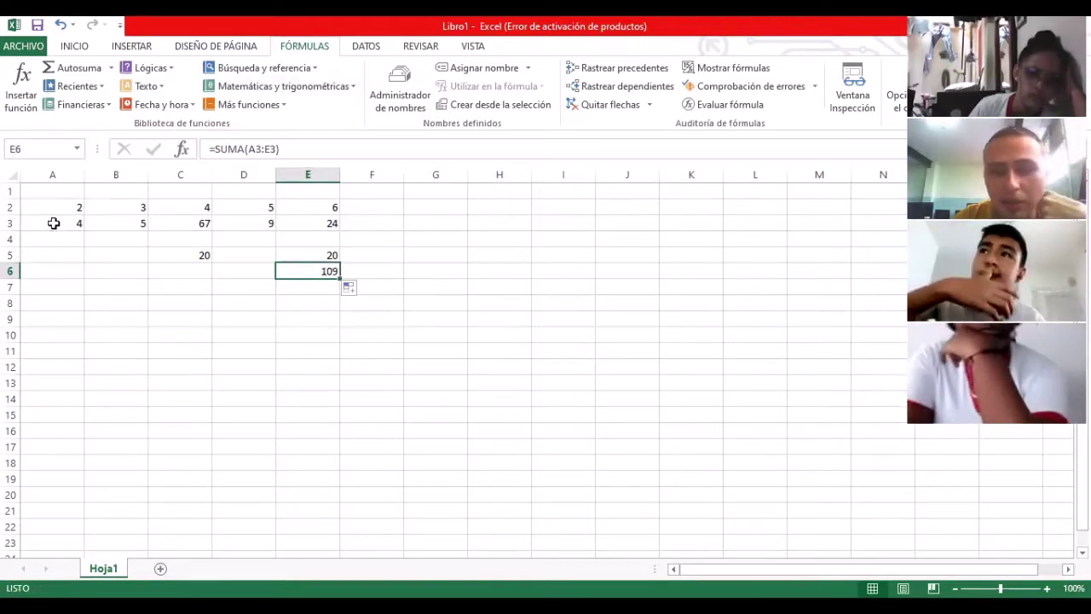
pyautogui.moveTo(53, 222); pyautogui.dragTo(302, 219)
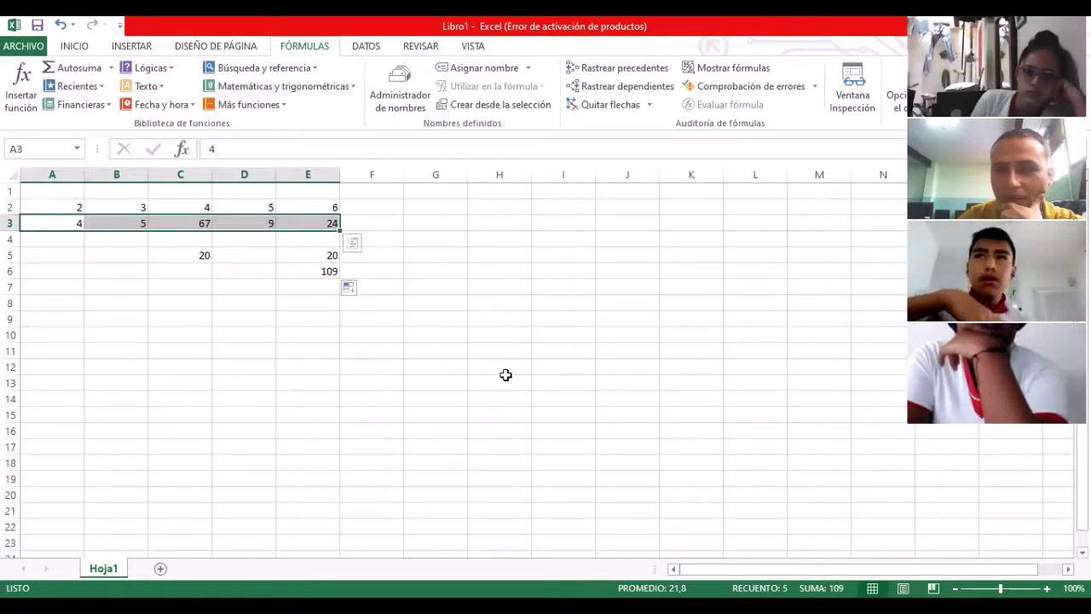
# Step: Clear C5's formula and enter 343, 5, 6, 7 and 31 across A4:E4
pyautogui.click(204, 256)
pyautogui.doubleClick(158, 248)
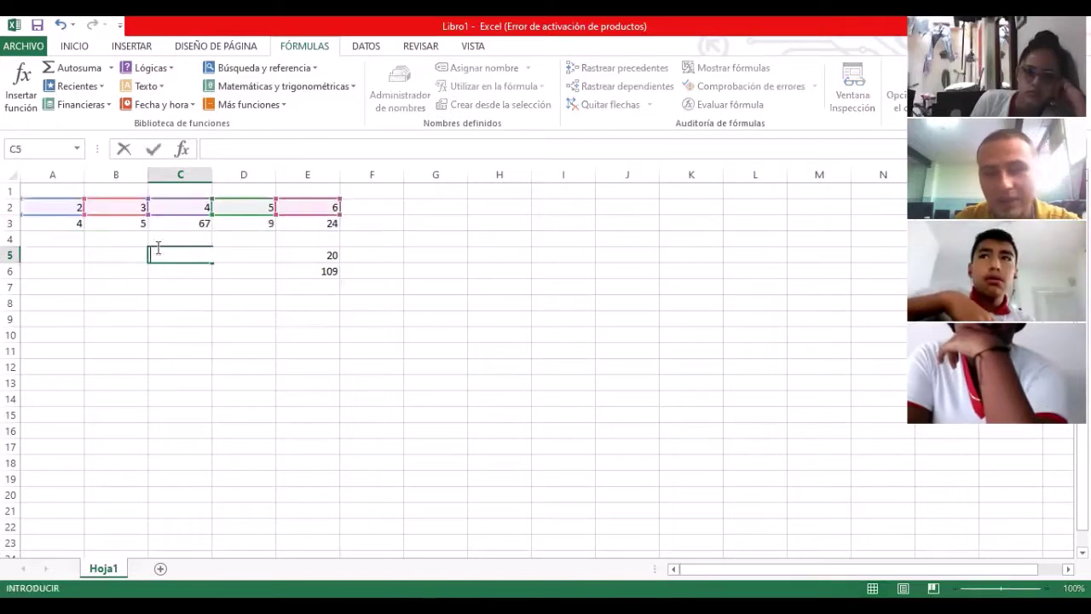
pyautogui.click(52, 239)
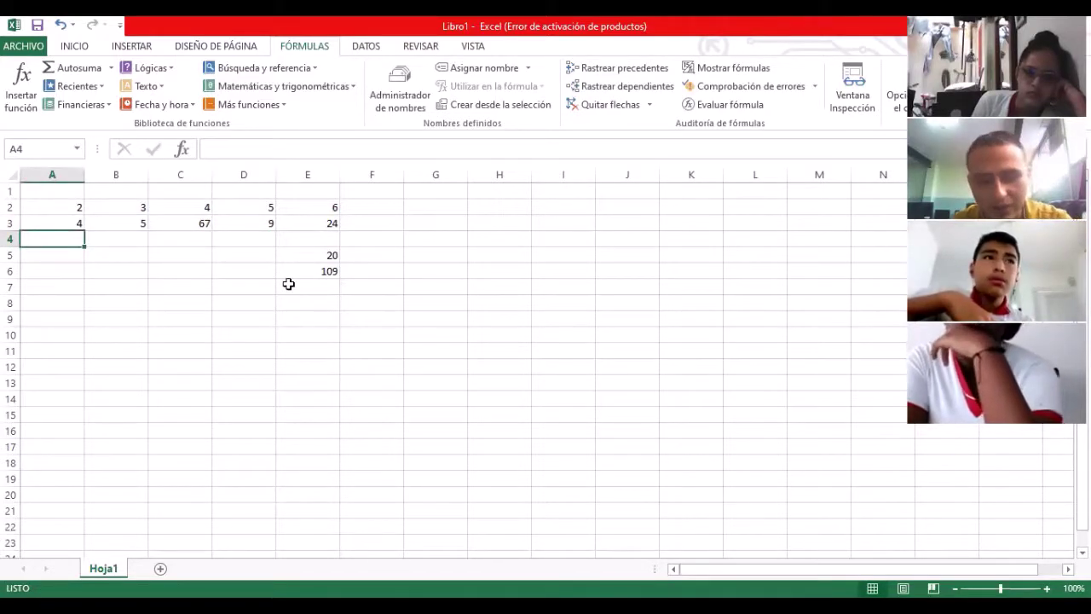
pyautogui.write('343')
pyautogui.press('Tab')
pyautogui.write('5')
pyautogui.press('Tab')
pyautogui.write('6')
pyautogui.press('Tab')
pyautogui.write('7')
pyautogui.press('Tab')
pyautogui.write('31')
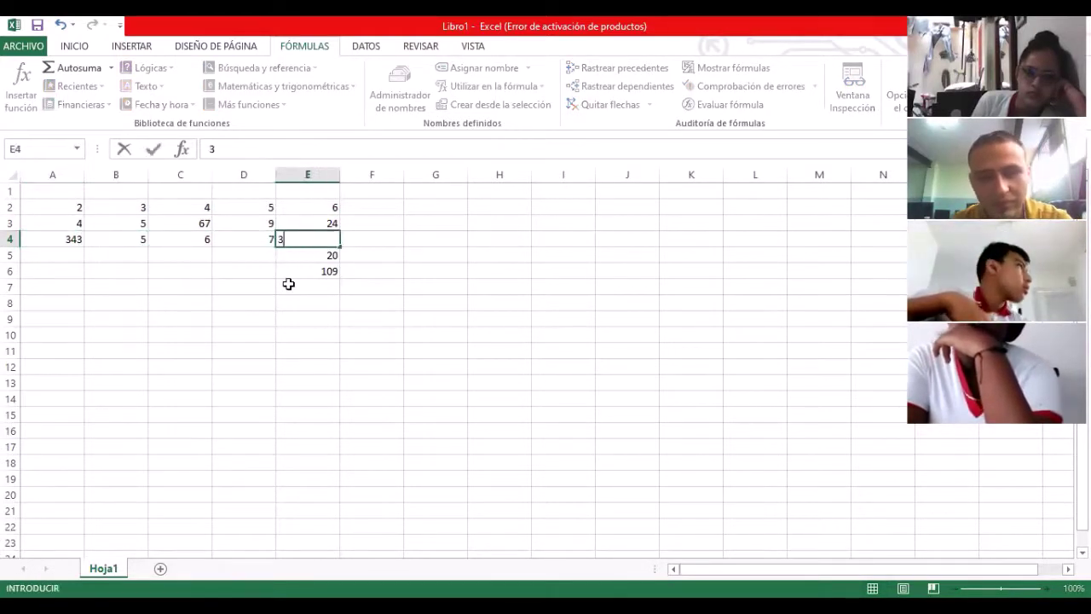
pyautogui.press('Down')
pyautogui.press('Down')
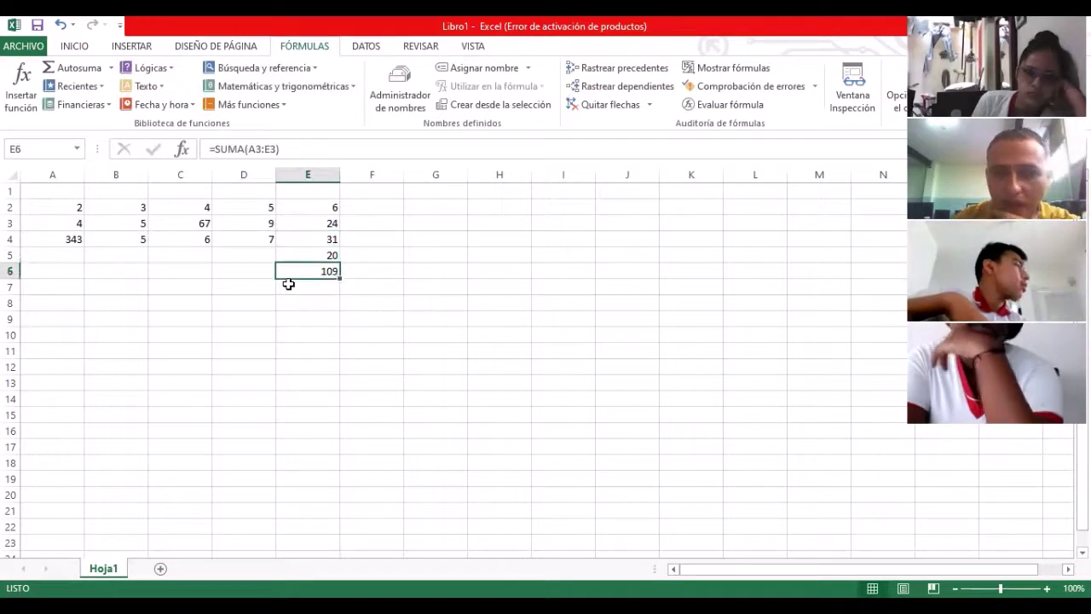
# Step: Fill the column E total down to E7 (392), then erase the totals in E7, E6 and E5
pyautogui.moveTo(340, 279); pyautogui.dragTo(338, 295)
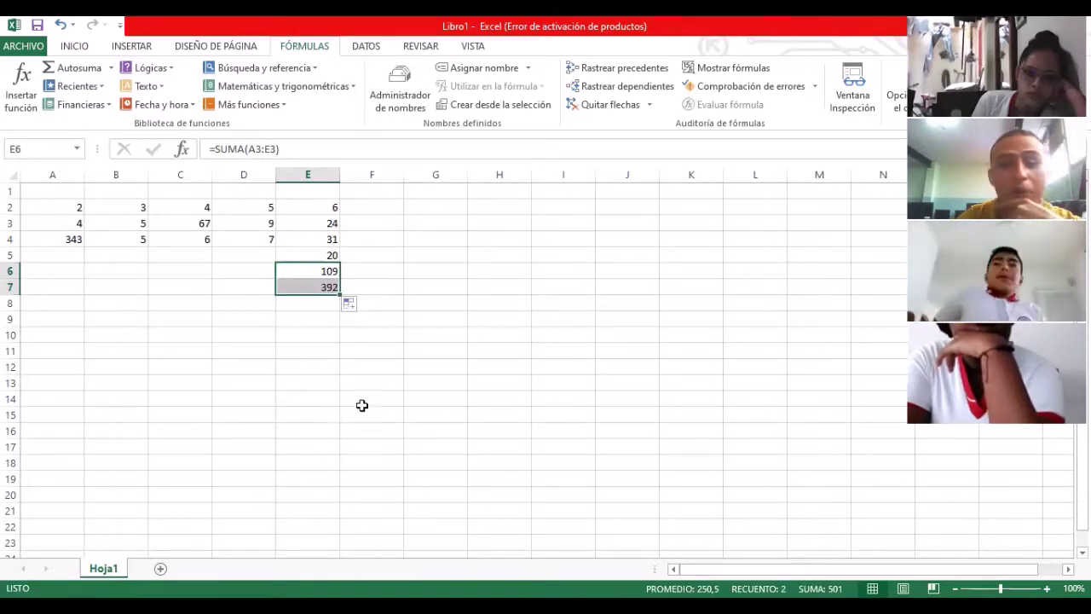
pyautogui.click(301, 362)
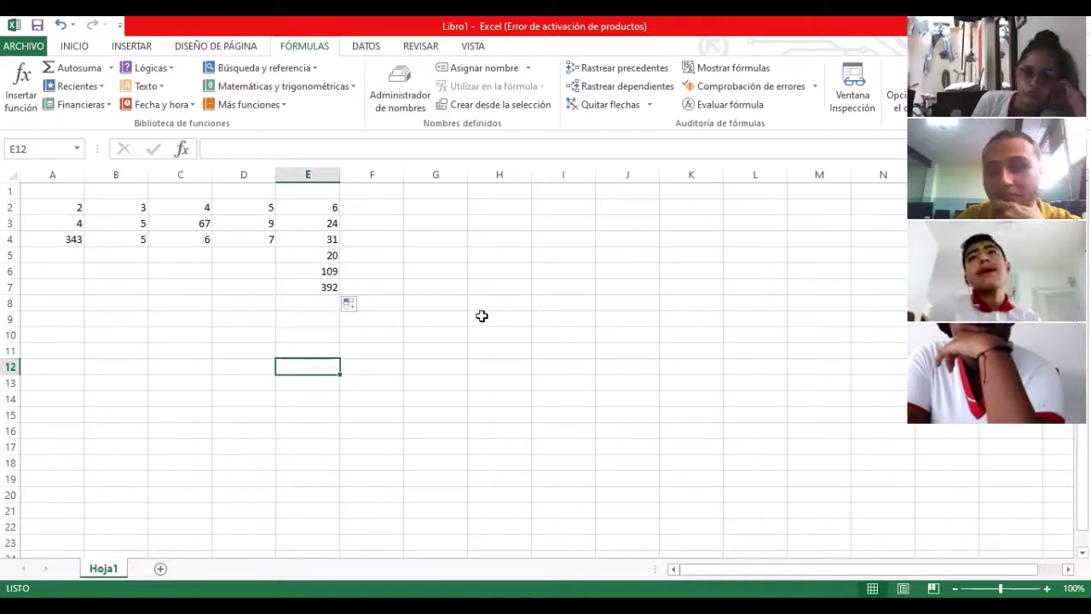
pyautogui.click(320, 287)
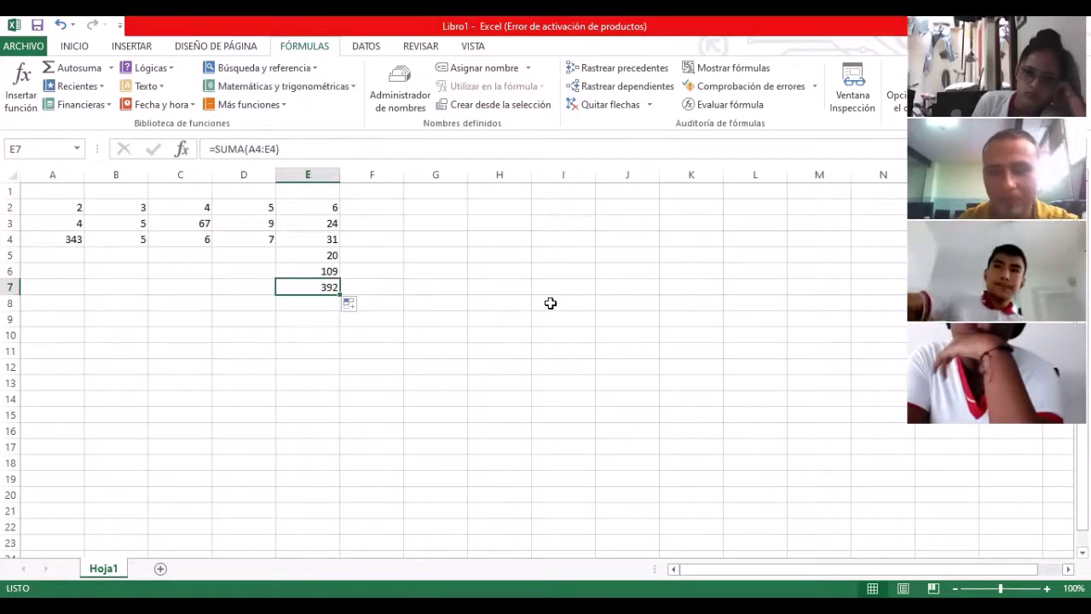
pyautogui.press('BackSpace')
pyautogui.press('Up')
pyautogui.press('BackSpace')
pyautogui.press('Up')
pyautogui.press('BackSpace')
# Step: Erase the old numbers from rows 2 to 4 of the sheet
pyautogui.press('Up')
pyautogui.press('BackSpace')
pyautogui.press('Up')
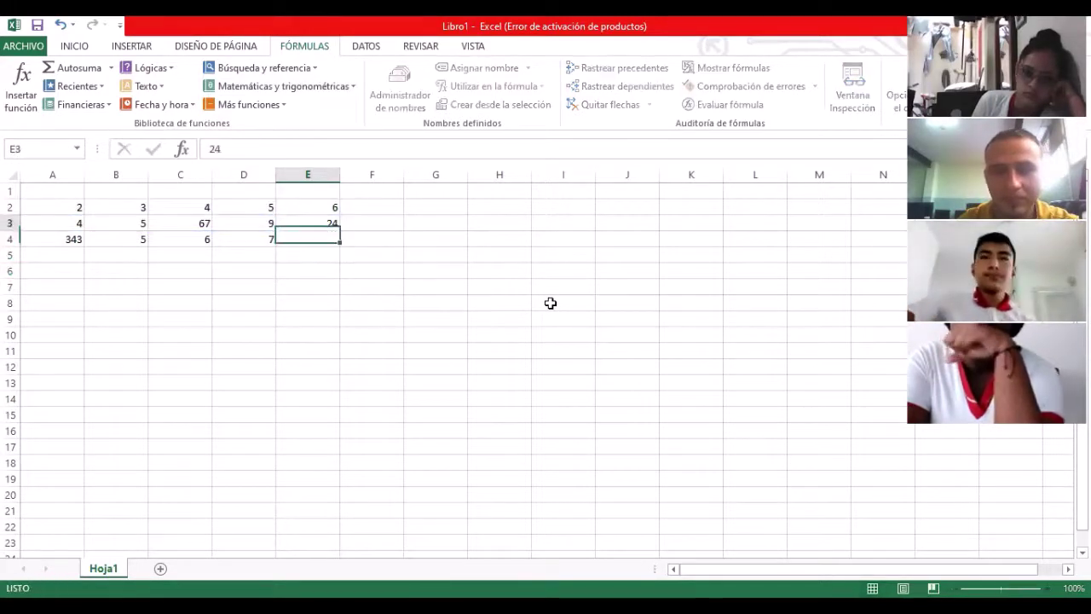
pyautogui.press('BackSpace')
pyautogui.press('Up')
pyautogui.press('BackSpace')
pyautogui.press('Left')
pyautogui.press('BackSpace')
pyautogui.press('Left')
pyautogui.press('BackSpace')
pyautogui.press('Left')
pyautogui.press('BackSpace')
pyautogui.press('Left')
pyautogui.press('BackSpace')
pyautogui.press('Down')
pyautogui.press('BackSpace')
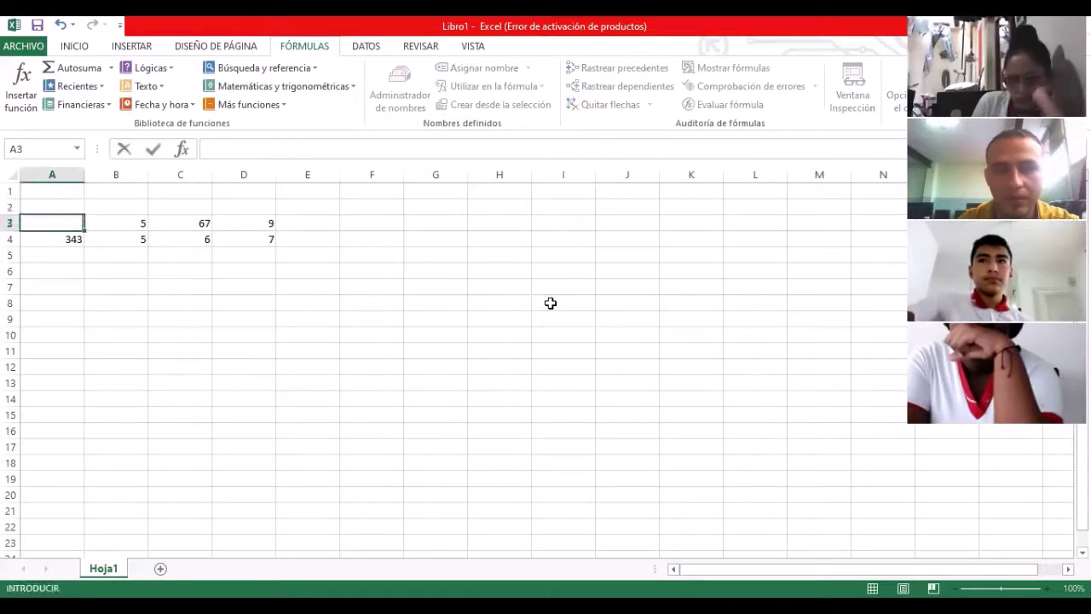
pyautogui.press('Right')
pyautogui.press('BackSpace')
pyautogui.press('Right')
pyautogui.press('BackSpace')
pyautogui.press('Right')
pyautogui.press('BackSpace')
pyautogui.press('Right')
pyautogui.press('Down')
pyautogui.press('Left')
pyautogui.press('BackSpace')
pyautogui.press('Left')
pyautogui.press('BackSpace')
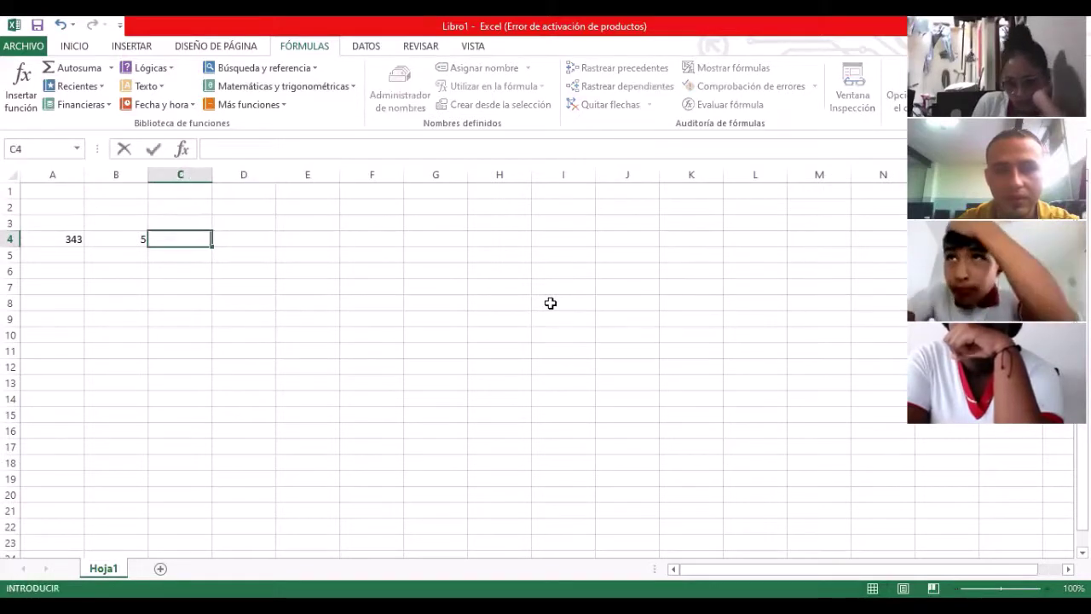
pyautogui.press('Left')
pyautogui.press('BackSpace')
pyautogui.press('Left')
pyautogui.press('BackSpace')
pyautogui.press('Right')
pyautogui.press('Right')
pyautogui.press('Left')
pyautogui.press('Up')
pyautogui.press('Up')
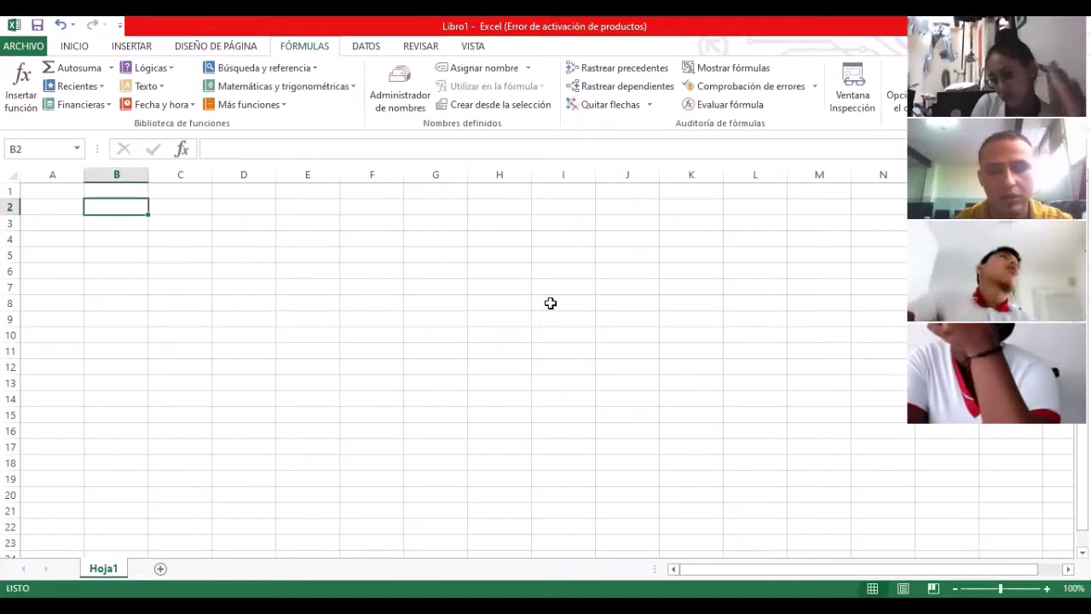
# Step: Enter 3, 4, 5, 6, 7, 8 across cells B2 to G2
pyautogui.write('3')
pyautogui.press('Right')
pyautogui.write('4')
pyautogui.press('Right')
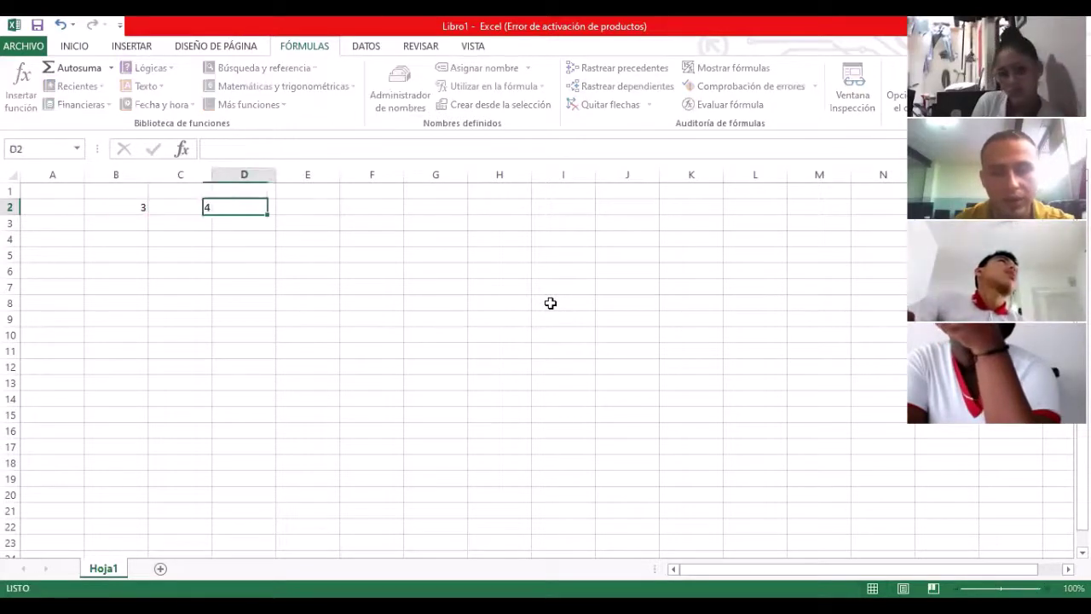
pyautogui.write('5')
pyautogui.press('Right')
pyautogui.write('6')
pyautogui.press('Right')
pyautogui.write('7')
pyautogui.press('Right')
pyautogui.write('8')
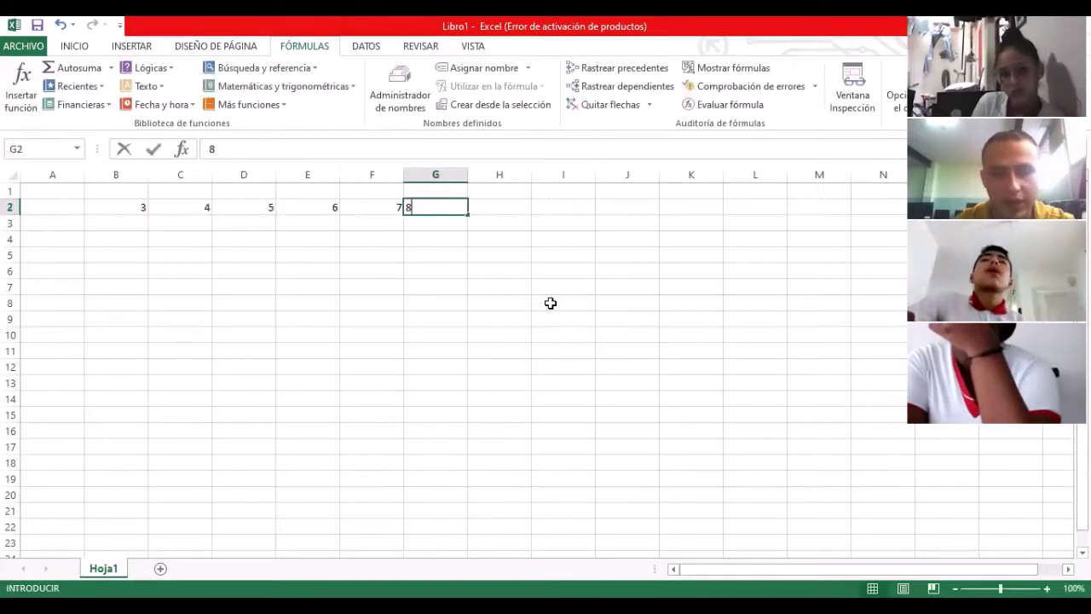
pyautogui.press('Down')
# Step: Go to H2 and begin a formula with '='
pyautogui.press('Left')
pyautogui.press('Left')
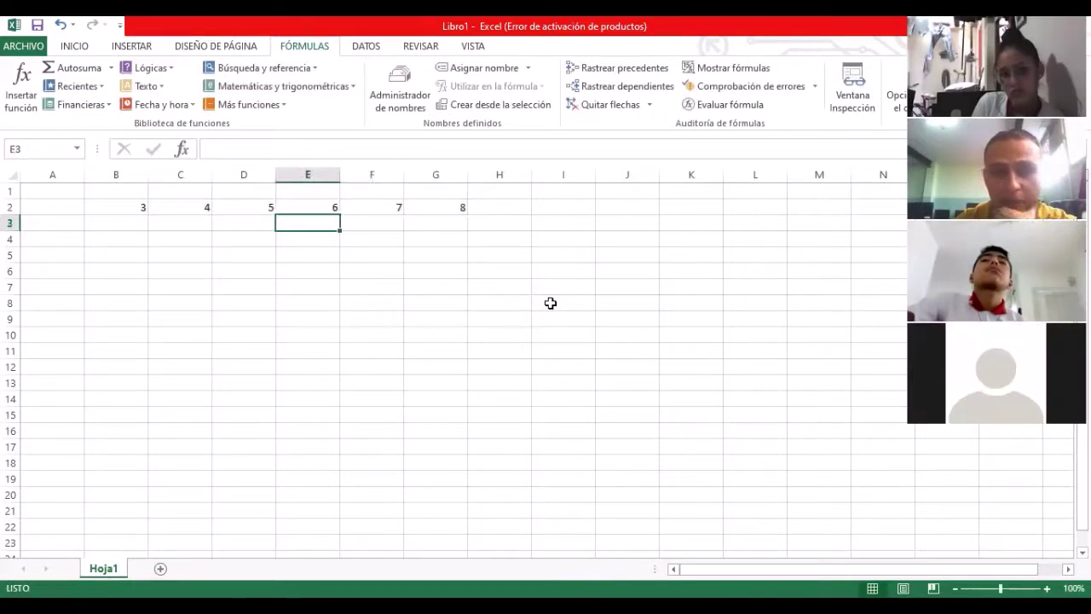
pyautogui.press('Left')
pyautogui.press('Right')
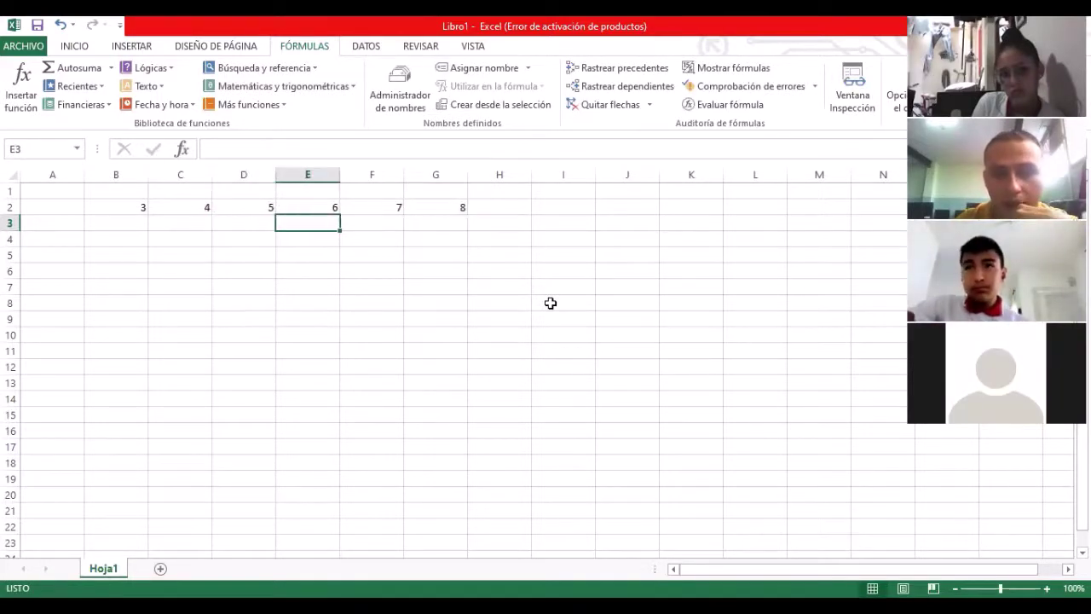
pyautogui.press('Left')
pyautogui.press('Left')
pyautogui.press('Up')
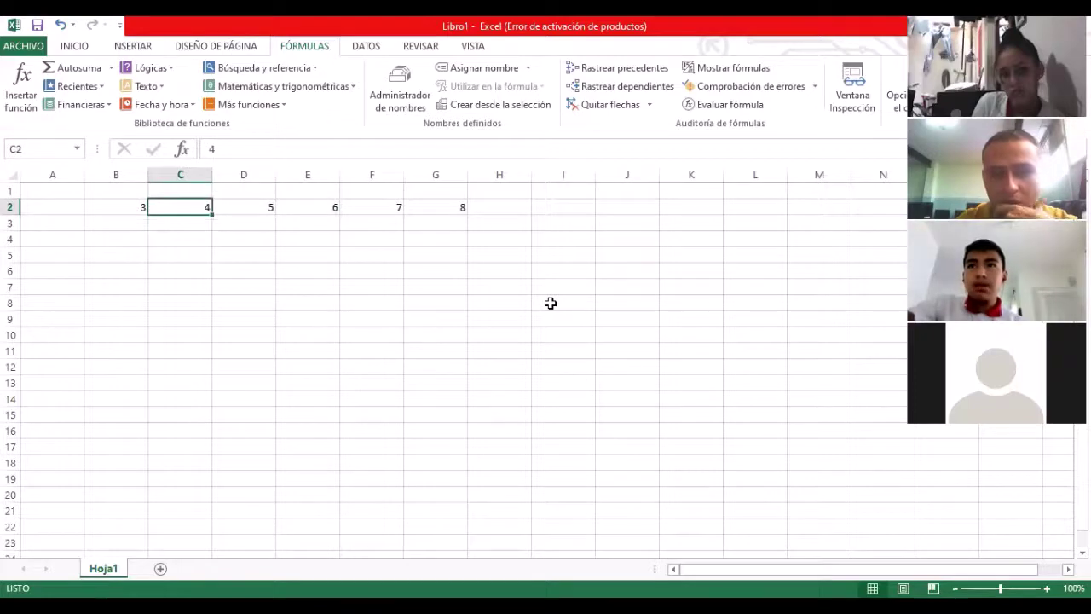
pyautogui.press('Right')
pyautogui.press('Right')
pyautogui.press('Down')
pyautogui.press('Right')
pyautogui.press('Right')
pyautogui.press('Right')
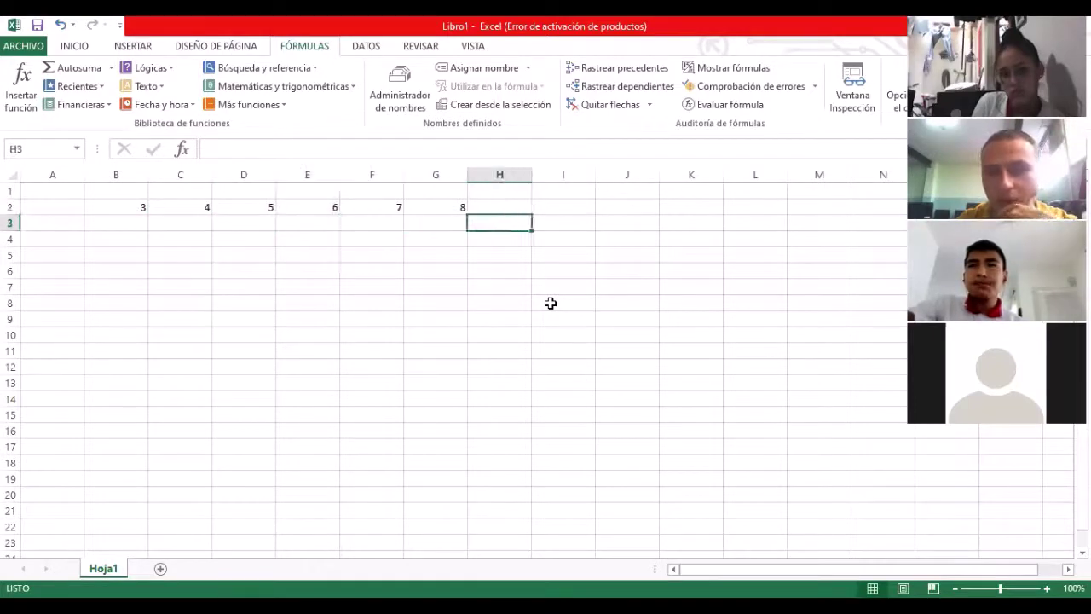
pyautogui.press('Up')
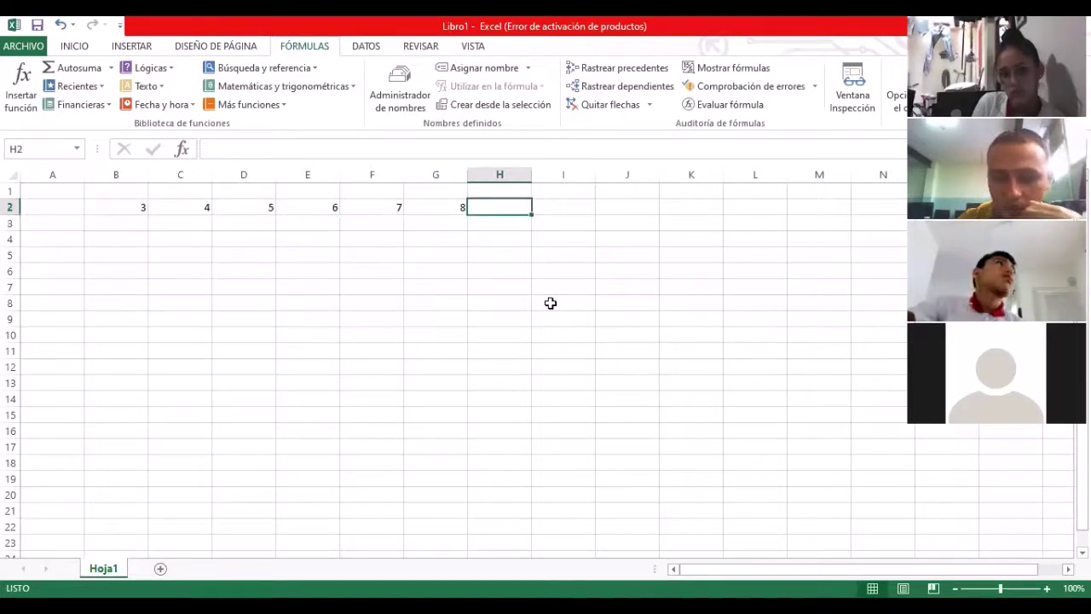
pyautogui.write('=')
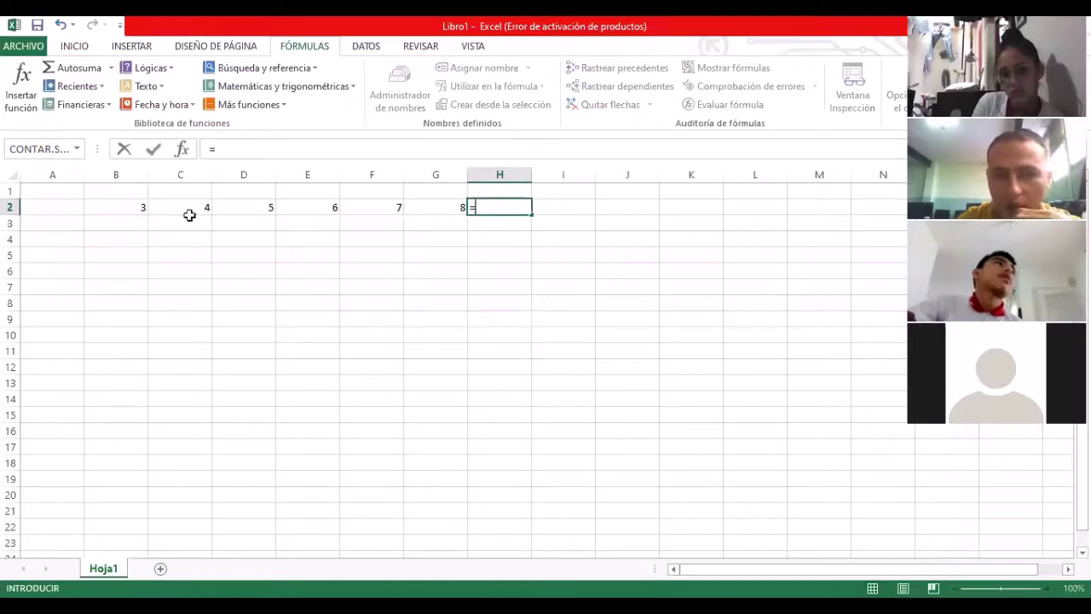
# Step: Build the addition =B2+C2+D2+E2+F2+G2 in H2, giving 33
pyautogui.click(135, 210)
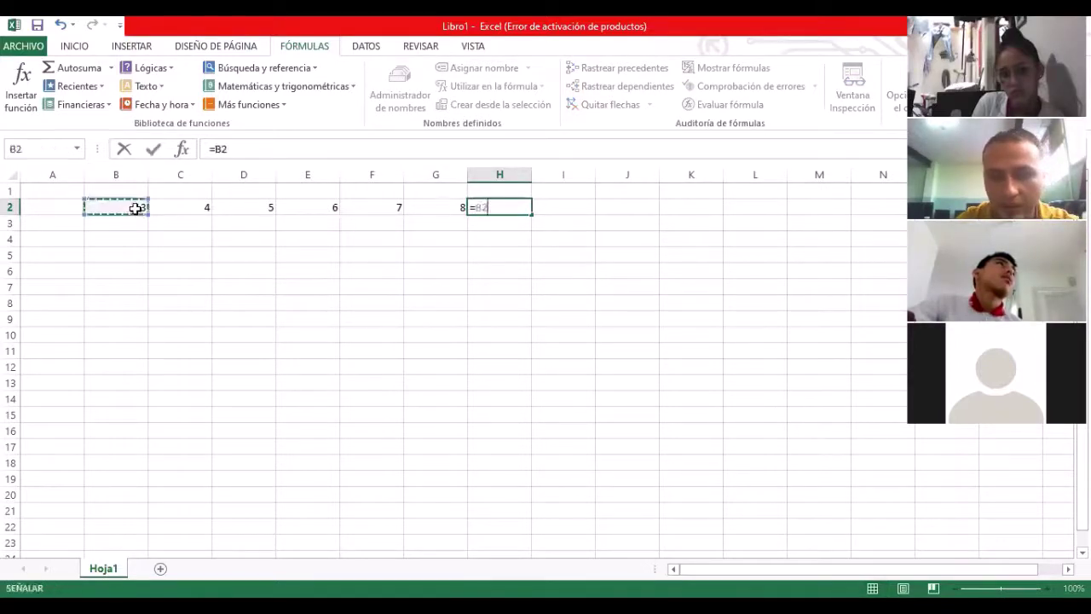
pyautogui.write('+')
pyautogui.click(182, 208)
pyautogui.write('+')
pyautogui.click(229, 207)
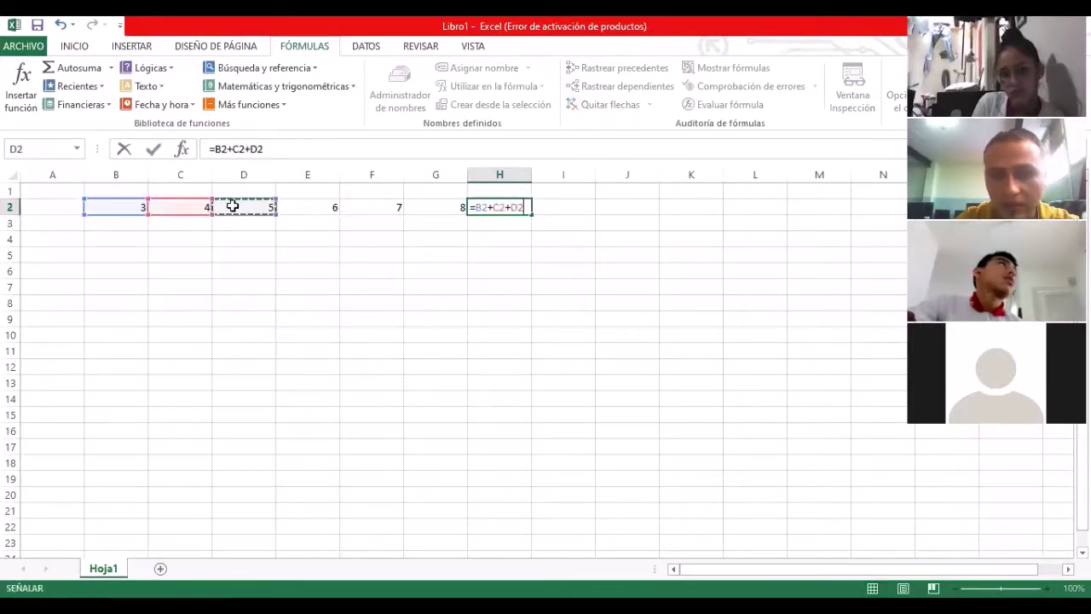
pyautogui.write('+')
pyautogui.click(328, 207)
pyautogui.write('+')
pyautogui.click(401, 209)
pyautogui.write('+')
pyautogui.click(417, 207)
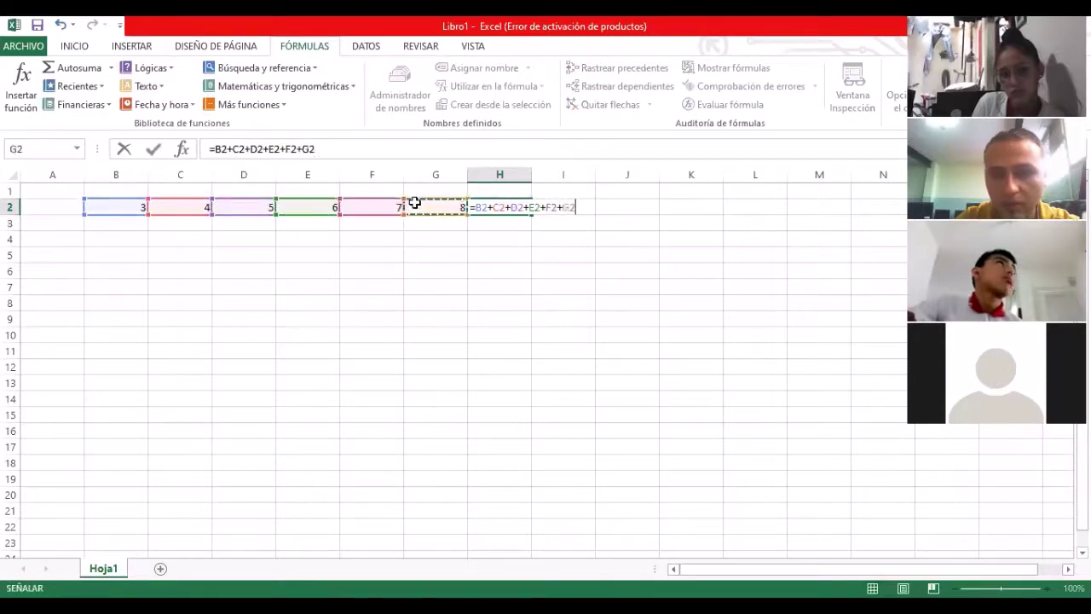
pyautogui.press('Return')
# Step: Replace H2's addition with =SUMA(B2:G2), totalling 33
pyautogui.click(517, 206)
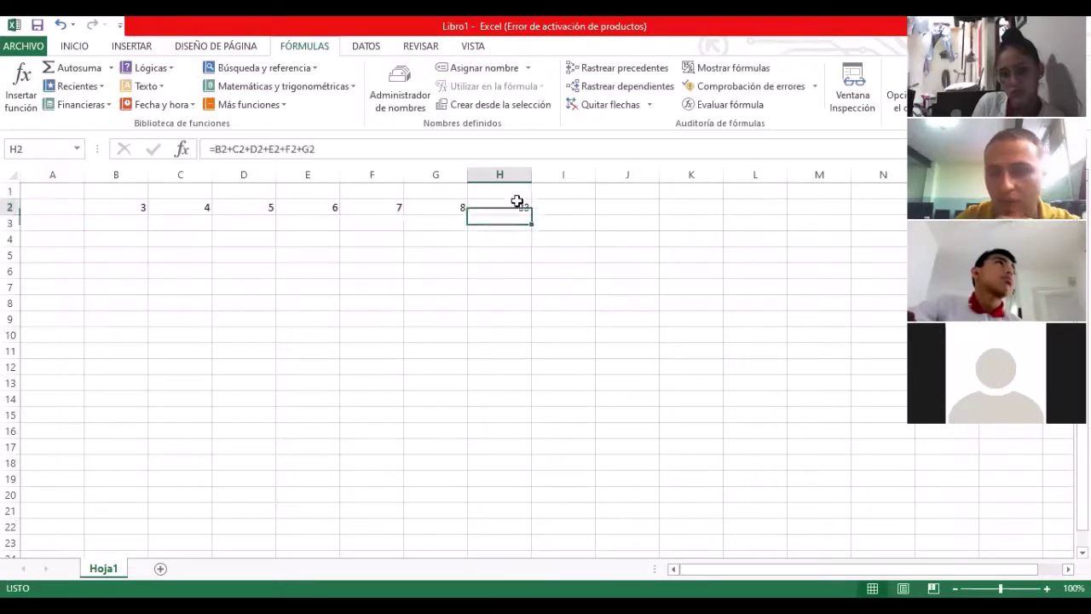
pyautogui.press('BackSpace')
pyautogui.click(535, 255)
pyautogui.click(505, 207)
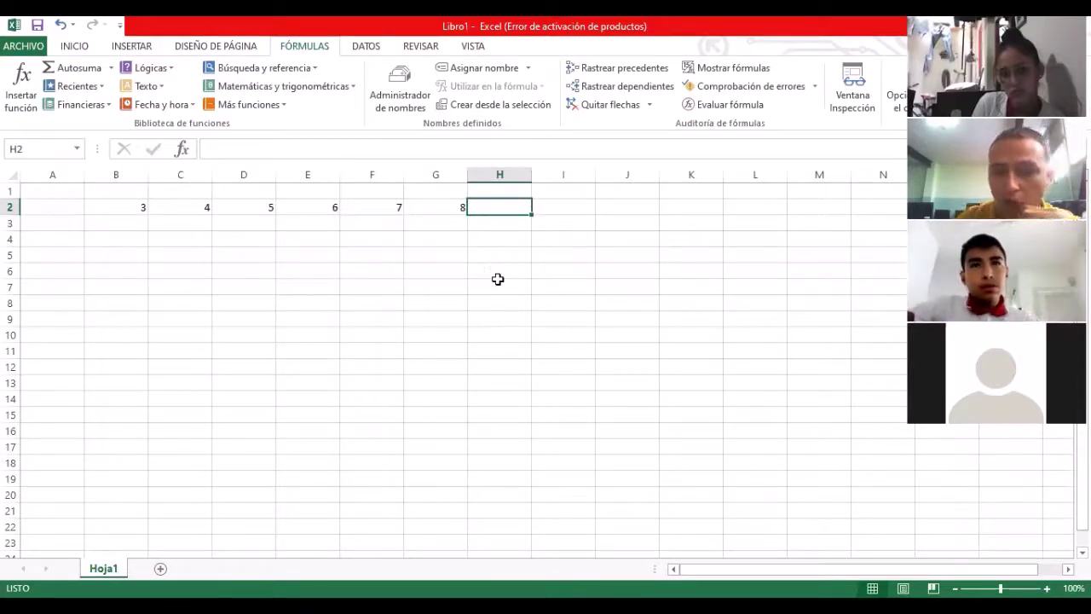
pyautogui.write('=')
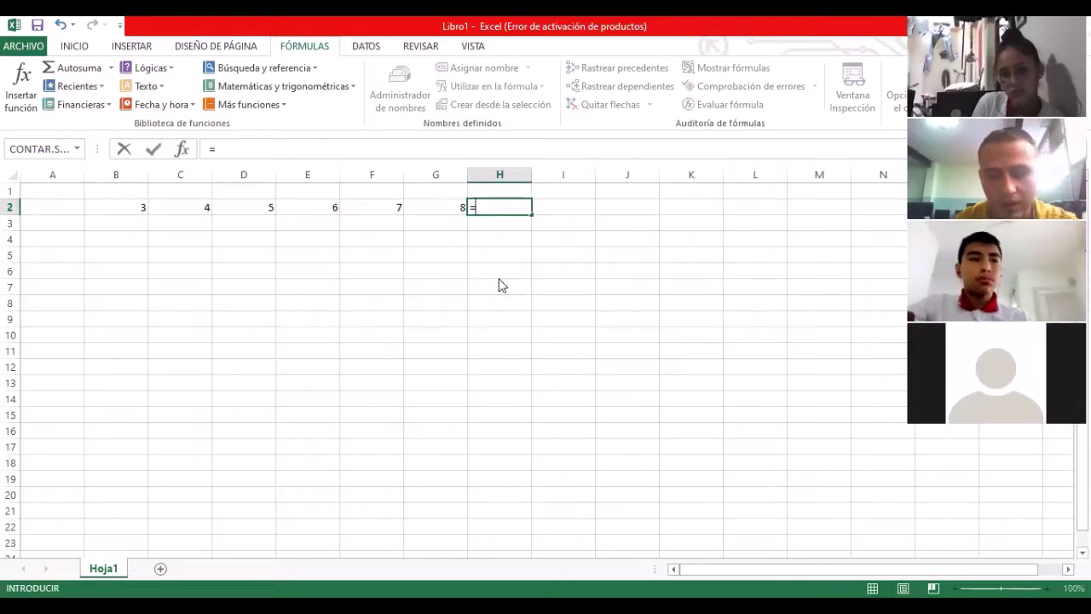
pyautogui.write('SUMA')
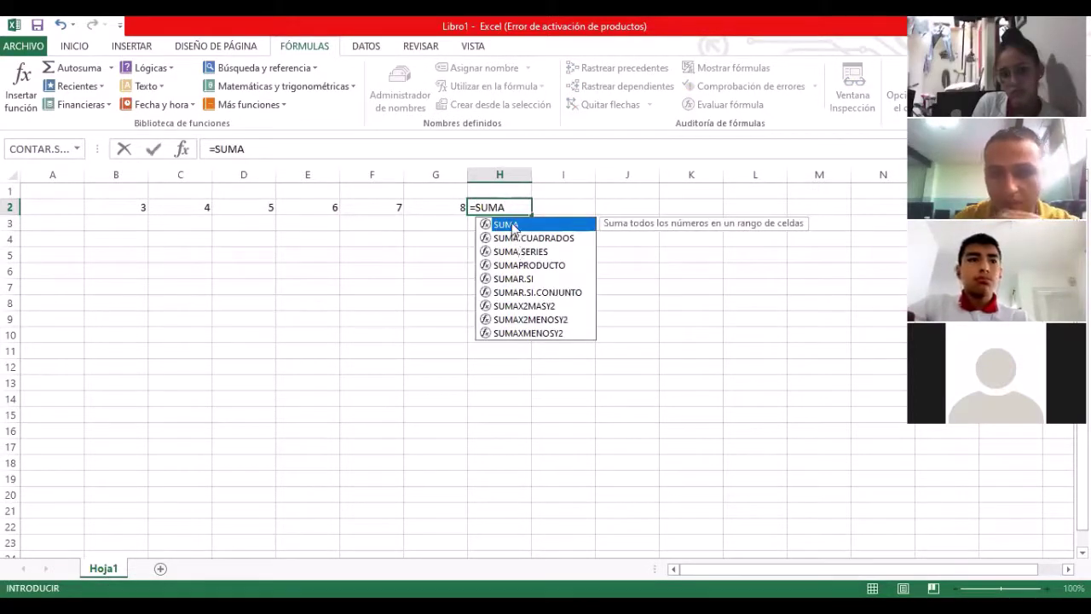
pyautogui.write('(')
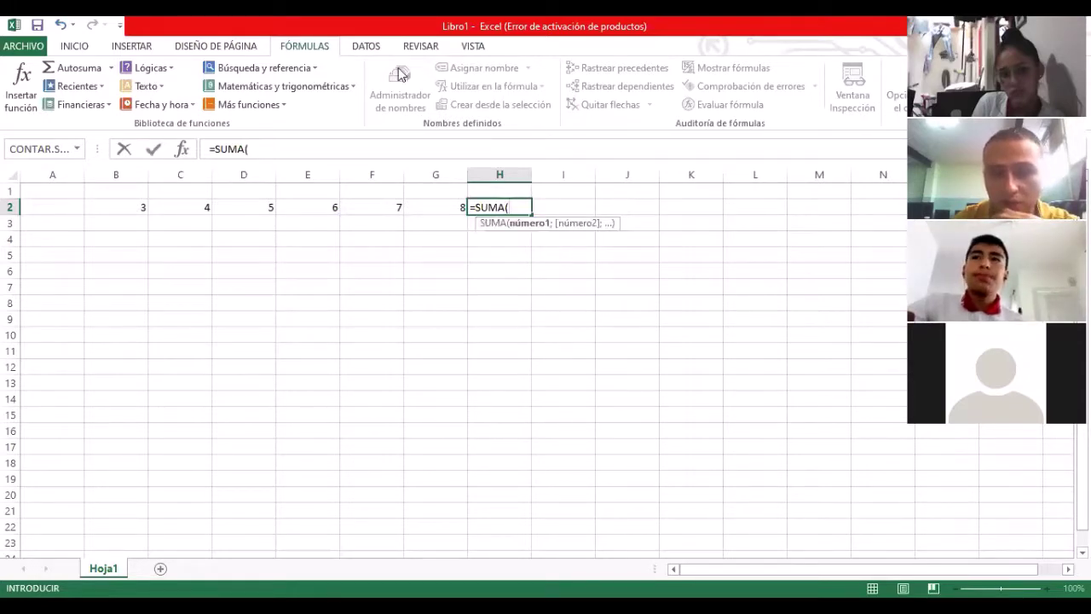
pyautogui.click(119, 207)
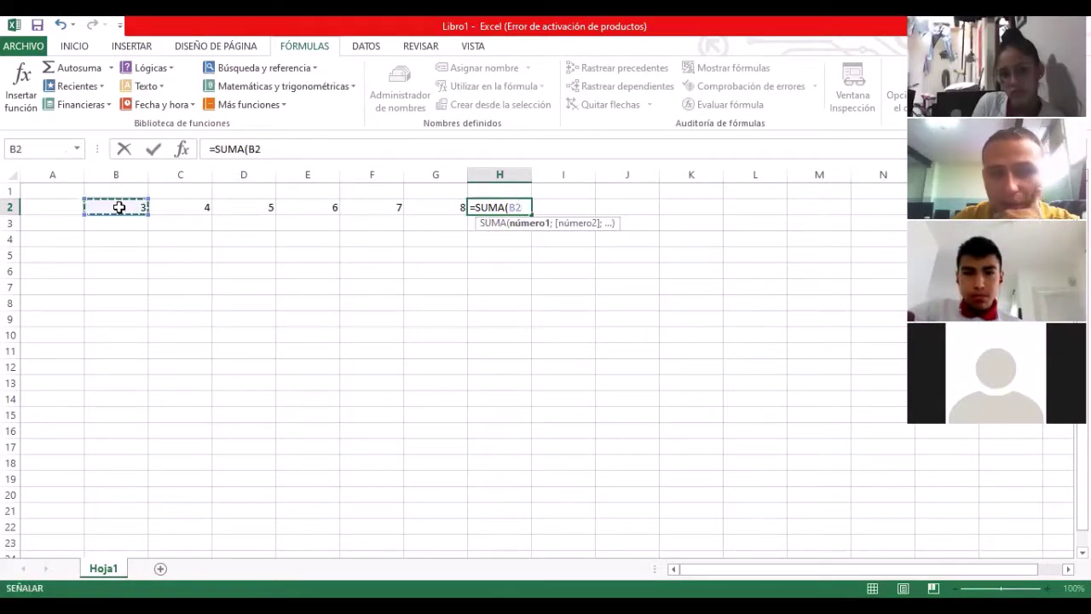
pyautogui.moveTo(120, 207); pyautogui.dragTo(159, 207)
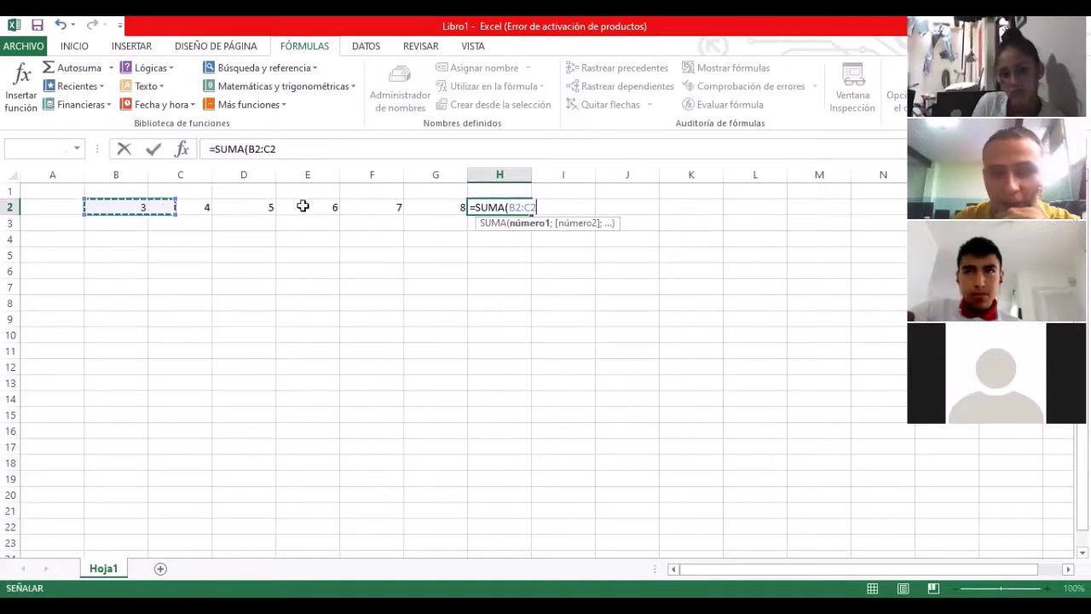
pyautogui.moveTo(416, 207); pyautogui.dragTo(416, 207)
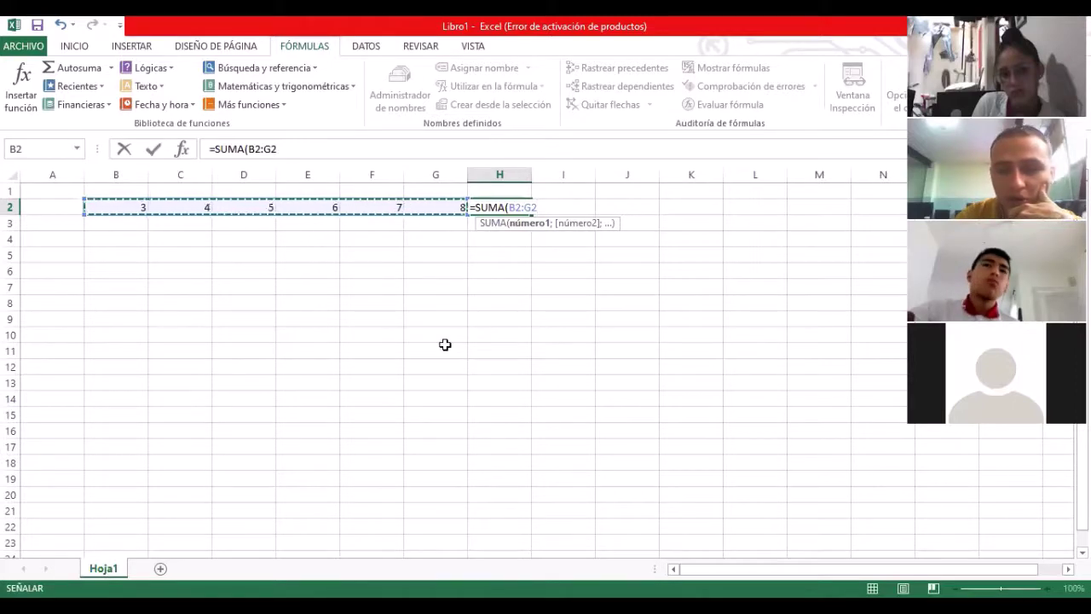
pyautogui.press('Return')
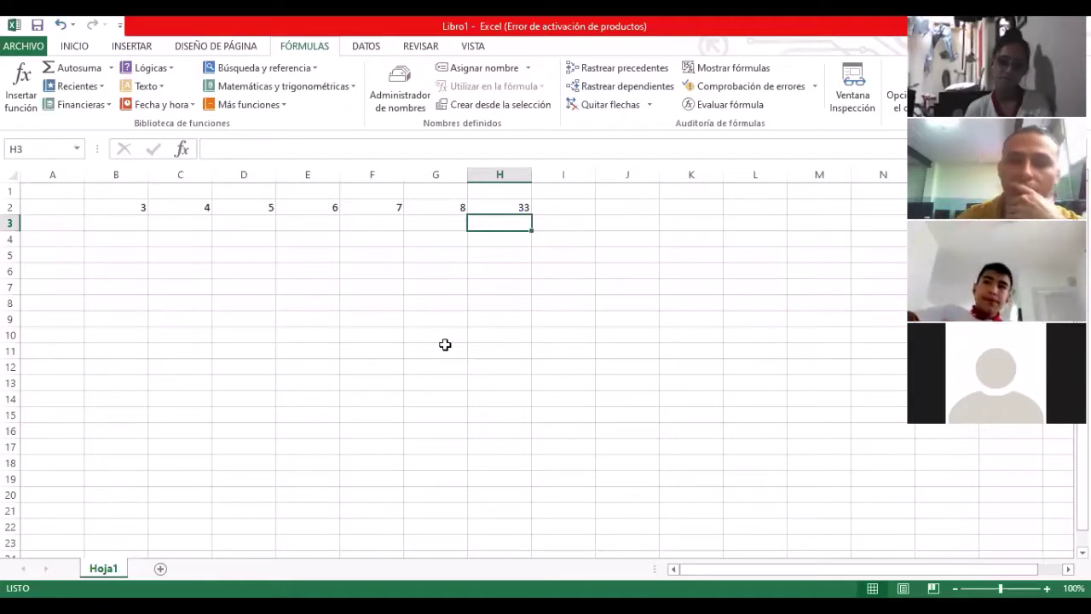
# Step: Erase the row-2 numbers in B2:G2 and the H2 total
pyautogui.click(146, 210)
pyautogui.press('BackSpace')
pyautogui.press('Tab')
pyautogui.press('BackSpace')
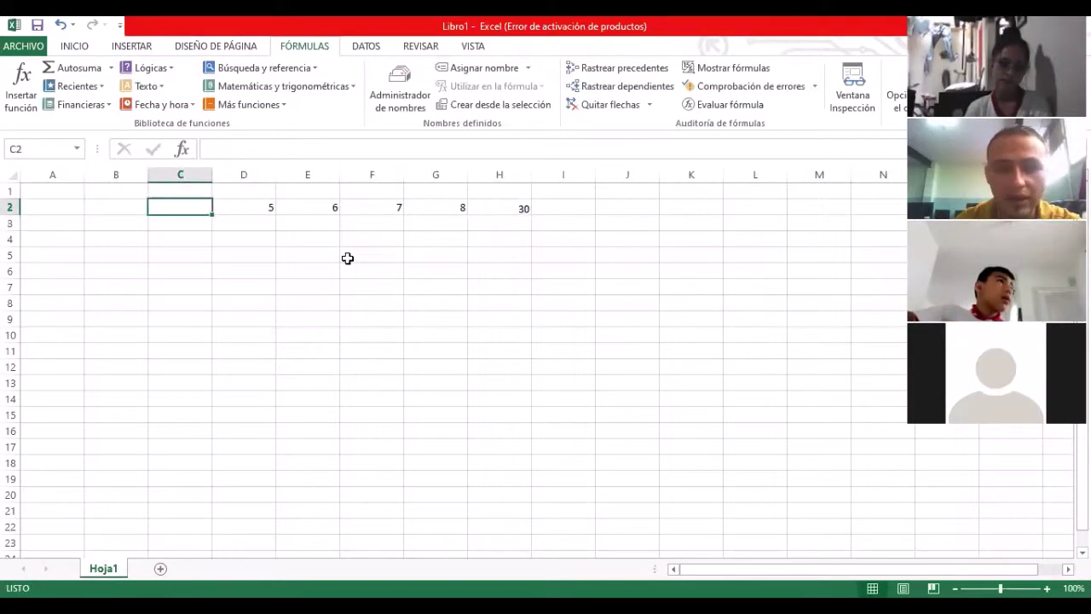
pyautogui.press('Tab')
pyautogui.press('BackSpace')
pyautogui.press('Tab')
pyautogui.press('BackSpace')
pyautogui.press('Tab')
pyautogui.press('BackSpace')
pyautogui.press('Tab')
pyautogui.press('BackSpace')
pyautogui.press('Tab')
pyautogui.press('BackSpace')
pyautogui.press('Left')
pyautogui.press('Left')
pyautogui.press('Left')
pyautogui.press('Left')
pyautogui.press('Left')
pyautogui.press('Left')
pyautogui.press('Left')
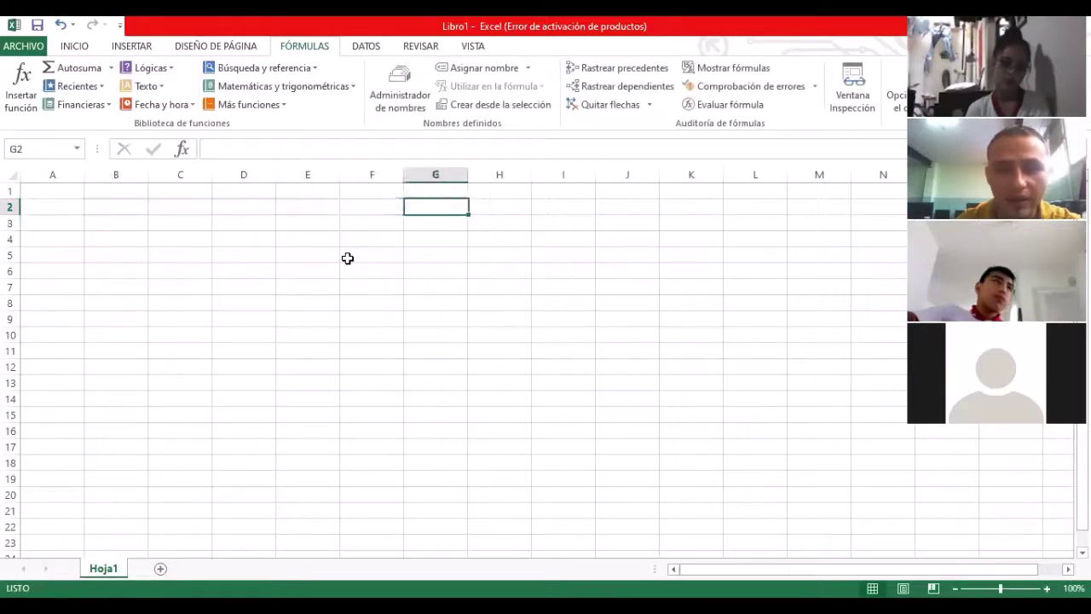
pyautogui.press('Up')
pyautogui.press('Down')
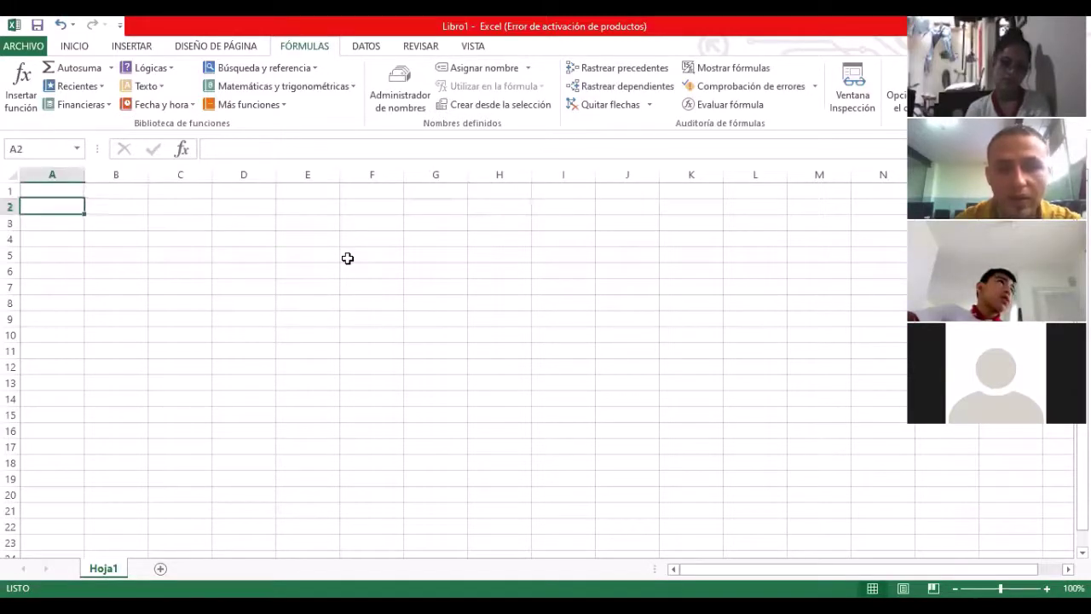
pyautogui.press('Right')
pyautogui.press('Up')
pyautogui.press('Left')
pyautogui.press('Down')
pyautogui.press('Right')
pyautogui.press('Up')
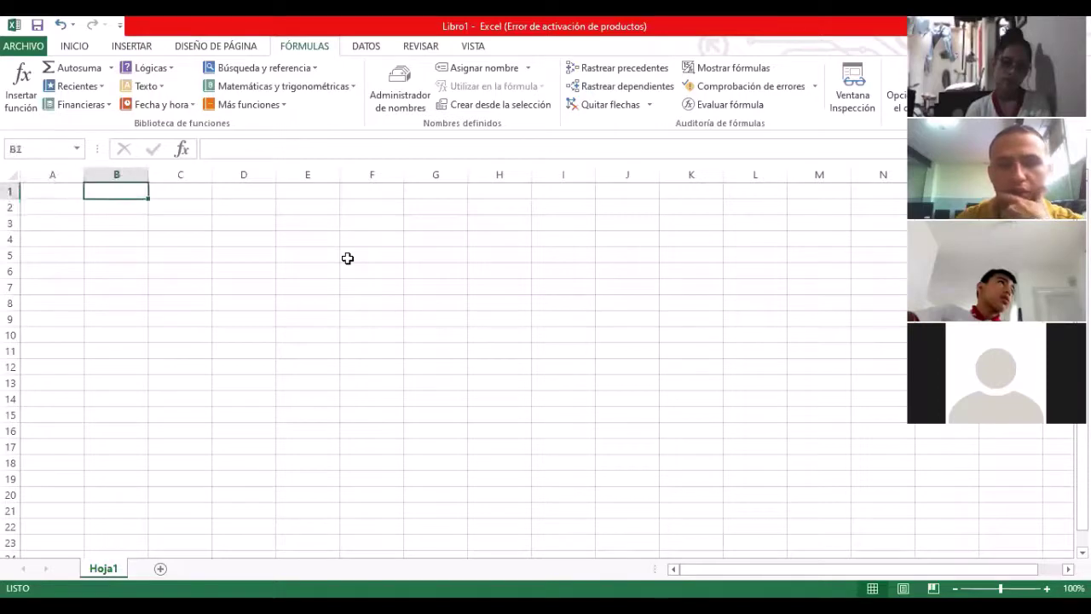
pyautogui.press('Left')
pyautogui.press('Down')
pyautogui.press('Right')
pyautogui.press('Up')
pyautogui.press('Left')
pyautogui.press('Down')
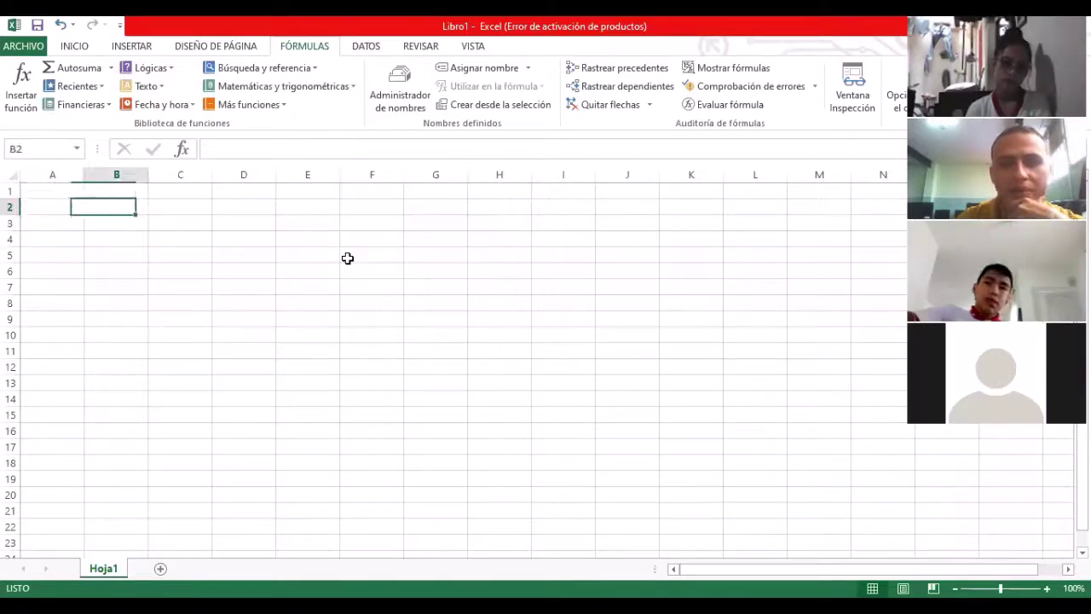
pyautogui.press('Right')
# Step: Open the Estadísticas list under Más funciones and browse the statistical functions
pyautogui.click(282, 105)
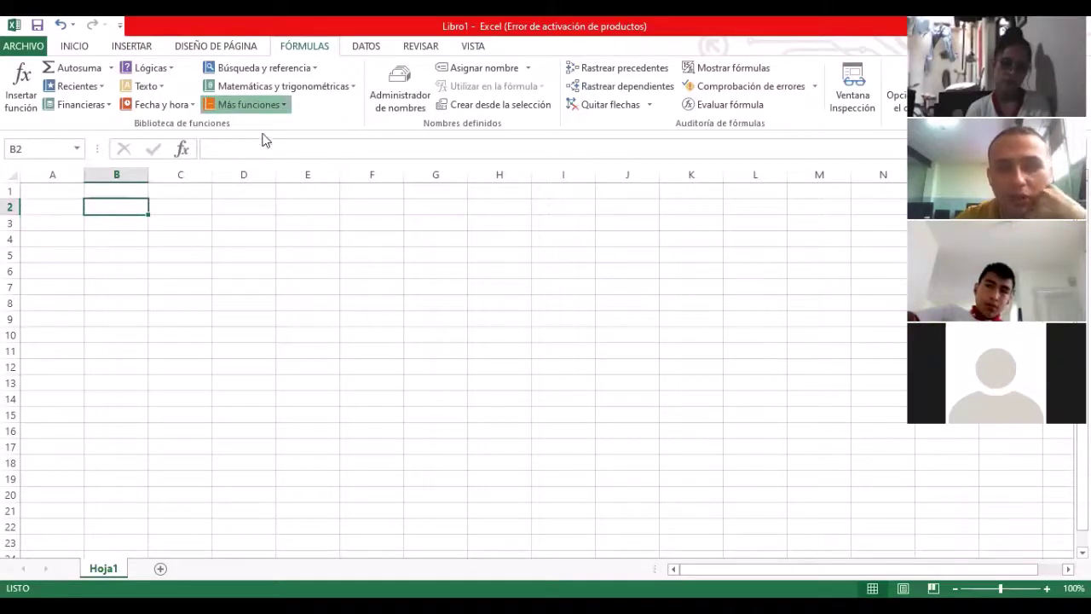
pyautogui.moveTo(275, 132)
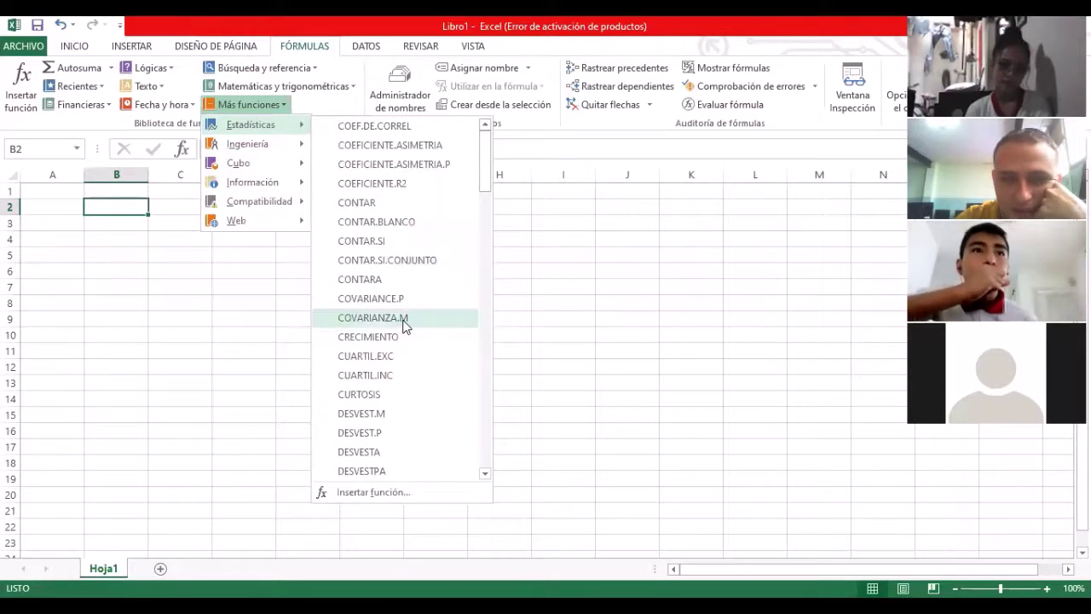
pyautogui.scroll(-7, 405, 326)
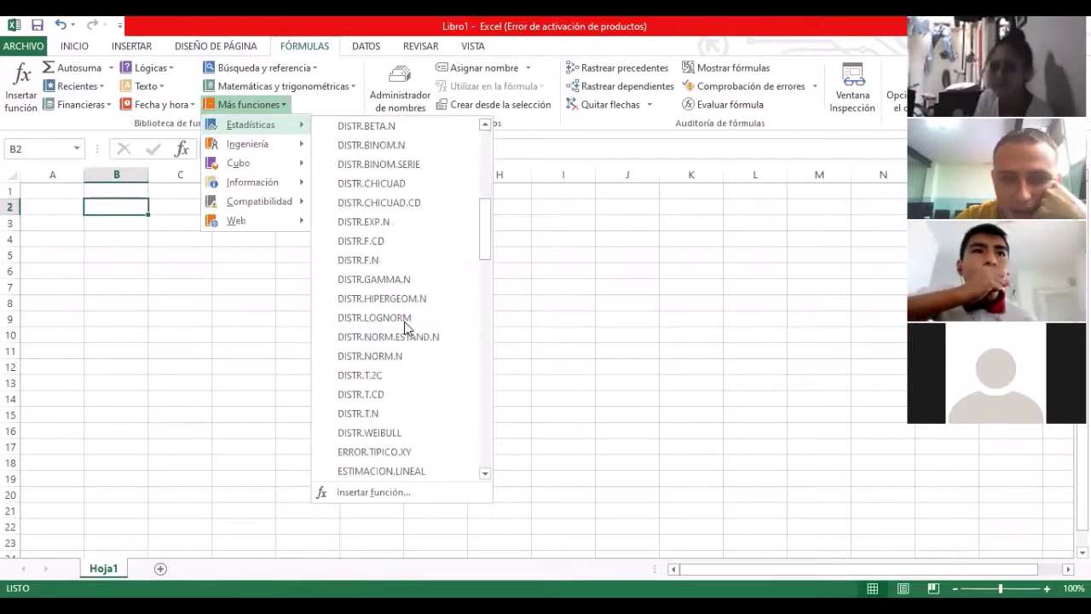
pyautogui.scroll(-5, 405, 327)
pyautogui.scroll(-3, 406, 336)
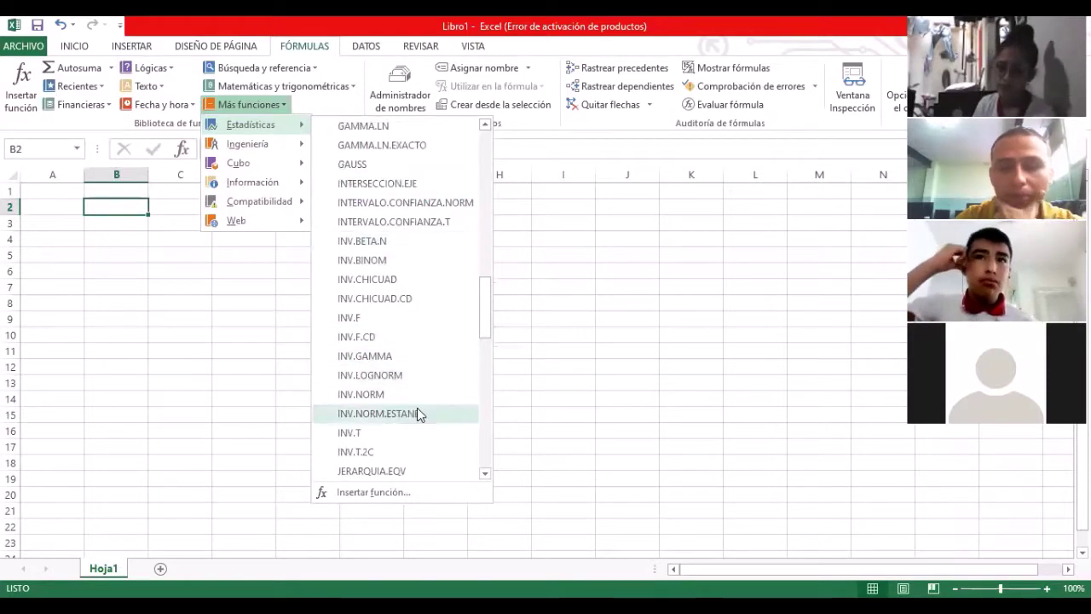
pyautogui.moveTo(430, 407)
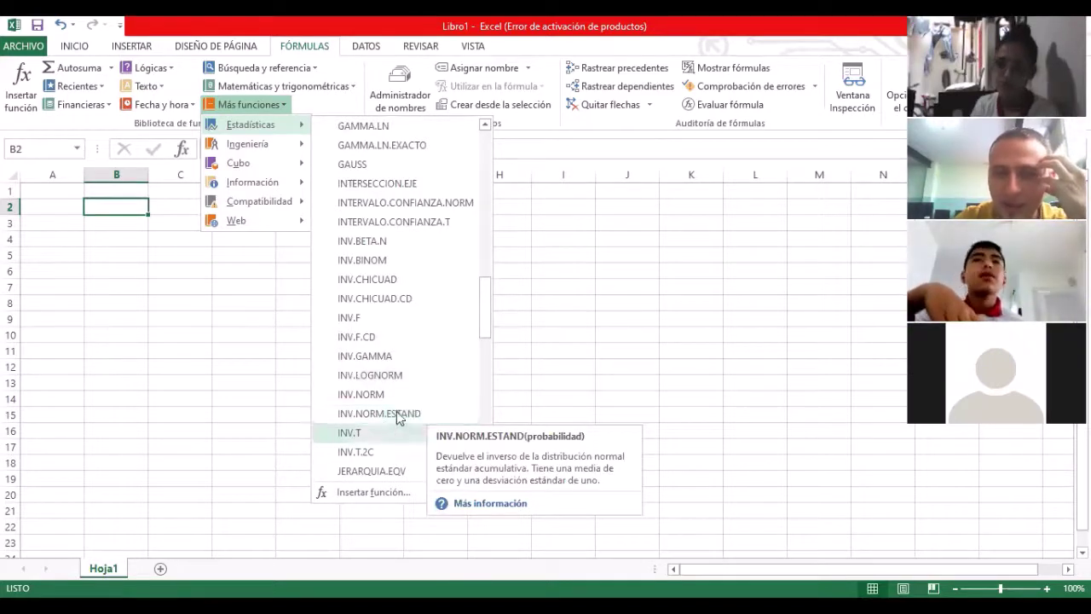
pyautogui.scroll(-4, 402, 395)
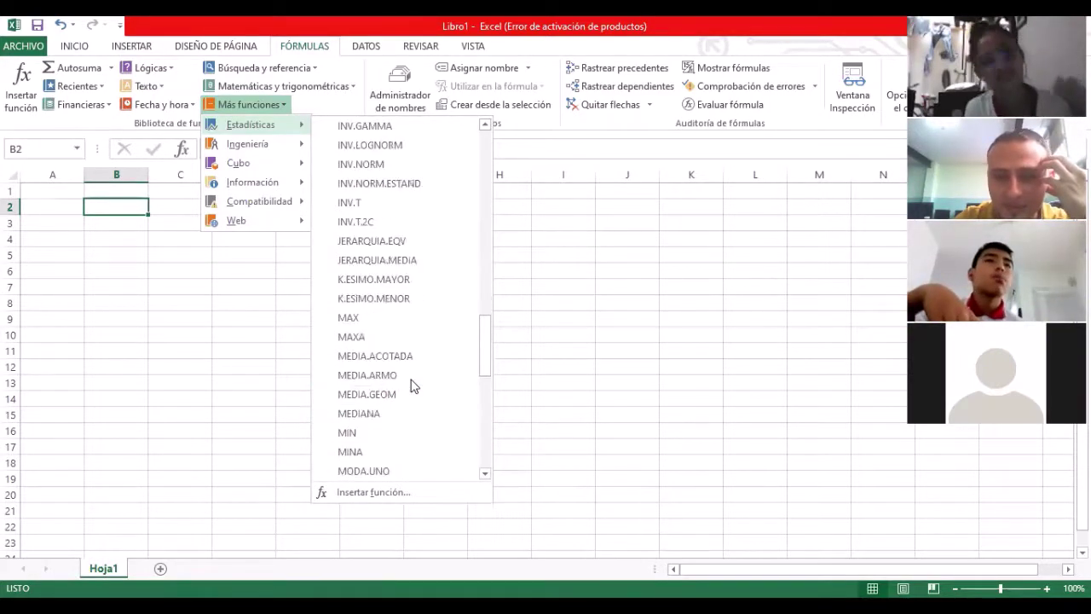
pyautogui.scroll(-2, 410, 386)
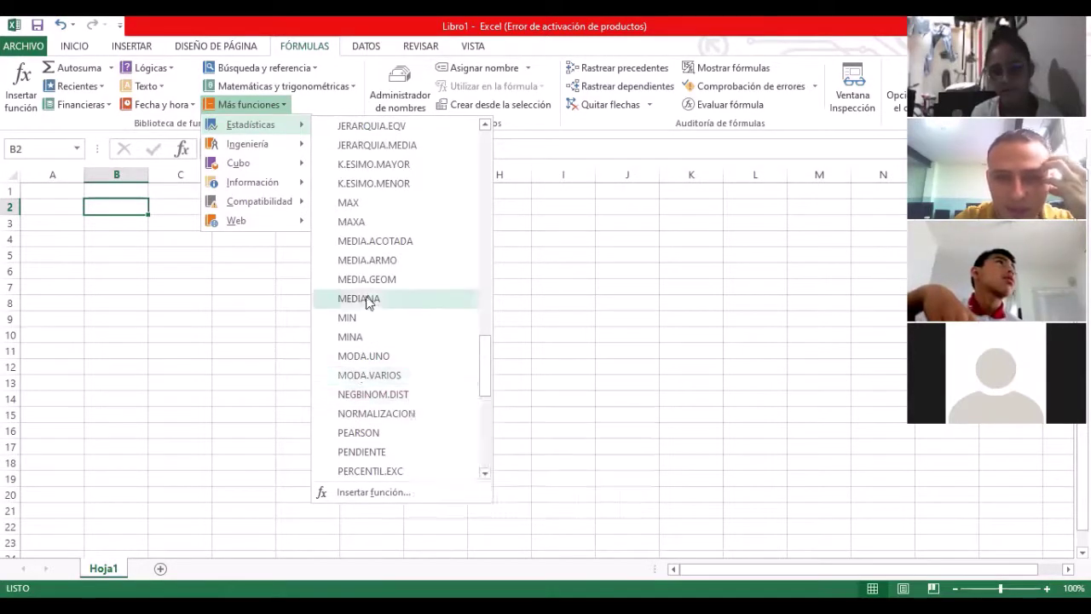
pyautogui.scroll(2, 397, 243)
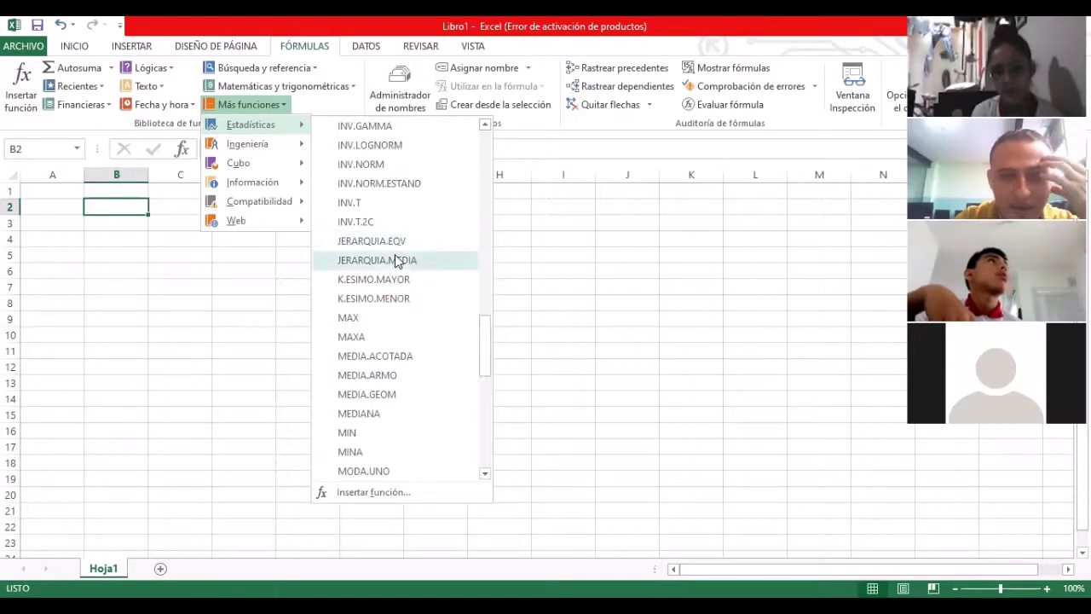
pyautogui.scroll(-4, 395, 252)
pyautogui.scroll(-5, 397, 255)
pyautogui.scroll(1, 377, 414)
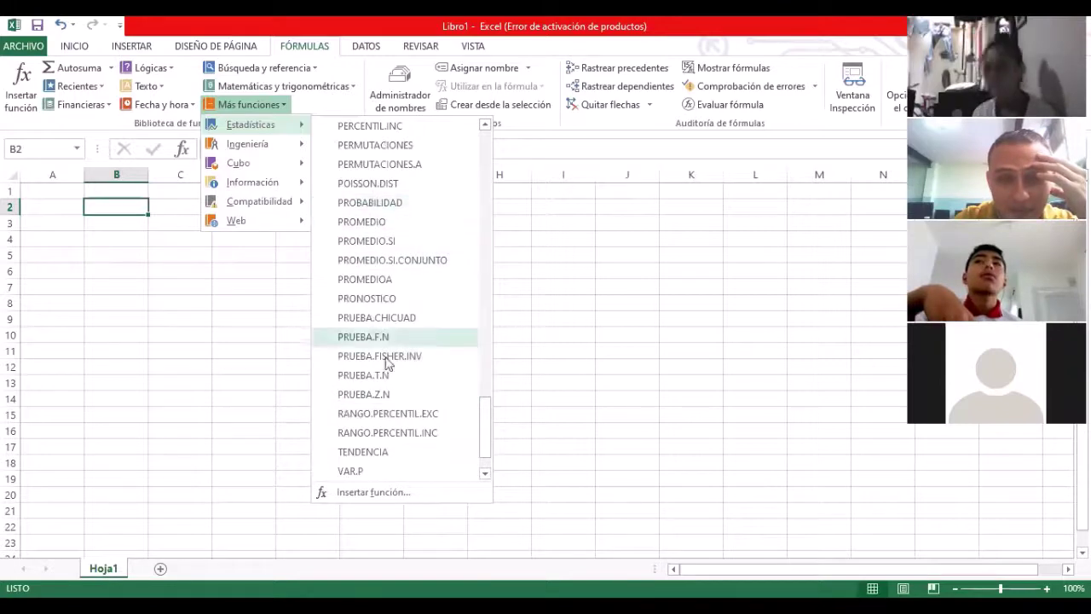
pyautogui.scroll(-1, 409, 357)
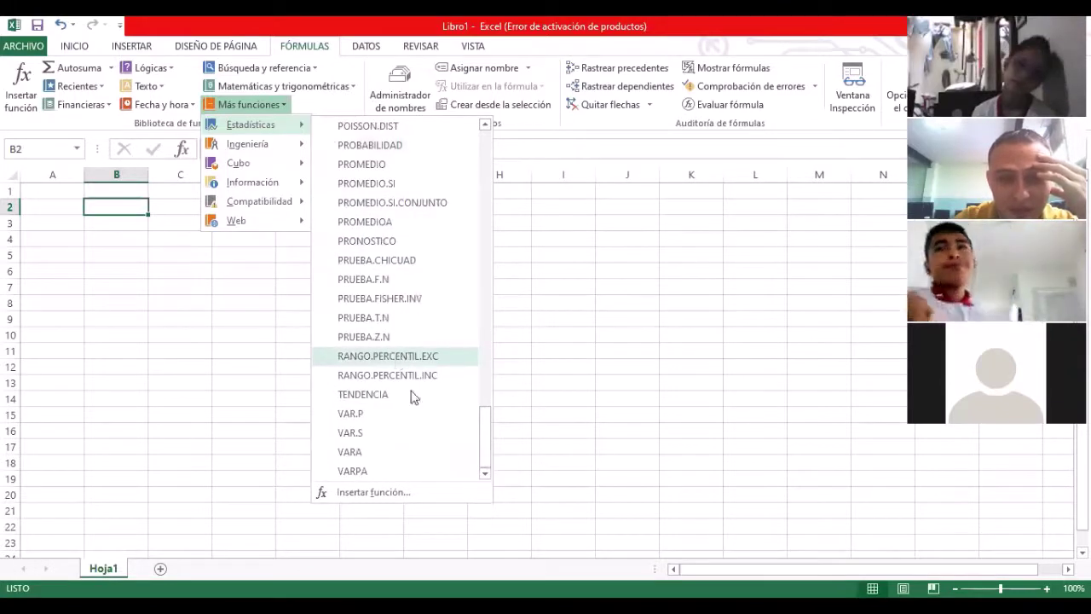
pyautogui.scroll(15, 366, 413)
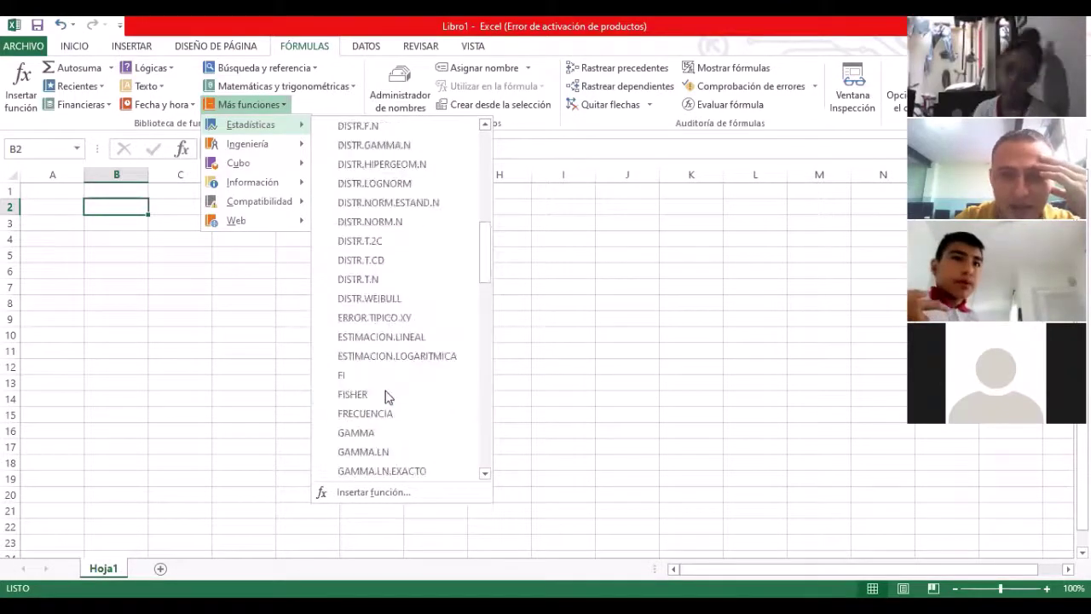
pyautogui.scroll(10, 385, 394)
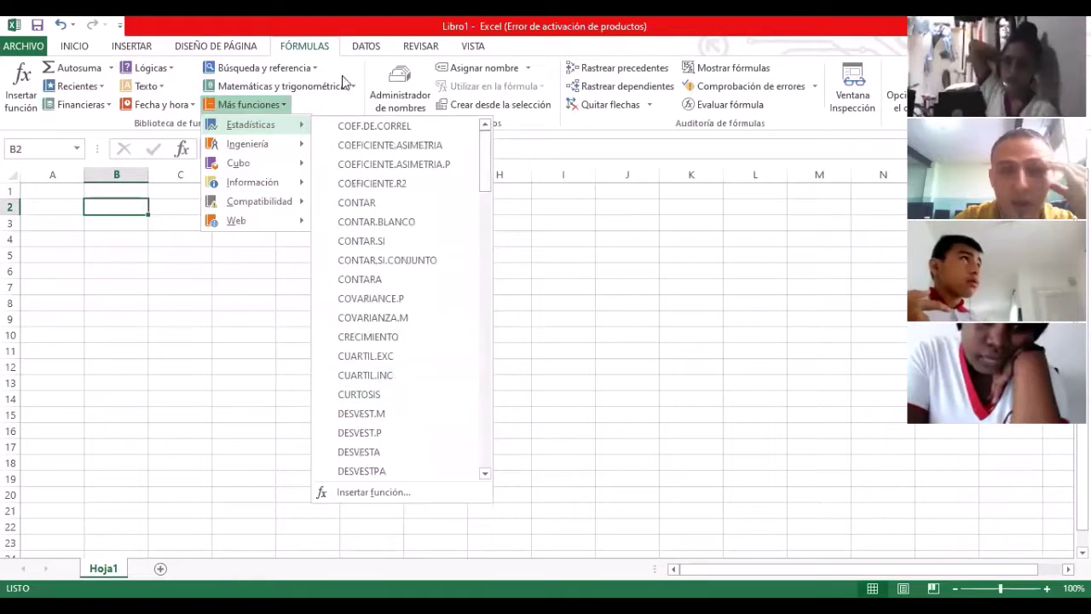
# Step: Dismiss the Más funciones menu, returning to the empty Hoja1 sheet
pyautogui.click(182, 257)
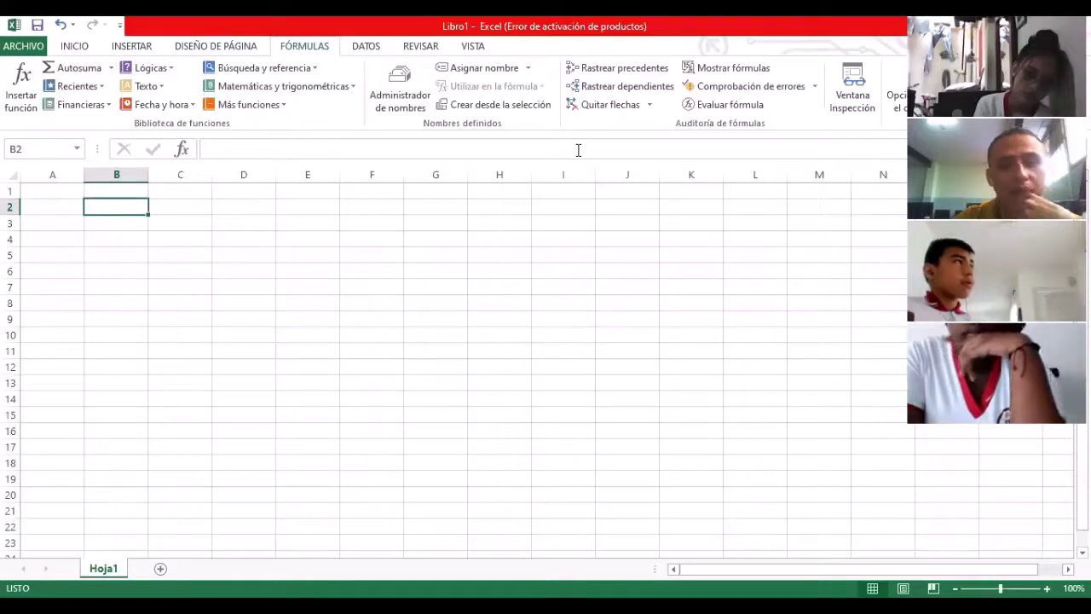
pyautogui.hotkey('alt', 'Tab')
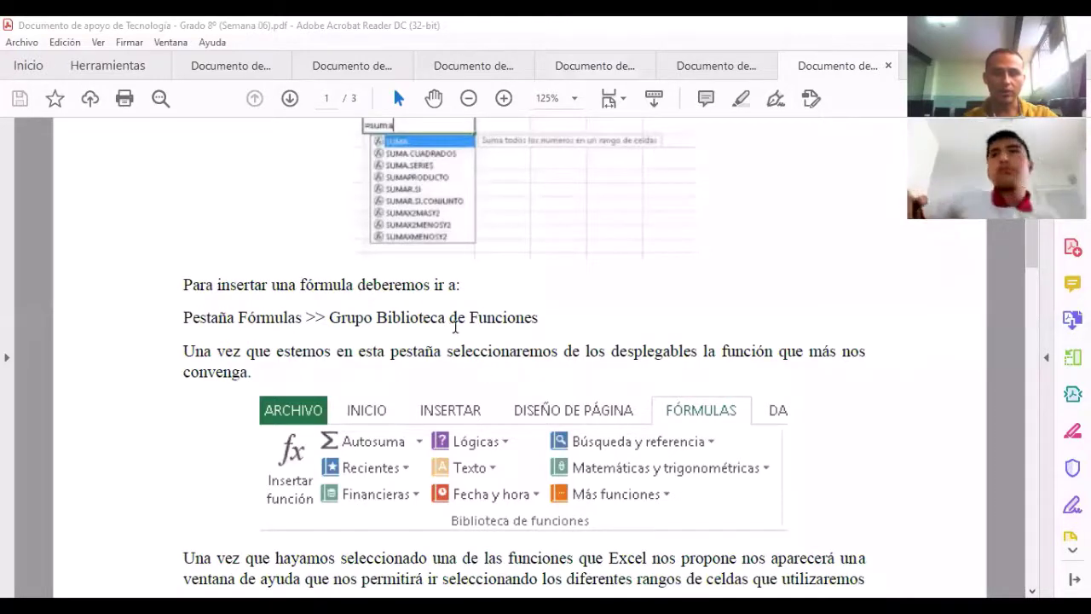
pyautogui.scroll(-1, 473, 324)
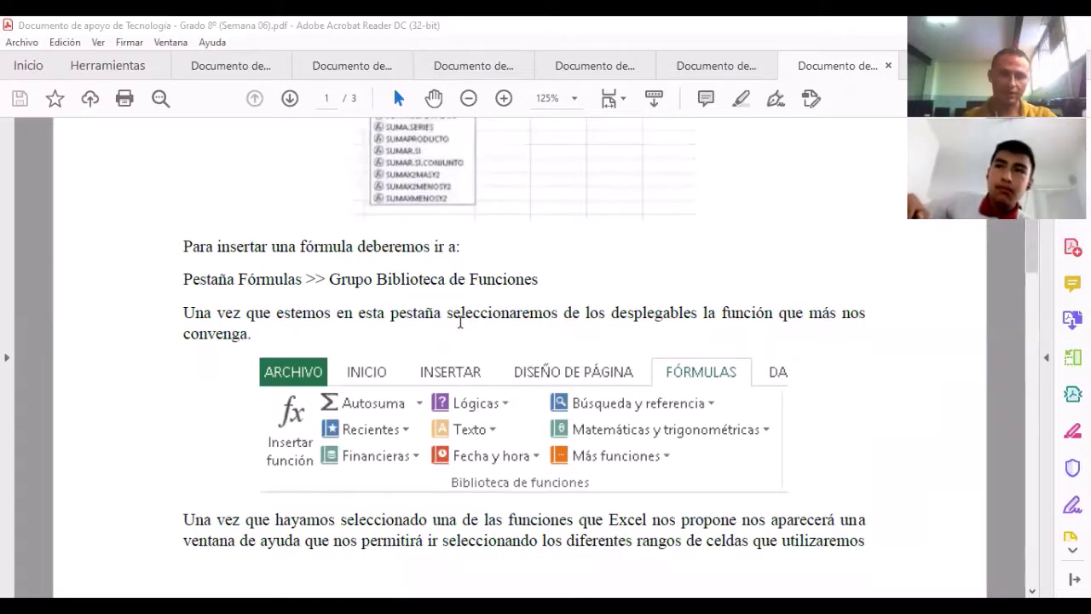
pyautogui.scroll(-3, 491, 287)
pyautogui.scroll(-7, 491, 286)
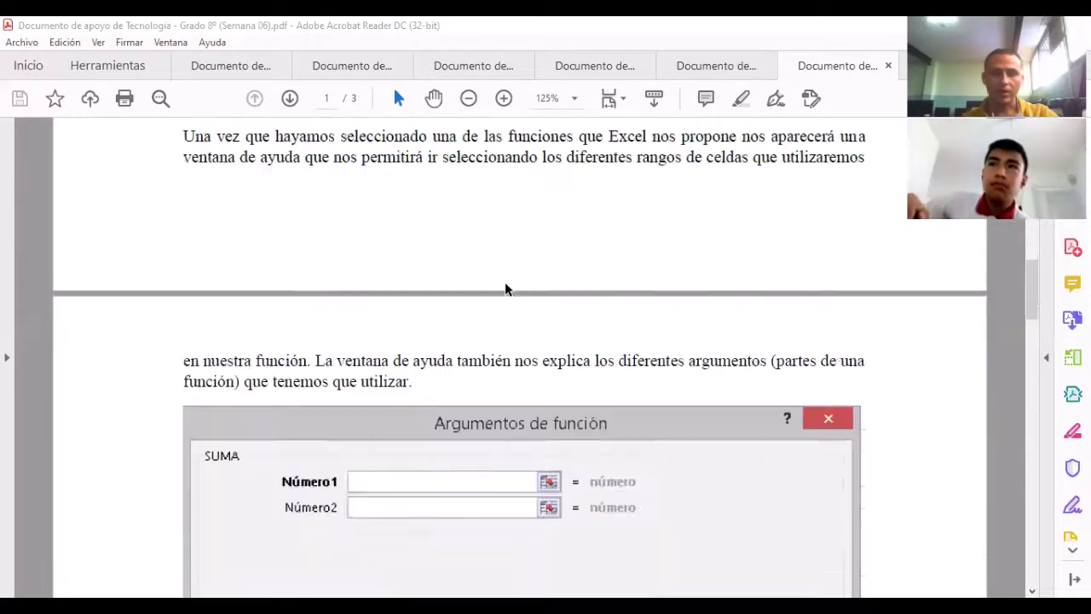
pyautogui.scroll(-1, 505, 283)
pyautogui.scroll(-2, 506, 292)
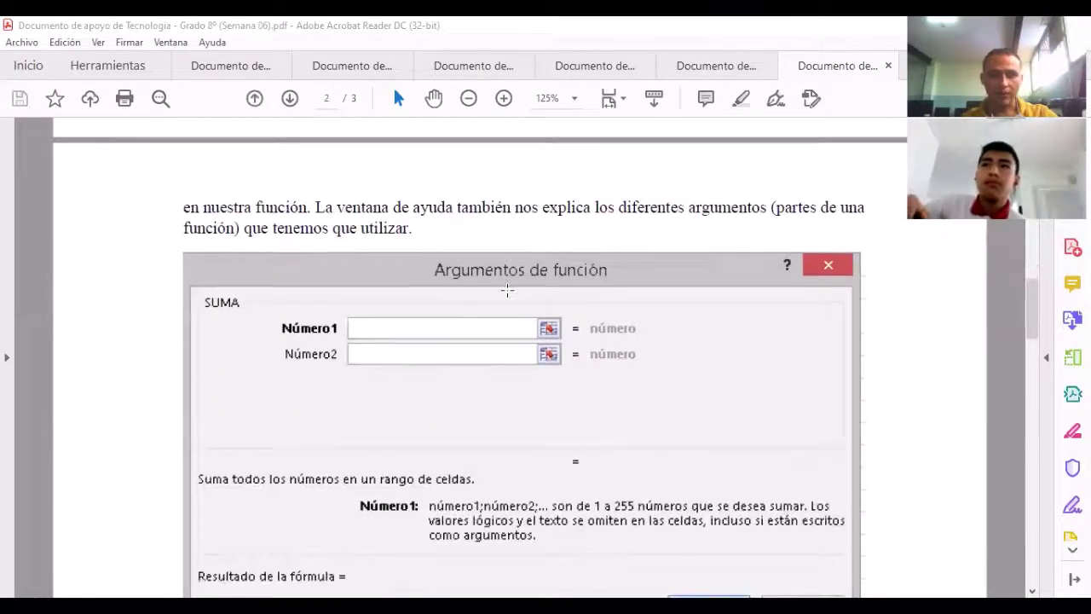
pyautogui.scroll(5, 507, 290)
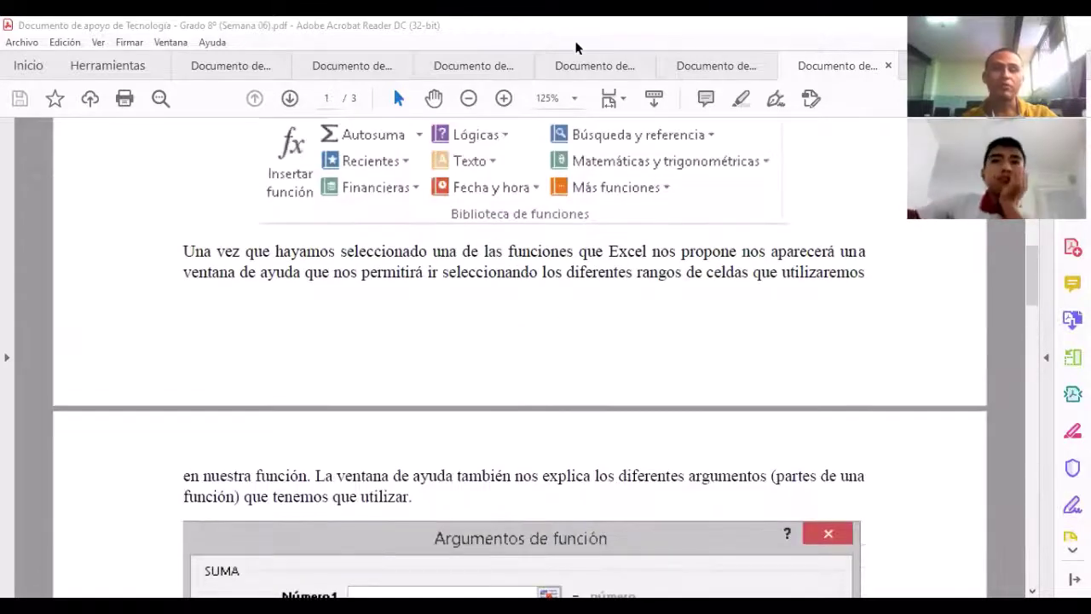
pyautogui.scroll(3, 576, 48)
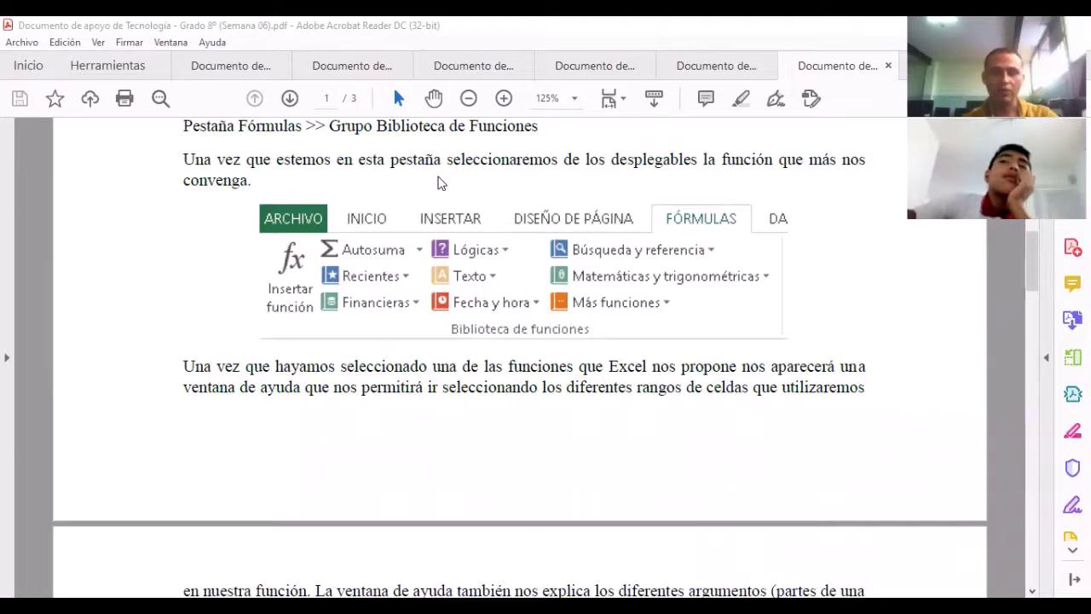
pyautogui.hotkey('alt', 'Tab')
pyautogui.click(154, 270)
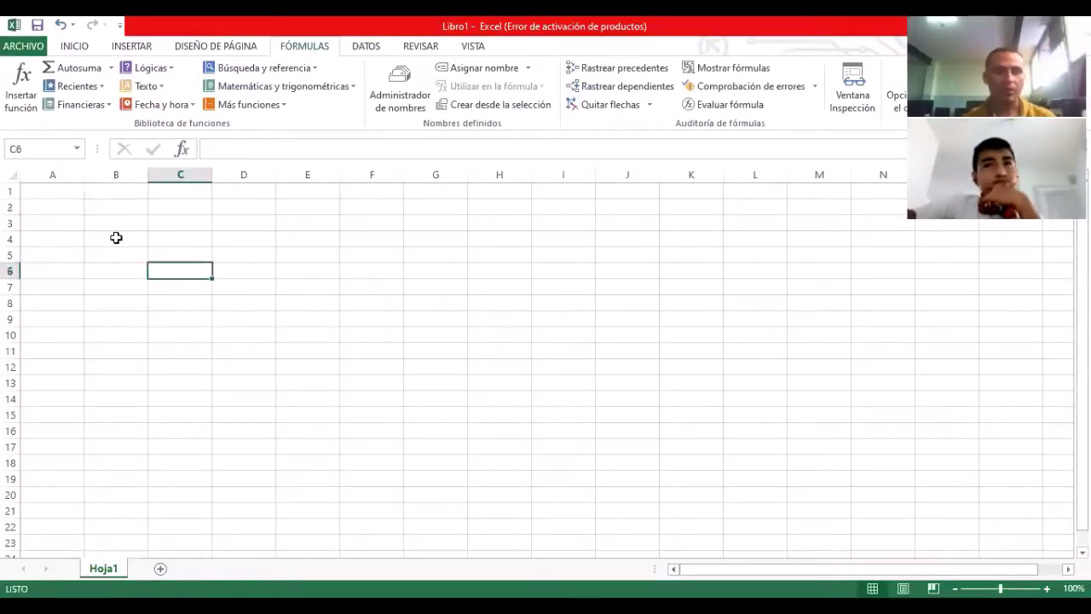
# Step: Insert SUMA from Matemáticas y trigonométricas in B4 with arguments A1 and F1
pyautogui.click(116, 238)
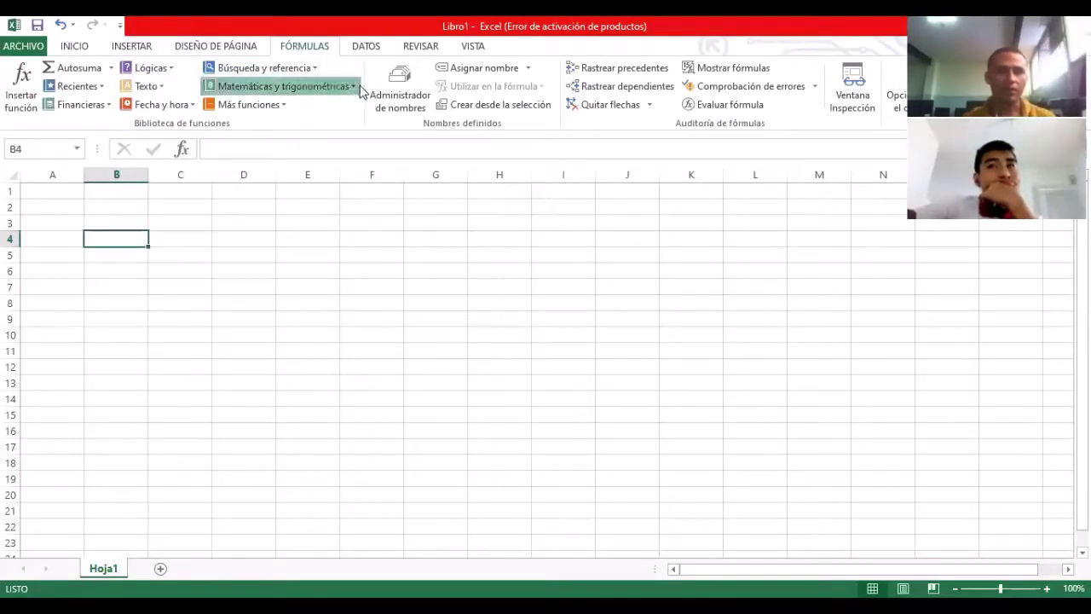
pyautogui.click(290, 86)
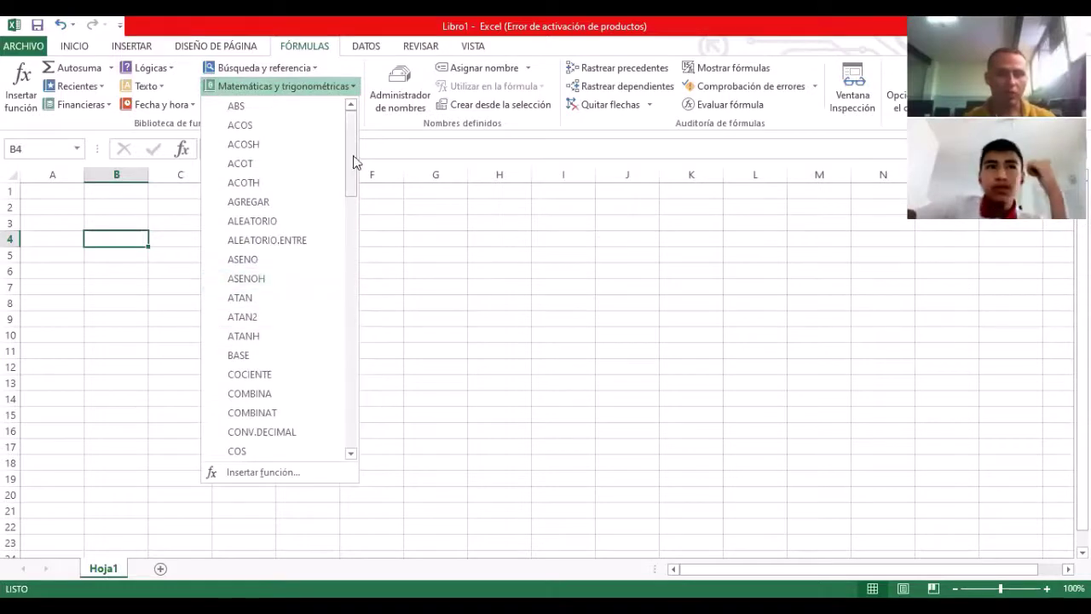
pyautogui.moveTo(356, 162); pyautogui.dragTo(355, 438)
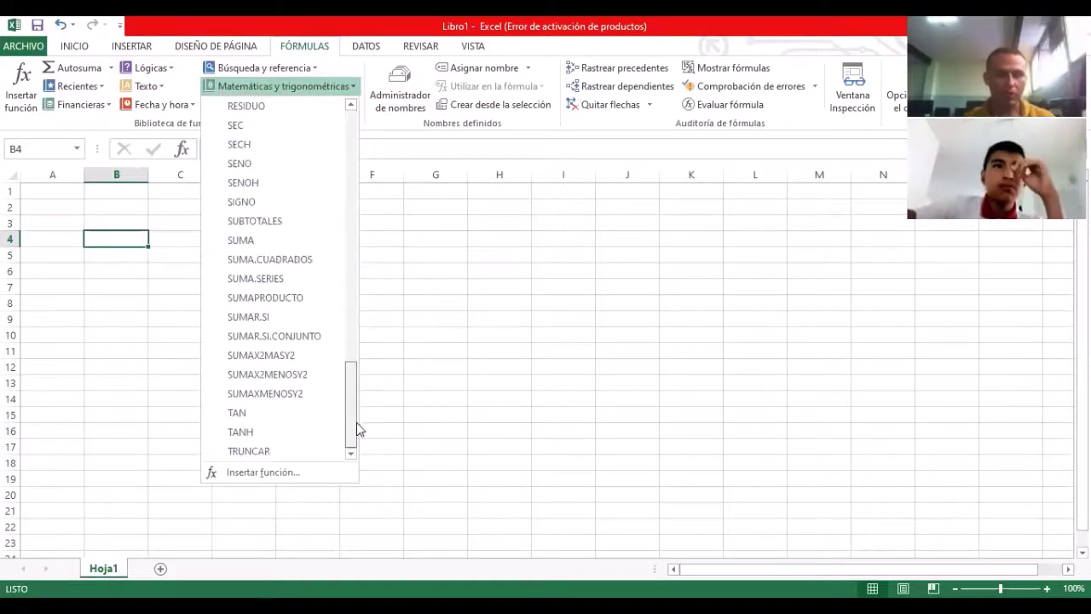
pyautogui.click(246, 239)
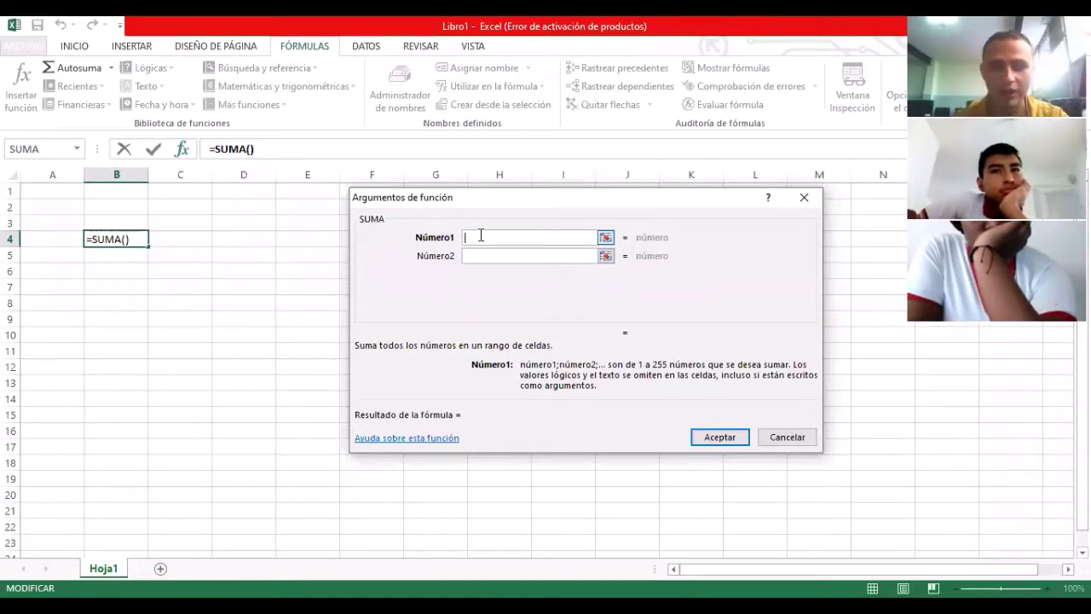
pyautogui.write('A1')
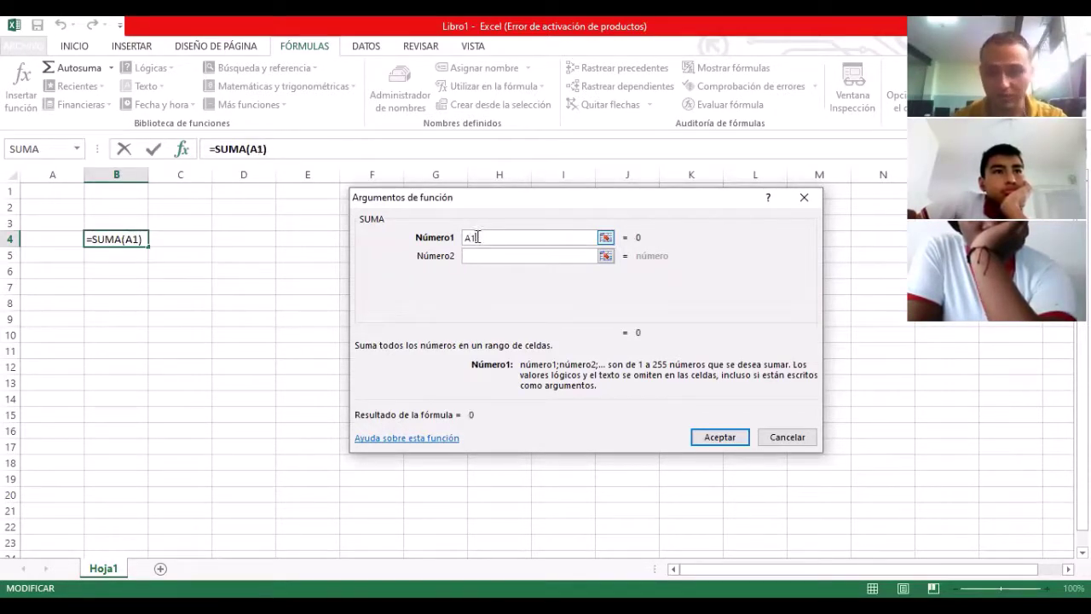
pyautogui.click(478, 257)
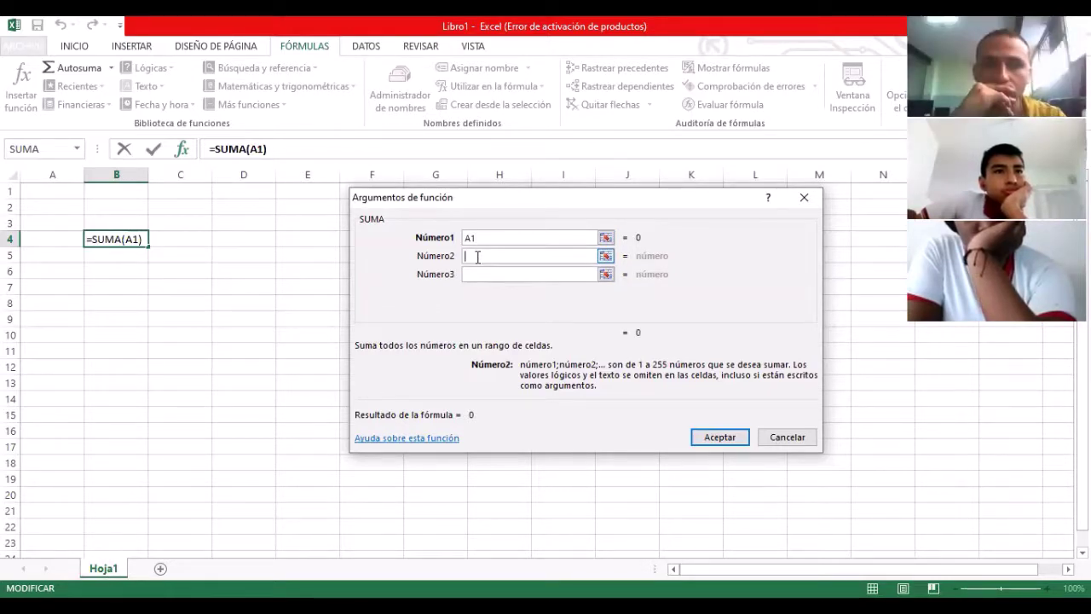
pyautogui.write('F')
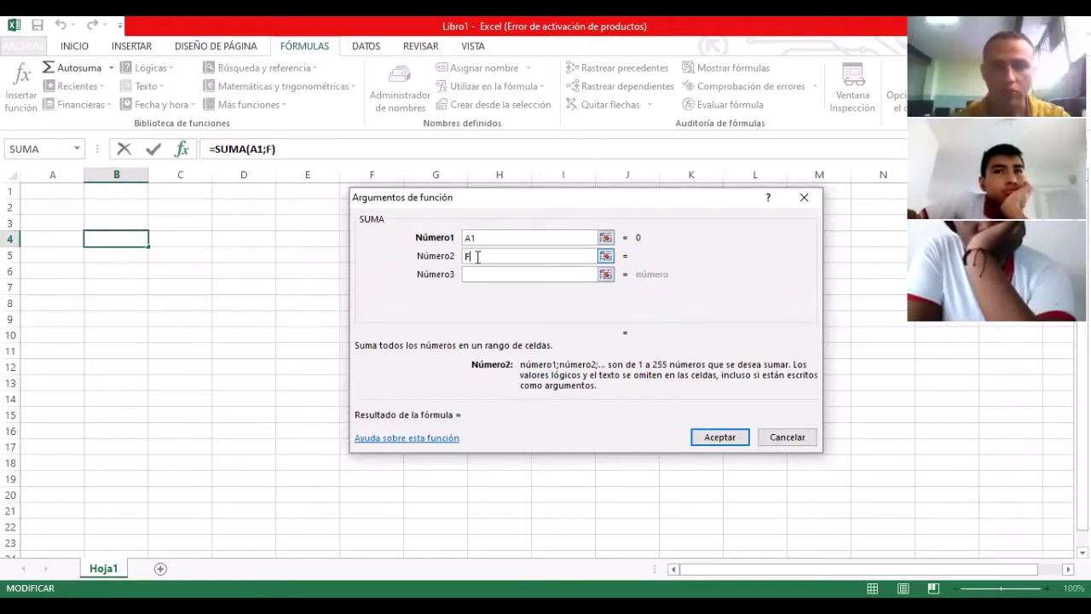
pyautogui.write('1')
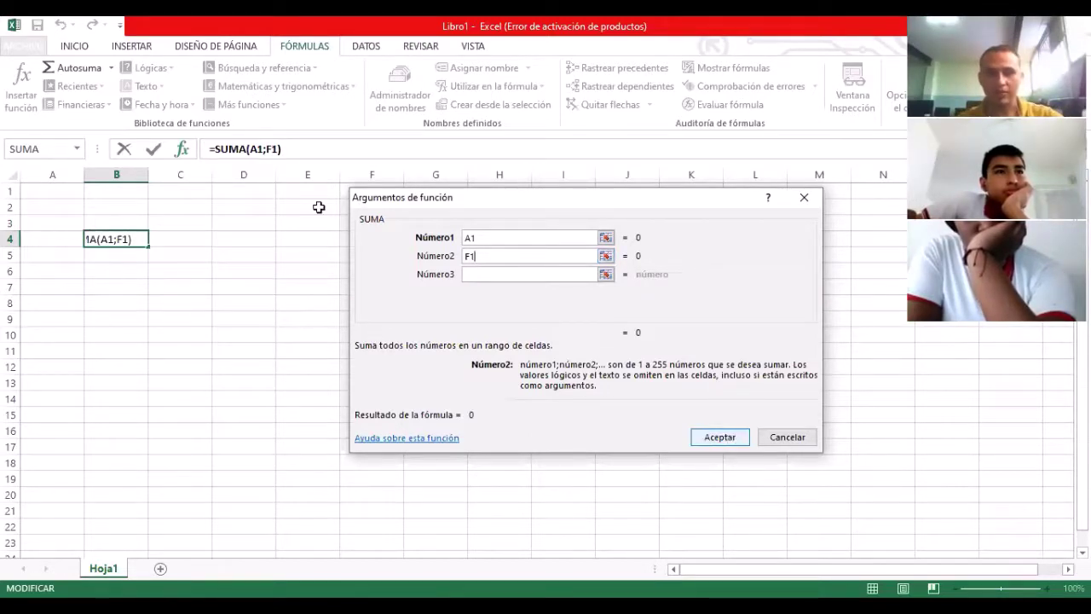
pyautogui.press('Return')
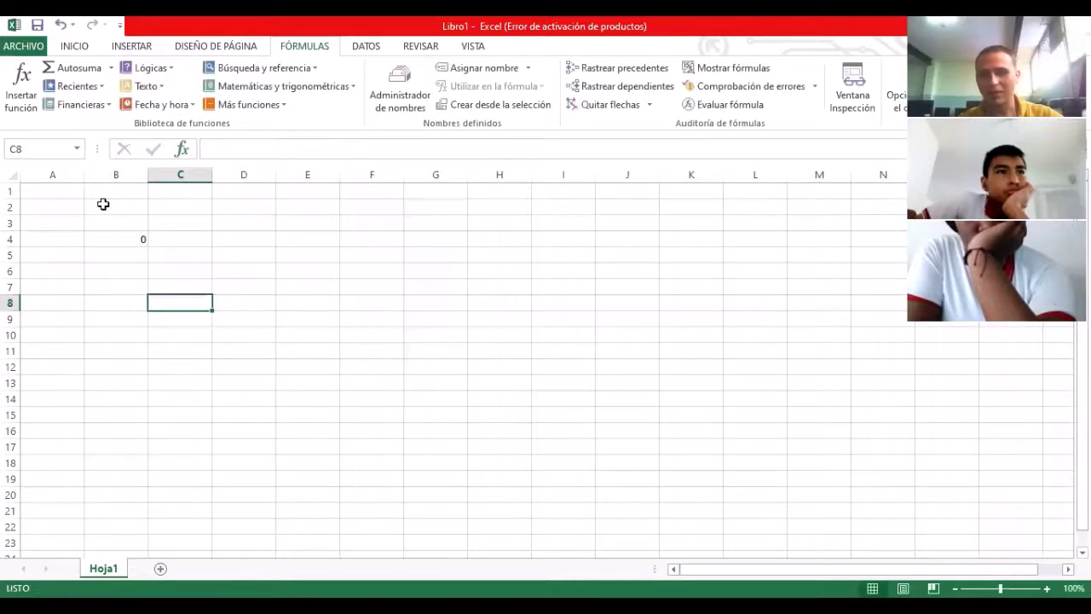
# Step: Enter 23, 41, 6, 5, 3, 2 across cells A1 to F1
pyautogui.press('Up')
pyautogui.press('Up')
pyautogui.press('Up')
pyautogui.press('Up')
pyautogui.press('Left')
pyautogui.hotkey('ctrl', 'Home')
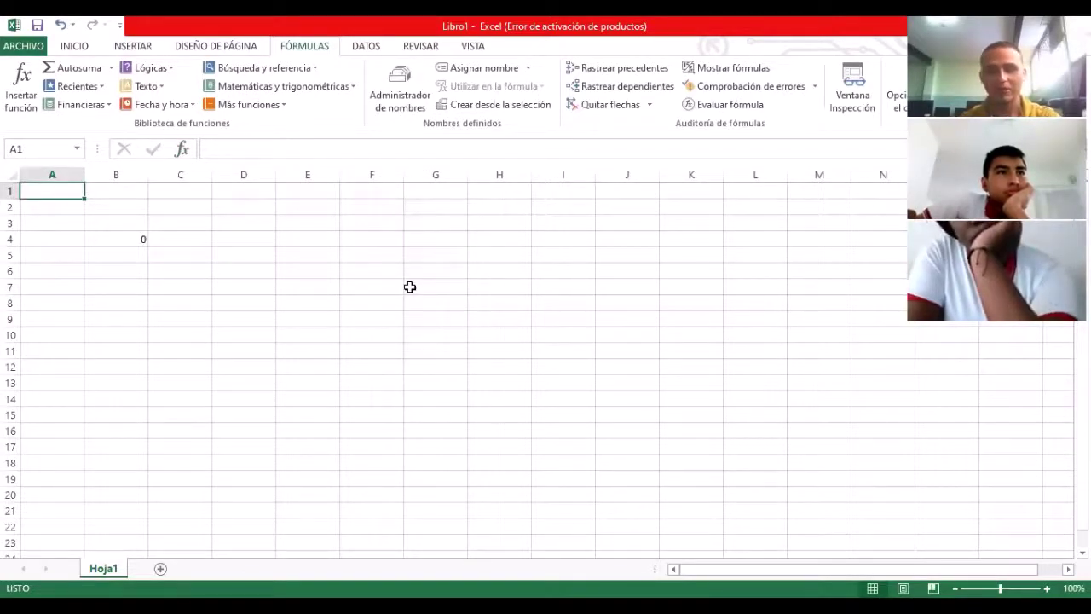
pyautogui.write('23')
pyautogui.press('Tab')
pyautogui.write('41')
pyautogui.press('Tab')
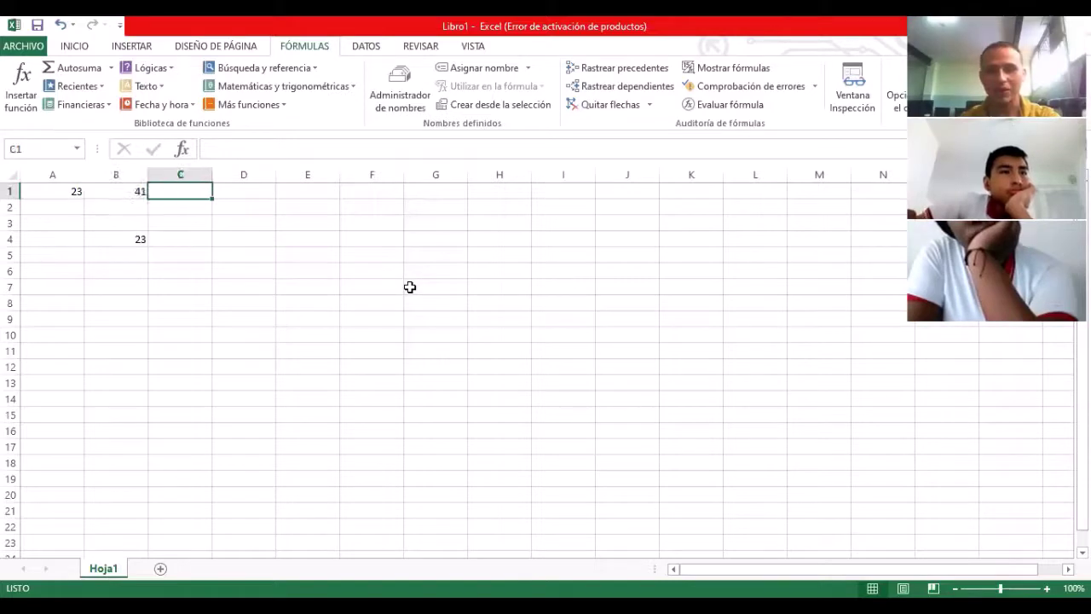
pyautogui.write('6')
pyautogui.press('Tab')
pyautogui.write('5')
pyautogui.press('Tab')
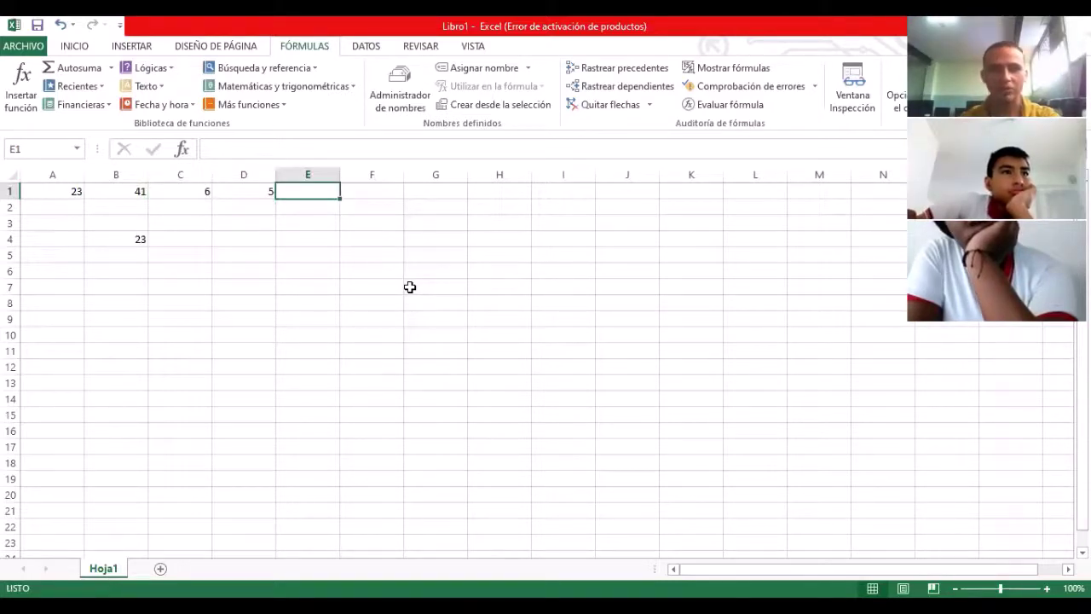
pyautogui.write('3')
pyautogui.press('Tab')
pyautogui.write('2')
pyautogui.press('Tab')
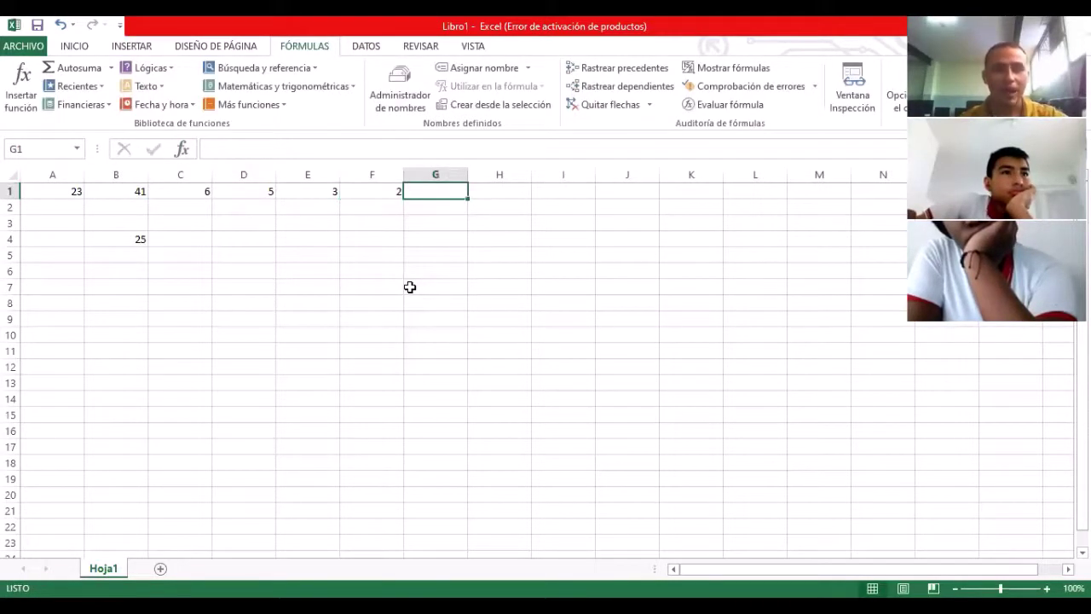
# Step: Change B4's formula to =SUMA(A1:F1) so it totals 80
pyautogui.press('Left')
pyautogui.press('Left')
pyautogui.press('Right')
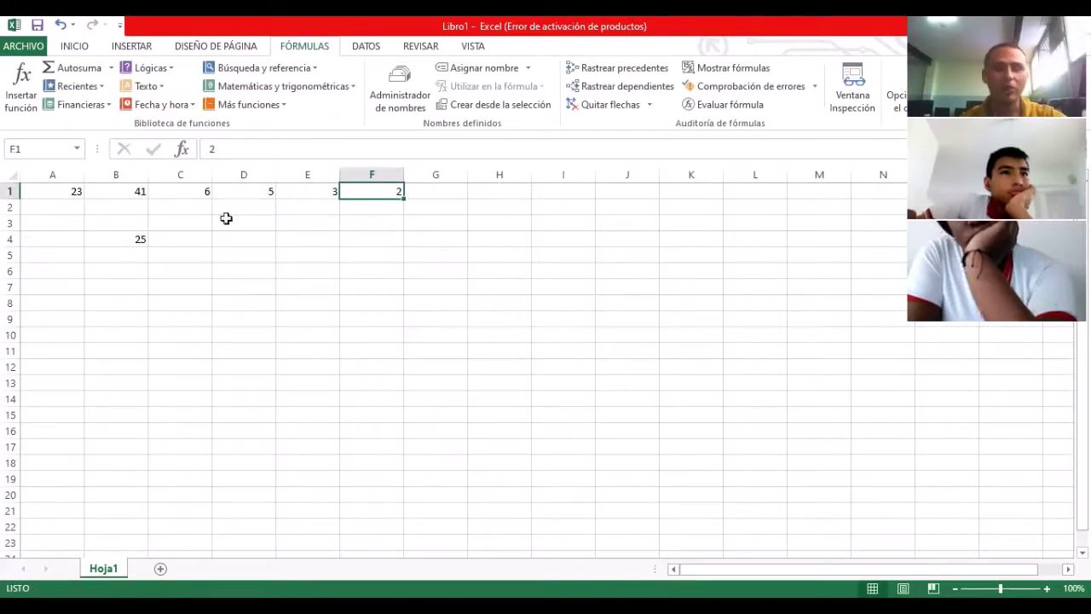
pyautogui.press('Left')
pyautogui.press('Left')
pyautogui.press('Left')
pyautogui.press('Left')
pyautogui.press('Down')
pyautogui.press('Down')
pyautogui.press('Down')
pyautogui.click(260, 149)
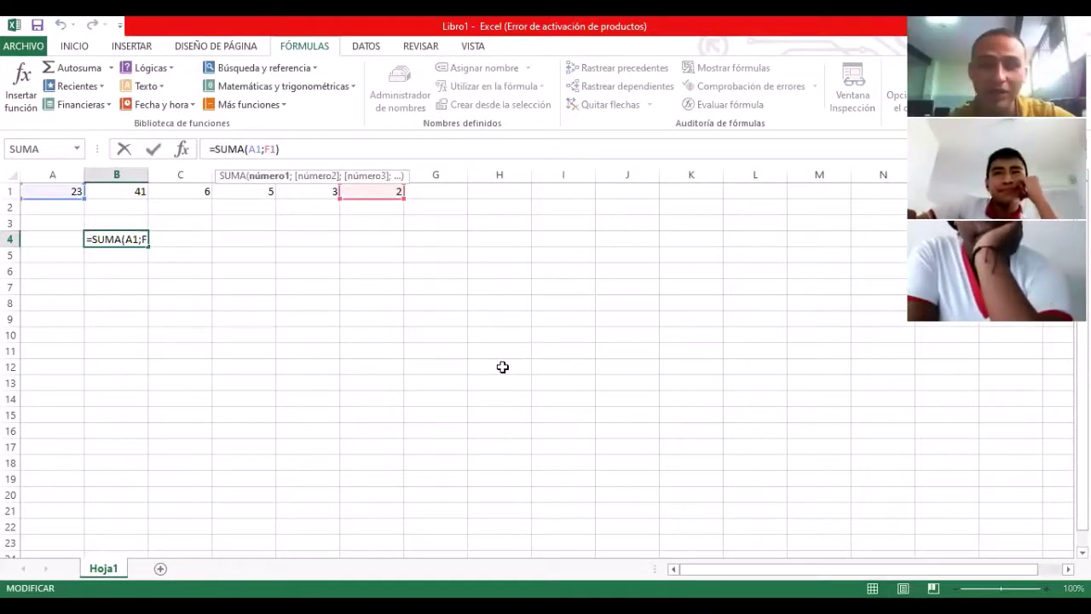
pyautogui.press('Right')
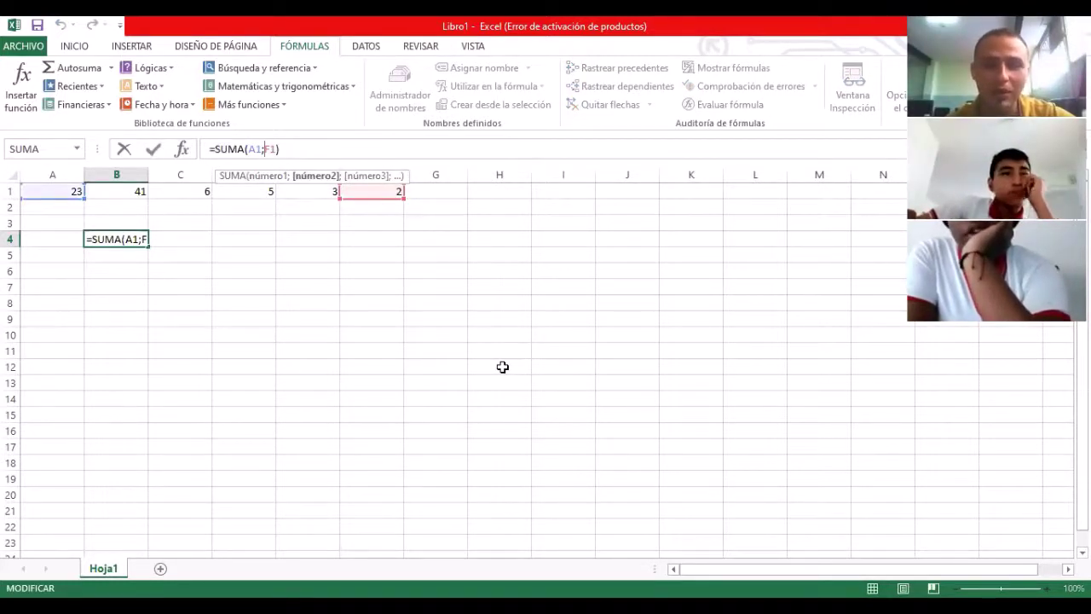
pyautogui.press('BackSpace')
pyautogui.write(':')
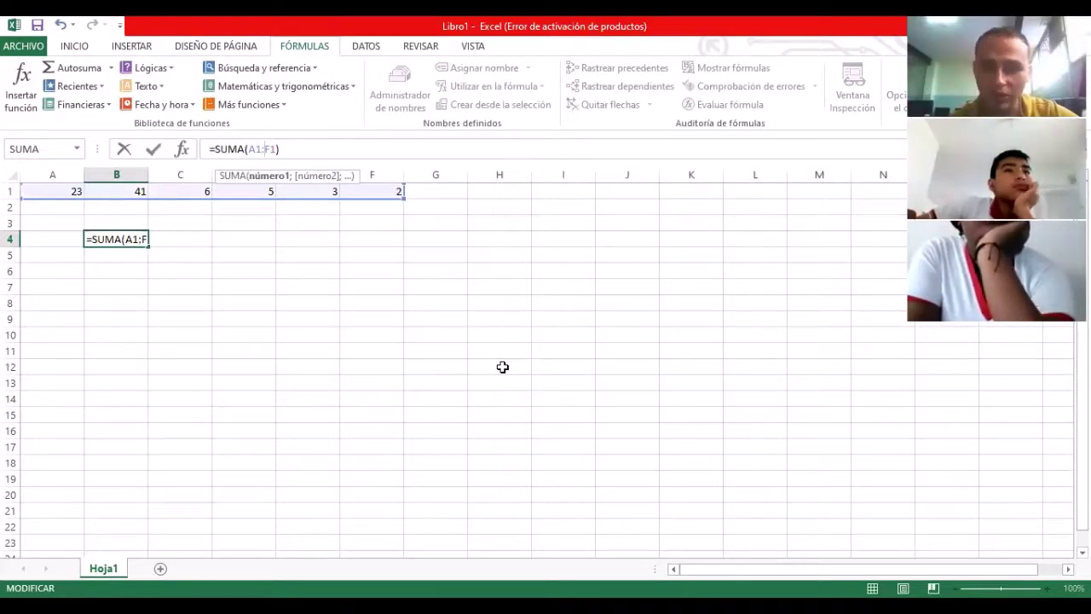
pyautogui.press('Return')
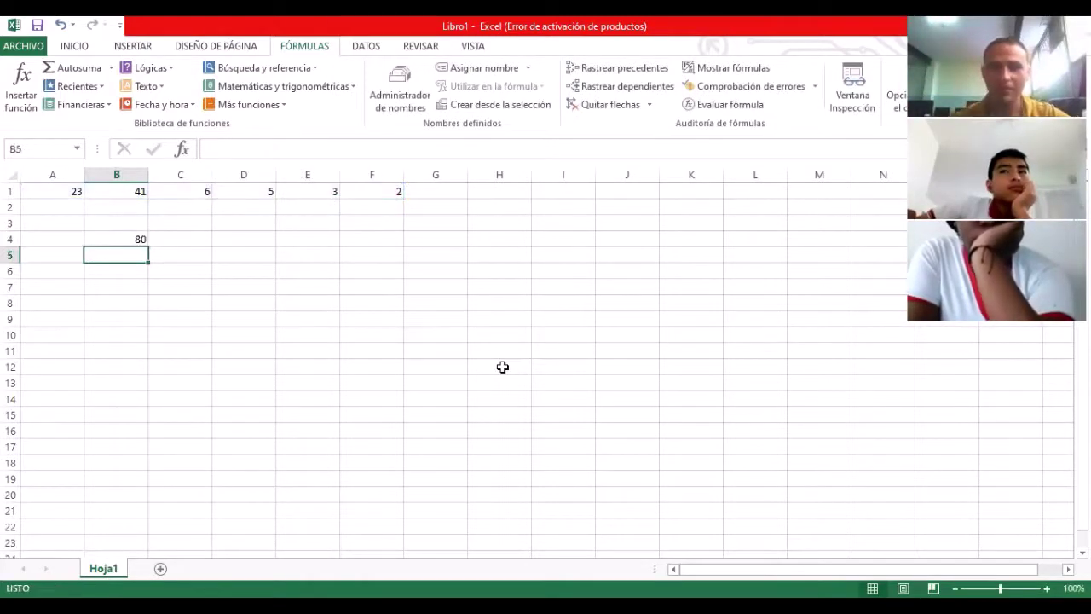
# Step: Insert =SUMA(A1:F1) into D4 from the math and trig functions, giving 80
pyautogui.press('Up')
pyautogui.press('Up')
pyautogui.press('Up')
pyautogui.press('Up')
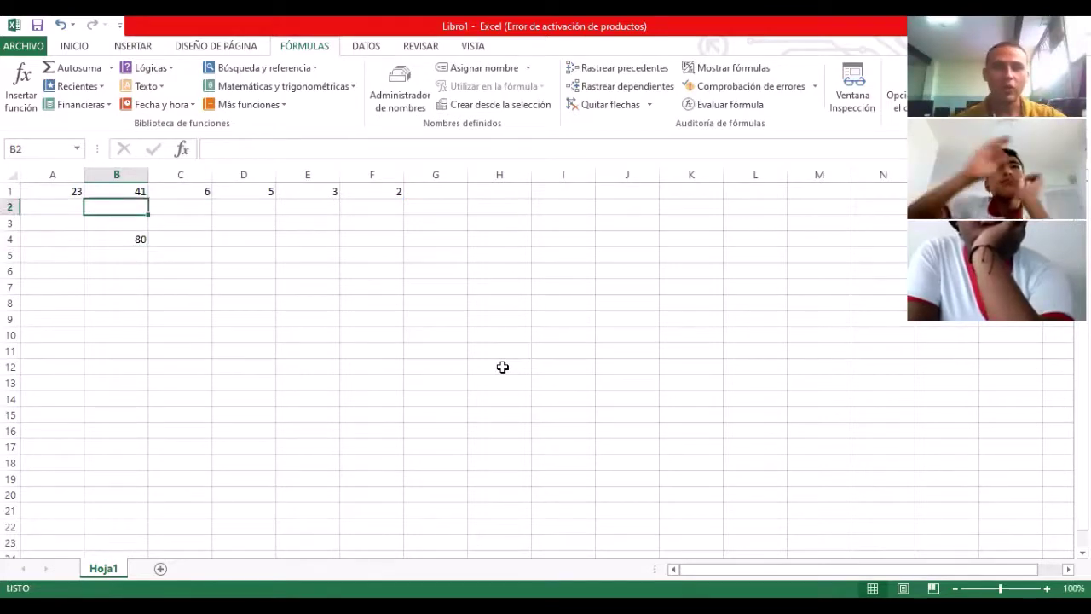
pyautogui.click(270, 238)
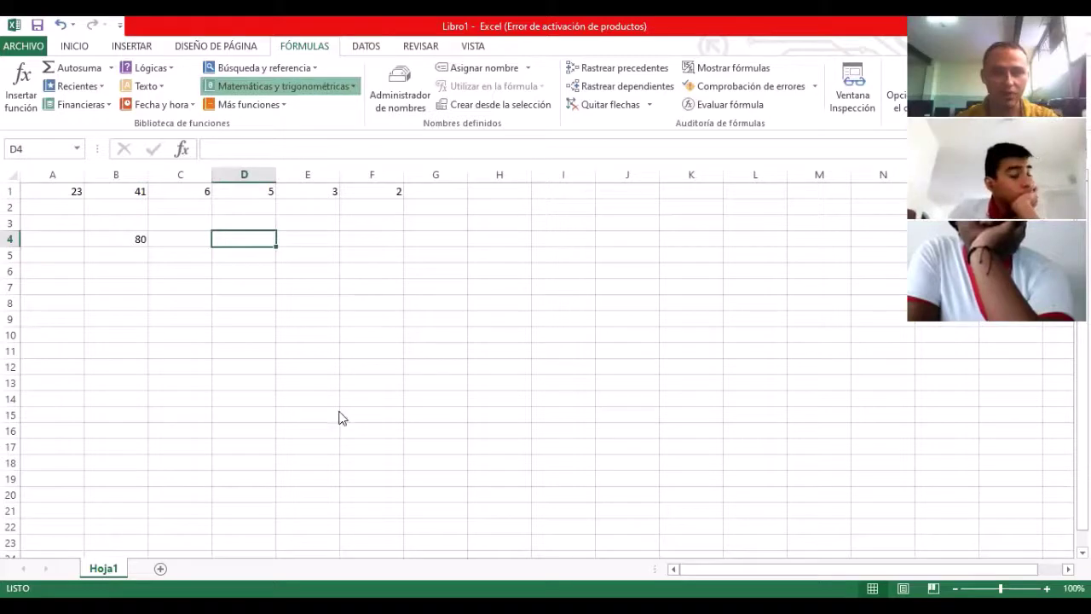
pyautogui.press('Return')
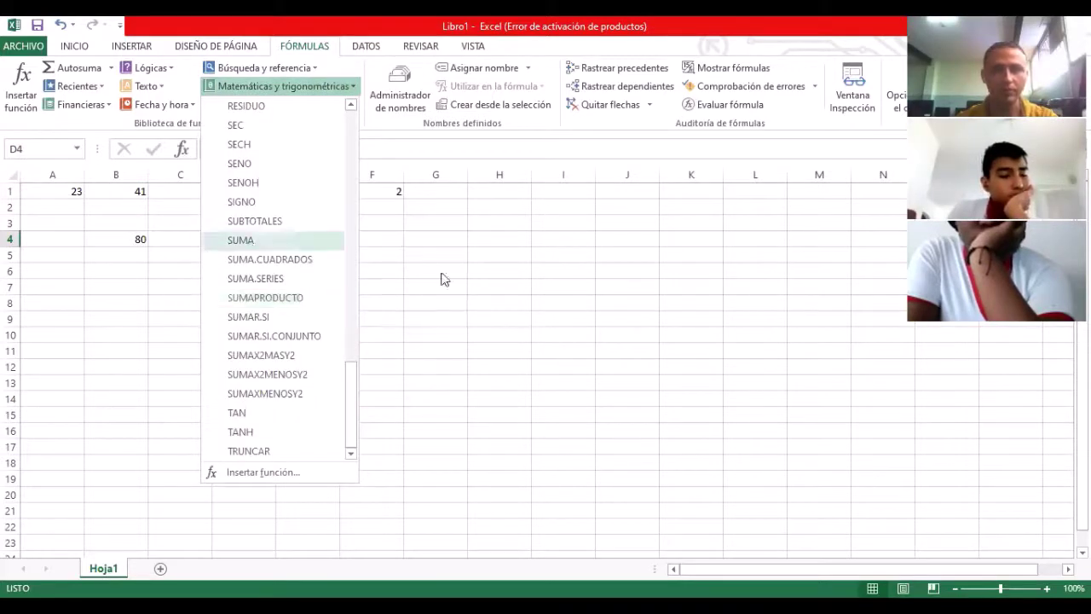
pyautogui.press('Return')
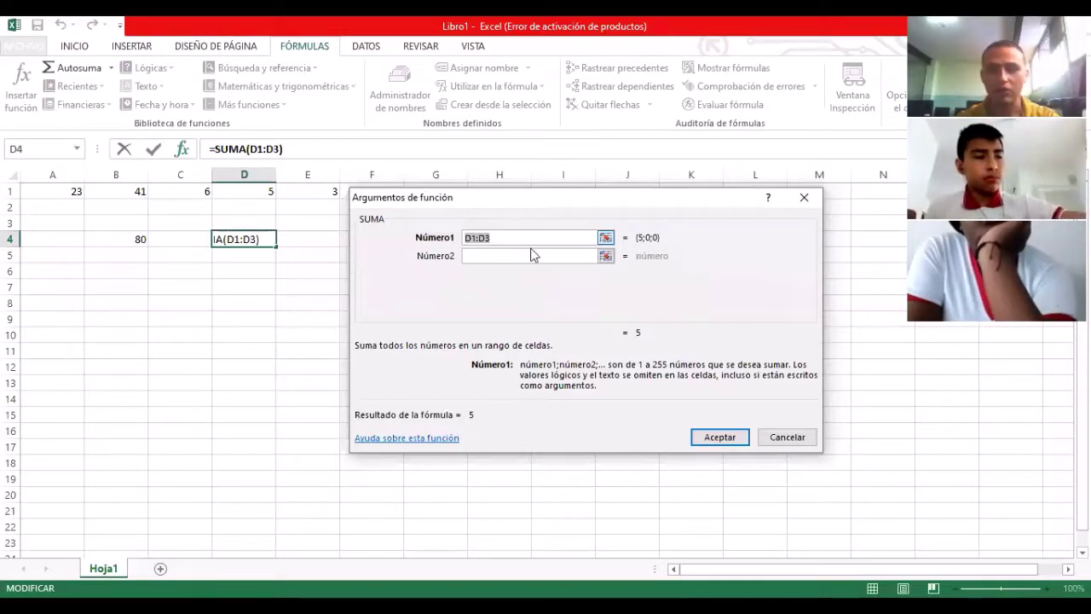
pyautogui.press('End')
pyautogui.press('BackSpace')
pyautogui.press('BackSpace')
pyautogui.press('BackSpace')
pyautogui.press('BackSpace')
pyautogui.press('BackSpace')
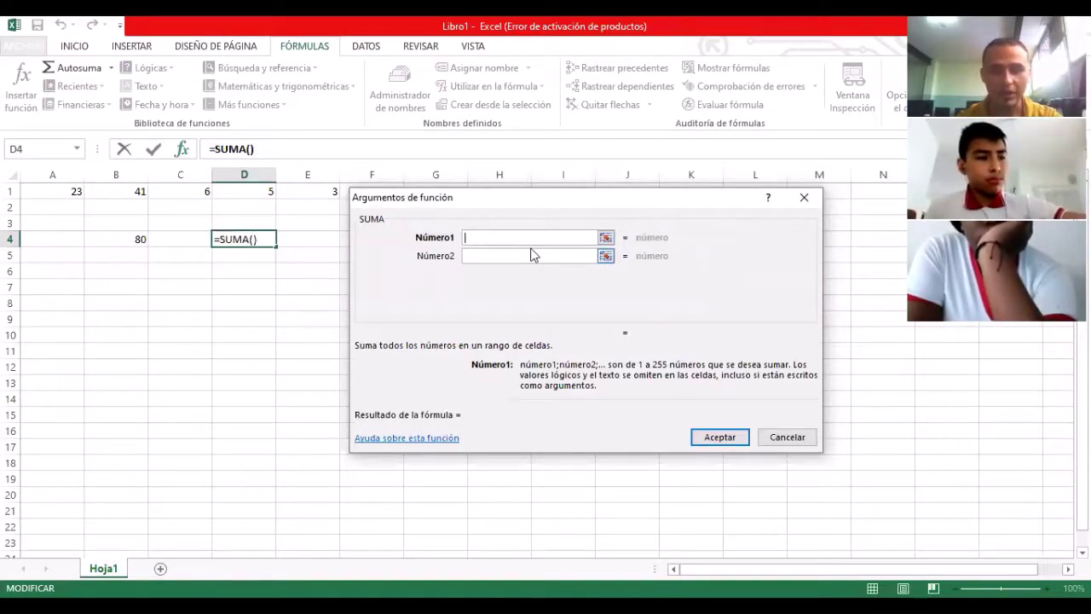
pyautogui.write('A1:F1')
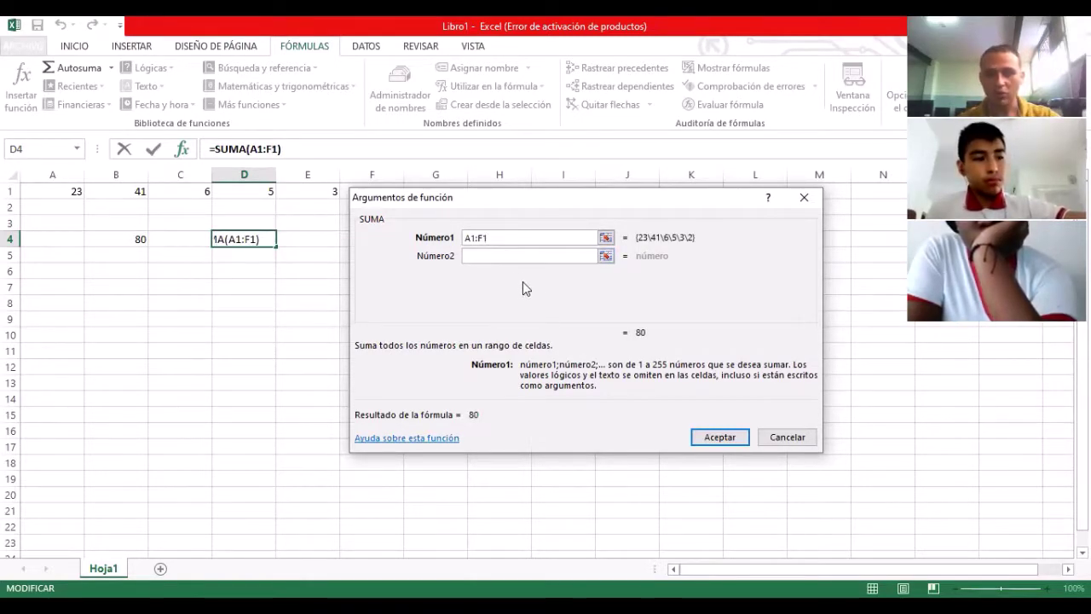
pyautogui.click(723, 437)
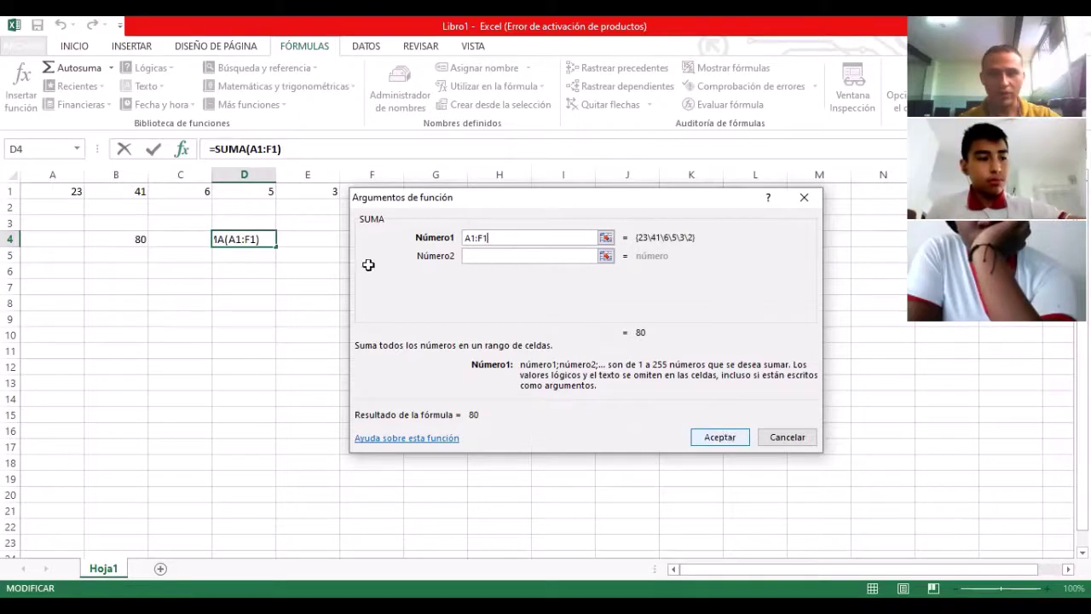
pyautogui.click(267, 268)
pyautogui.click(268, 238)
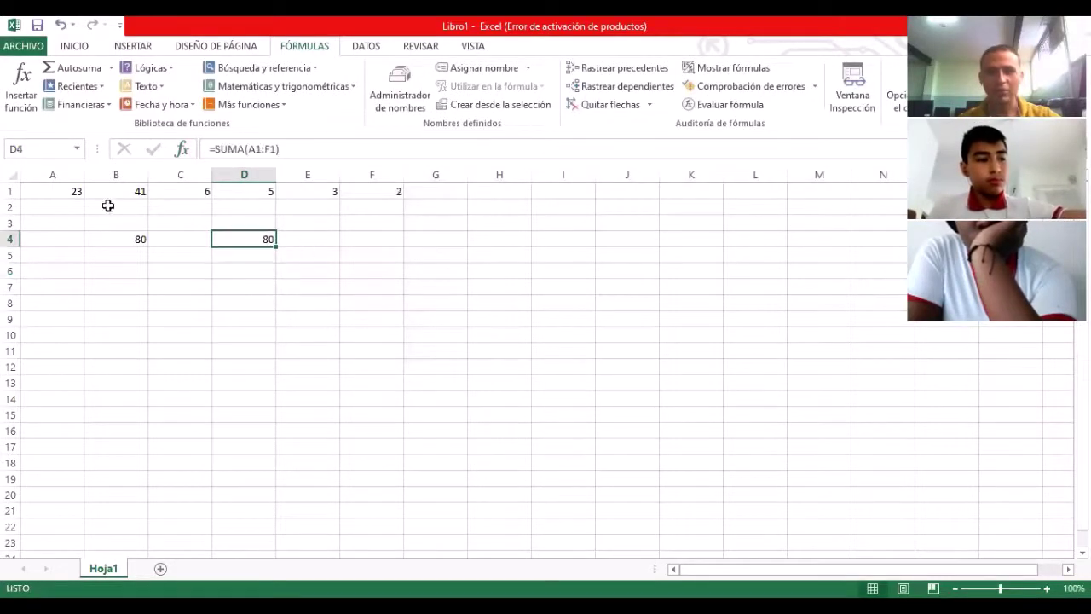
pyautogui.click(303, 153)
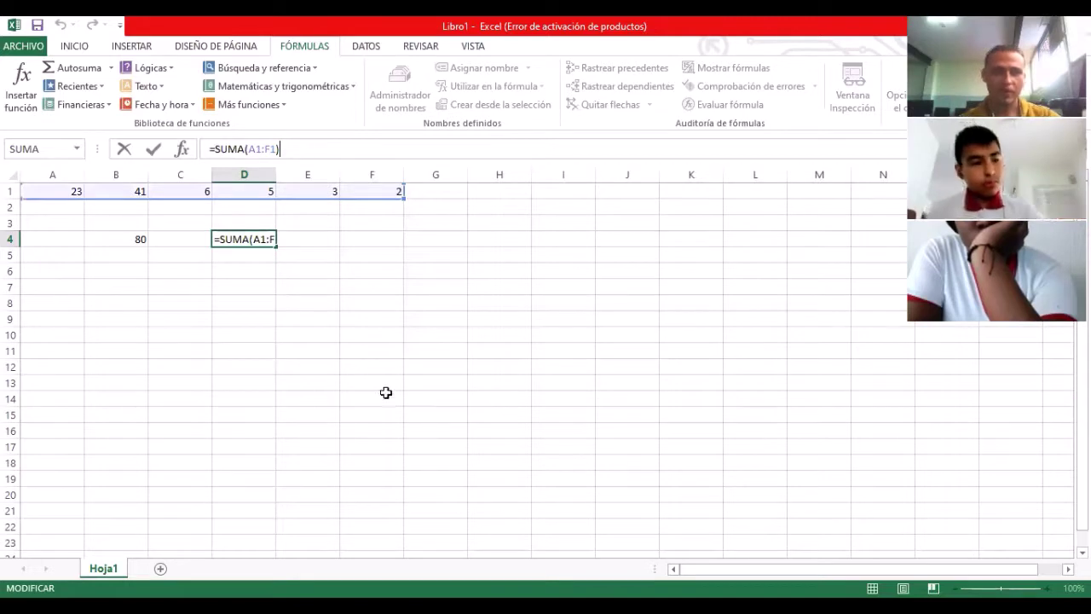
pyautogui.press('Return')
pyautogui.click(245, 241)
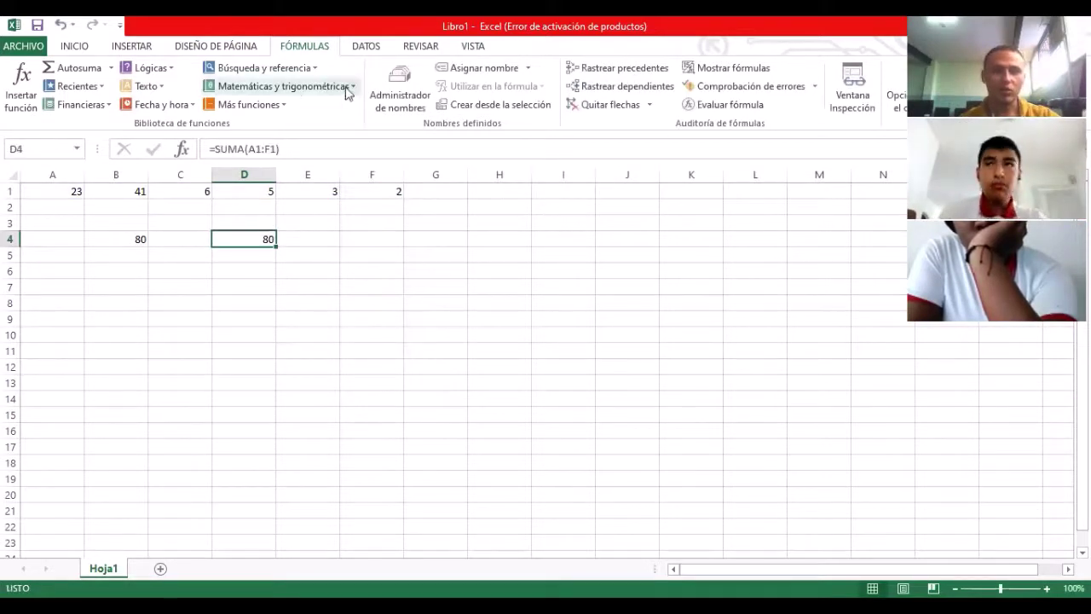
pyautogui.click(266, 87)
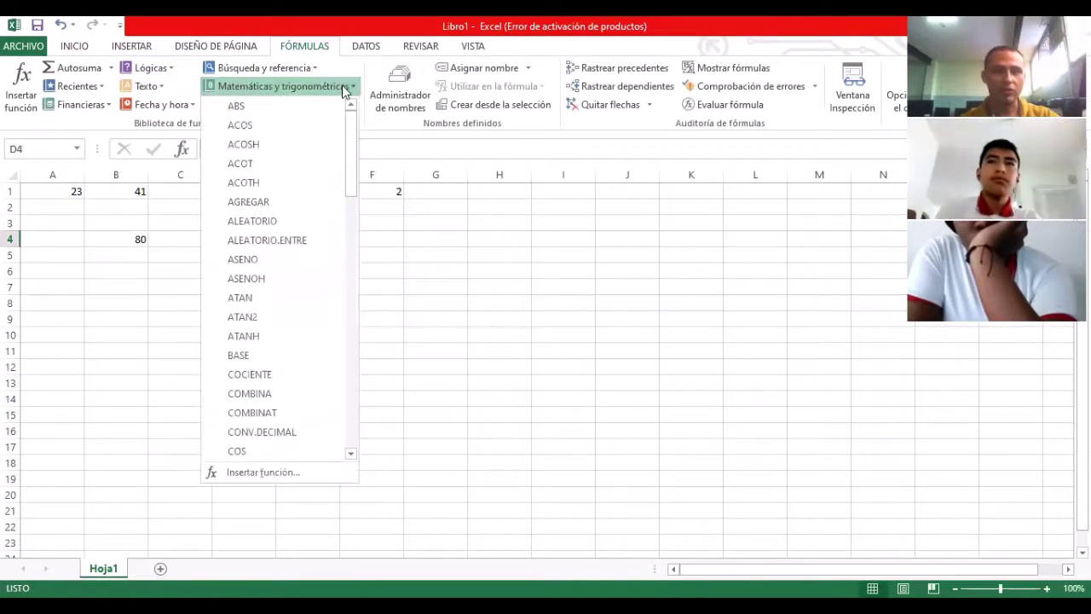
pyautogui.click(286, 77)
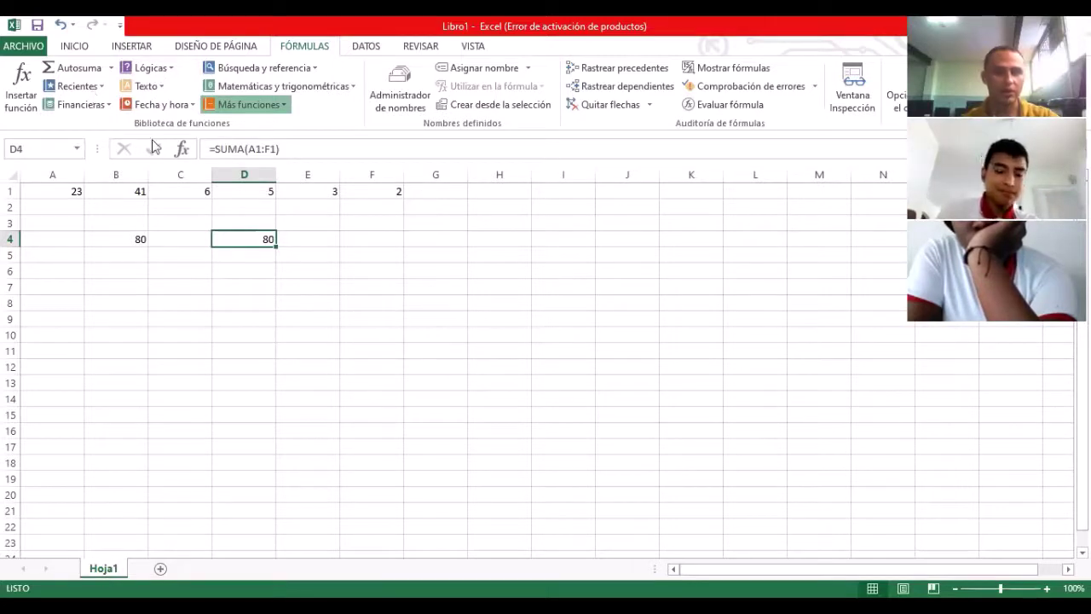
pyautogui.click(294, 238)
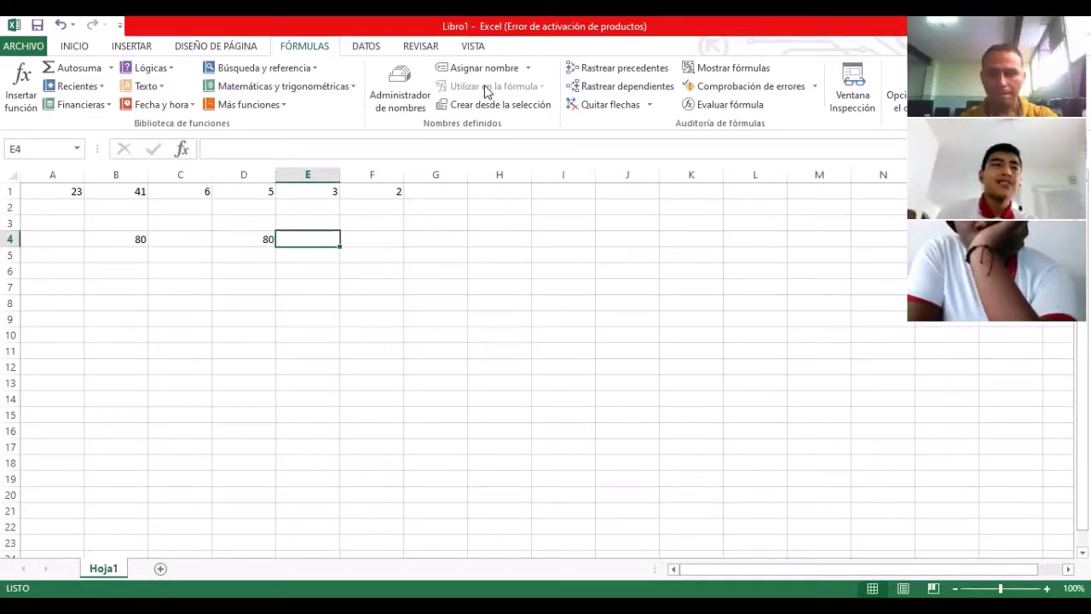
pyautogui.hotkey('alt', 'Tab')
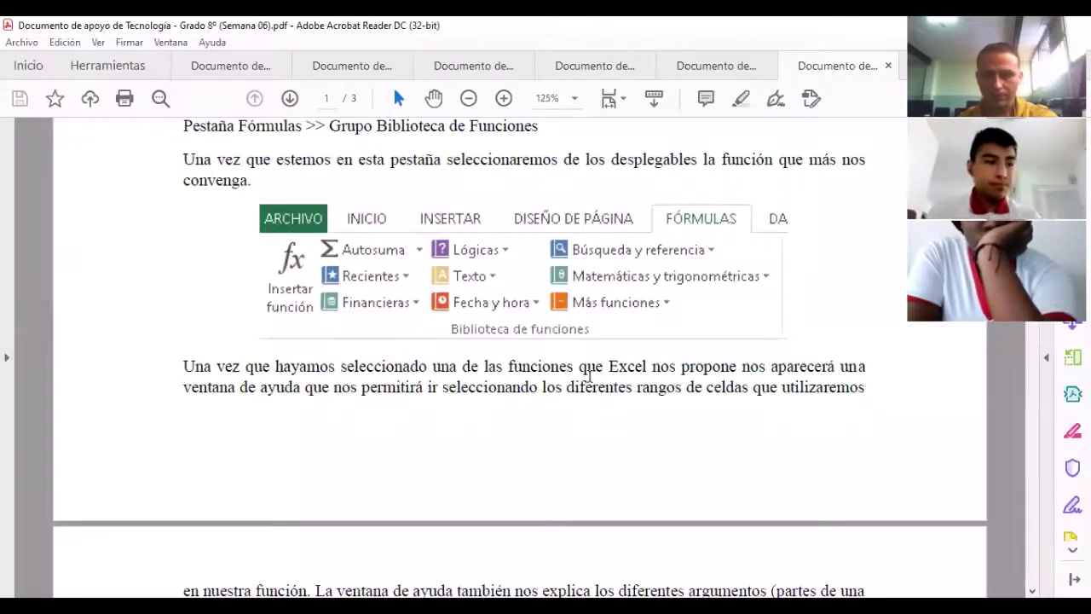
pyautogui.scroll(-10, 529, 364)
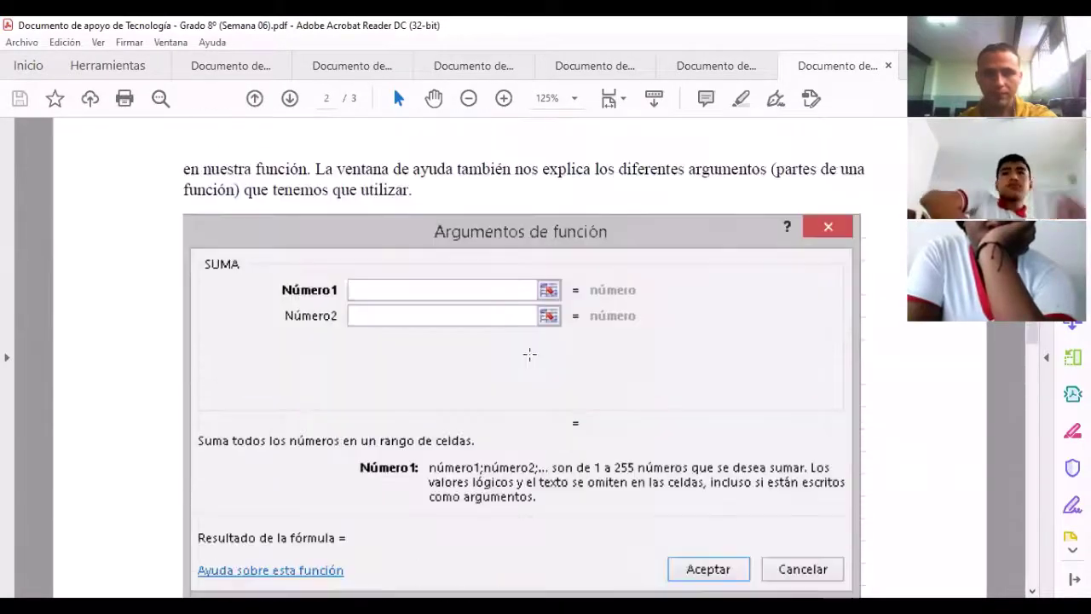
pyautogui.scroll(-5, 530, 359)
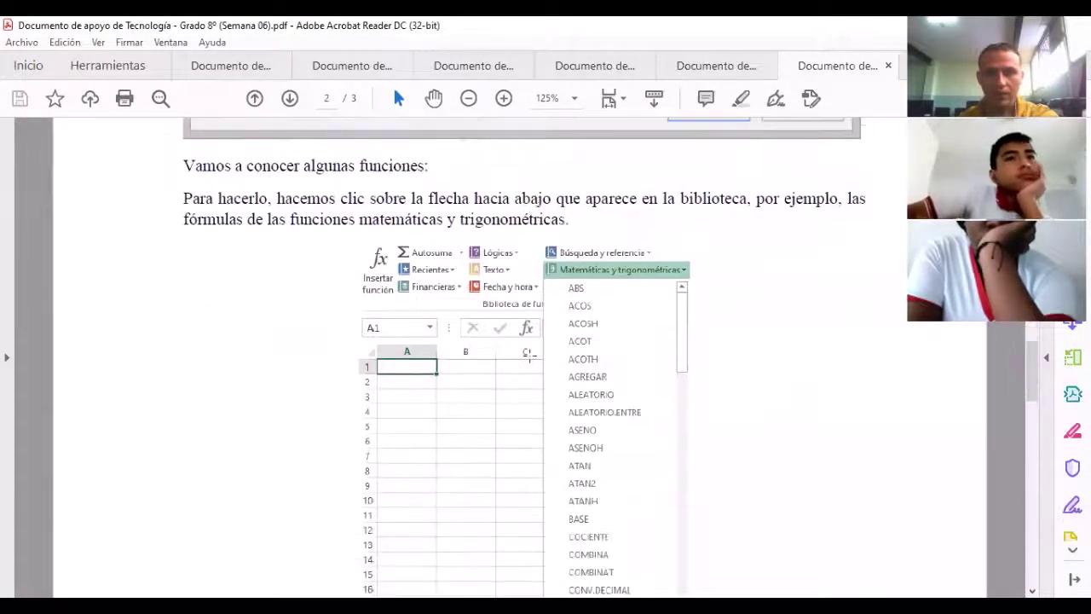
pyautogui.scroll(-8, 529, 356)
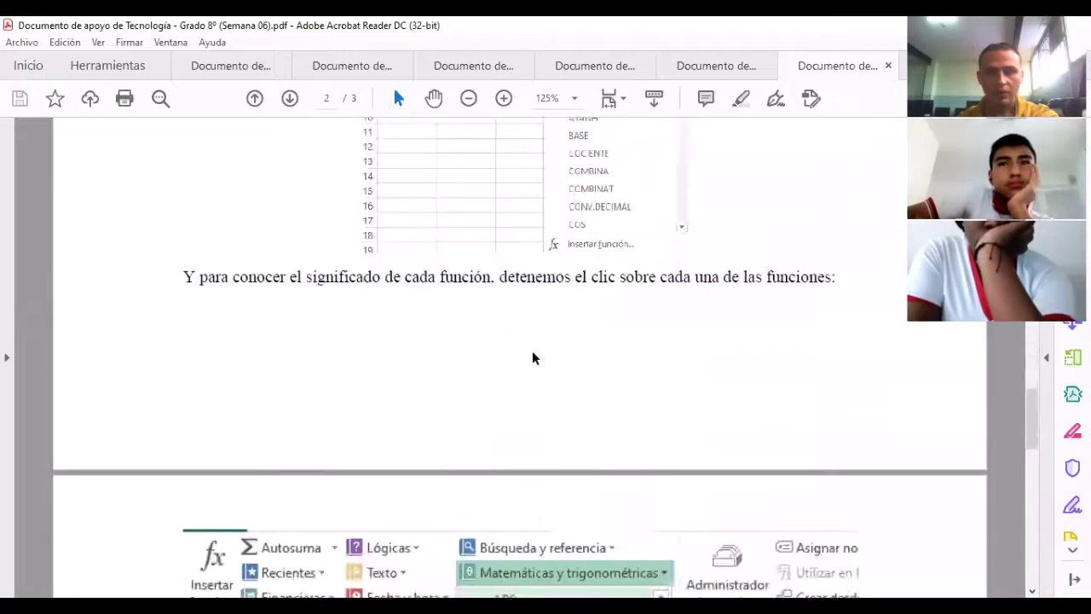
pyautogui.scroll(-3, 534, 358)
pyautogui.scroll(6, 541, 358)
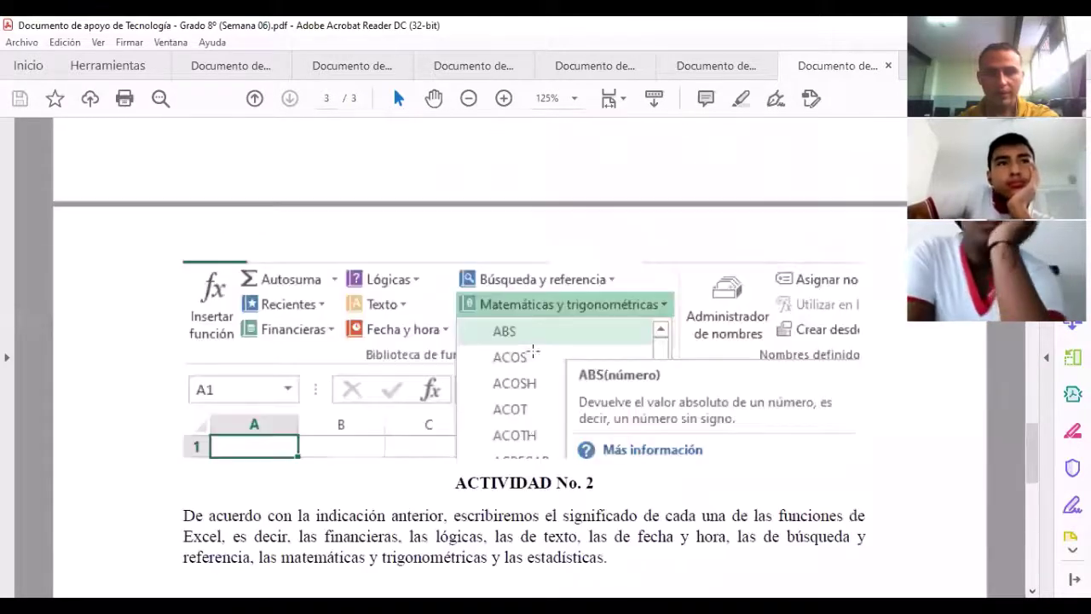
pyautogui.scroll(7, 545, 358)
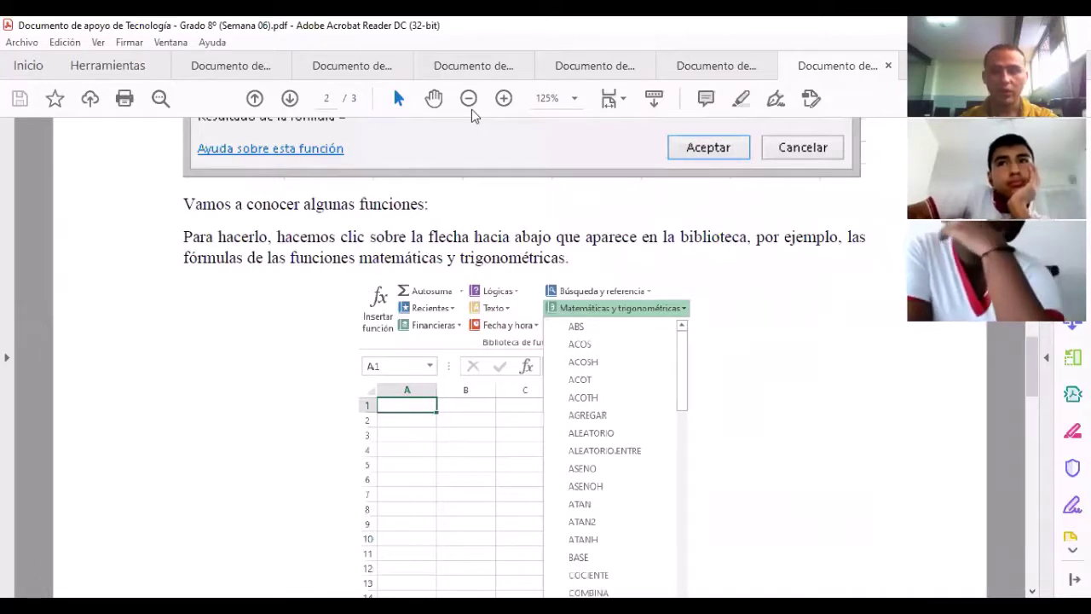
pyautogui.hotkey('alt', 'Tab')
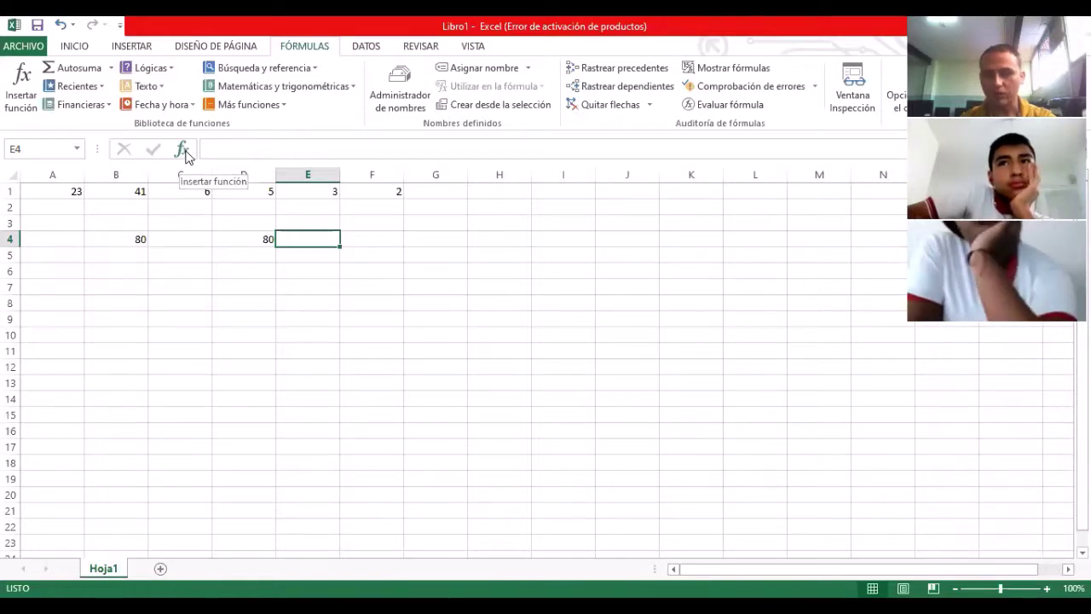
# Step: Use Insertar función for E4 to pick SUMA from the Matemáticas y trigonométricas category
pyautogui.click(185, 152)
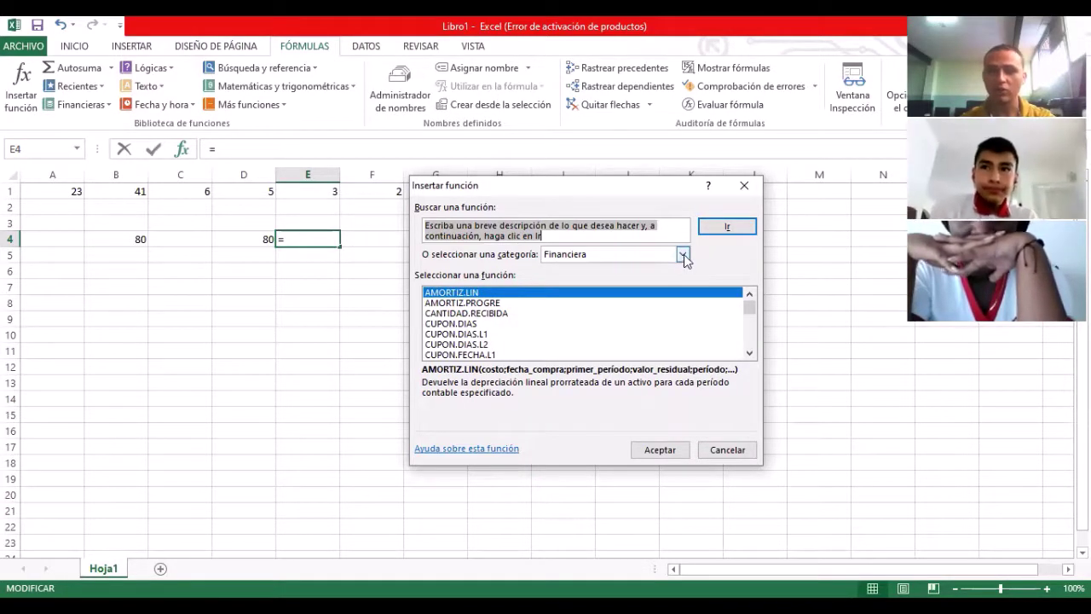
pyautogui.click(683, 254)
pyautogui.click(652, 312)
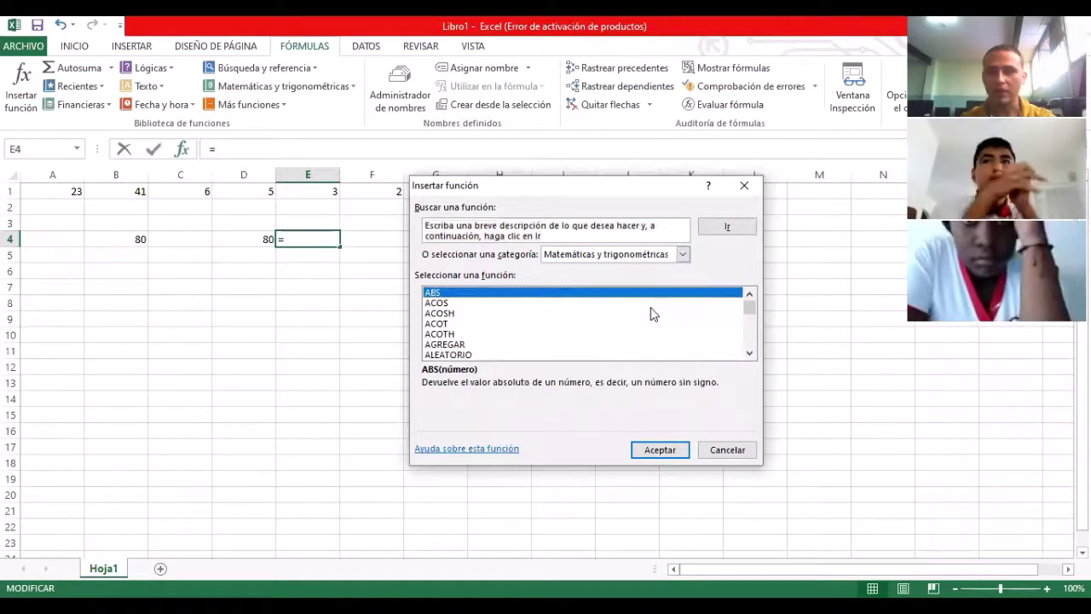
pyautogui.moveTo(756, 310); pyautogui.dragTo(756, 344)
pyautogui.click(754, 296)
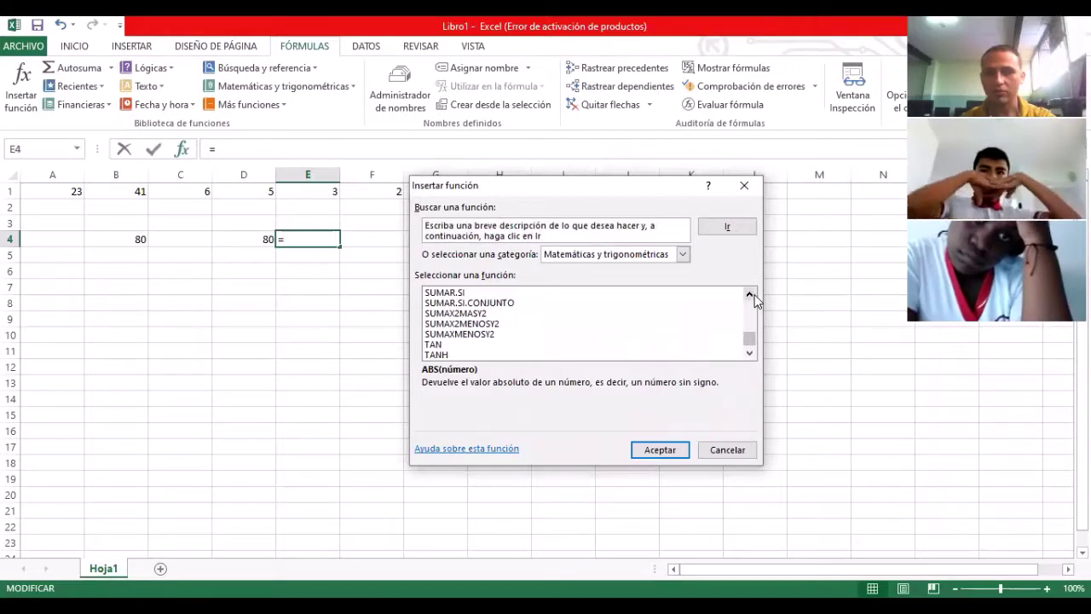
pyautogui.click(749, 295)
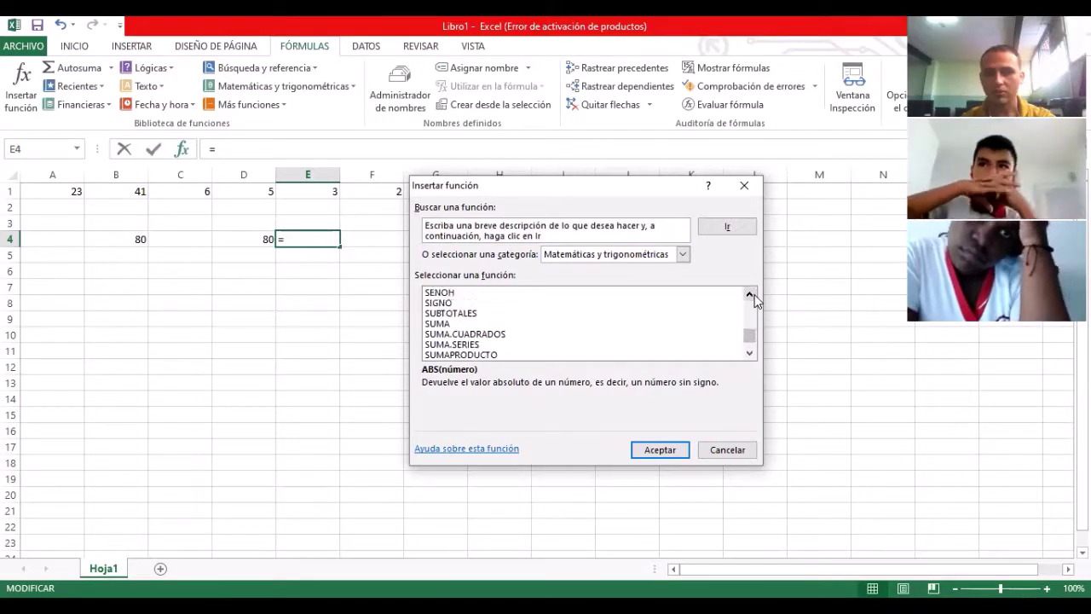
pyautogui.click(750, 295)
pyautogui.click(749, 295)
pyautogui.click(450, 305)
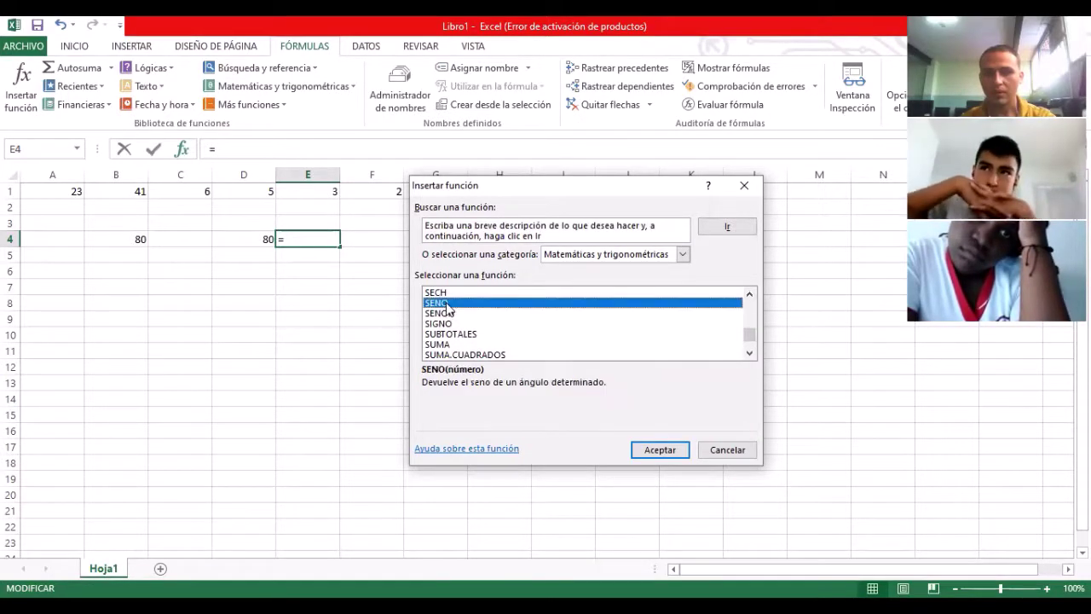
pyautogui.click(749, 295)
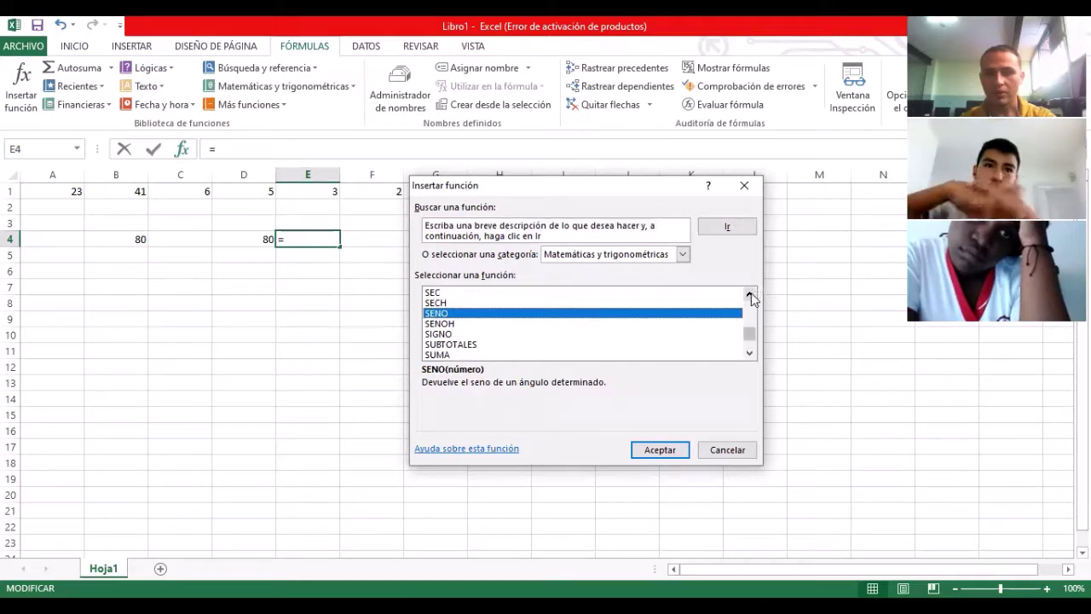
pyautogui.click(437, 355)
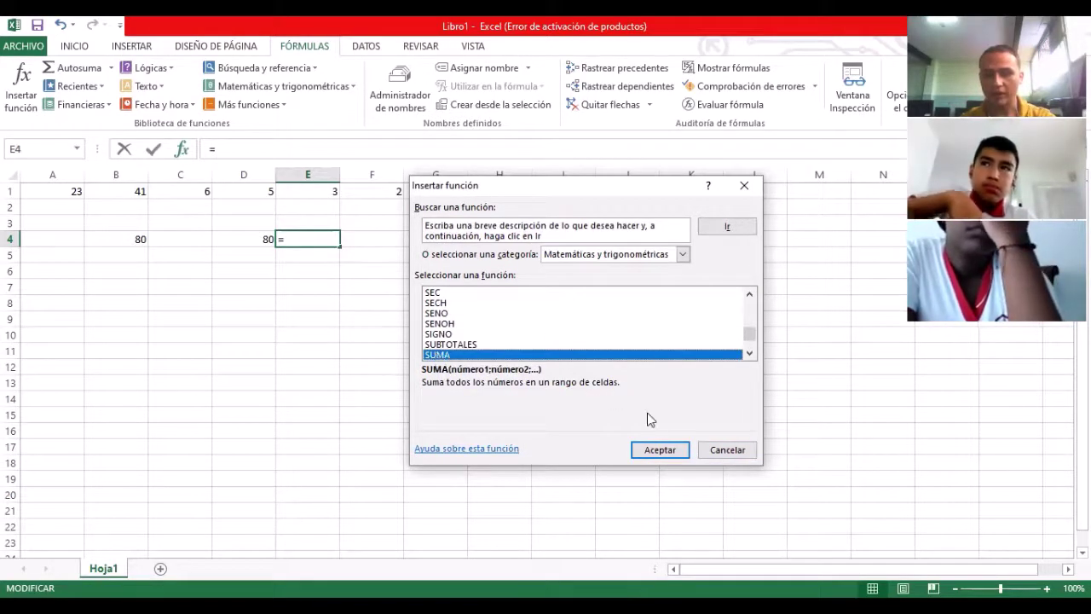
pyautogui.click(667, 452)
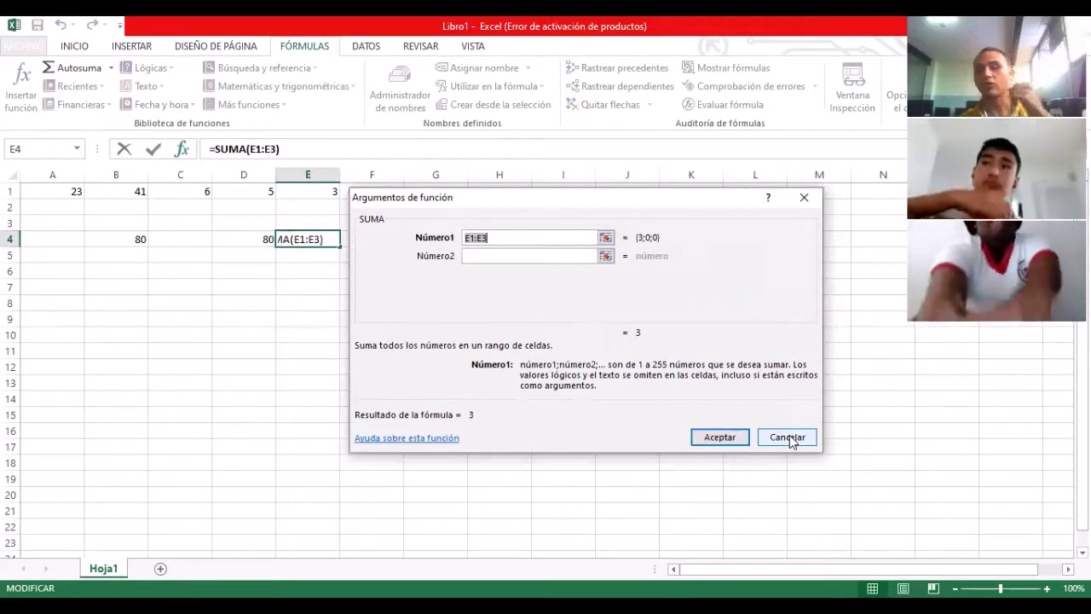
# Step: Cancel the SUMA arguments for E4 and select an empty cell in column E
pyautogui.moveTo(790, 440); pyautogui.dragTo(337, 303)
pyautogui.press('Escape')
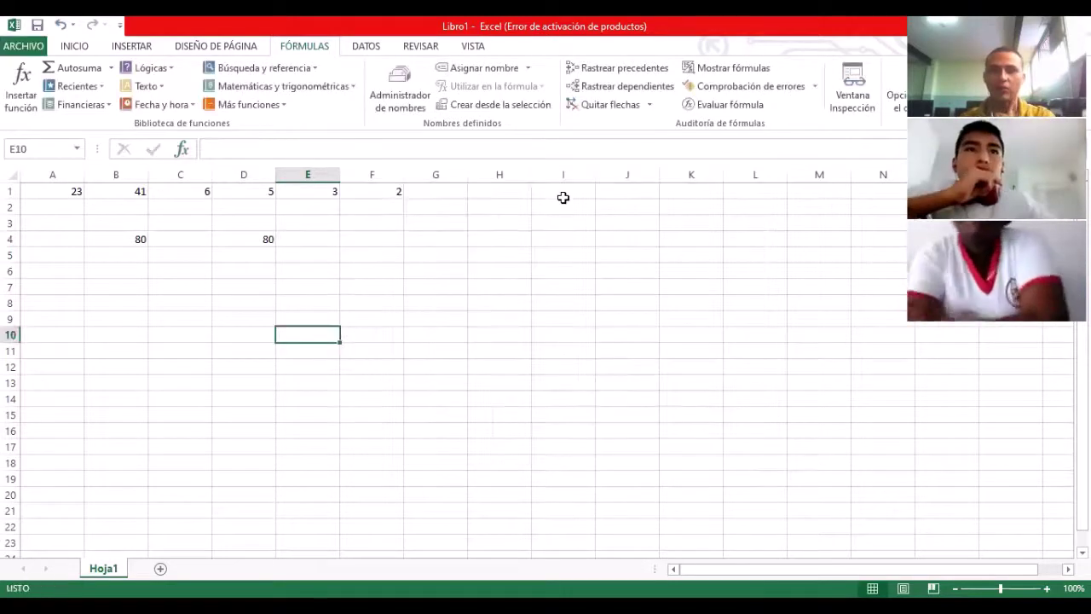
pyautogui.click(336, 312)
# Step: Type =PROMEDIO( in A7, drag across A1:F1, close the bracket and confirm
pyautogui.click(319, 281)
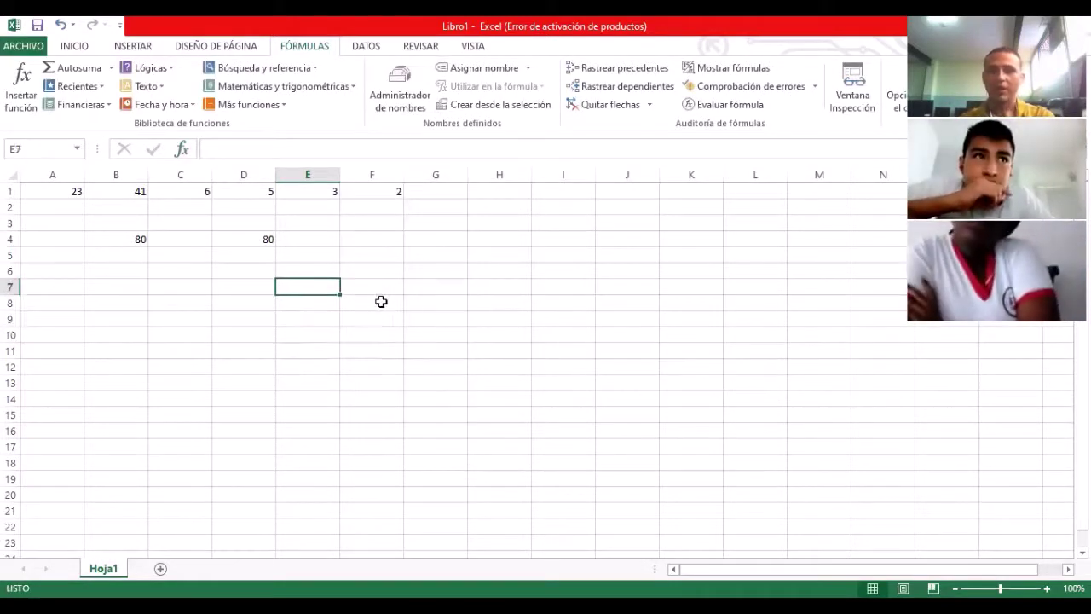
pyautogui.click(73, 288)
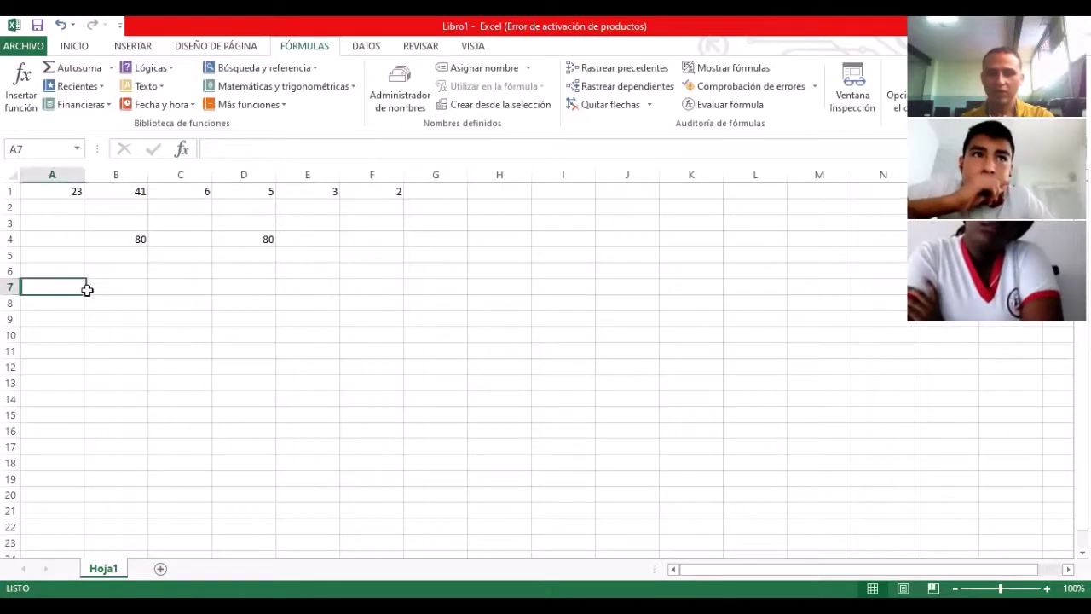
pyautogui.click(220, 150)
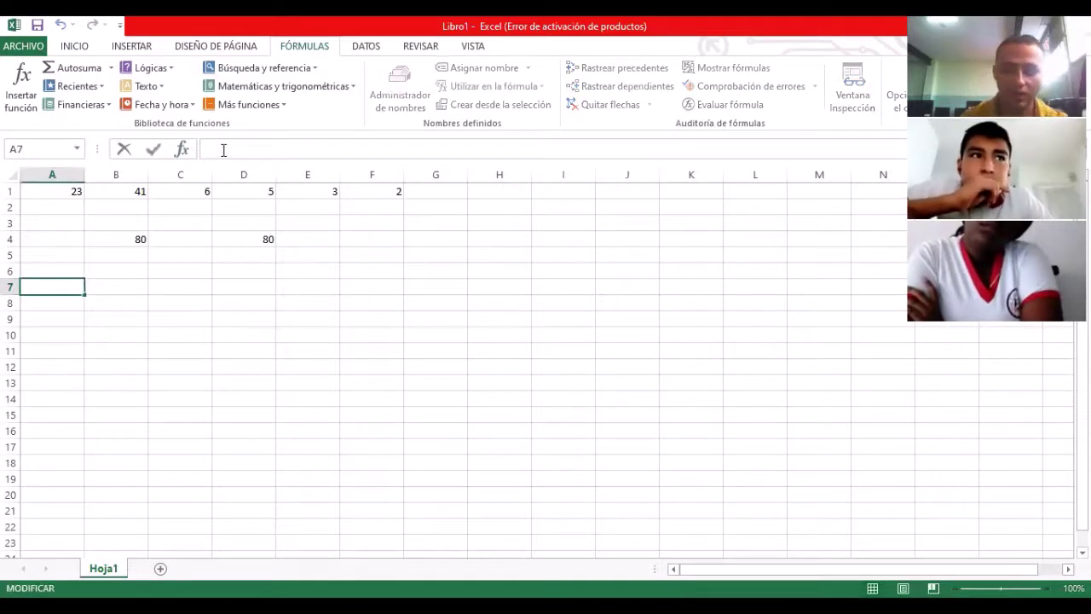
pyautogui.write('=')
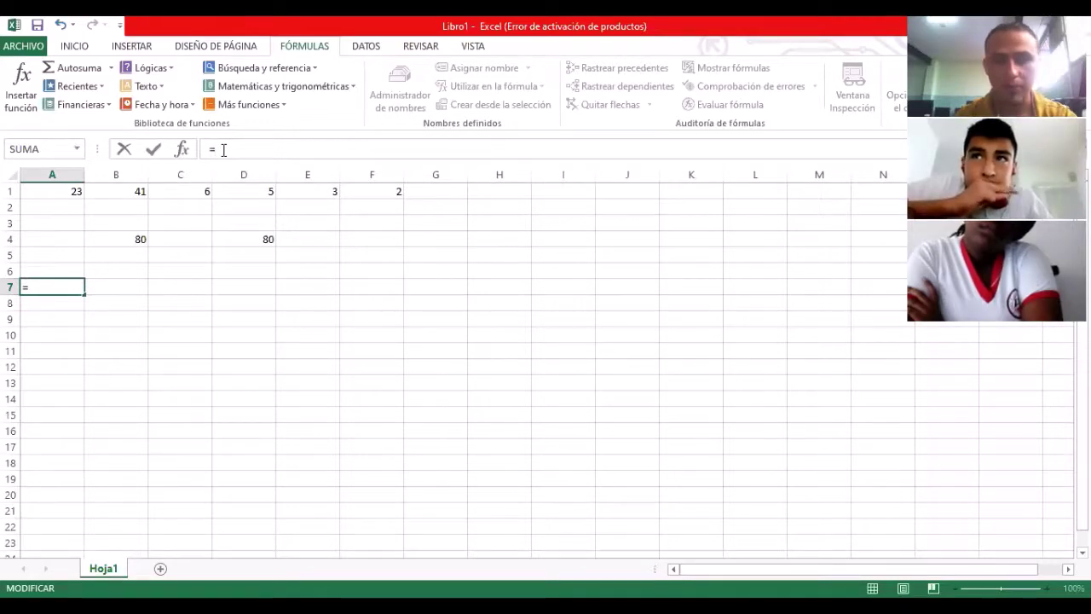
pyautogui.write('PR')
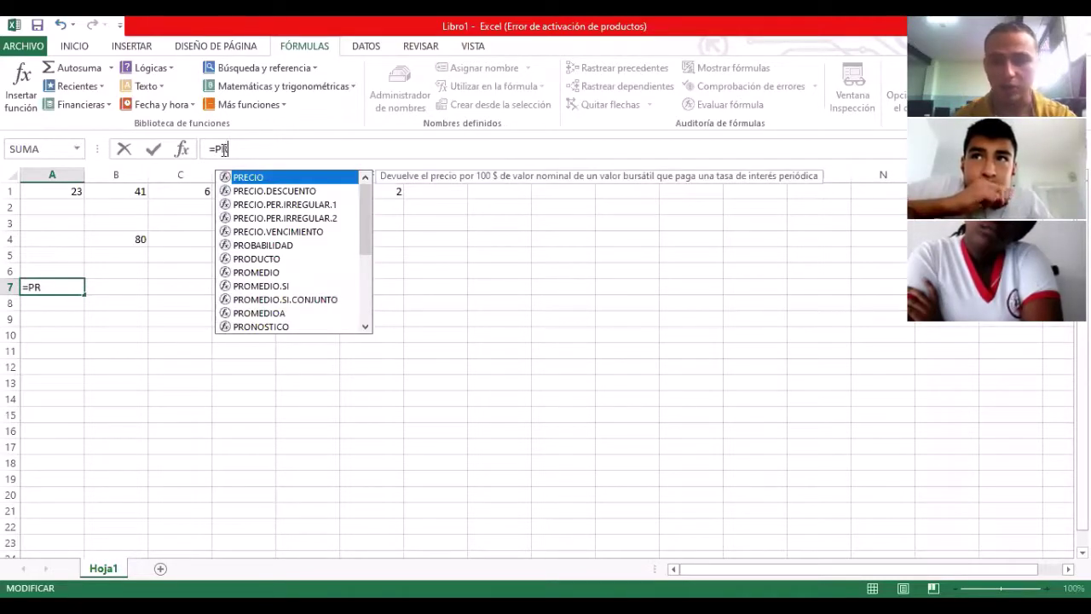
pyautogui.write('O')
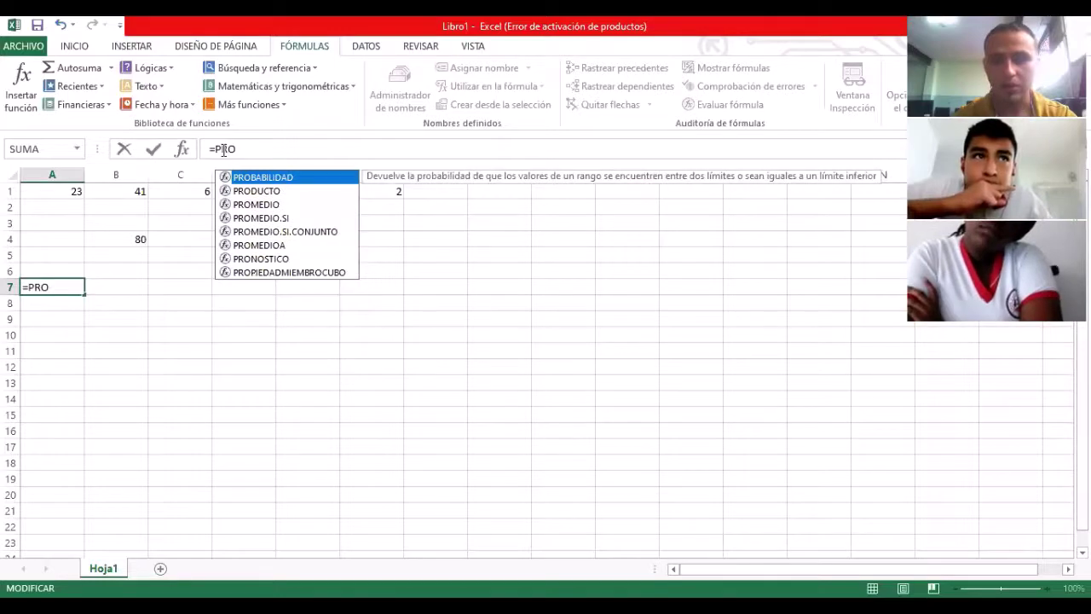
pyautogui.write('MEDIO')
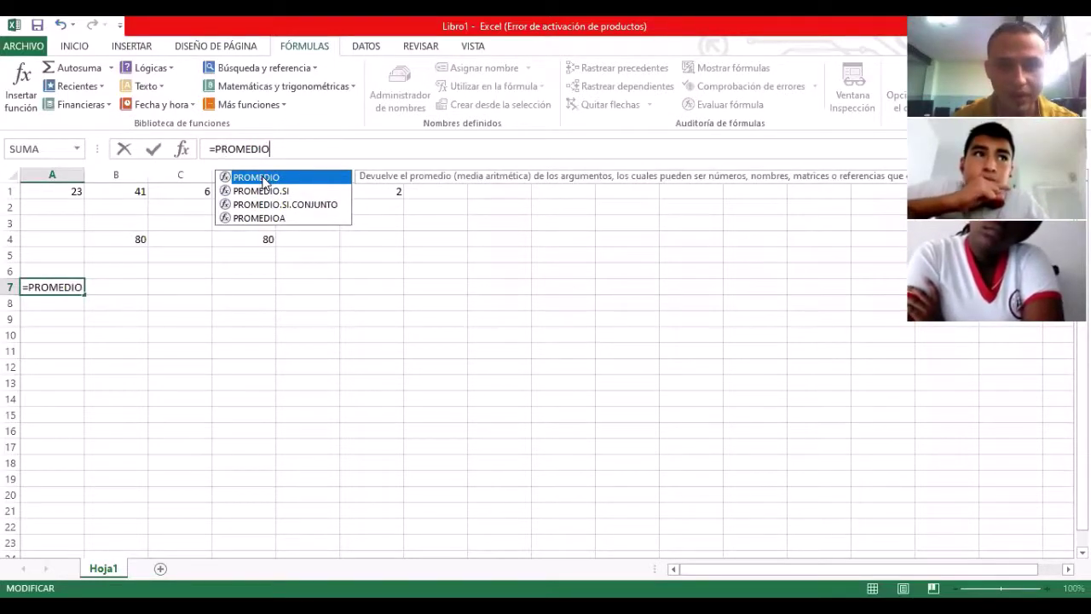
pyautogui.write('(')
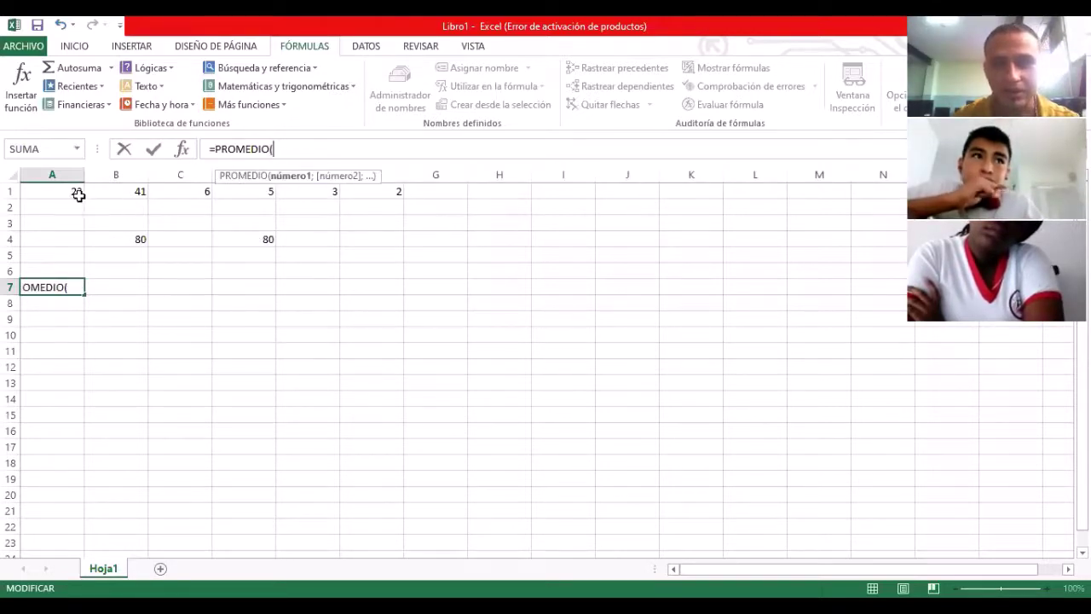
pyautogui.click(68, 193)
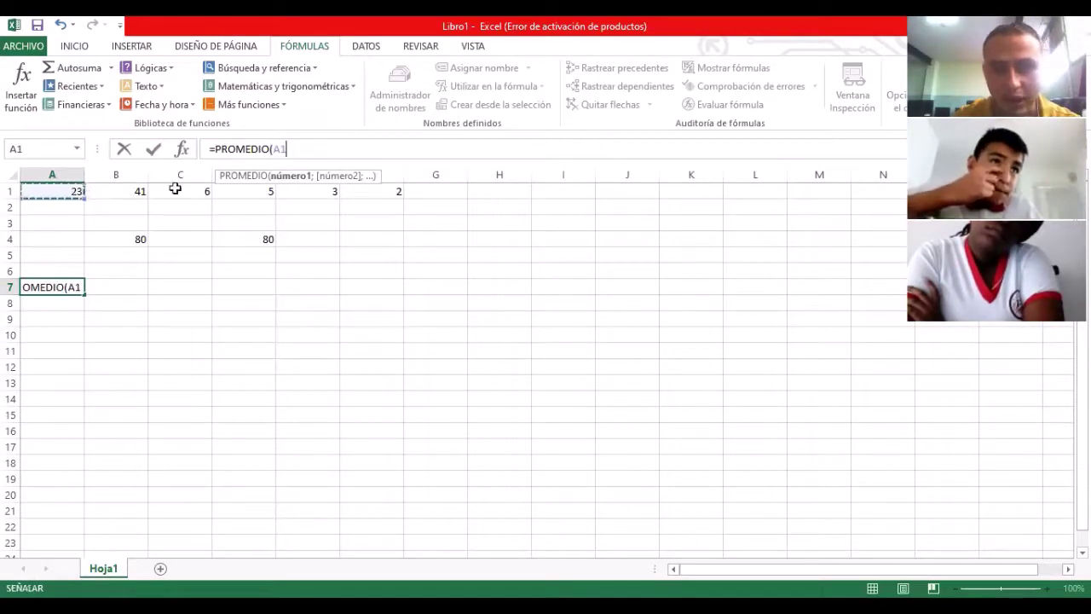
pyautogui.moveTo(175, 188); pyautogui.dragTo(365, 192)
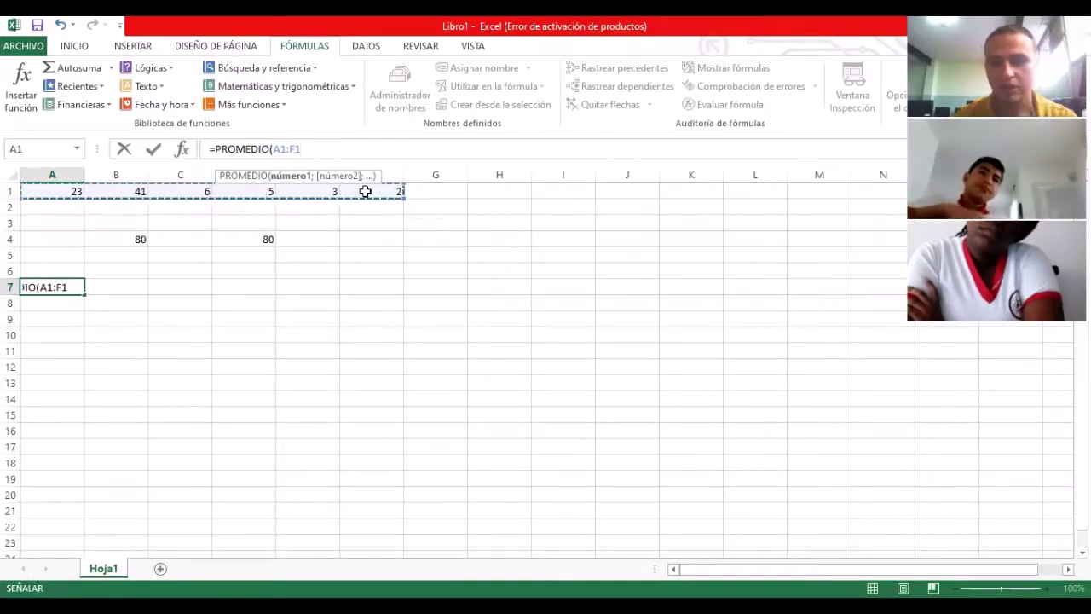
pyautogui.write(')')
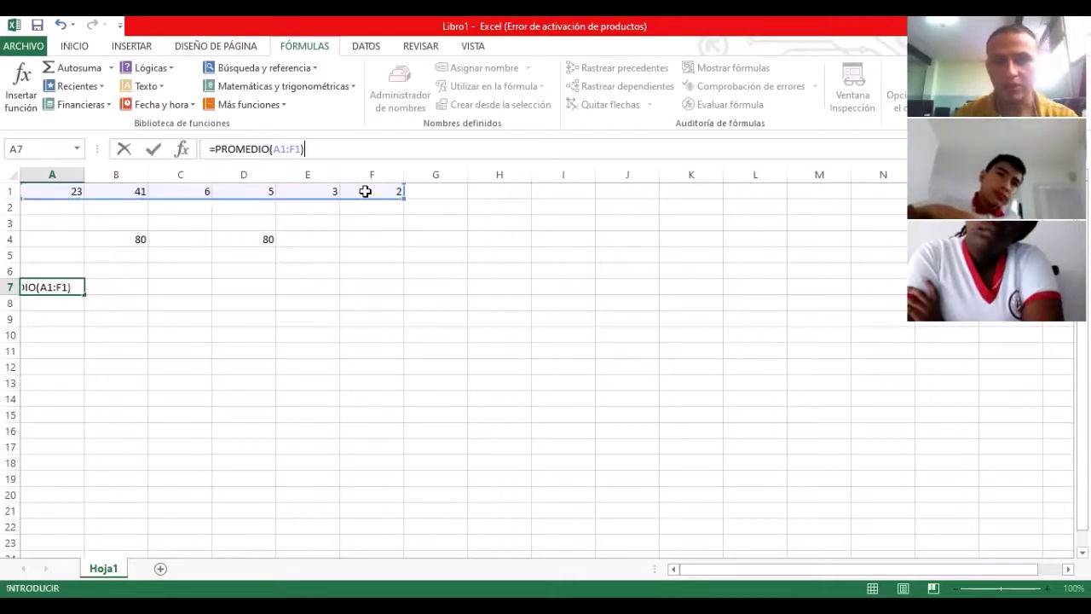
pyautogui.press('Return')
# Step: Recheck A7's formula, then select B7 for the next average
pyautogui.press('Up')
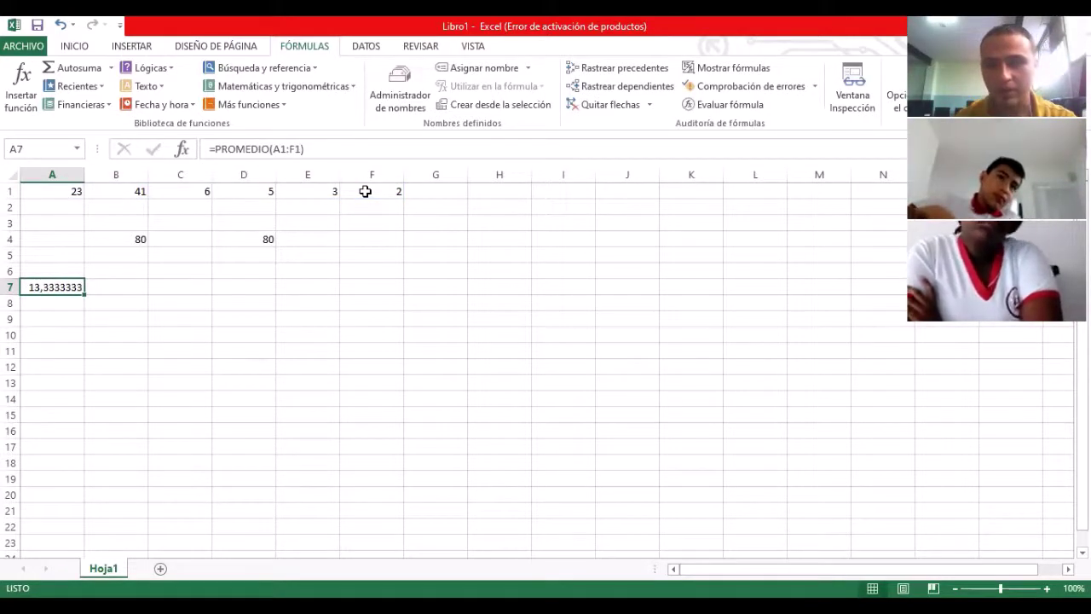
pyautogui.click(145, 286)
pyautogui.click(178, 291)
pyautogui.click(78, 294)
pyautogui.click(141, 288)
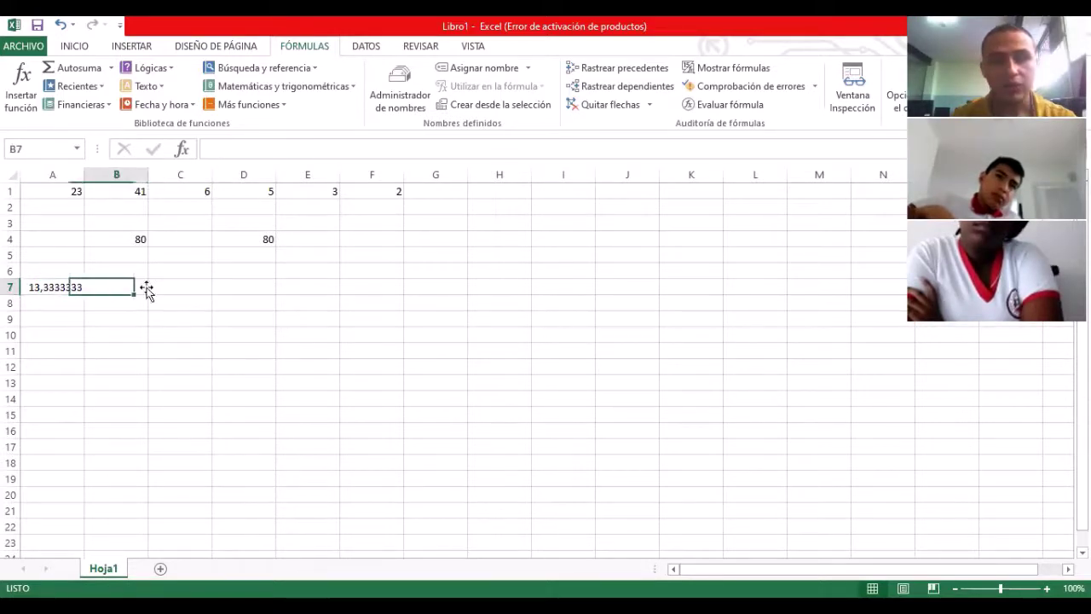
# Step: Insert PROMEDIO into B7 from the statistical functions with Número1 set to A1:F1
pyautogui.click(348, 86)
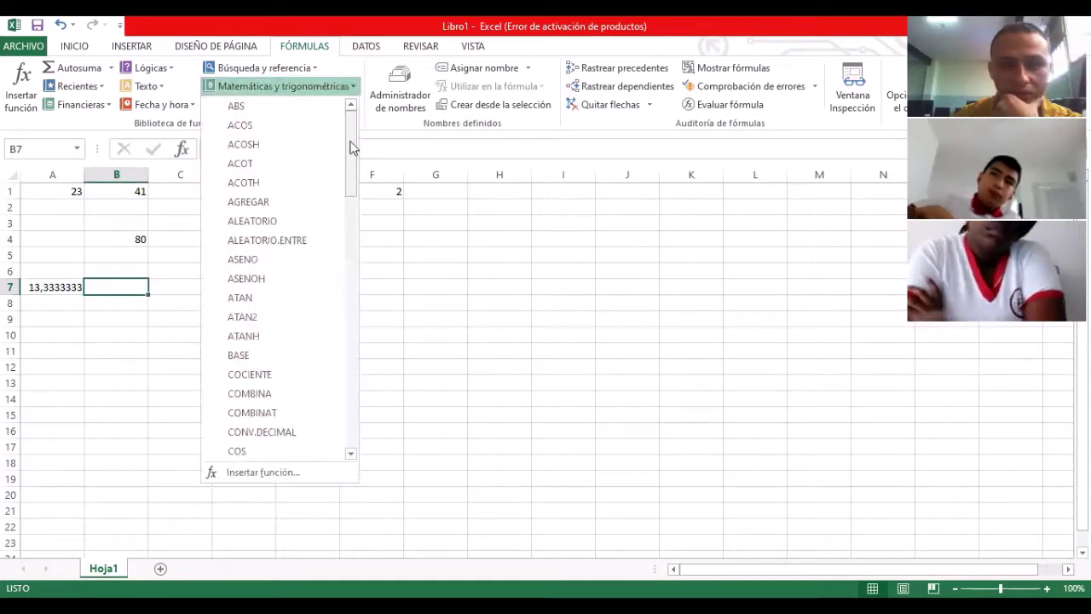
pyautogui.click(283, 106)
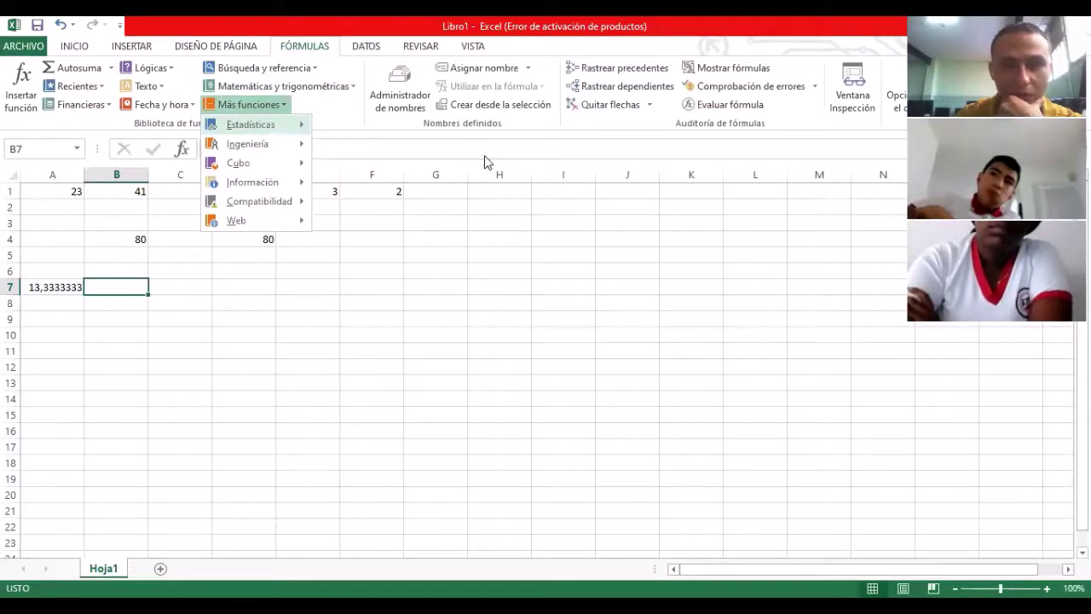
pyautogui.scroll(-10, 487, 401)
pyautogui.scroll(2, 487, 389)
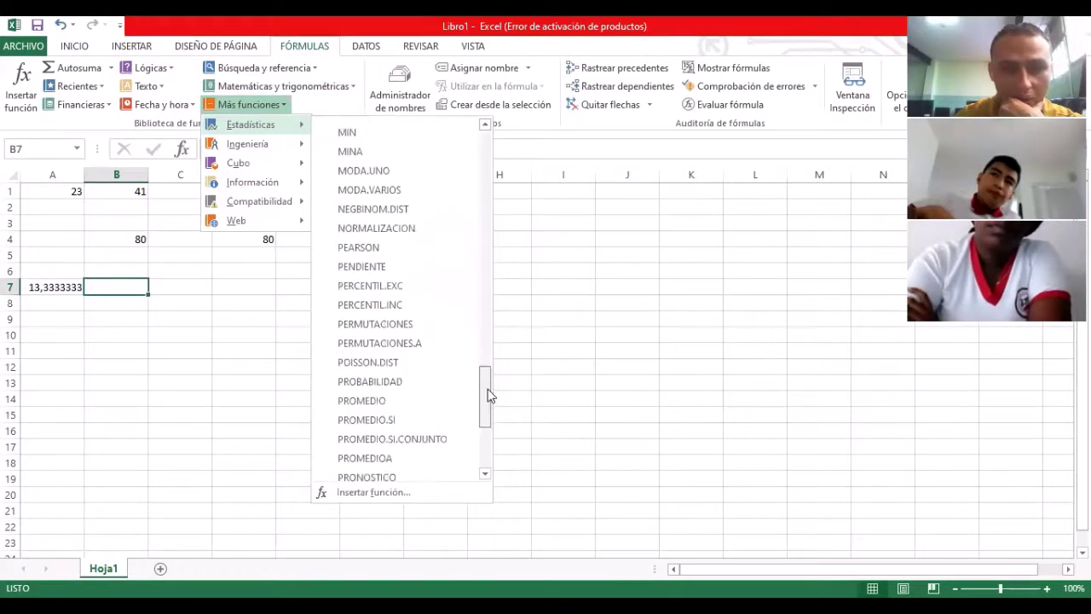
pyautogui.scroll(2, 487, 388)
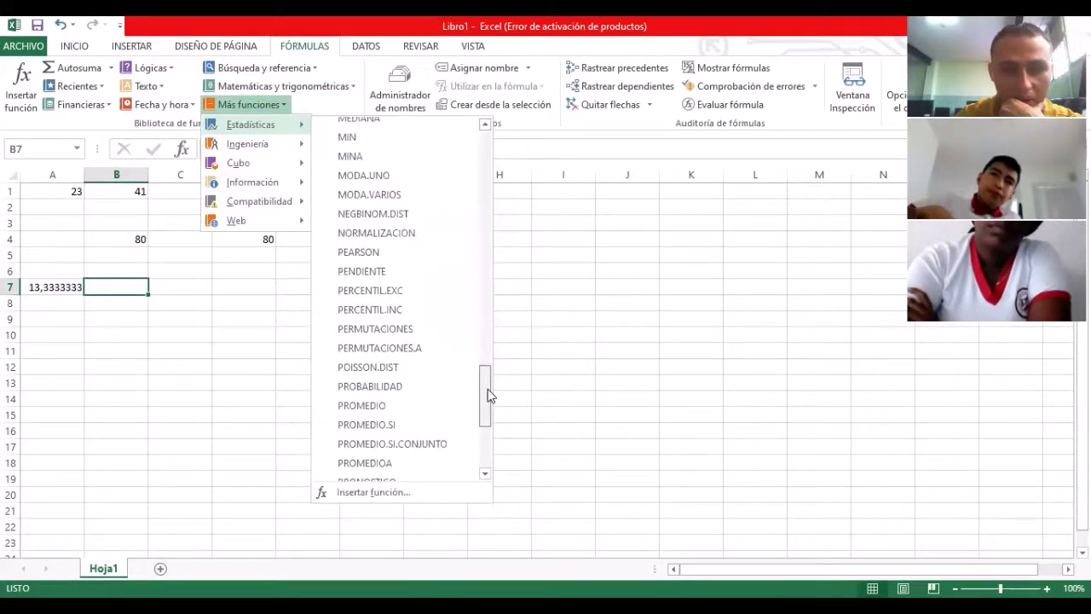
pyautogui.click(372, 410)
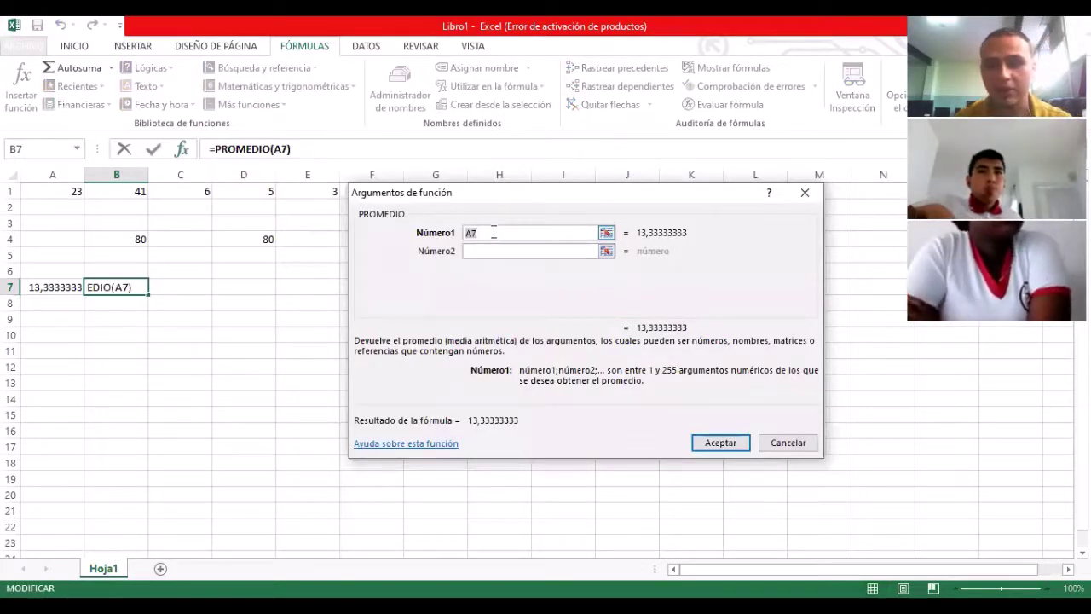
pyautogui.press('BackSpace')
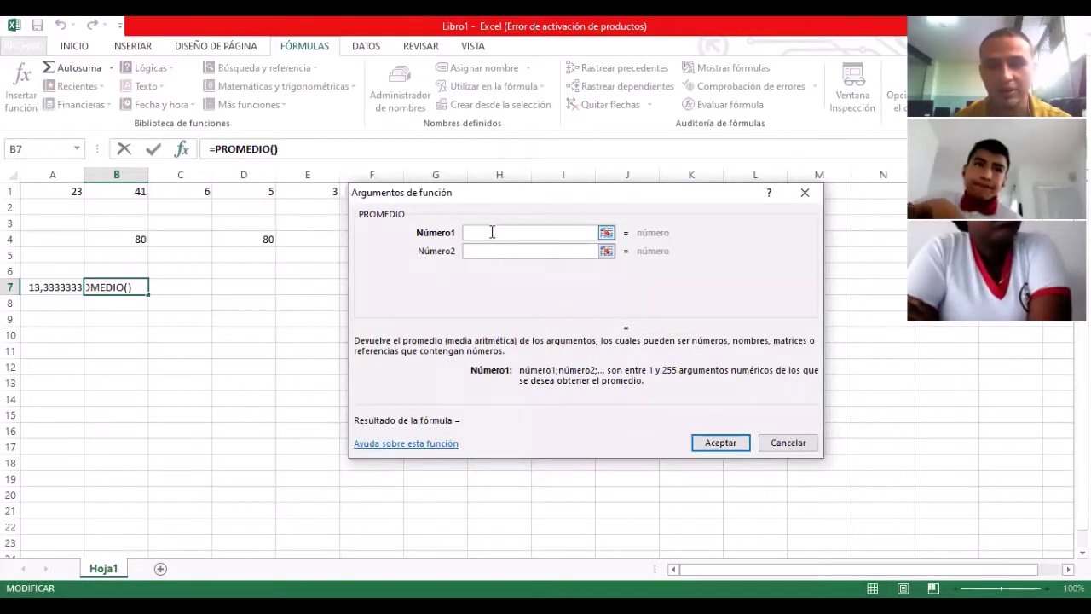
pyautogui.write('A1')
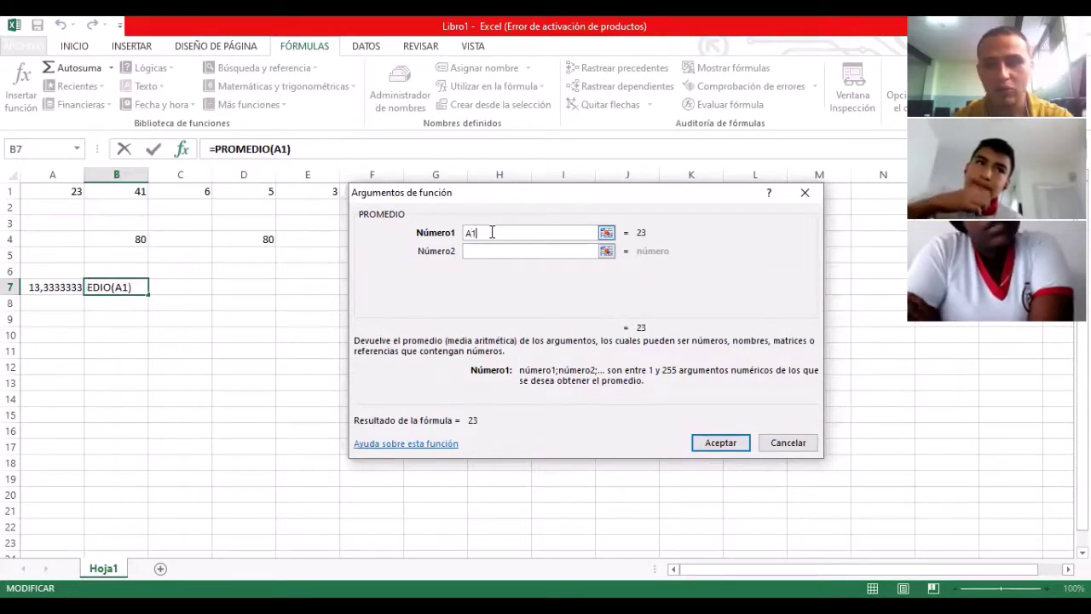
pyautogui.write(':')
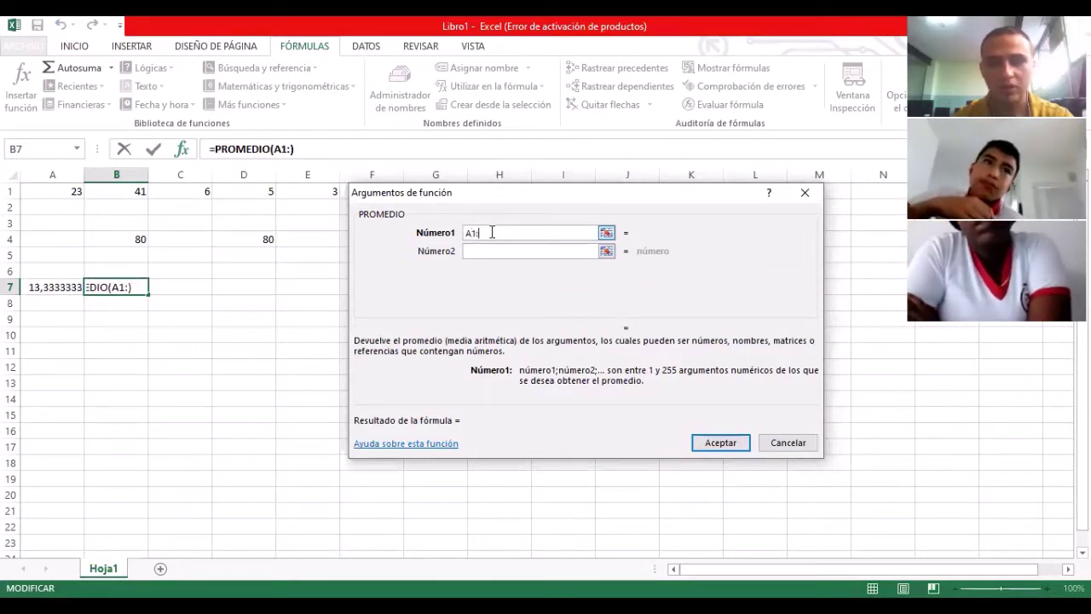
pyautogui.write('F1')
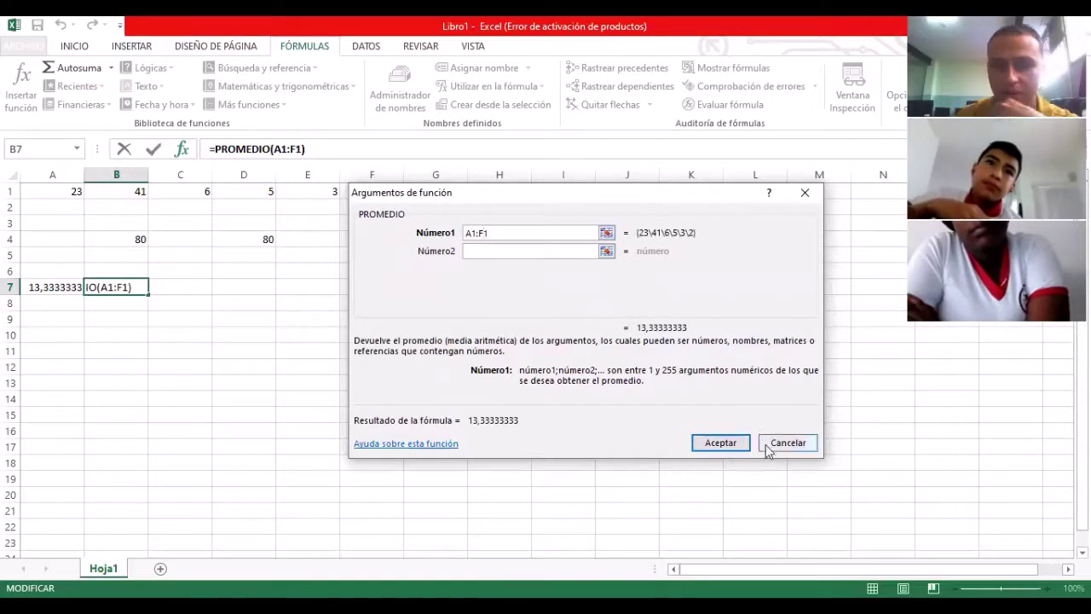
pyautogui.click(710, 450)
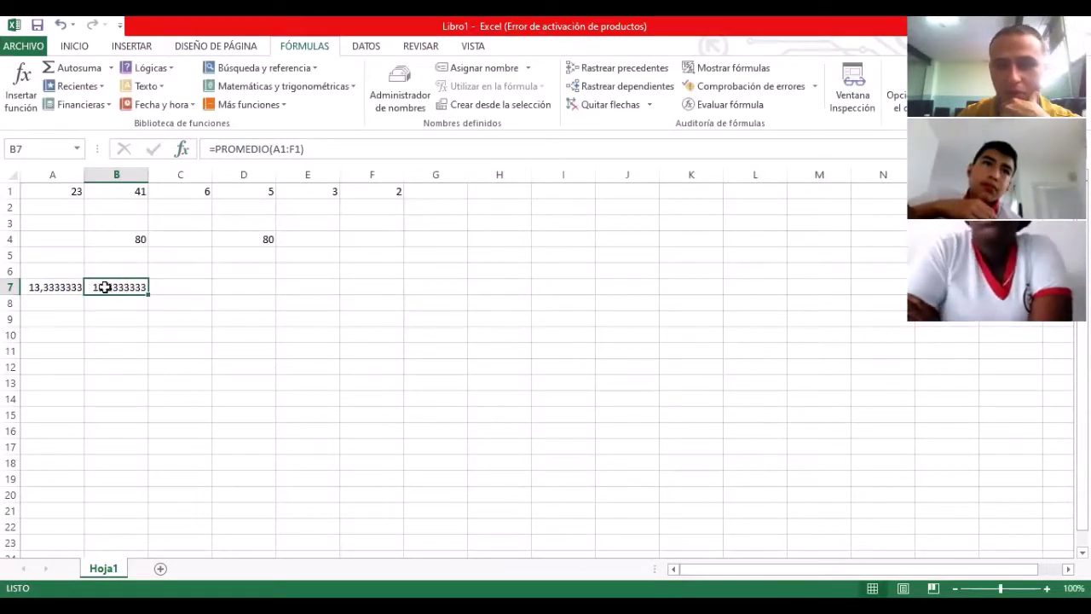
pyautogui.click(175, 287)
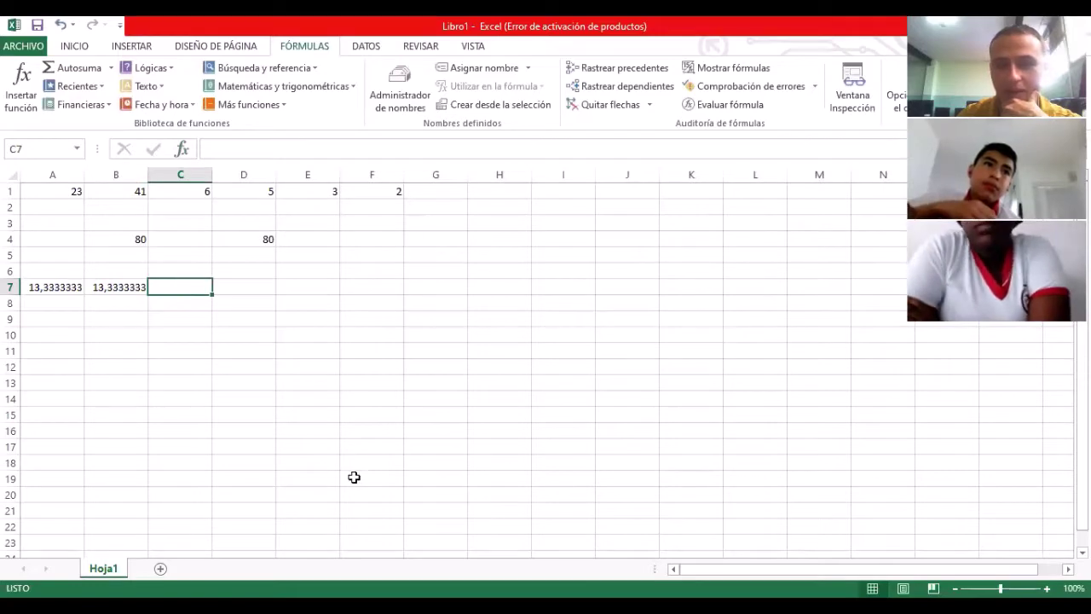
# Step: Enter =PROMEDIO(A1:F1) in C7 via Insertar función (Shift+F3), showing 13,3333333
pyautogui.click(271, 348)
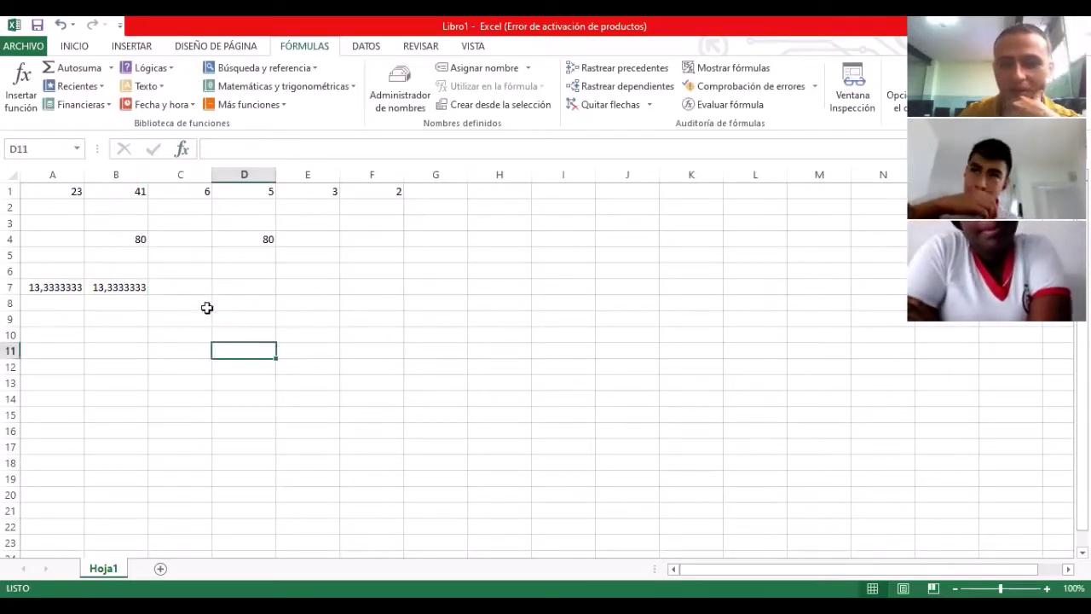
pyautogui.click(186, 288)
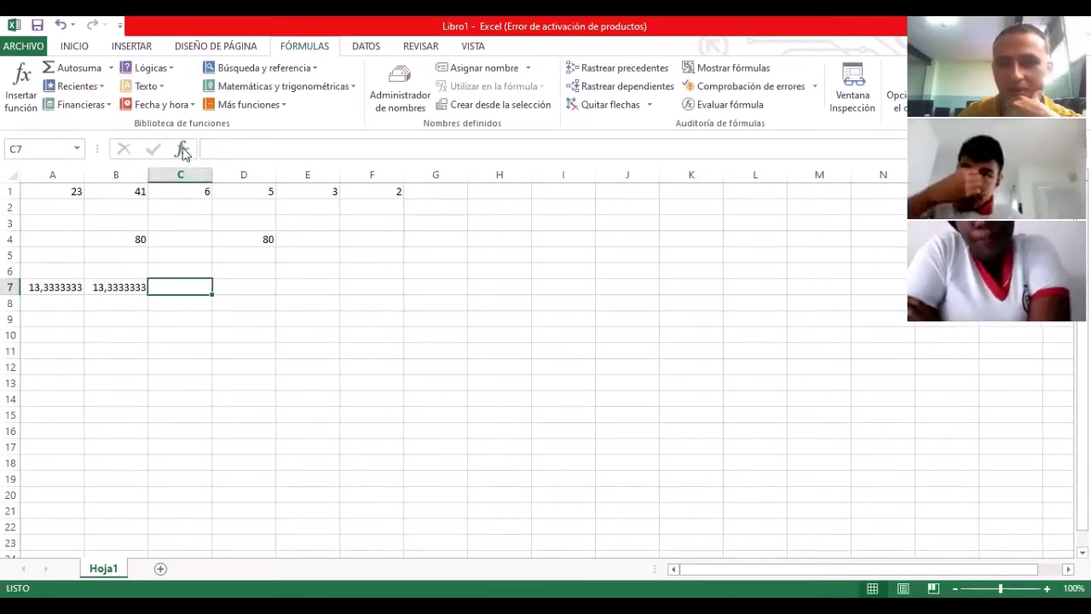
pyautogui.write('=')
pyautogui.hotkey('shift', 'F3')
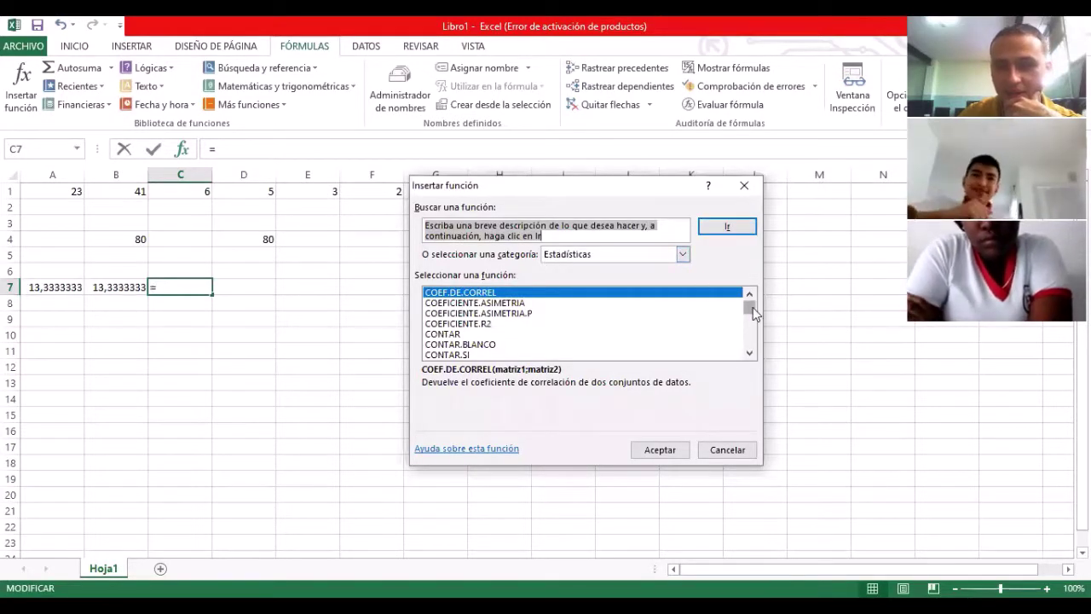
pyautogui.moveTo(753, 306); pyautogui.dragTo(751, 337)
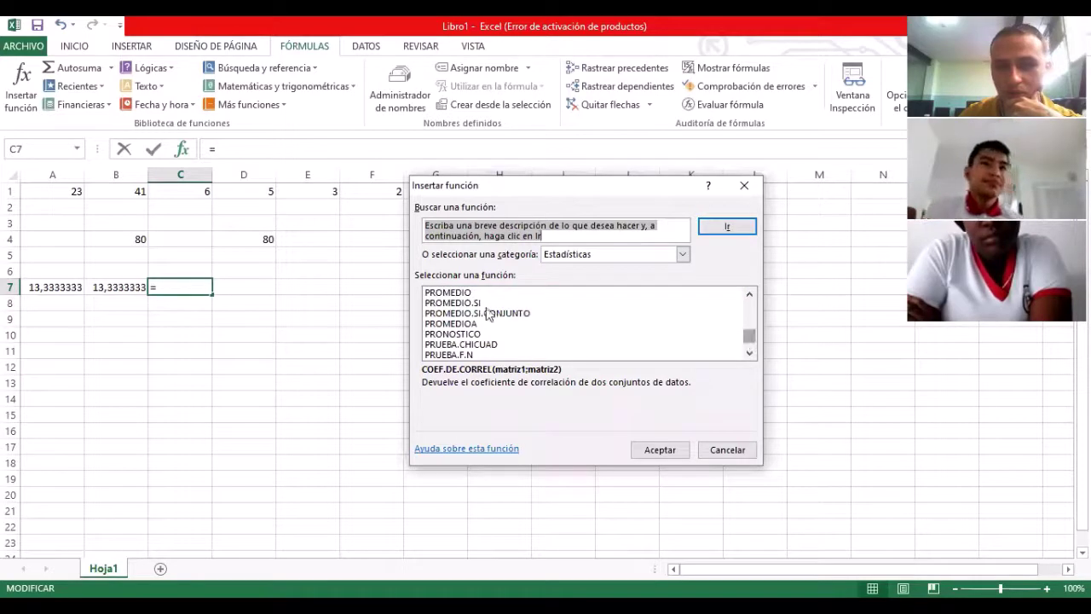
pyautogui.click(464, 292)
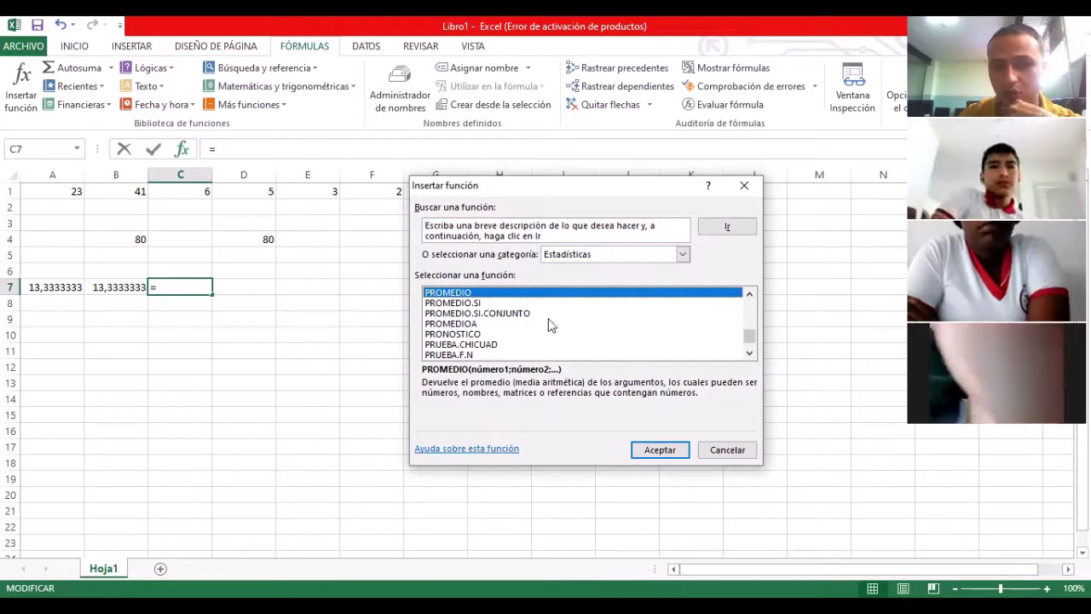
pyautogui.click(660, 450)
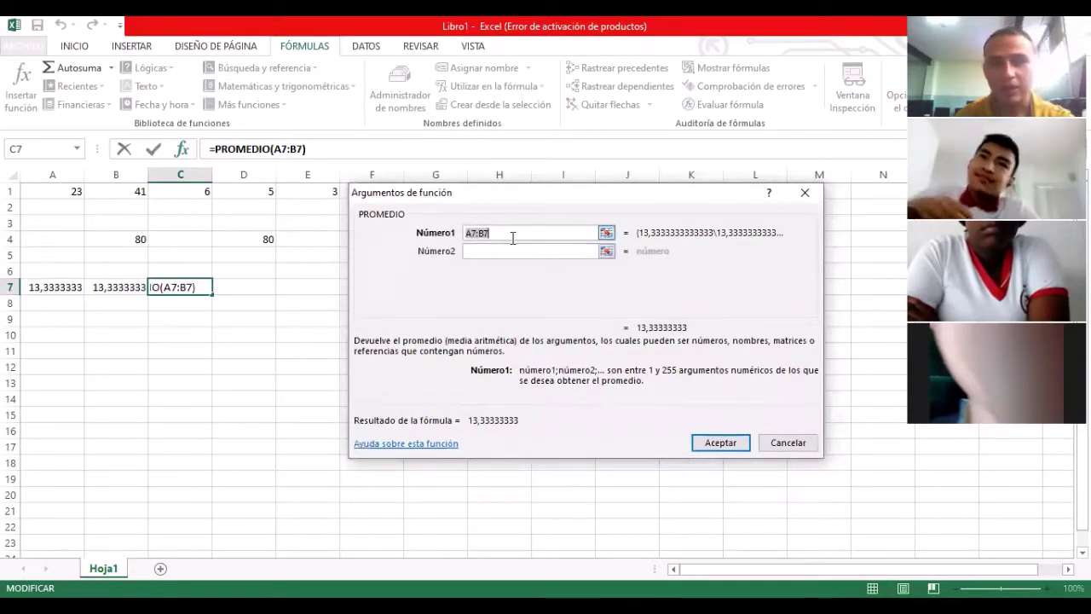
pyautogui.press('BackSpace')
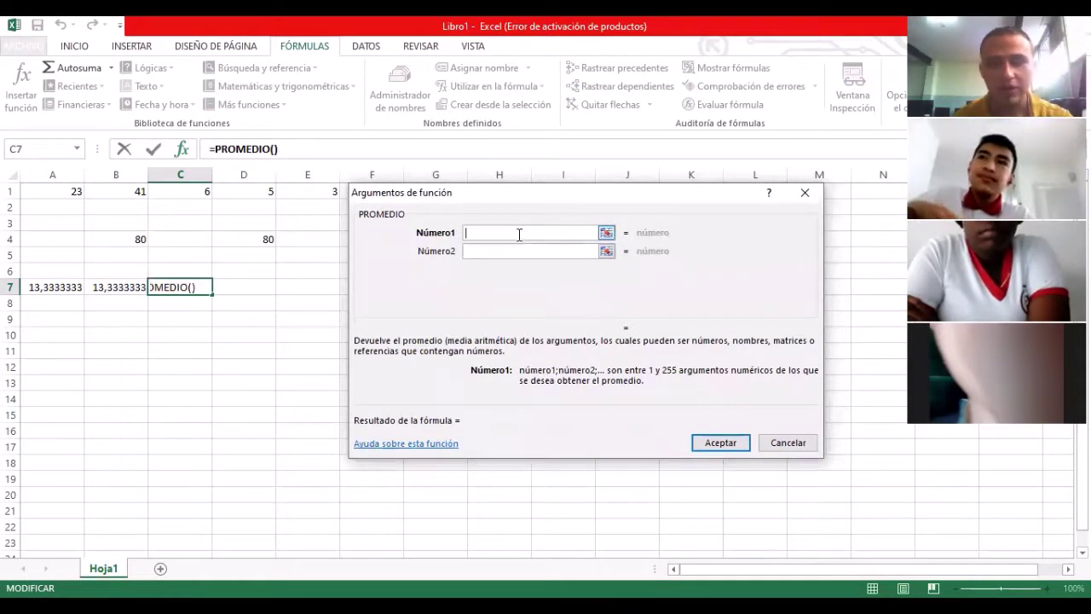
pyautogui.write('A1:F')
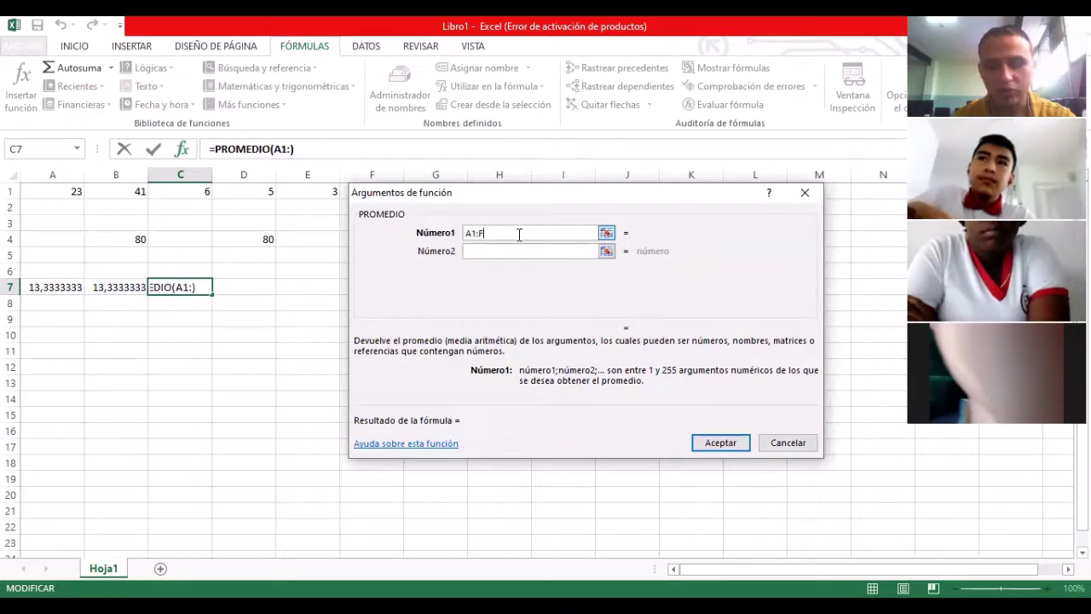
pyautogui.write('1')
pyautogui.press('Return')
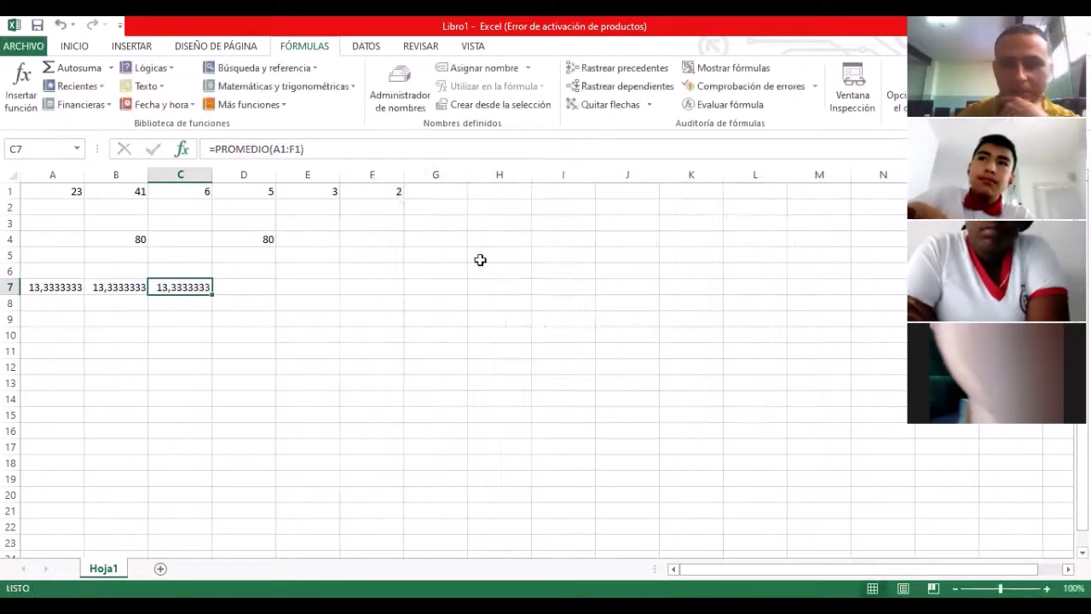
pyautogui.click(307, 335)
# Step: Check the PROMEDIO formulas in A7, B7 and C7
pyautogui.click(179, 287)
pyautogui.click(66, 289)
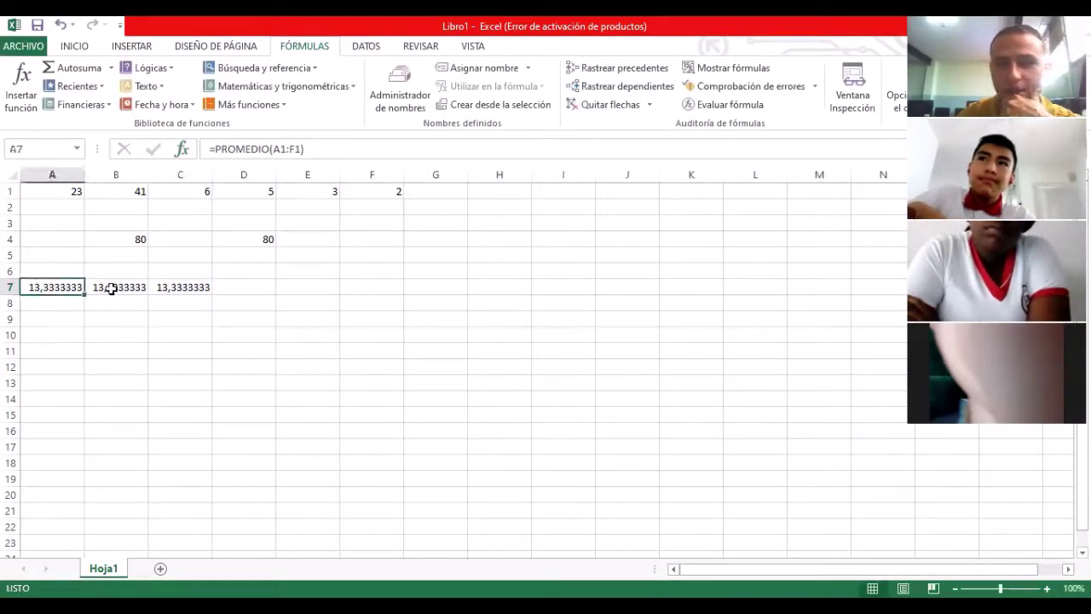
pyautogui.click(111, 287)
pyautogui.click(170, 288)
pyautogui.click(51, 290)
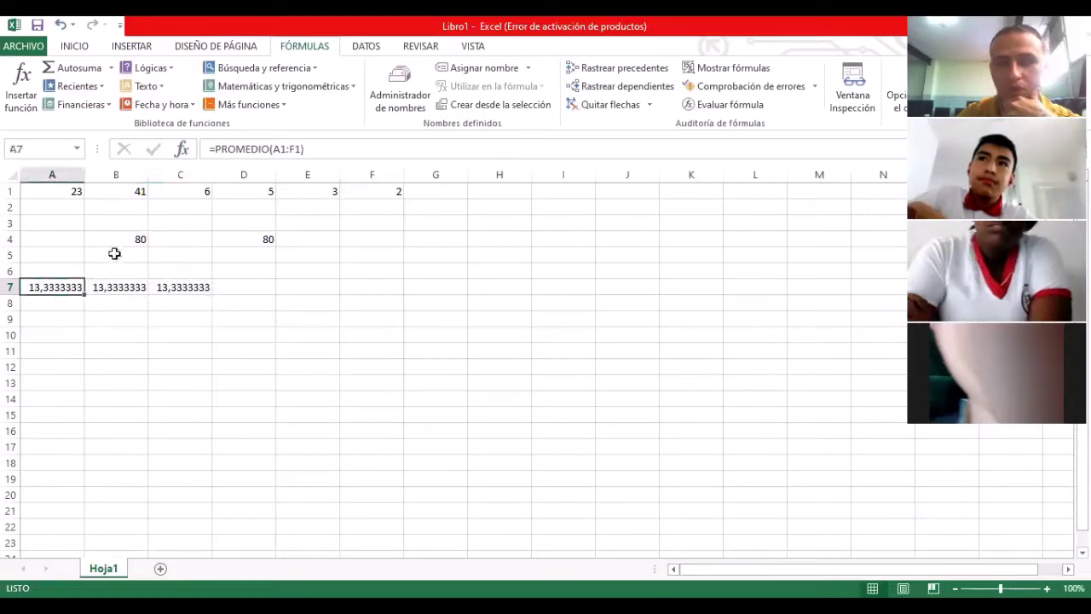
pyautogui.click(116, 287)
# Step: Compare A1:F1's status-bar average with the A7:C7 results, then show the Inicio tab
pyautogui.moveTo(61, 190); pyautogui.dragTo(389, 191)
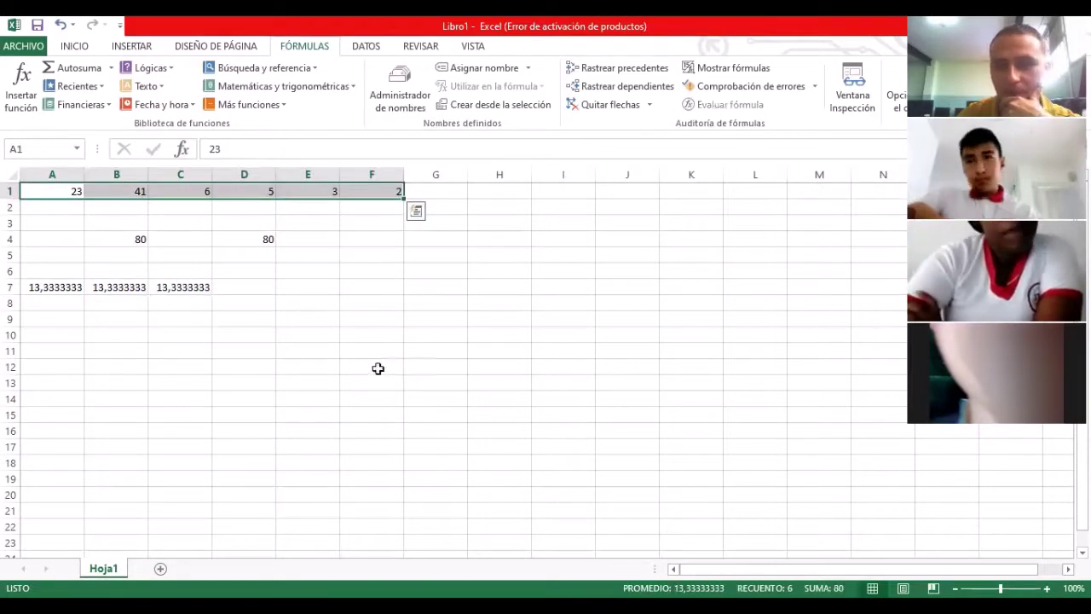
pyautogui.click(167, 288)
pyautogui.click(127, 291)
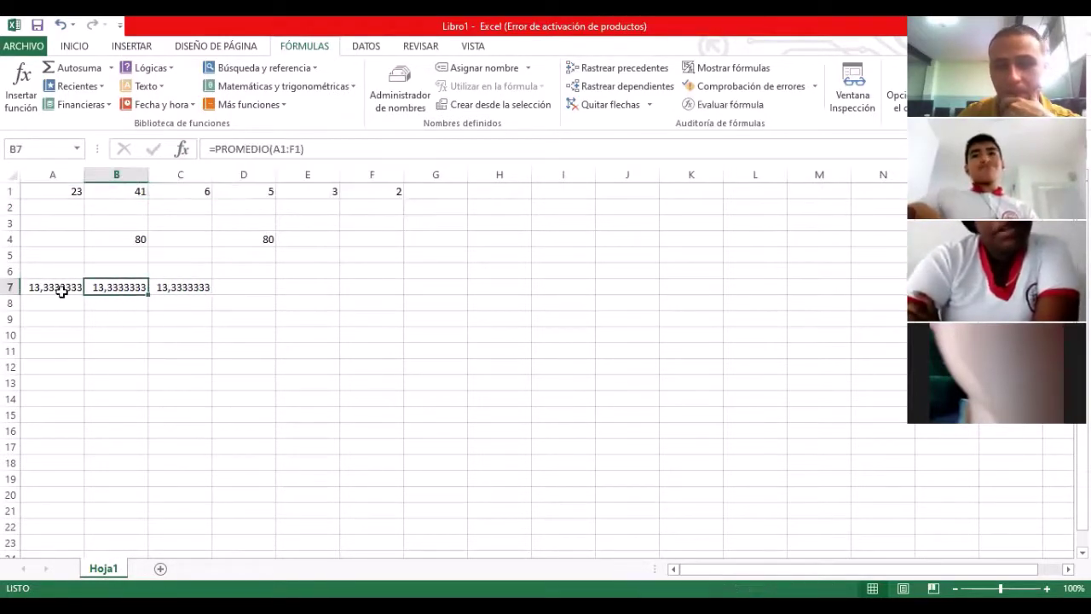
pyautogui.click(61, 287)
pyautogui.click(158, 290)
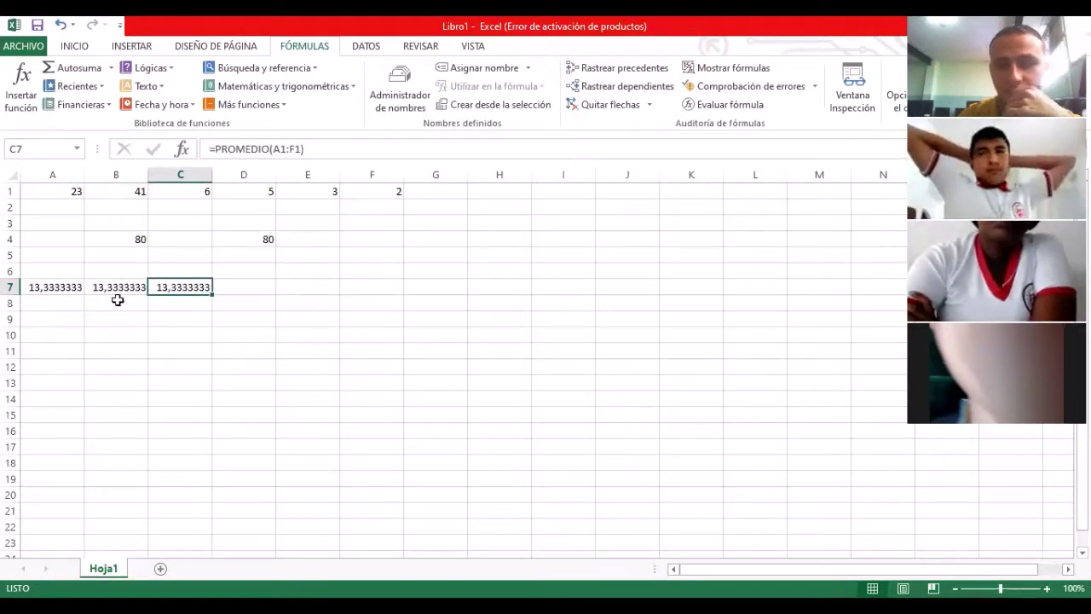
pyautogui.click(62, 290)
pyautogui.click(111, 288)
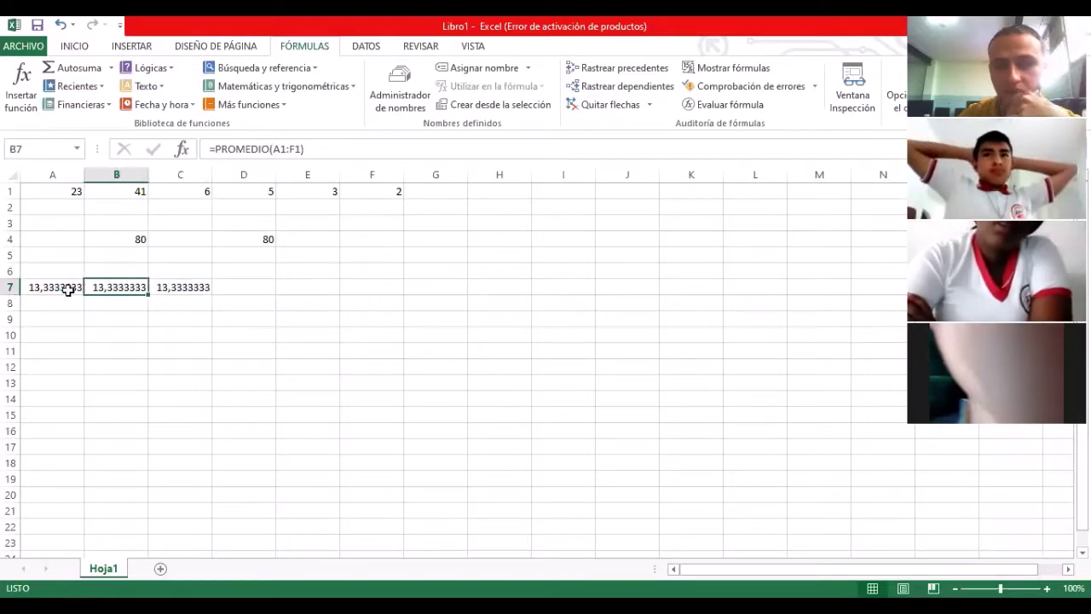
pyautogui.click(67, 289)
pyautogui.click(167, 287)
pyautogui.click(77, 288)
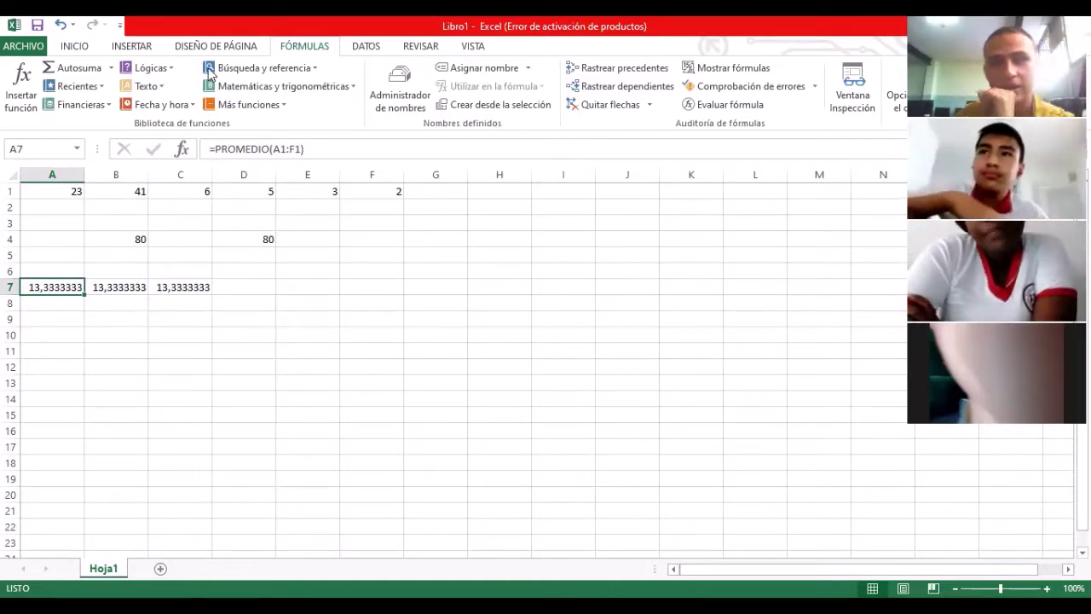
pyautogui.click(74, 47)
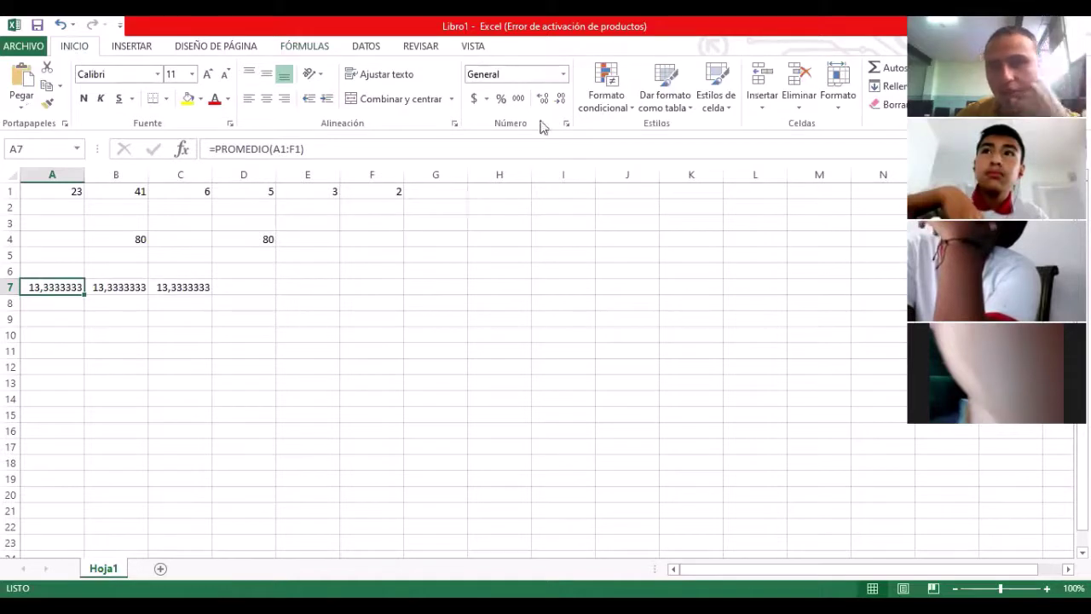
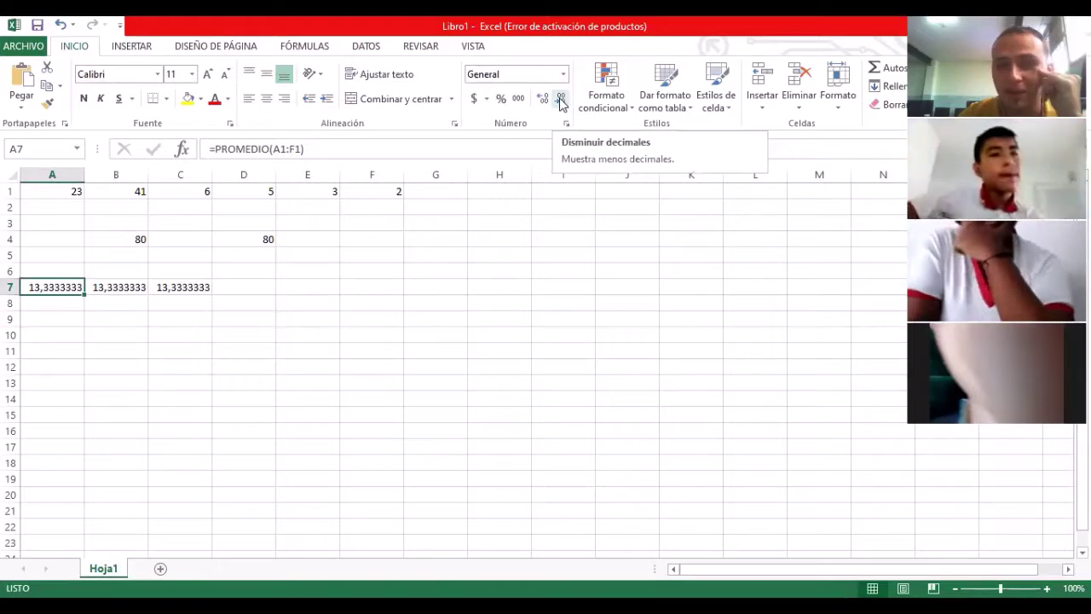
# Step: Reduce the decimal places on A7's average until it shows 13
pyautogui.click(561, 99)
pyautogui.click(560, 100)
pyautogui.click(560, 100)
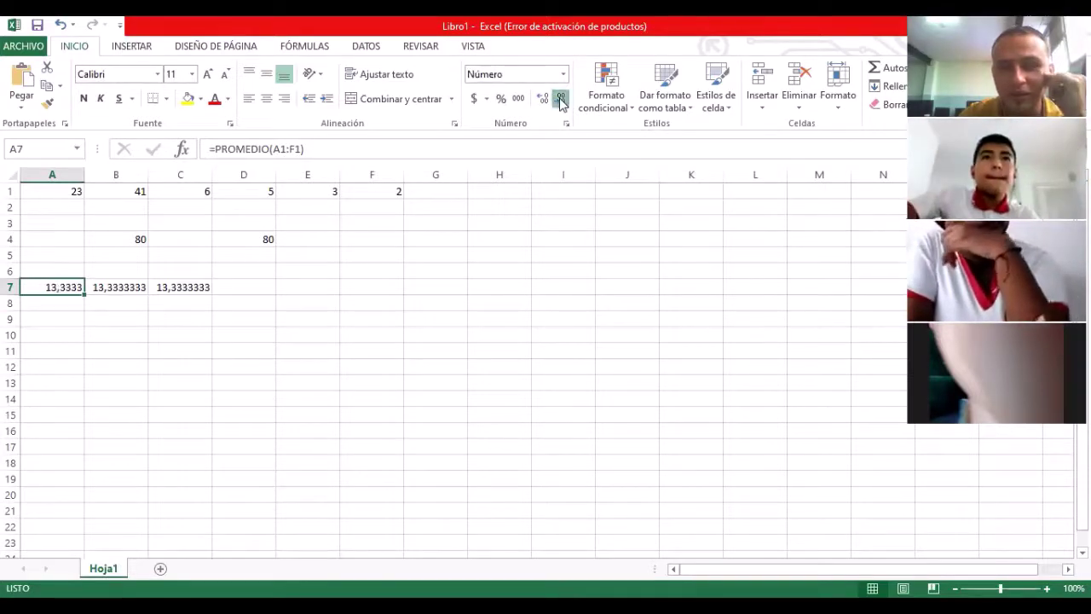
pyautogui.click(561, 99)
pyautogui.click(561, 100)
pyautogui.click(561, 100)
pyautogui.click(560, 99)
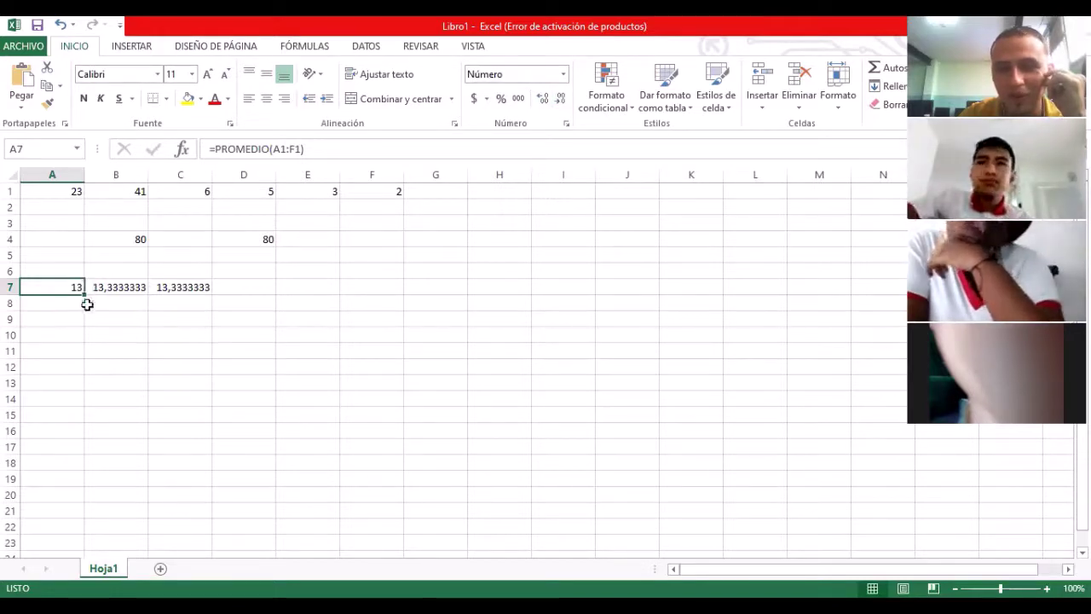
# Step: Enter 14,567 in G8 and display it as a whole number
pyautogui.click(414, 299)
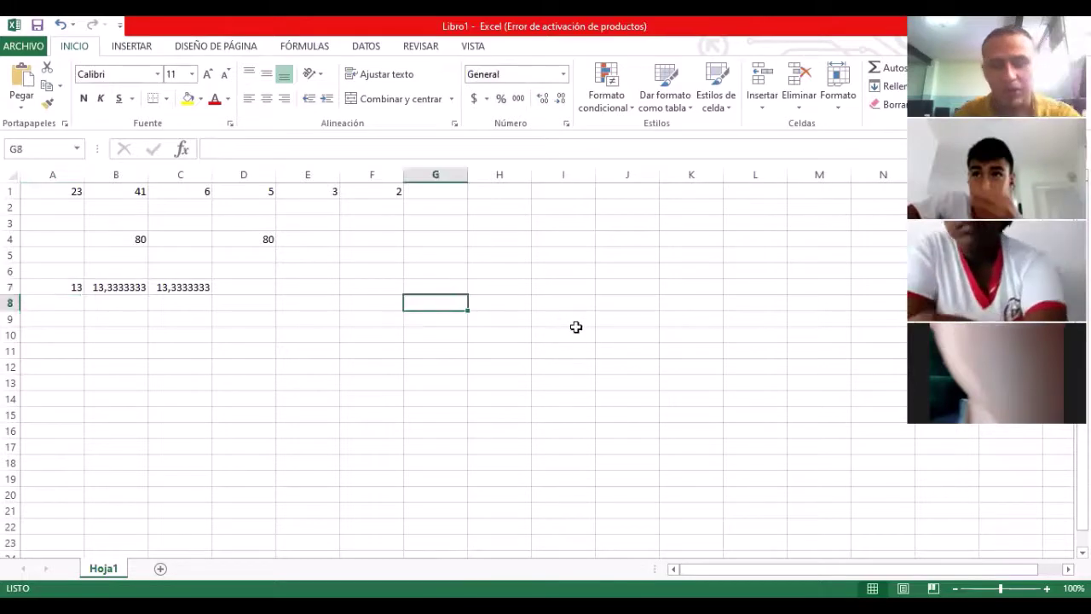
pyautogui.write('14')
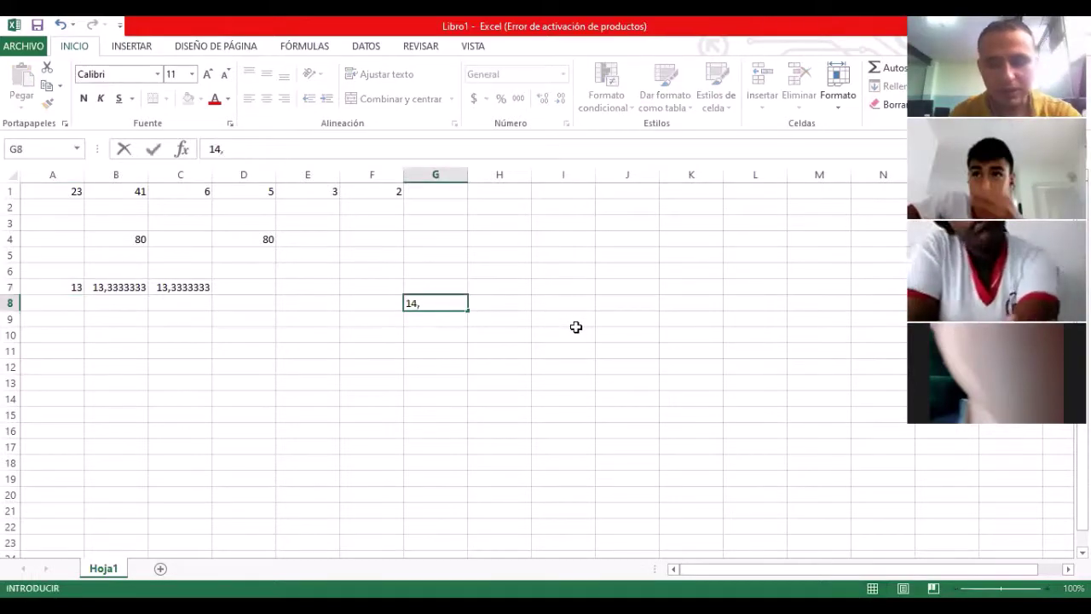
pyautogui.write(',567')
pyautogui.press('Return')
pyautogui.press('Up')
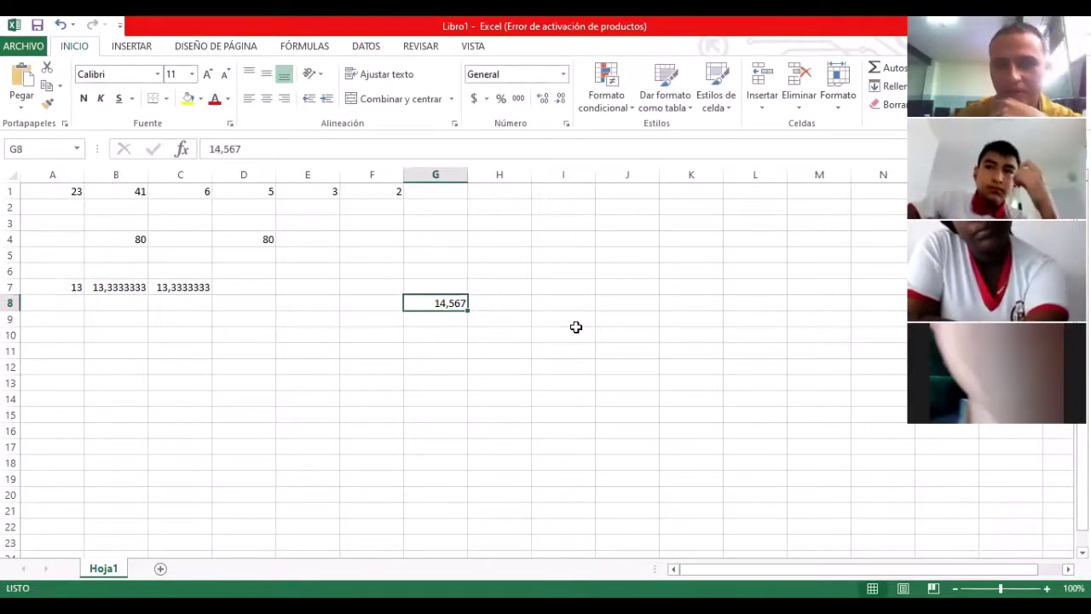
pyautogui.click(561, 100)
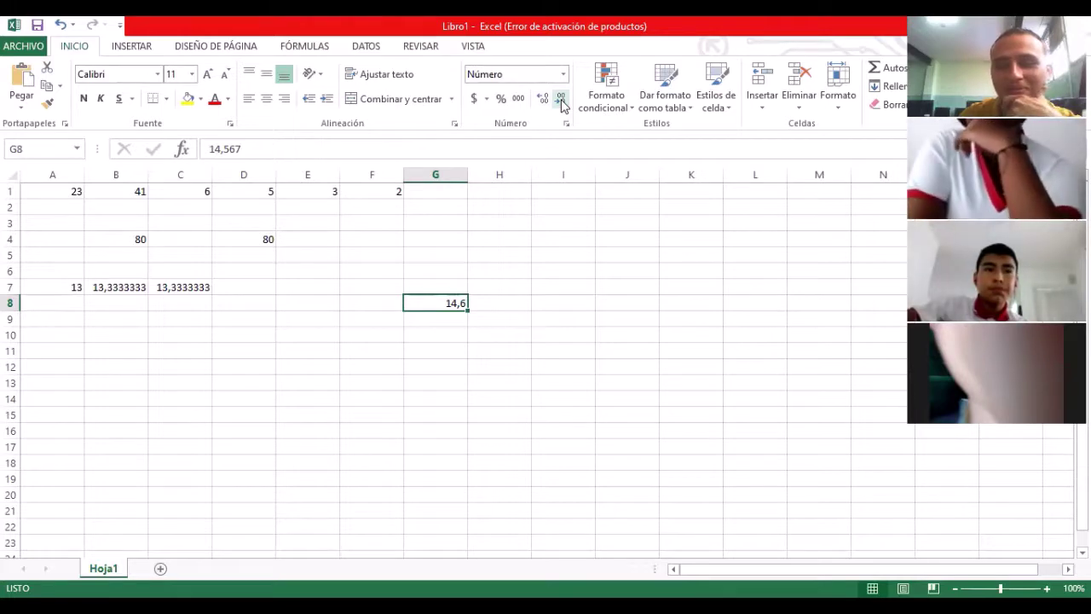
pyautogui.click(560, 102)
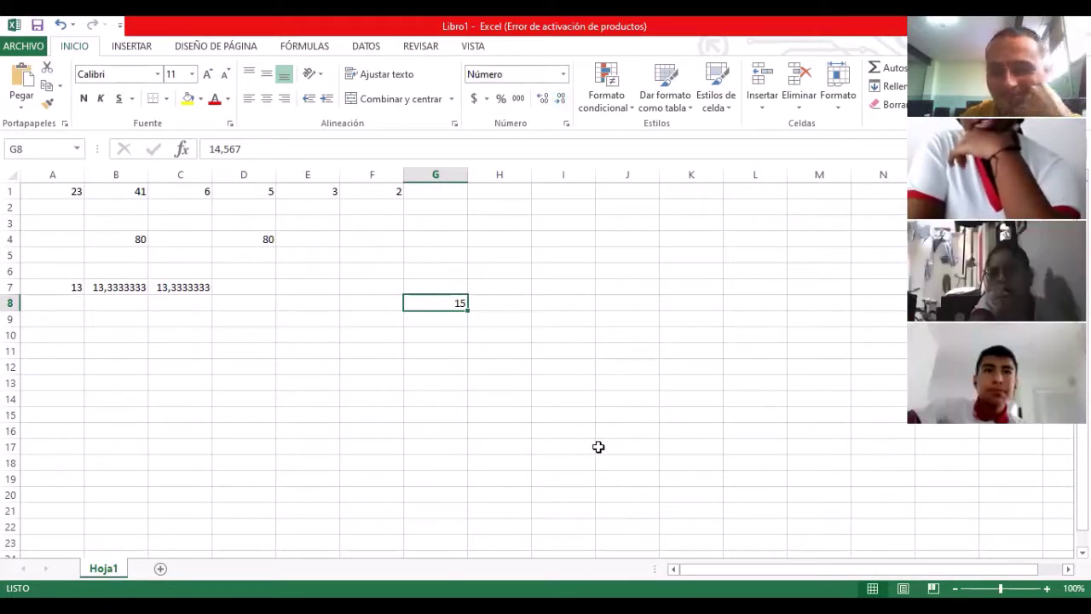
# Step: Toggle G8's decimal places up and down, ending at 15 with no decimals
pyautogui.click(544, 101)
pyautogui.click(544, 100)
pyautogui.click(545, 101)
pyautogui.click(545, 101)
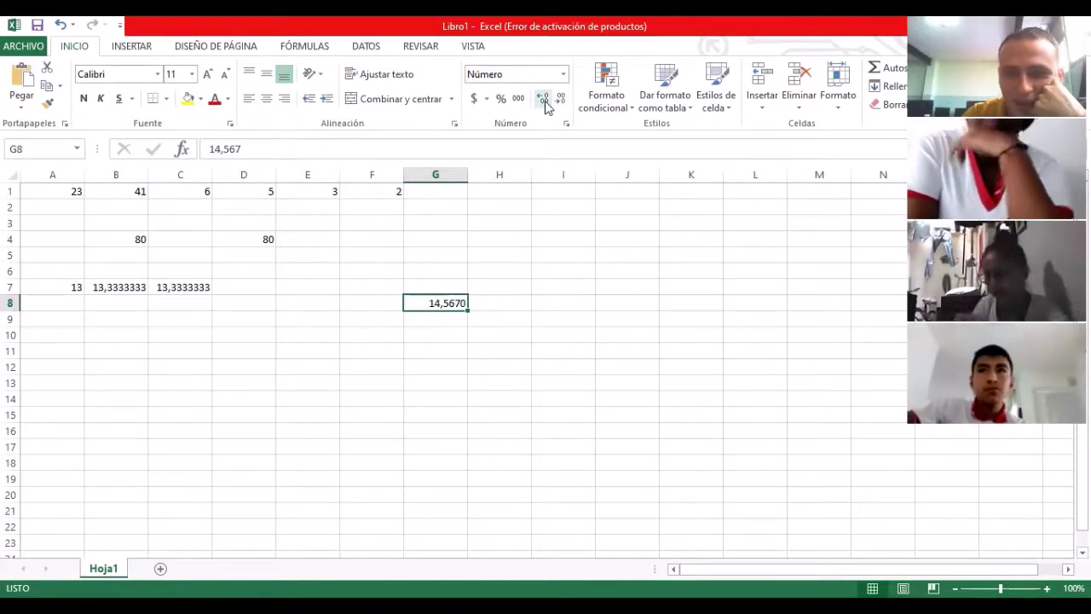
pyautogui.click(561, 100)
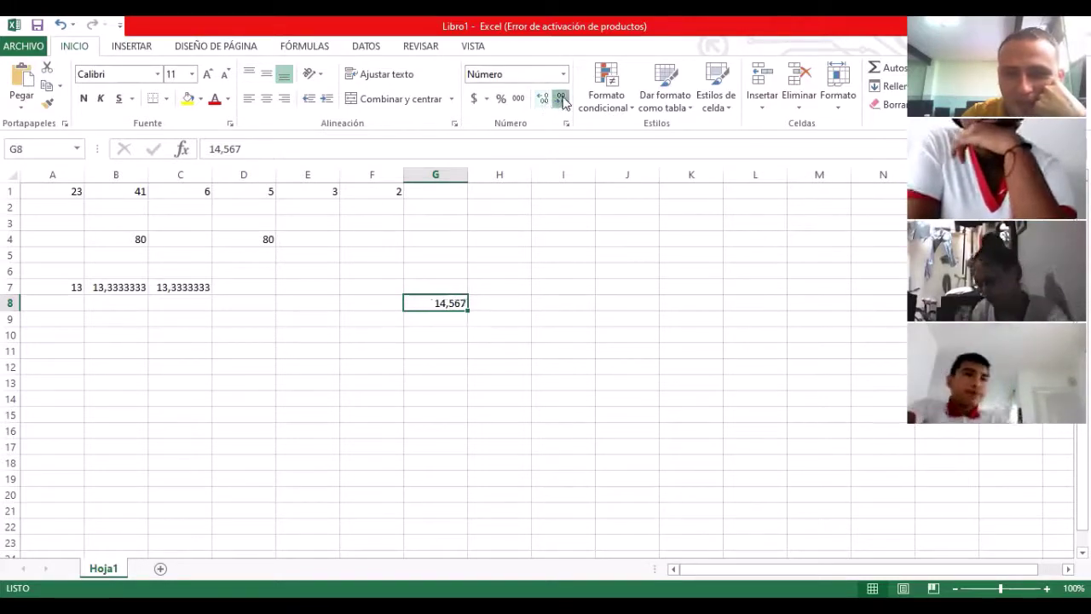
pyautogui.click(561, 100)
pyautogui.click(561, 99)
pyautogui.click(561, 99)
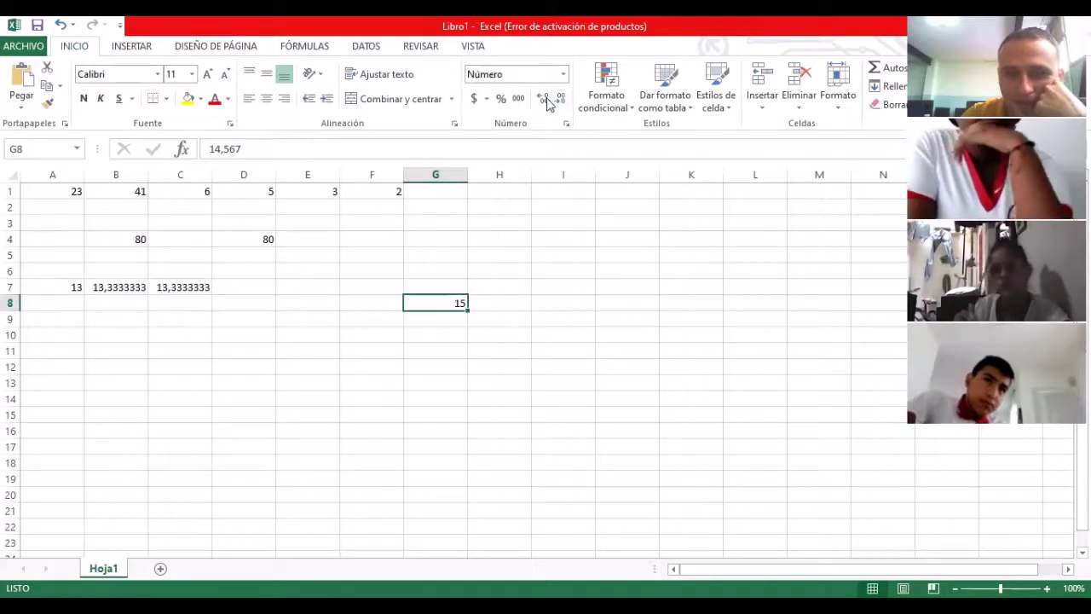
pyautogui.click(544, 101)
pyautogui.click(563, 101)
pyautogui.press('Return')
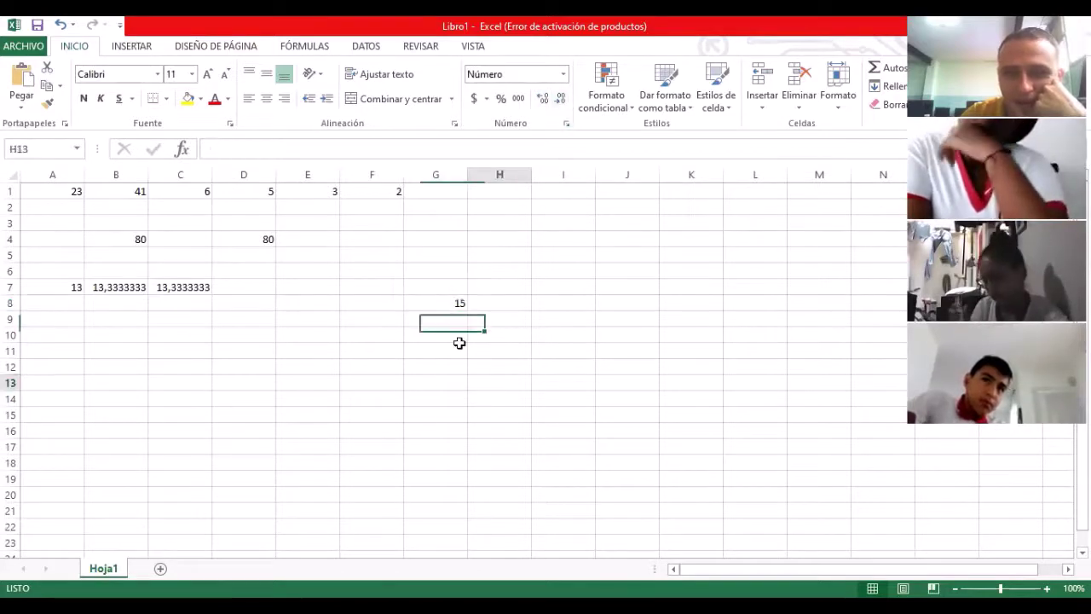
pyautogui.press('Up')
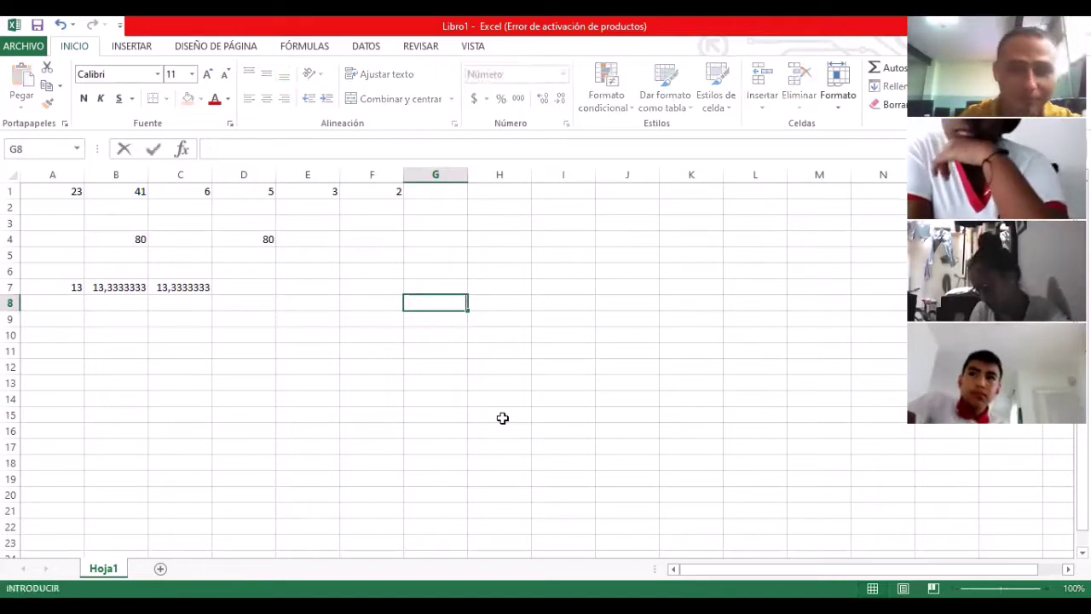
# Step: Clear the average results in C7, B7 and A7
pyautogui.press('Left')
pyautogui.press('Left')
pyautogui.press('Left')
pyautogui.press('Left')
pyautogui.press('Up')
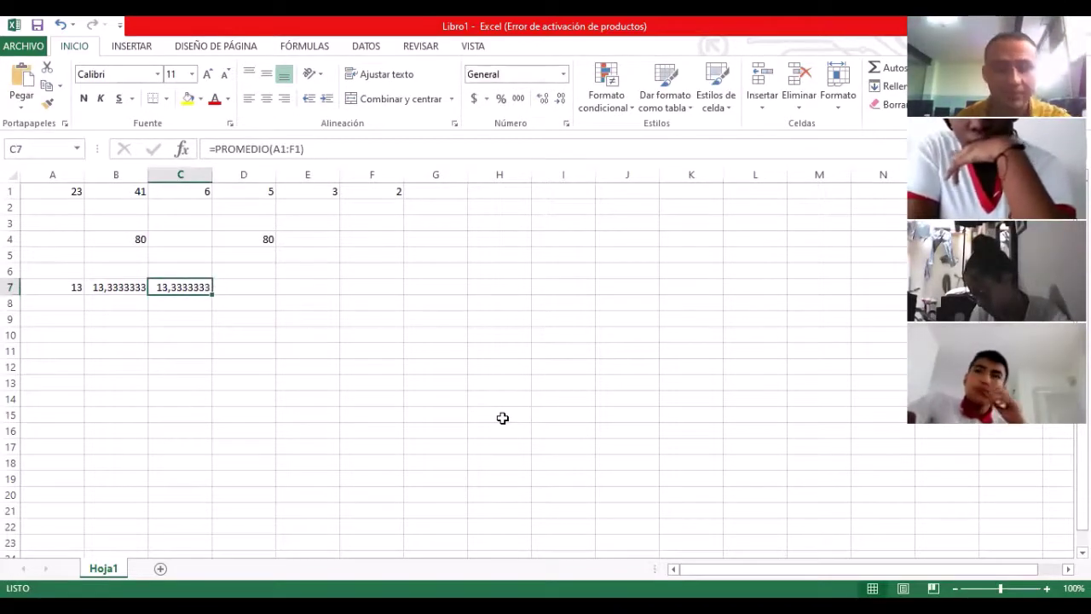
pyautogui.press('Delete')
pyautogui.press('Left')
pyautogui.press('Delete')
pyautogui.press('Left')
pyautogui.press('Delete')
pyautogui.press('Right')
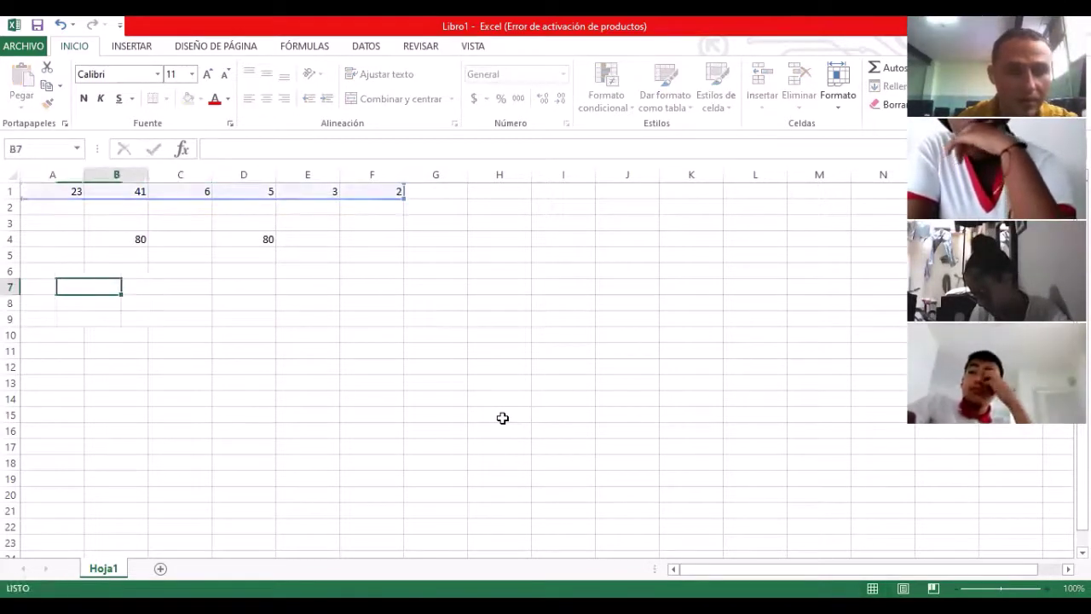
pyautogui.press('Right')
pyautogui.press('Up')
pyautogui.press('Up')
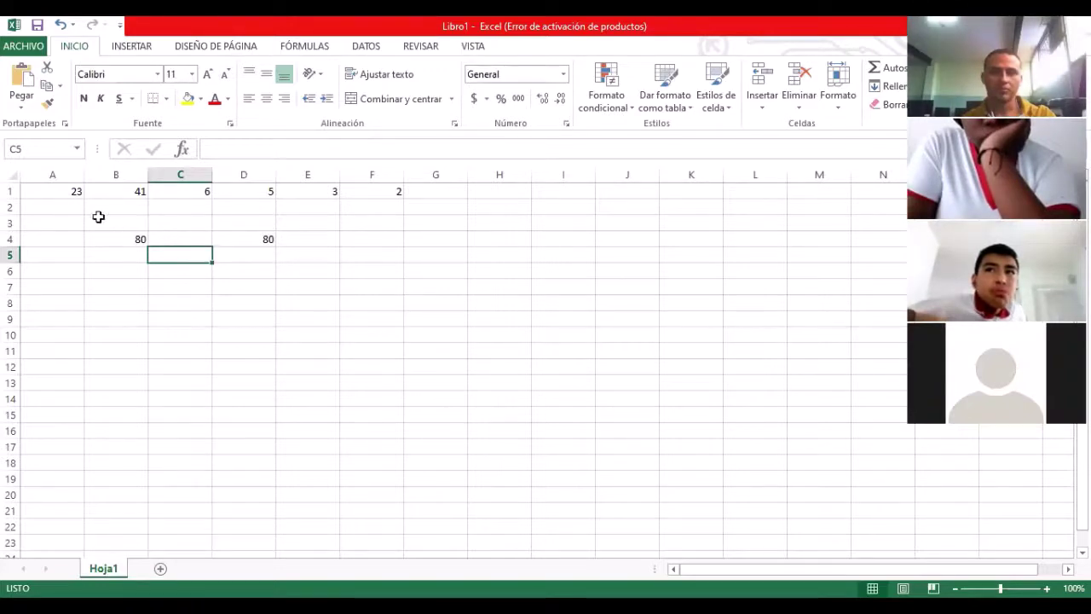
# Step: Delete the 80 totals in B4 and D4
pyautogui.click(132, 240)
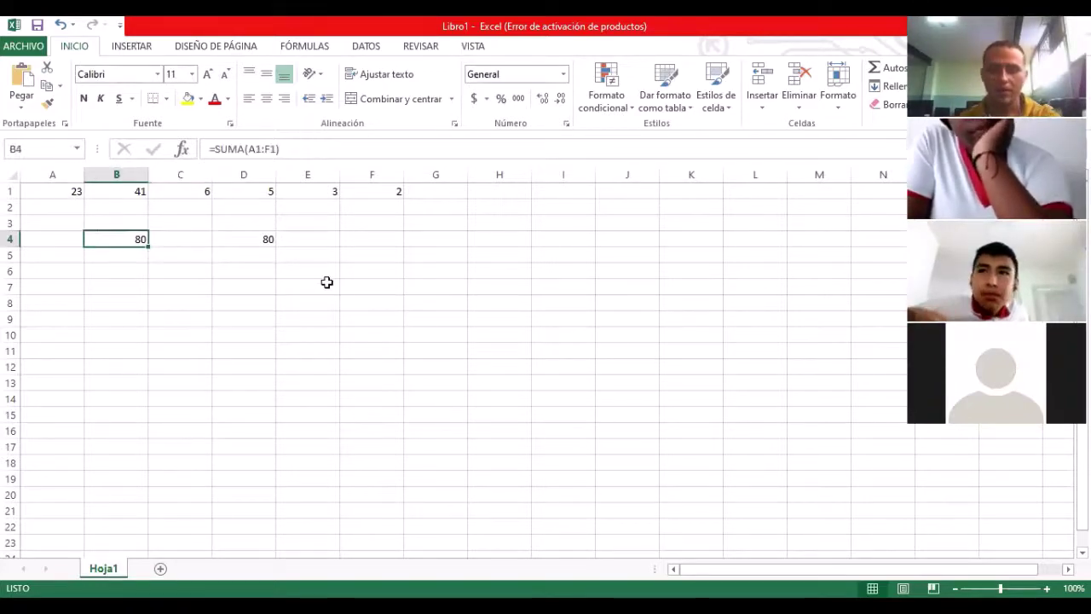
pyautogui.press('Delete')
pyautogui.press('Right')
pyautogui.press('Right')
pyautogui.press('Delete')
pyautogui.press('Left')
pyautogui.press('Left')
pyautogui.press('Left')
pyautogui.press('Up')
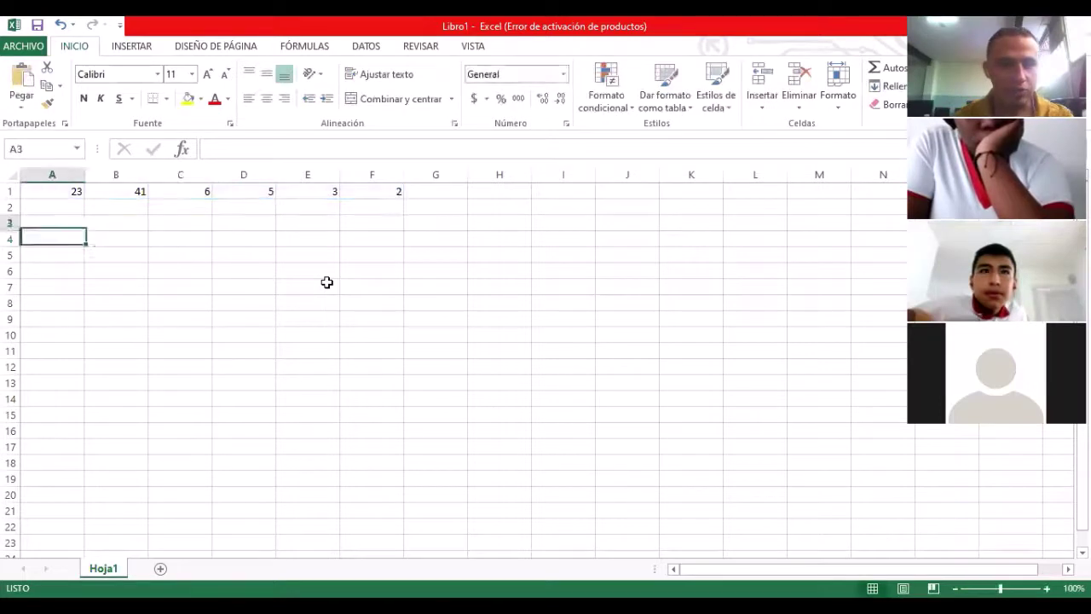
pyautogui.press('Up')
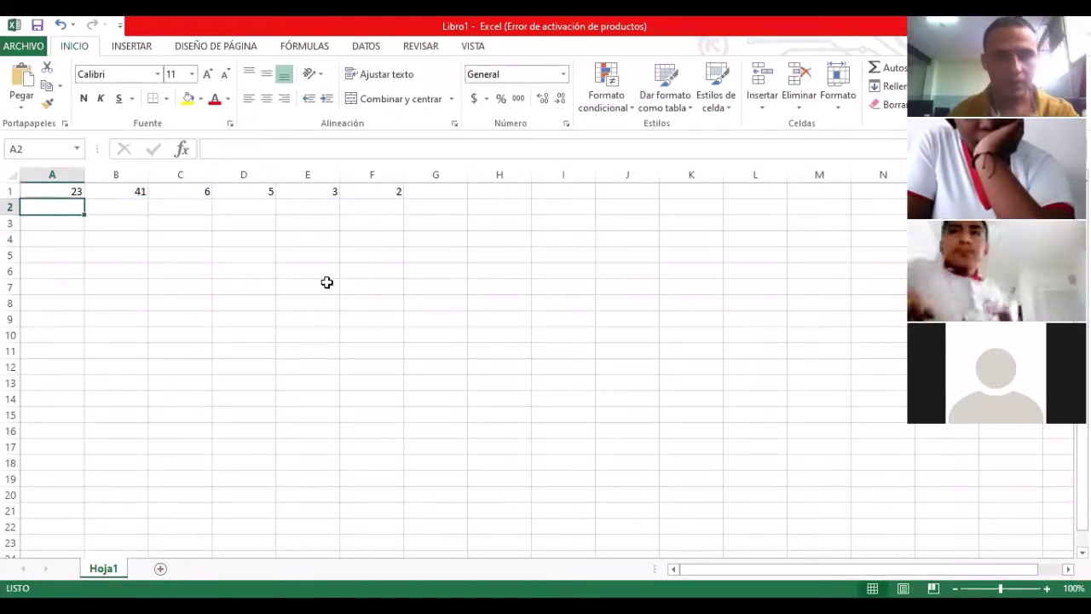
# Step: Type sample numbers across row 2 (34, 65, 7, 8, 2, 23) and down column F
pyautogui.write('=')
pyautogui.press('BackSpace')
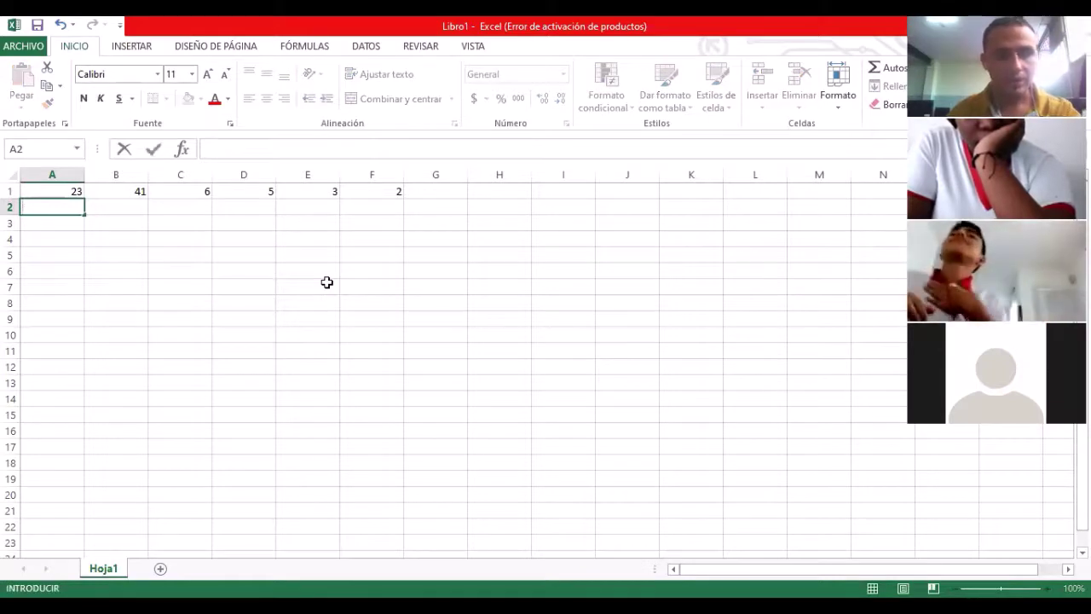
pyautogui.write('34')
pyautogui.press('Tab')
pyautogui.write('65')
pyautogui.press('Tab')
pyautogui.write('7\t8\t2\t23')
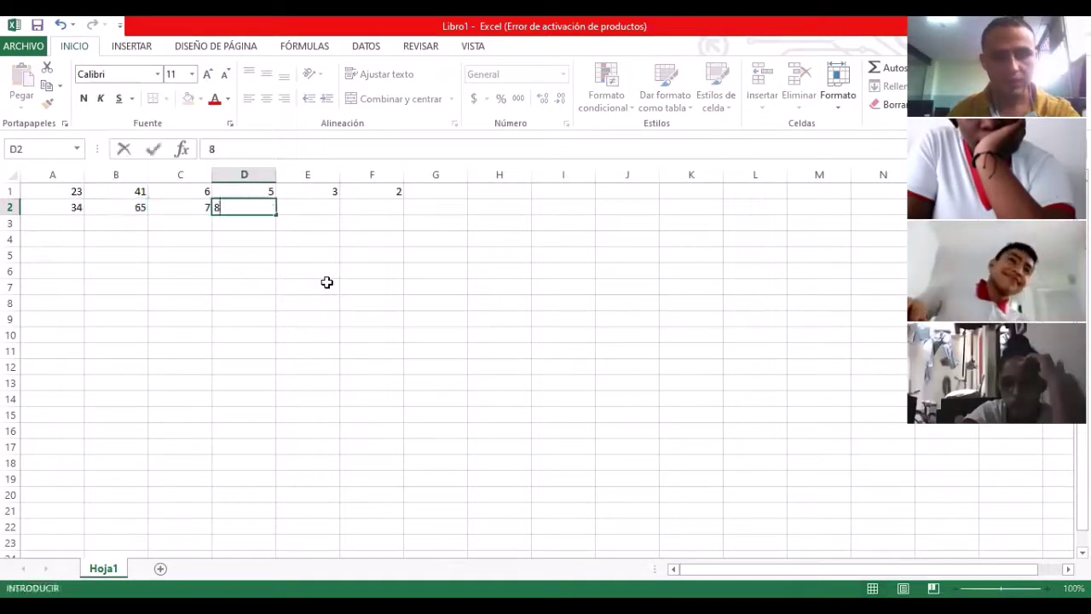
pyautogui.press('Down')
pyautogui.write('23')
pyautogui.press('Return')
pyautogui.write('23')
pyautogui.press('Left')
pyautogui.write('42 32')
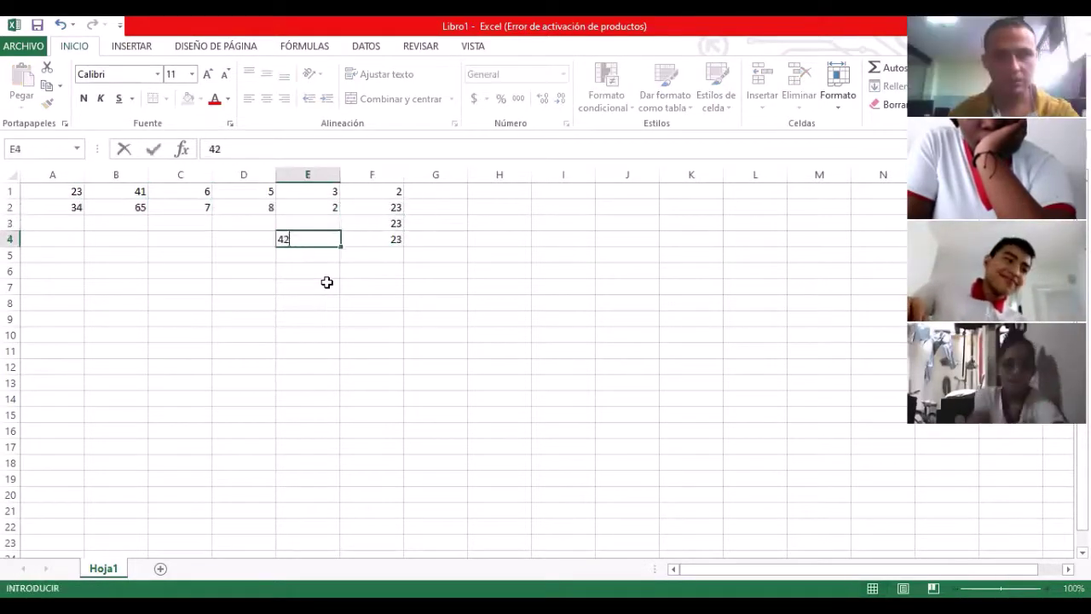
pyautogui.press('Left')
pyautogui.write('42 1')
pyautogui.press('Left')
pyautogui.write('212')
pyautogui.press('Up')
# Step: Fill the remaining cells of rows 3–6 with numbers such as 12, 56, 657, 9, 984 and 23
pyautogui.write('12')
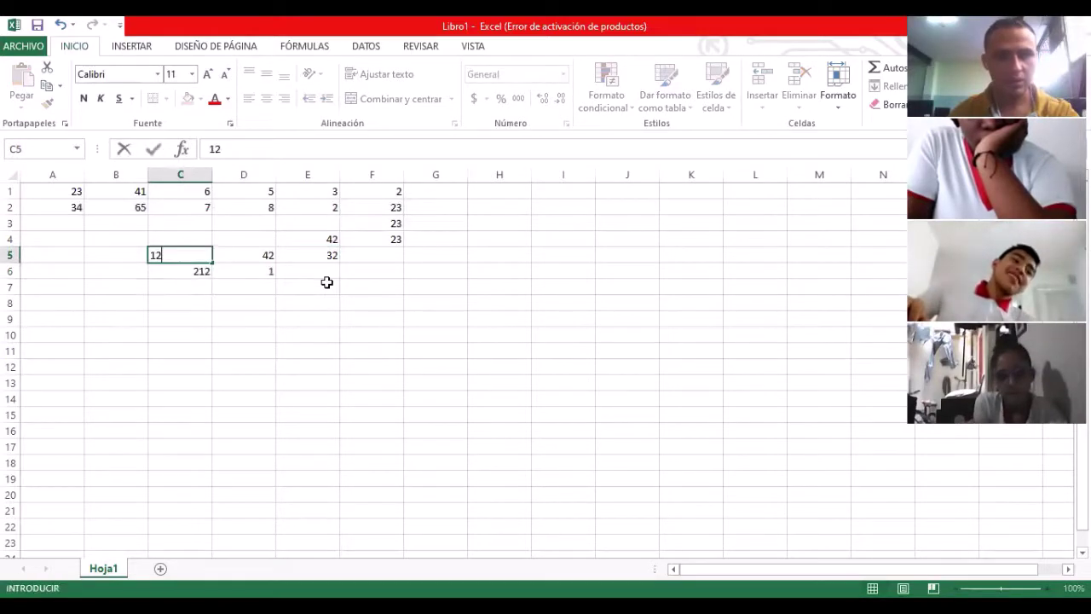
pyautogui.press('Up')
pyautogui.press('Left')
pyautogui.write('56')
pyautogui.press('Right')
pyautogui.press('Up')
pyautogui.write('657')
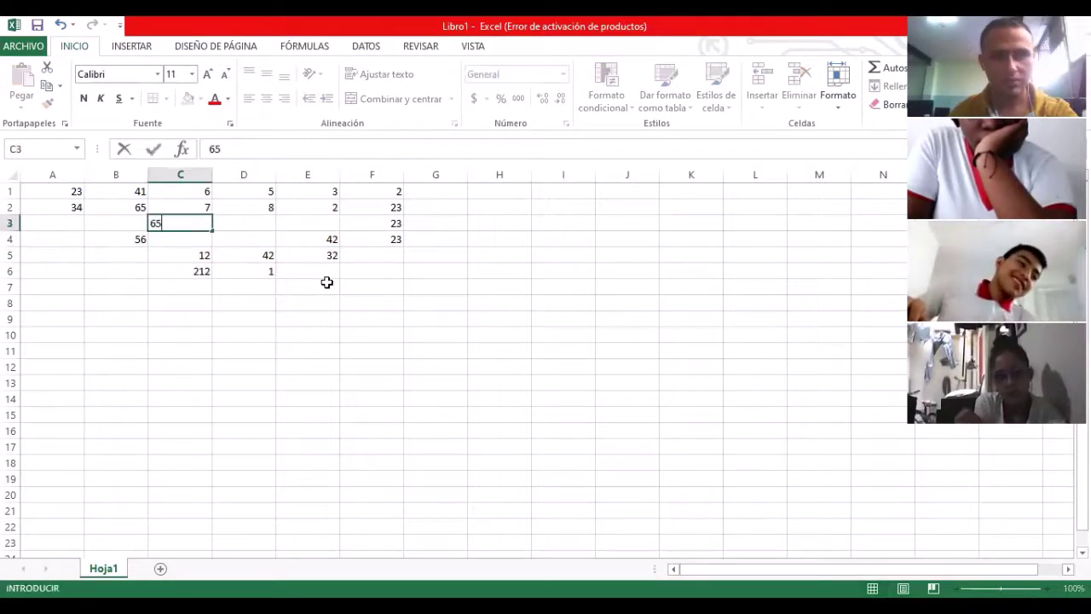
pyautogui.press('Tab')
pyautogui.write('9')
pyautogui.press('Tab')
pyautogui.write('984')
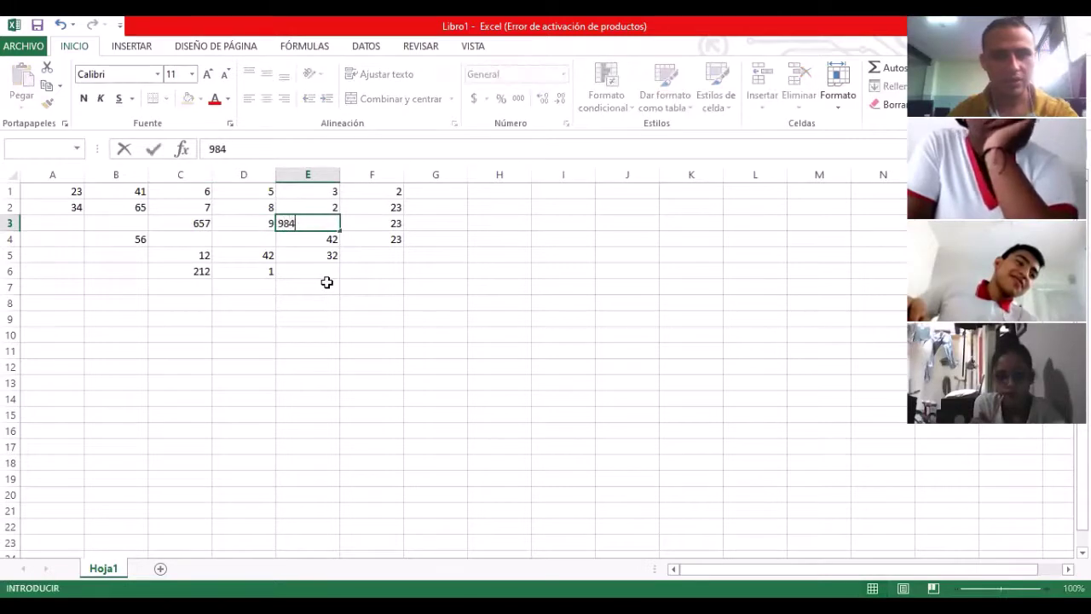
pyautogui.press('Left')
pyautogui.press('Left')
pyautogui.press('Left')
pyautogui.press('Left')
pyautogui.write('12')
pyautogui.press('Down')
pyautogui.write('23')
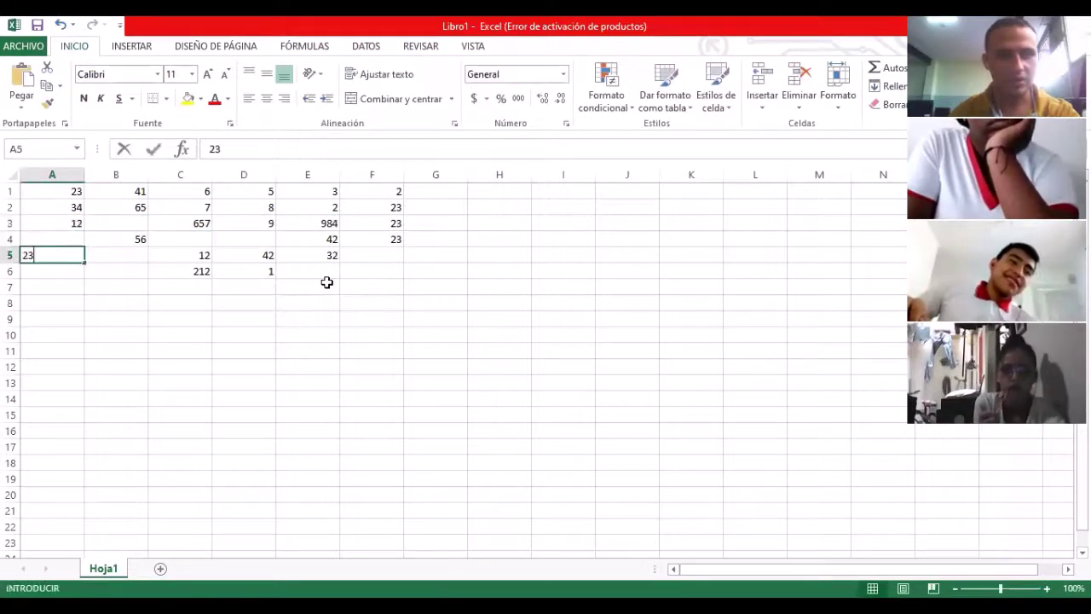
pyautogui.press('Down')
pyautogui.write('23')
pyautogui.press('Down')
pyautogui.press('Right')
pyautogui.write('23')
pyautogui.press('Up')
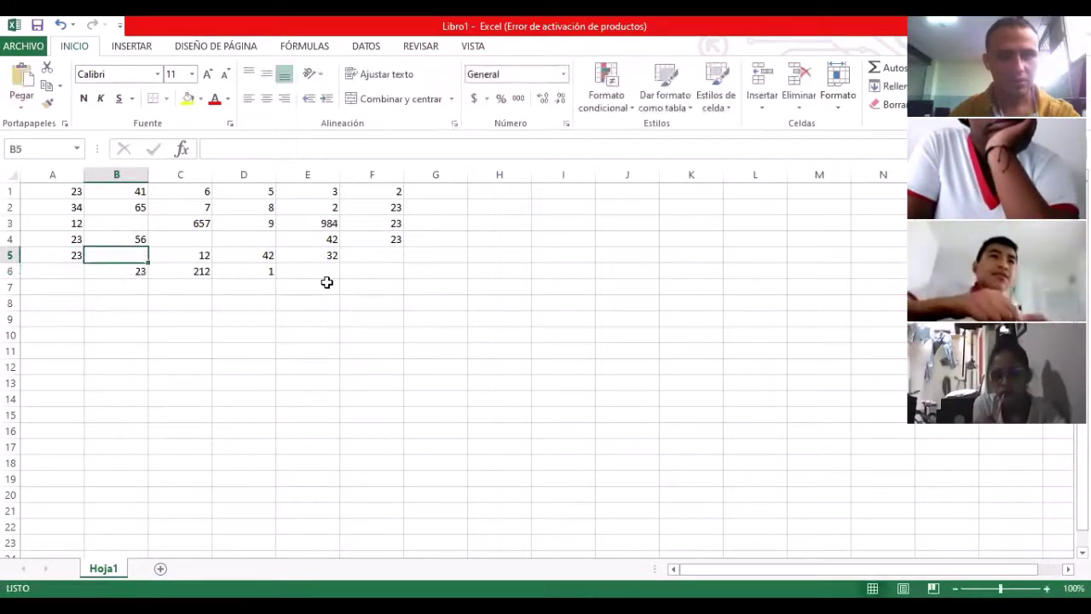
pyautogui.press('Down')
pyautogui.press('Left')
pyautogui.write('23')
pyautogui.press('Right')
pyautogui.press('Up')
pyautogui.write('23')
pyautogui.hotkey('ctrl', 'Return')
# Step: Select the A1:F6 block, delete all its numbers, and return to A1
pyautogui.press('Up')
pyautogui.press('Up')
pyautogui.press('Up')
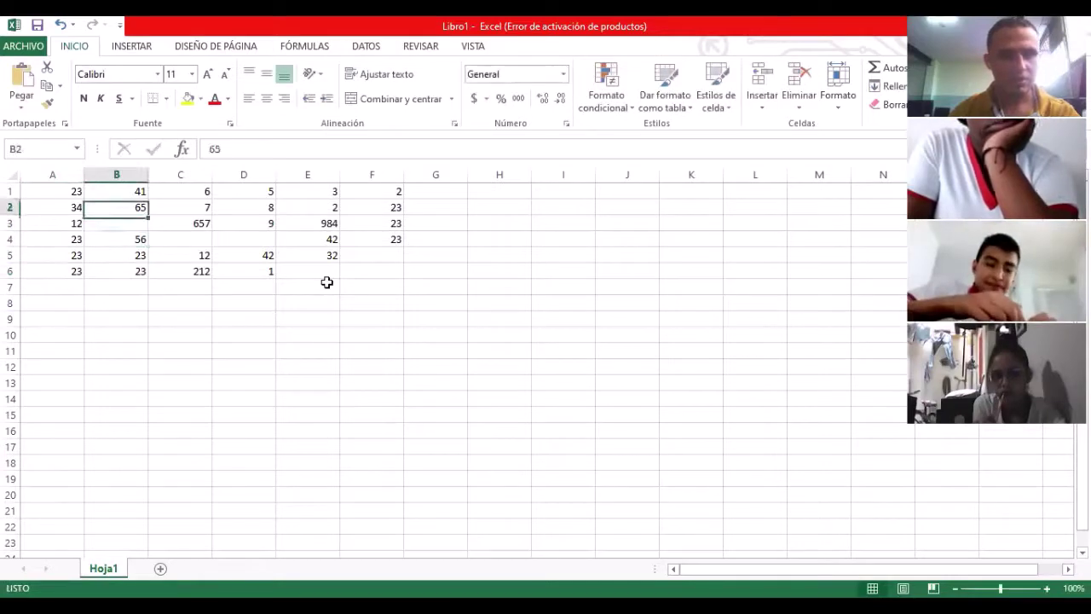
pyautogui.press('Up')
pyautogui.press('Left')
pyautogui.hotkey('shift', 'Right')
pyautogui.hotkey('shift', 'Right')
pyautogui.hotkey('shift', 'Right')
pyautogui.hotkey('shift', 'Right')
pyautogui.hotkey('shift', 'Right')
pyautogui.hotkey('shift', 'Right')
pyautogui.hotkey('shift', 'Right')
pyautogui.hotkey('shift', 'Right')
pyautogui.hotkey('shift', 'Right')
pyautogui.hotkey('shift', 'Right')
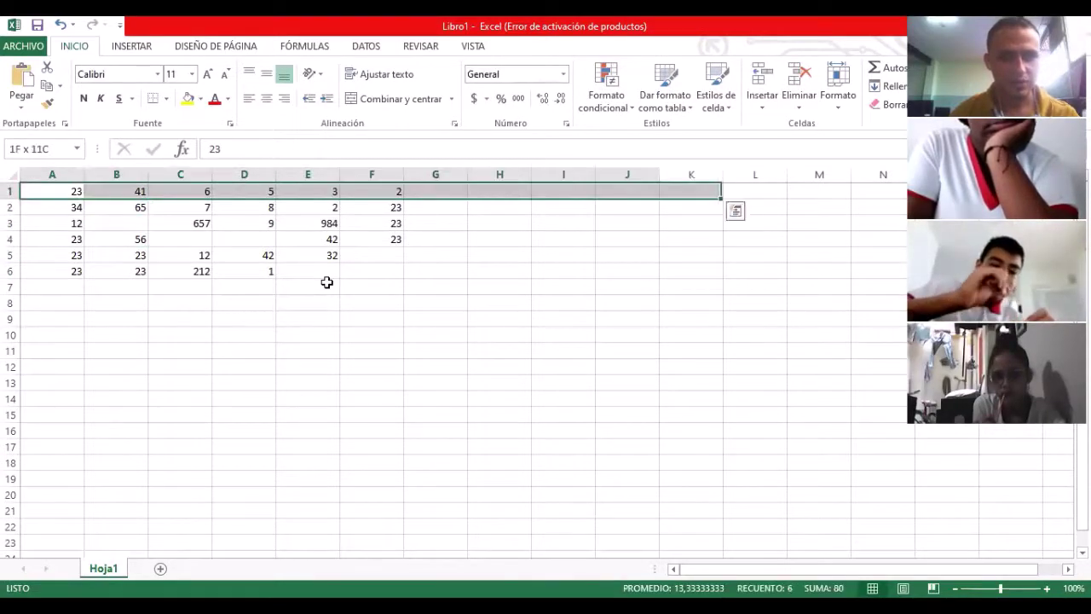
pyautogui.hotkey('shift', 'Left')
pyautogui.hotkey('shift', 'Left')
pyautogui.hotkey('shift', 'Left')
pyautogui.hotkey('shift', 'Left')
pyautogui.hotkey('shift', 'Left')
pyautogui.hotkey('shift', 'Down')
pyautogui.hotkey('shift', 'Down')
pyautogui.hotkey('shift', 'Down')
pyautogui.hotkey('shift', 'Down')
pyautogui.hotkey('shift', 'Down')
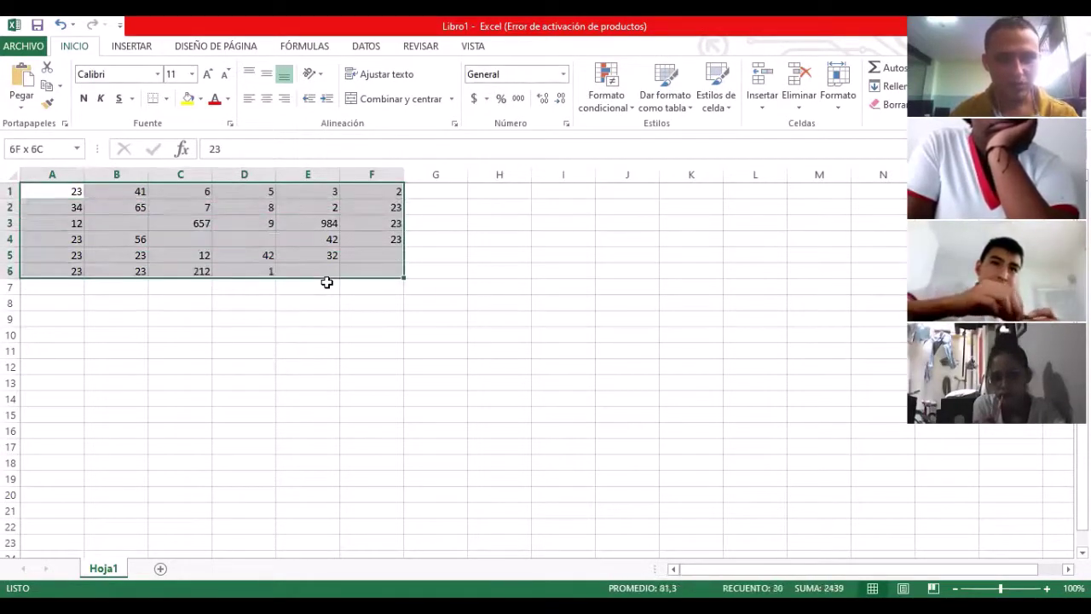
pyautogui.press('Delete')
pyautogui.press('Down')
pyautogui.press('Up')
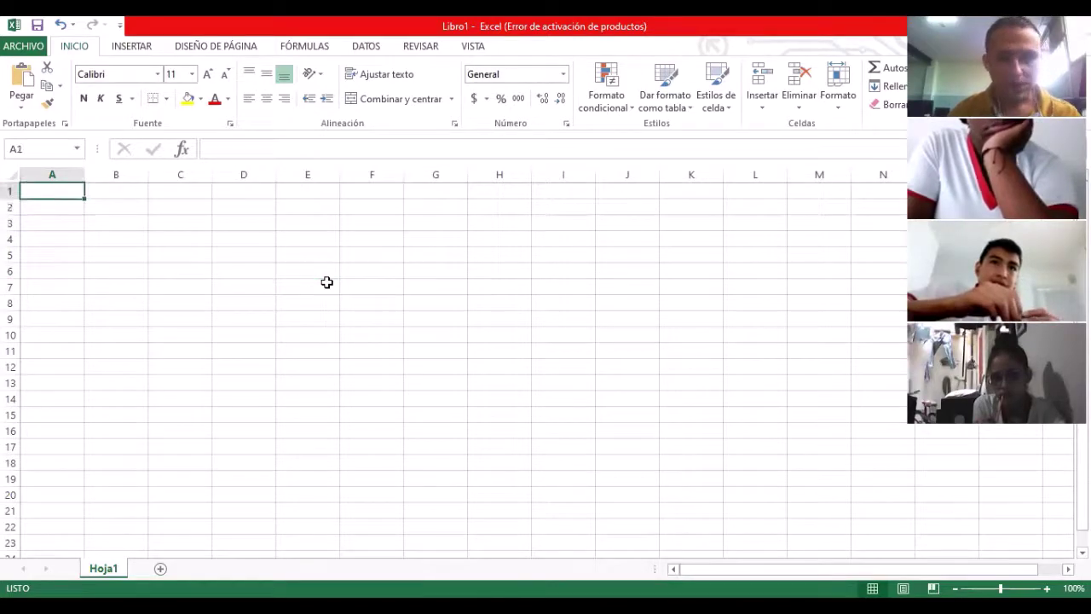
# Step: Enter =ALEATORIO.ENTRE(0;100) in cell A1
pyautogui.write('=')
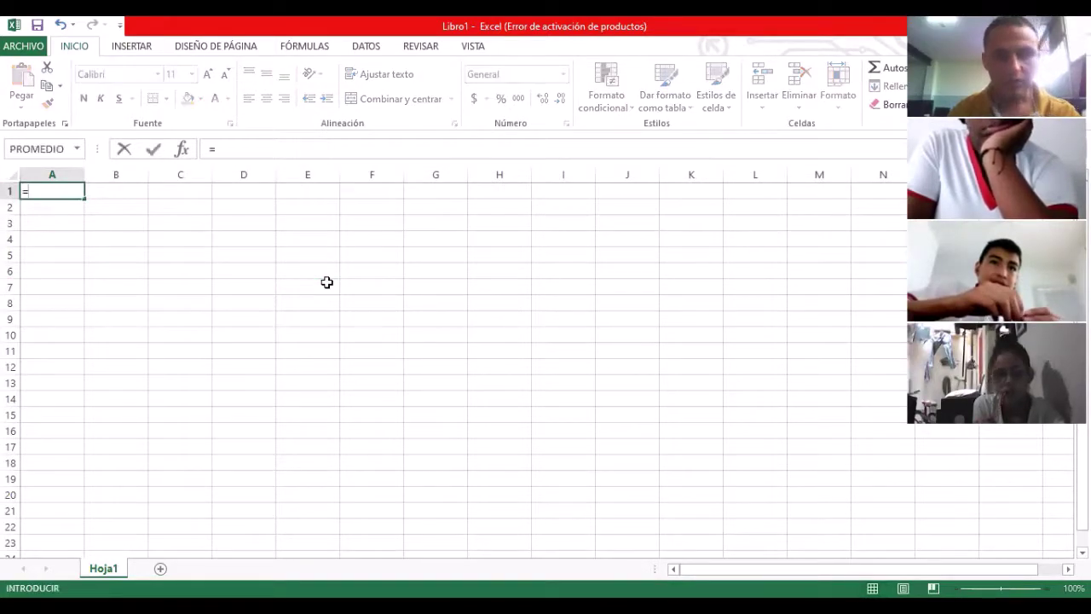
pyautogui.write('ALEA')
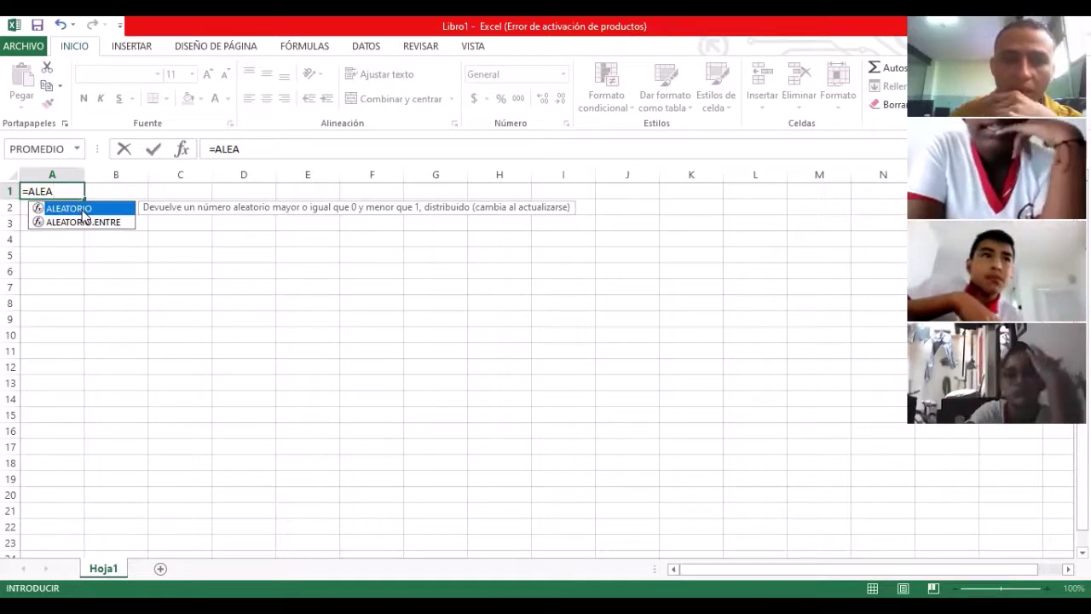
pyautogui.click(82, 224)
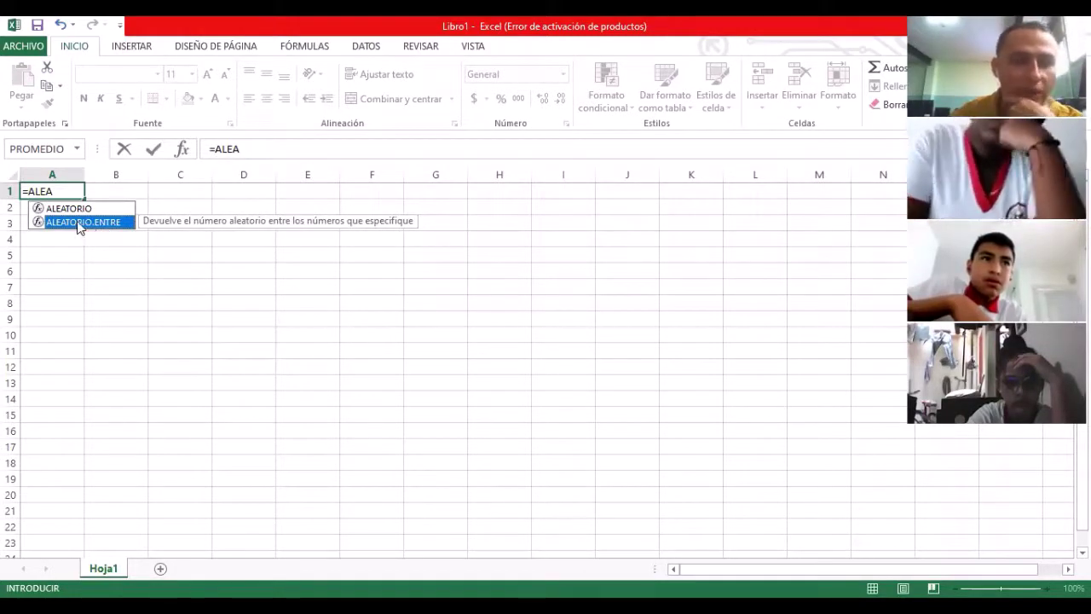
pyautogui.doubleClick(77, 222)
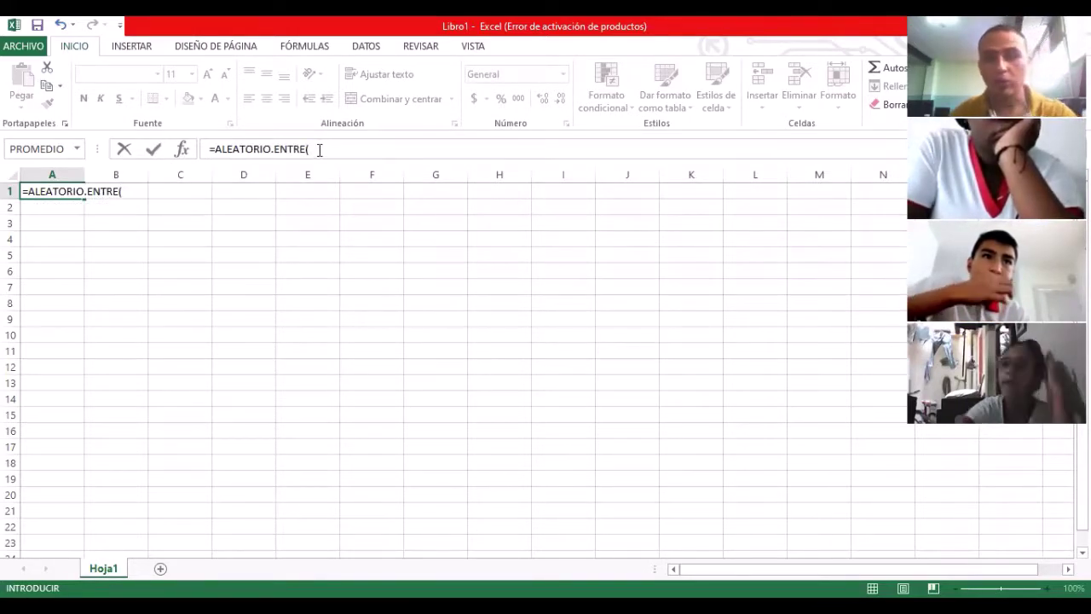
pyautogui.click(318, 149)
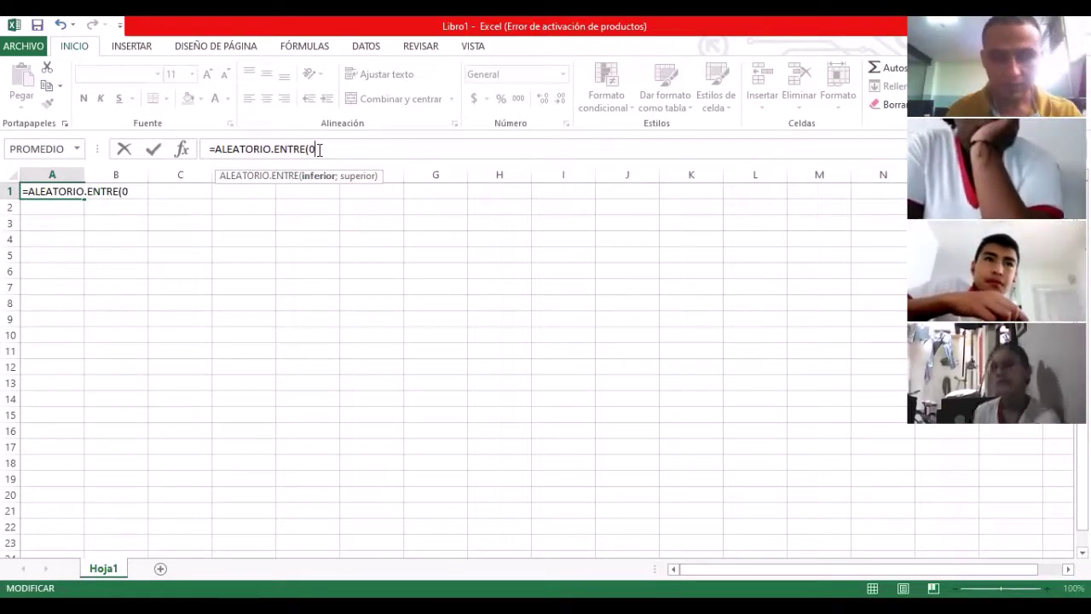
pyautogui.write(';1')
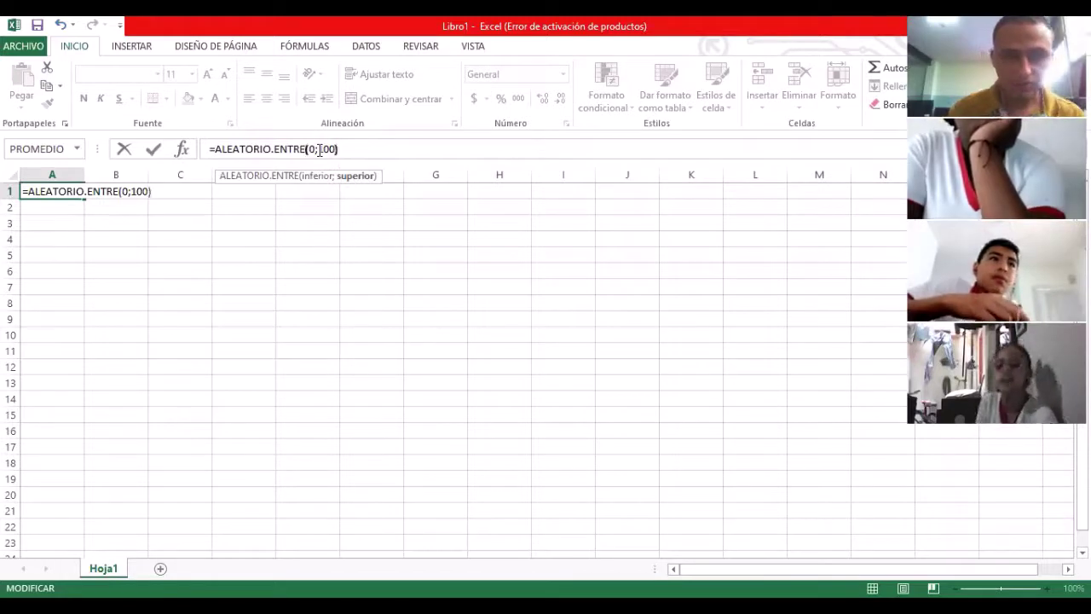
pyautogui.write('00)')
pyautogui.press('Return')
# Step: Copy A1's random formula across row 1 to I1 and start dragging it downward
pyautogui.press('Up')
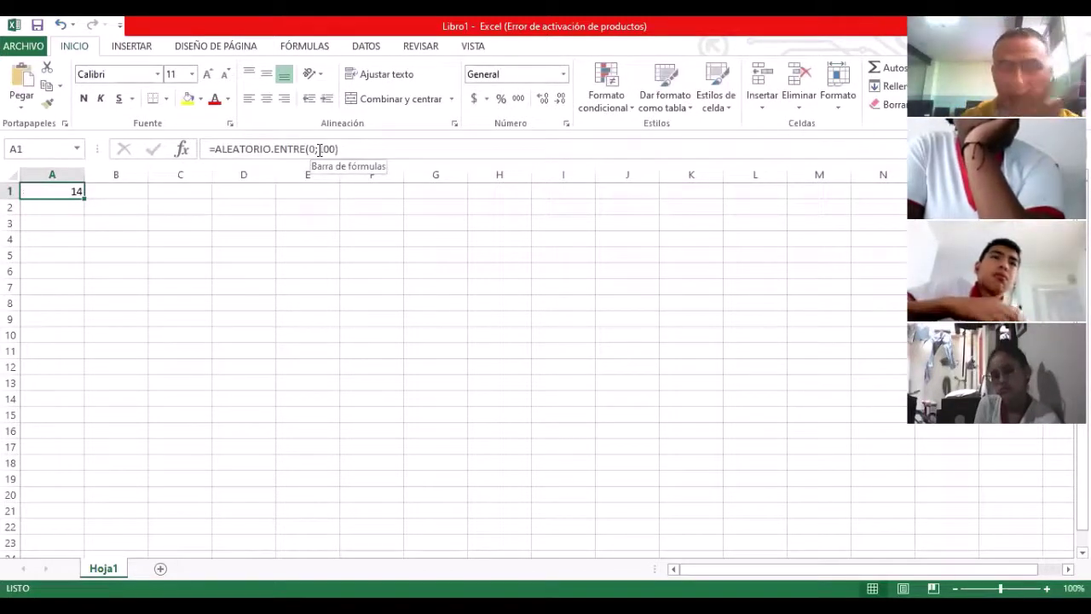
pyautogui.press('Right')
pyautogui.press('Left')
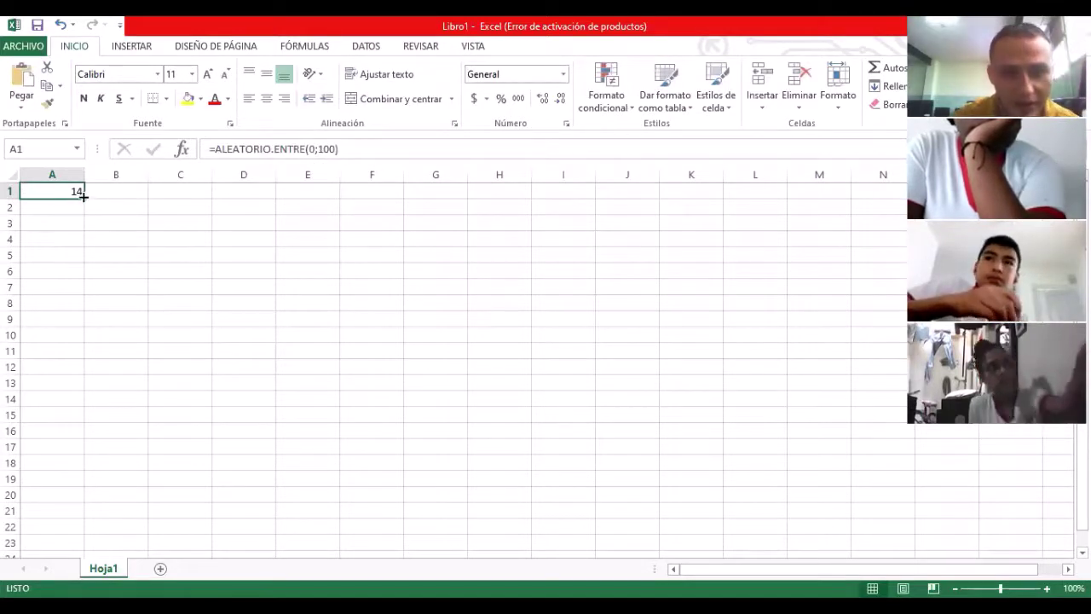
pyautogui.moveTo(86, 196); pyautogui.dragTo(577, 202)
pyautogui.click(564, 190)
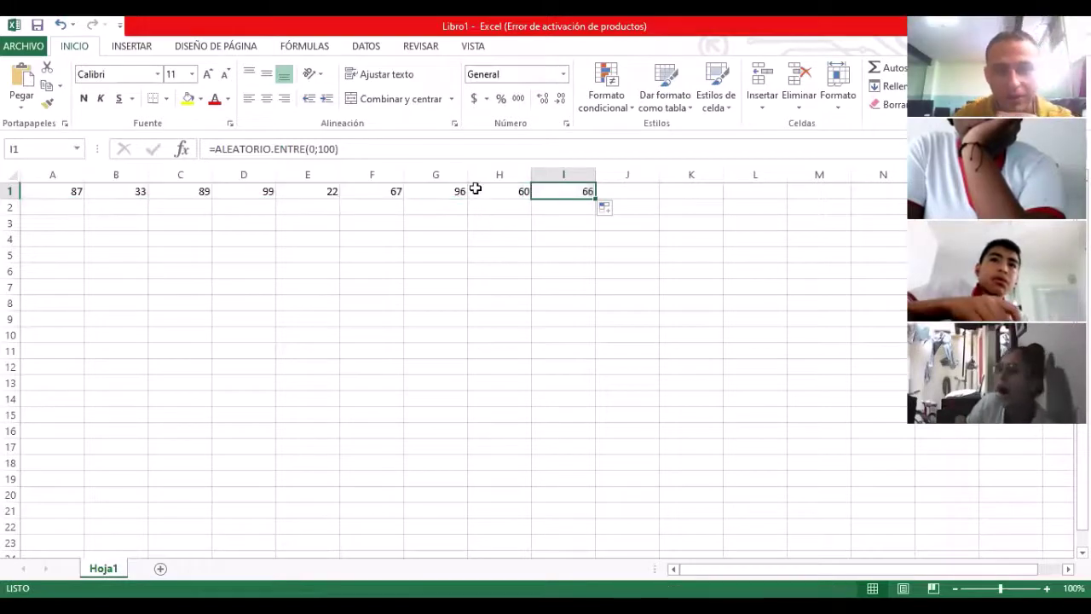
pyautogui.click(438, 189)
pyautogui.click(251, 190)
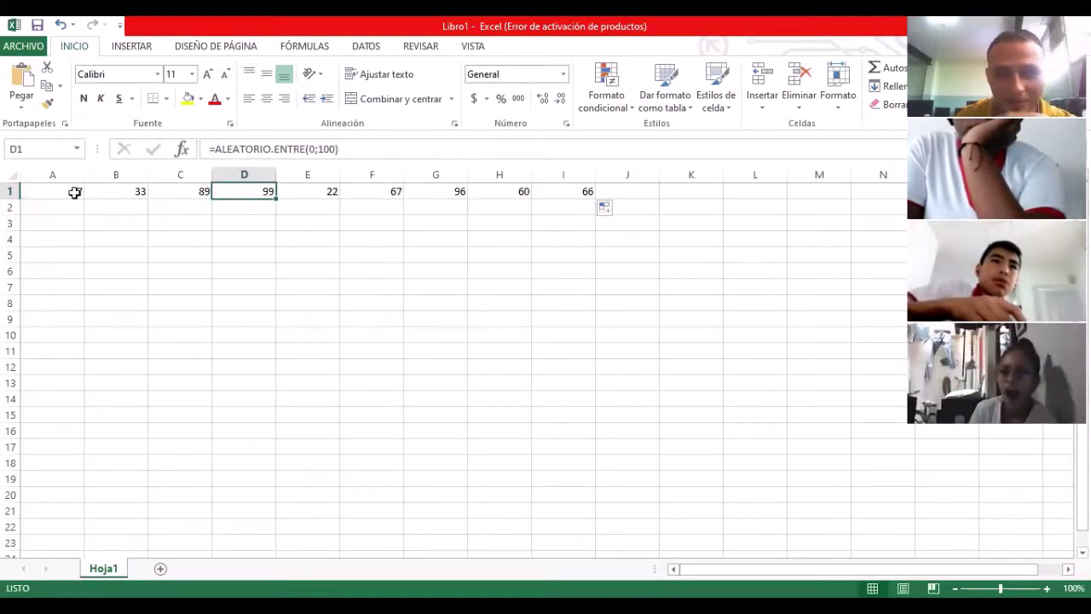
pyautogui.moveTo(75, 193); pyautogui.dragTo(556, 470)
# Step: Extend the random formula down to row 18 and check cells across the A1:I18 block
pyautogui.click(247, 306)
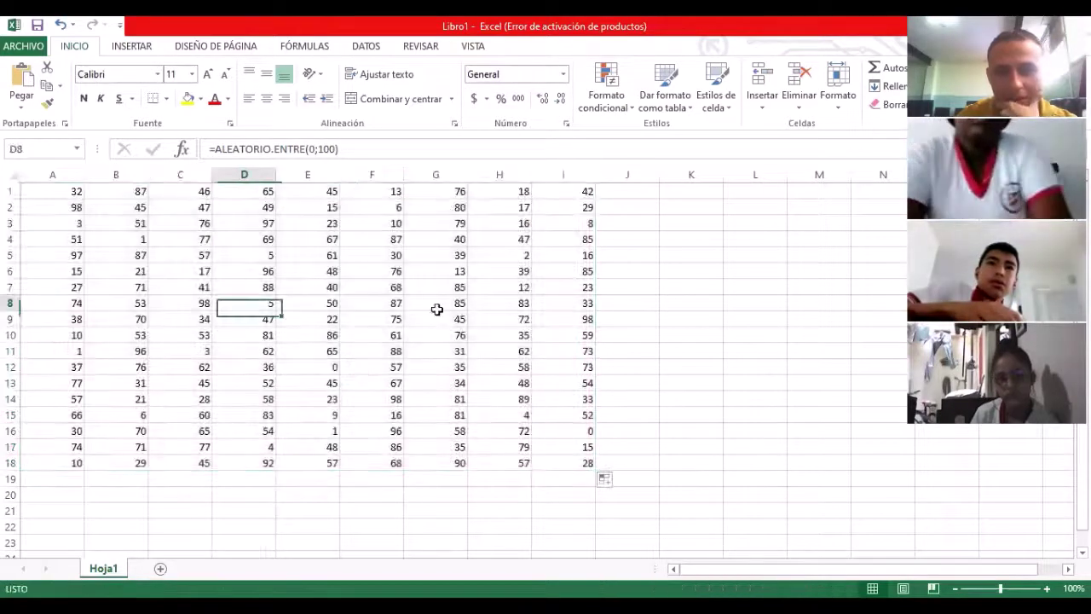
pyautogui.click(435, 316)
pyautogui.click(560, 286)
pyautogui.click(564, 253)
pyautogui.click(480, 252)
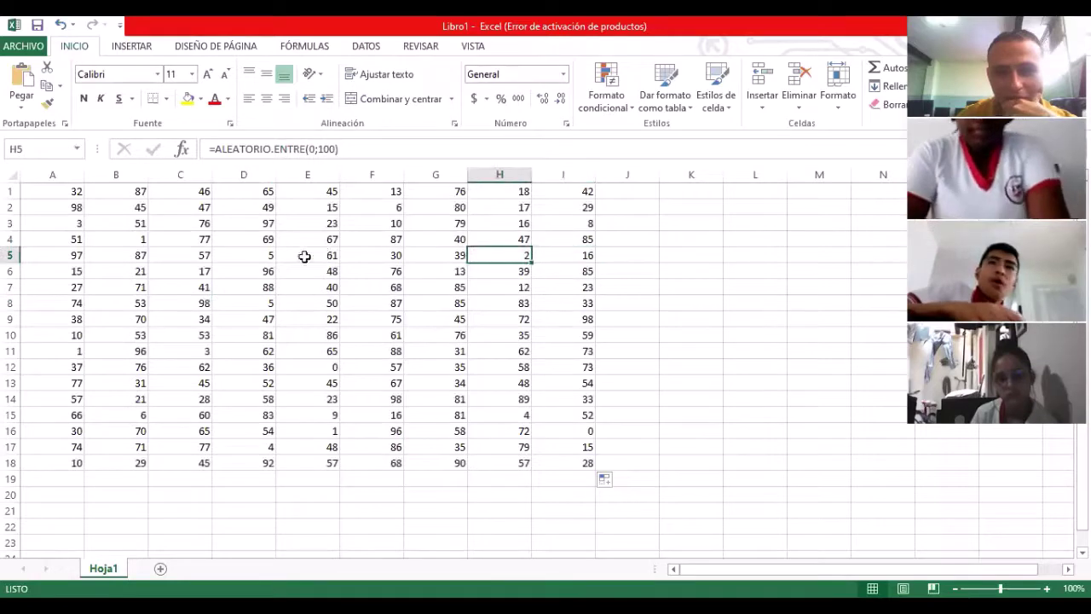
pyautogui.click(305, 253)
pyautogui.click(247, 287)
pyautogui.click(181, 317)
pyautogui.click(116, 271)
pyautogui.click(307, 254)
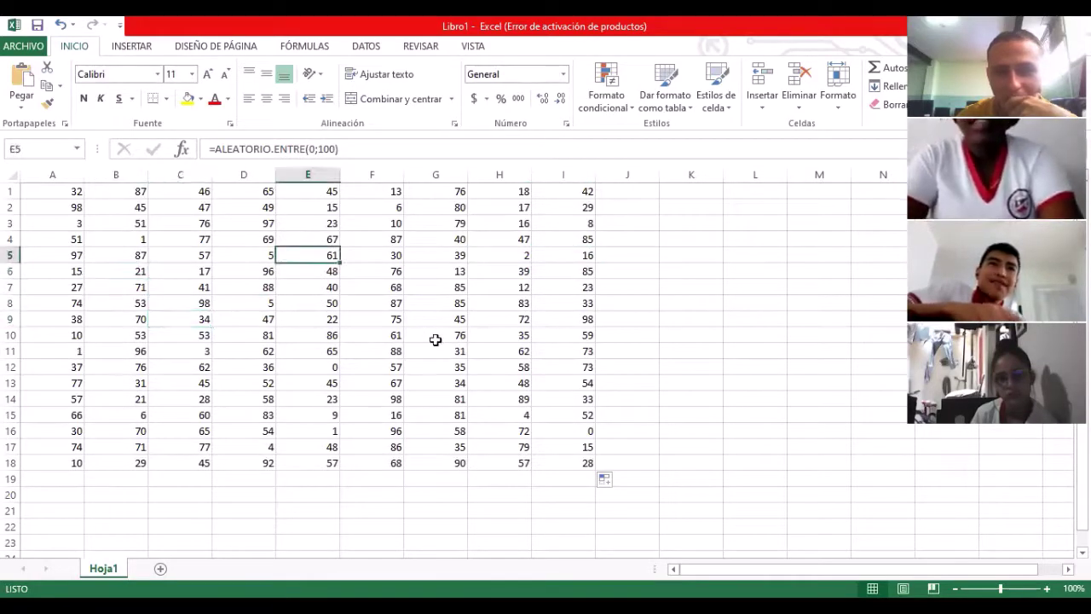
pyautogui.click(493, 337)
pyautogui.click(514, 239)
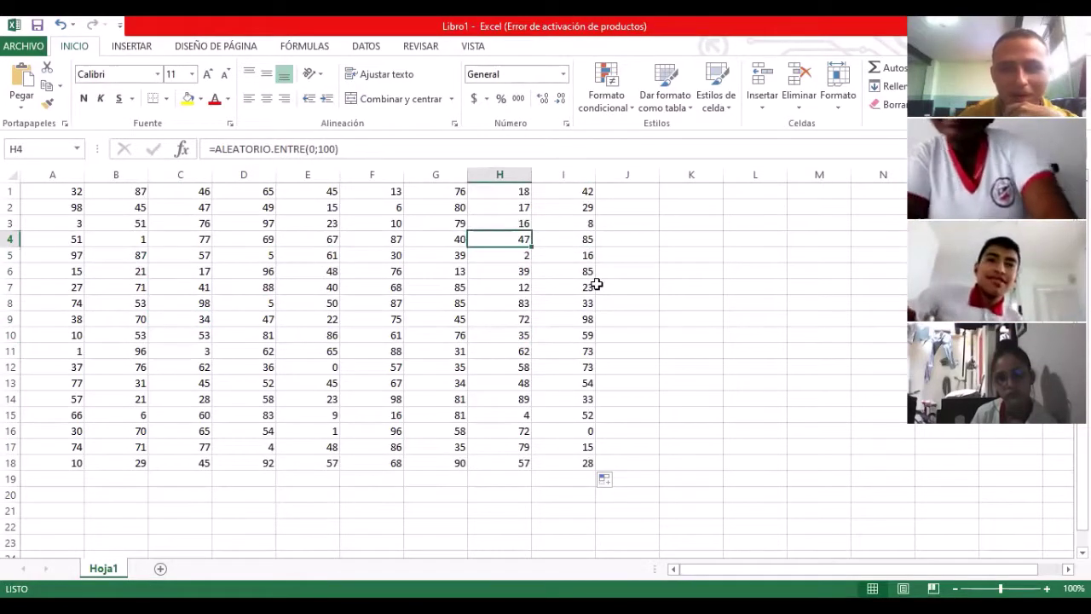
pyautogui.press('Down')
pyautogui.press('Up')
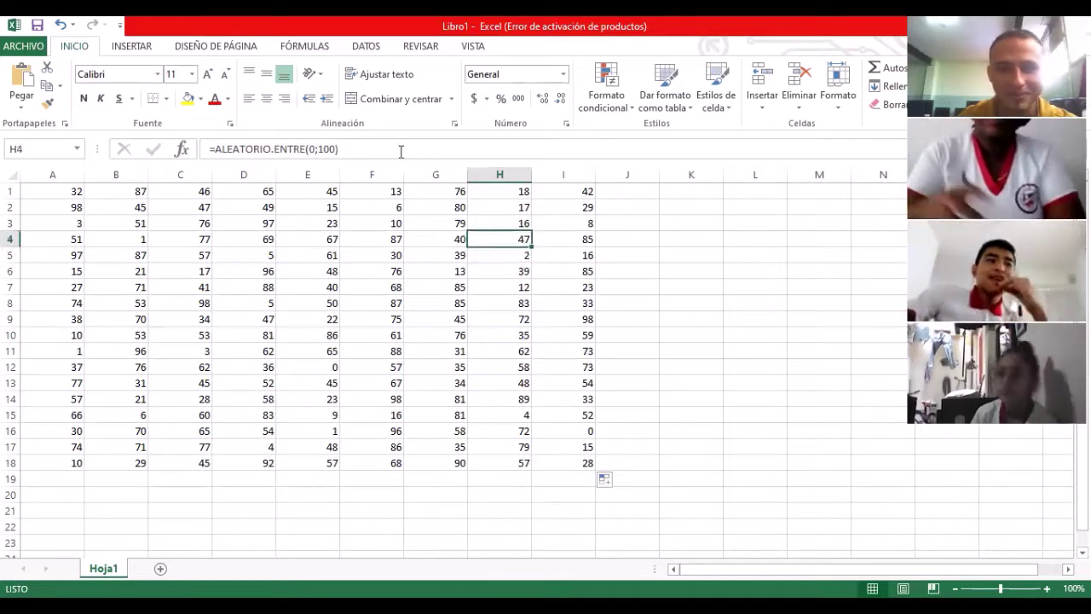
# Step: Recalculate the random values by re-entering the formulas in H4, F5, C6, F3, H7 and B10
pyautogui.click(400, 150)
pyautogui.press('Return')
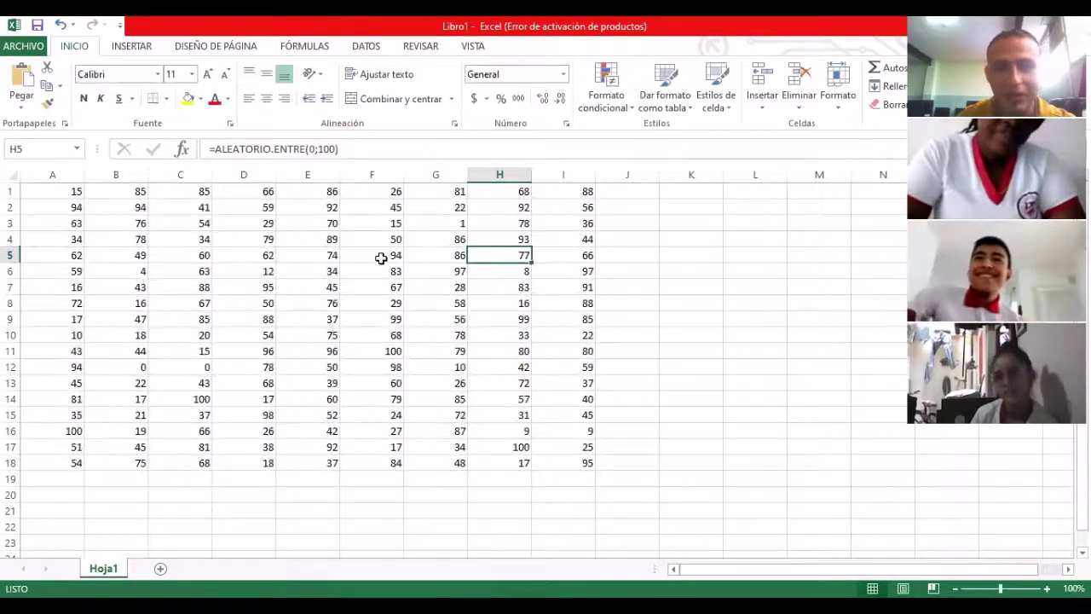
pyautogui.click(375, 256)
pyautogui.click(353, 149)
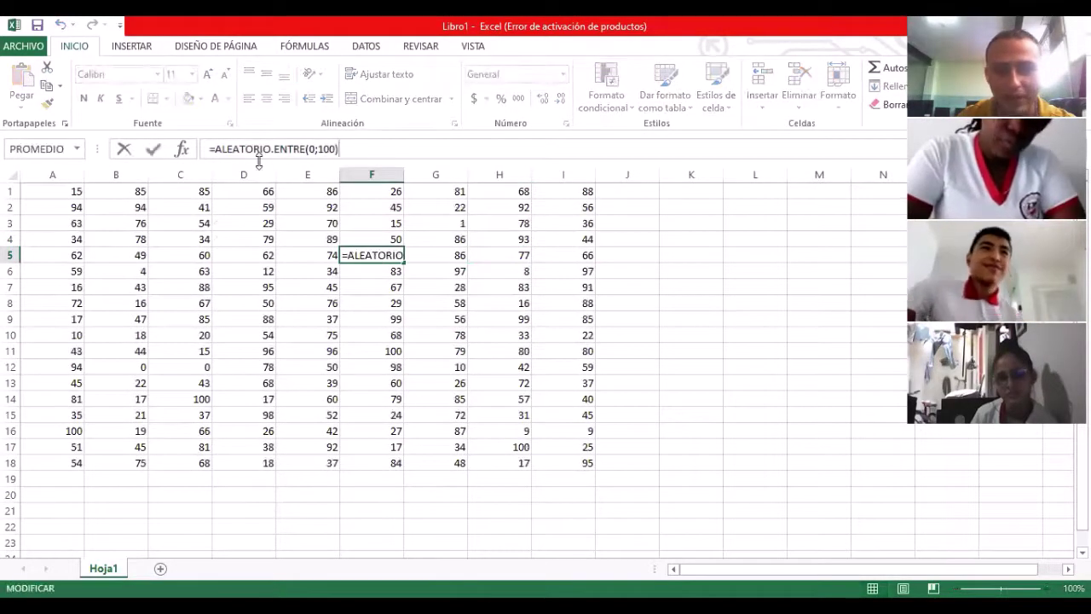
pyautogui.press('Return')
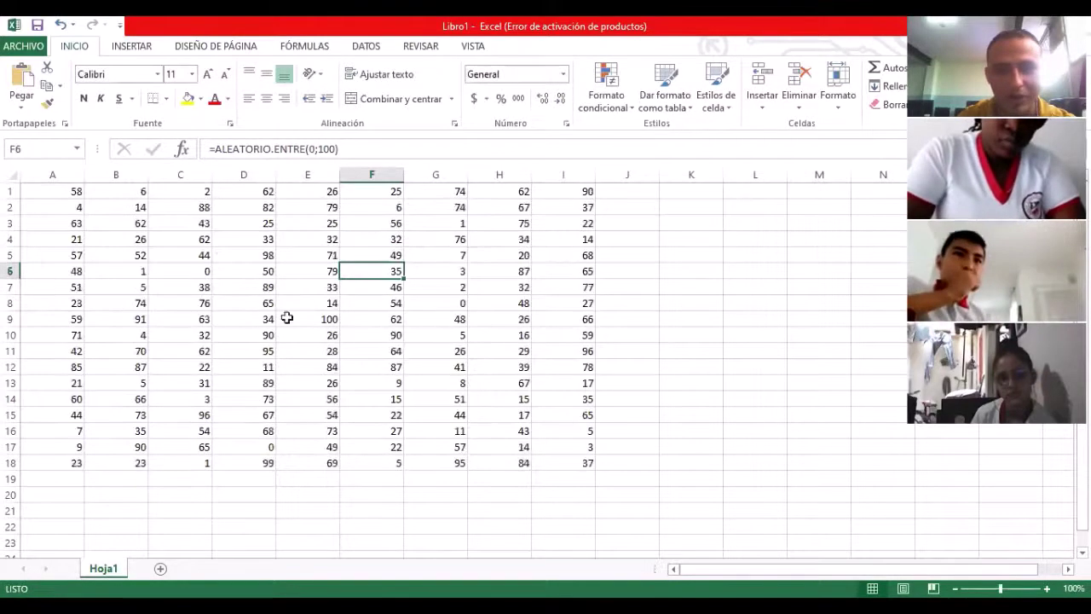
pyautogui.click(191, 271)
pyautogui.click(360, 150)
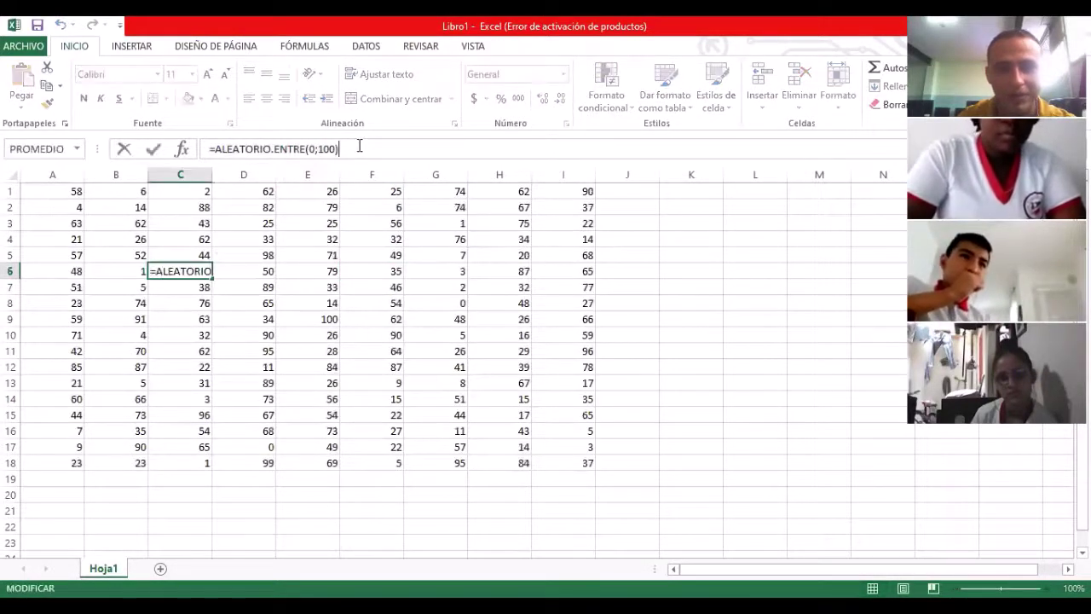
pyautogui.press('Return')
pyautogui.click(384, 223)
pyautogui.click(380, 149)
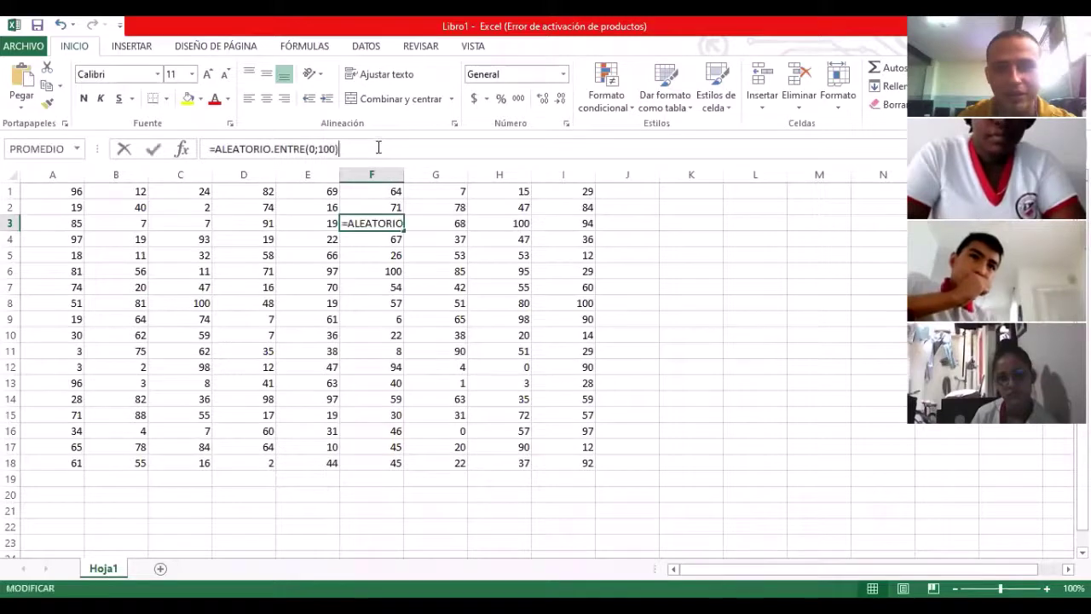
pyautogui.press('Return')
pyautogui.click(519, 287)
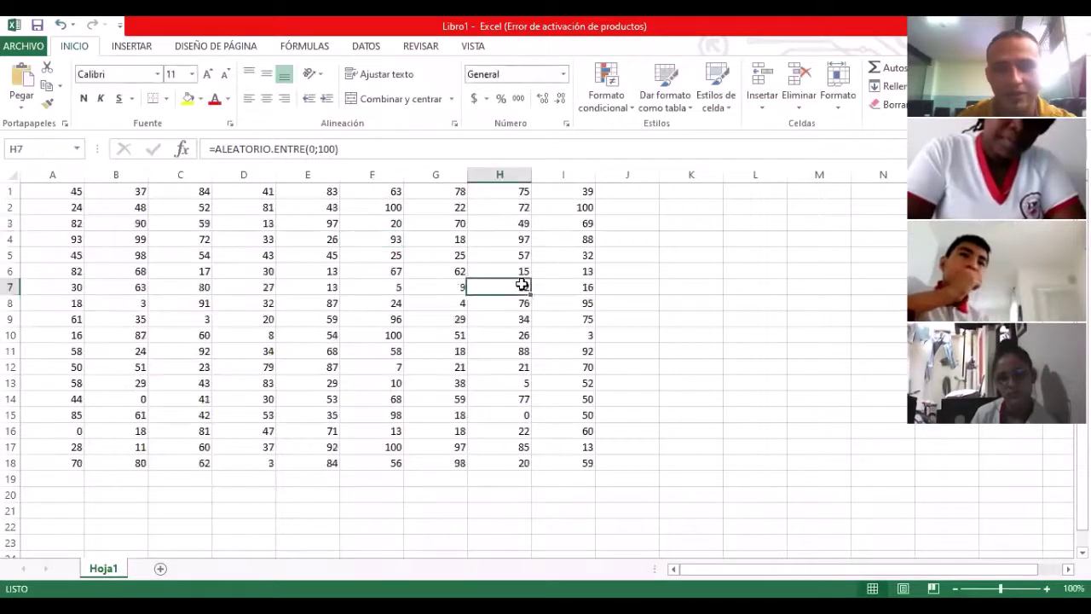
pyautogui.click(371, 146)
pyautogui.press('Return')
pyautogui.click(135, 336)
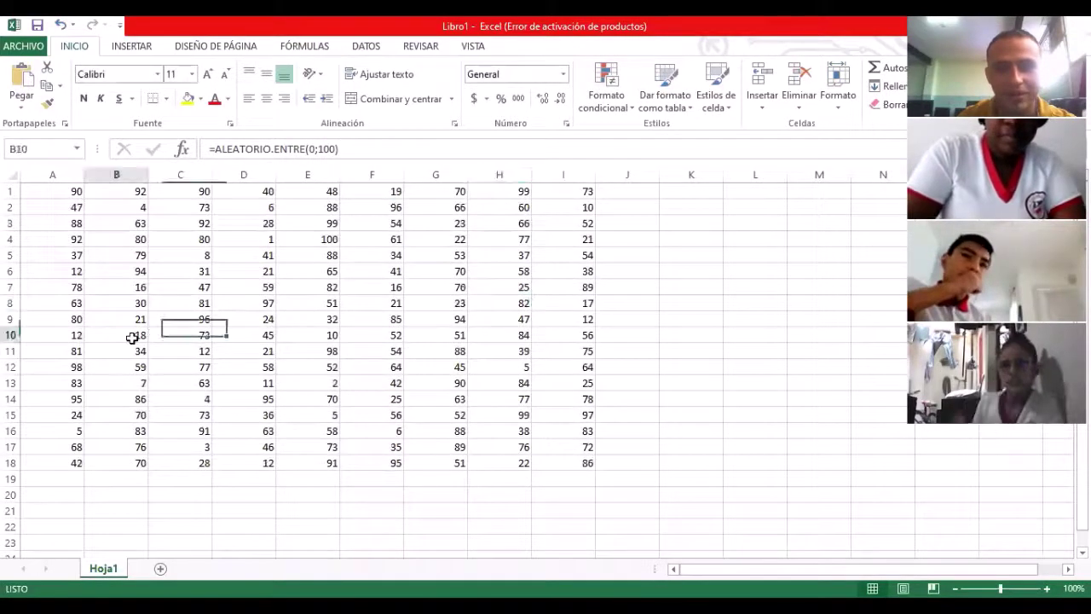
pyautogui.click(364, 146)
pyautogui.press('Return')
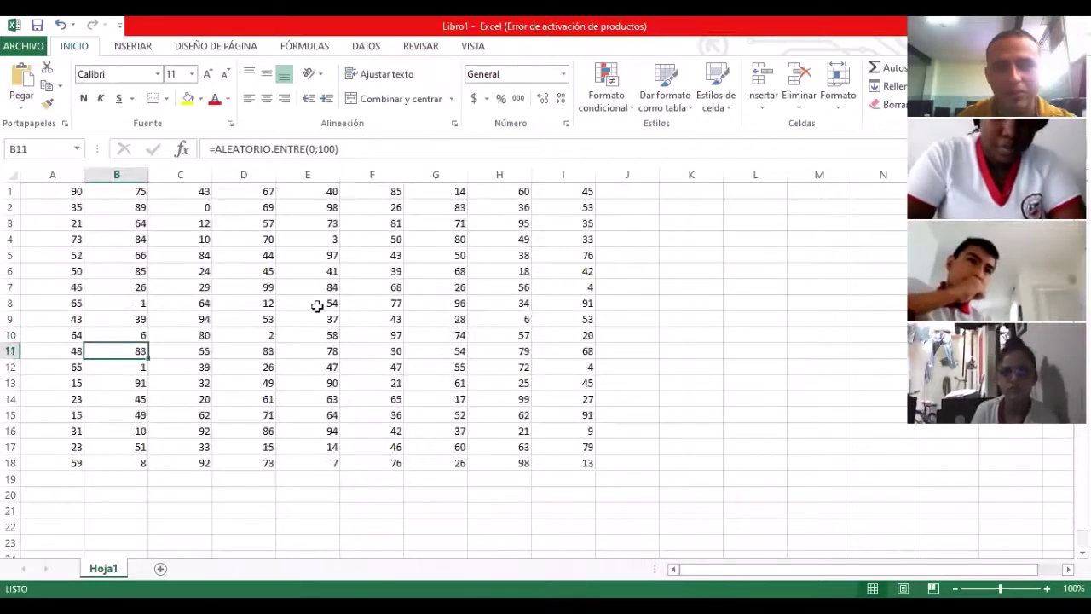
pyautogui.click(315, 303)
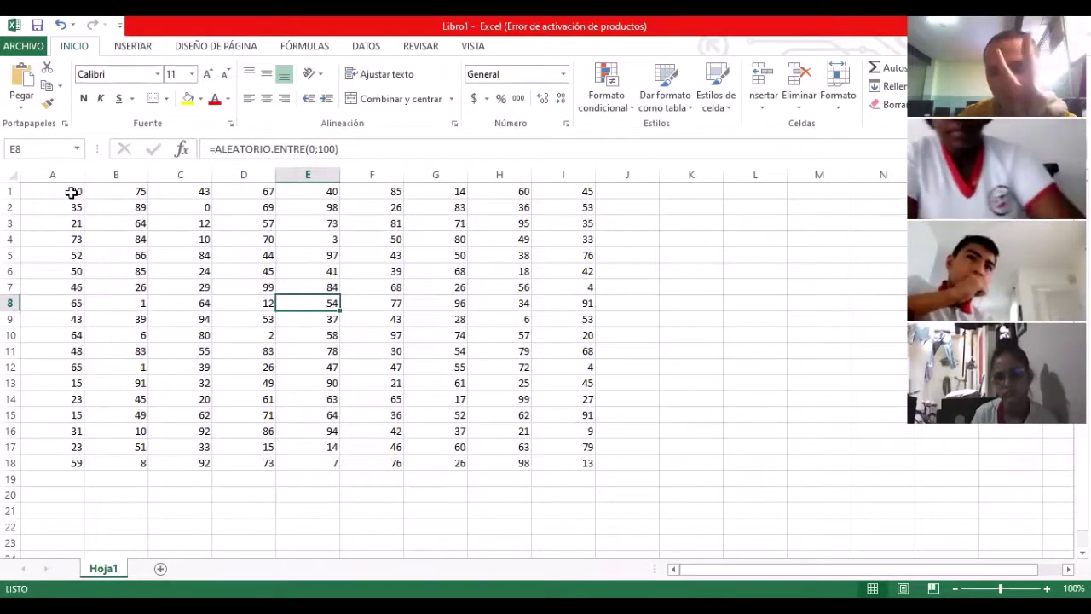
# Step: Enter =CONTAR(A1:I18) in K6 to count the numbers in the block, returning 162
pyautogui.moveTo(82, 194); pyautogui.dragTo(553, 461)
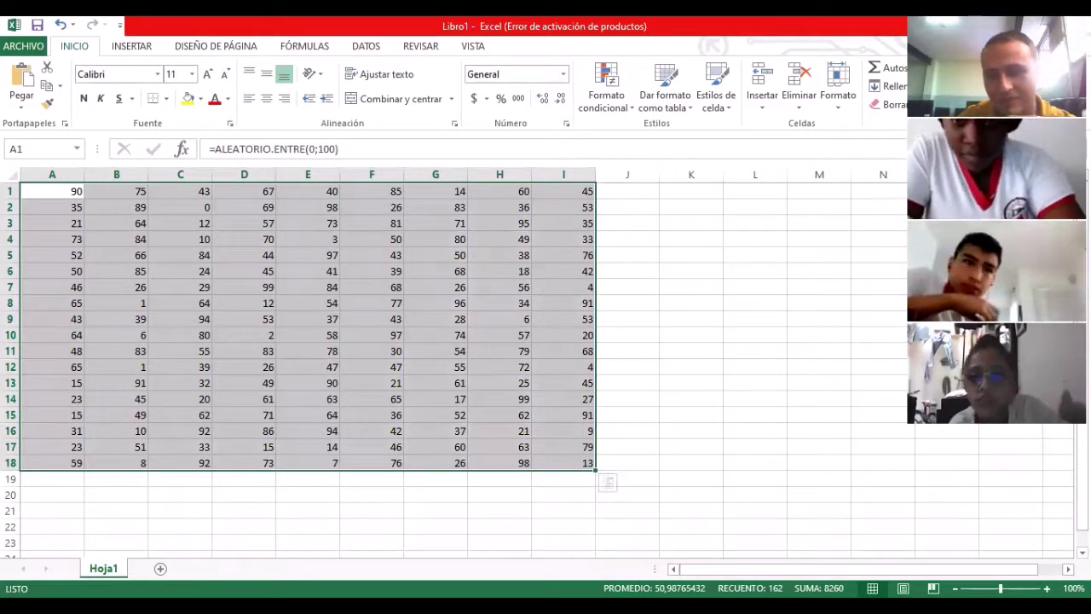
pyautogui.click(639, 287)
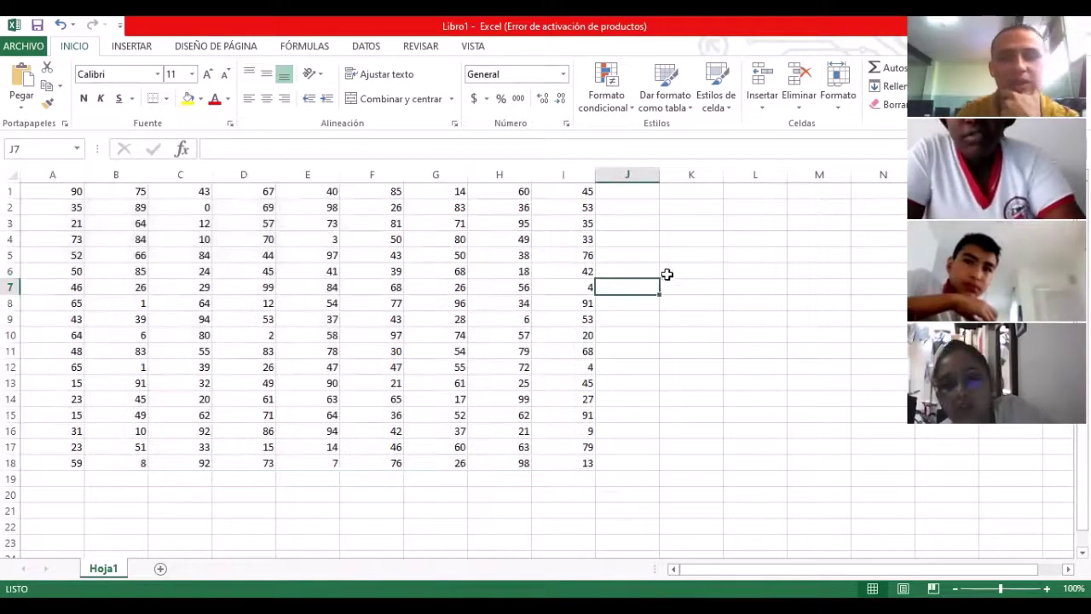
pyautogui.click(668, 273)
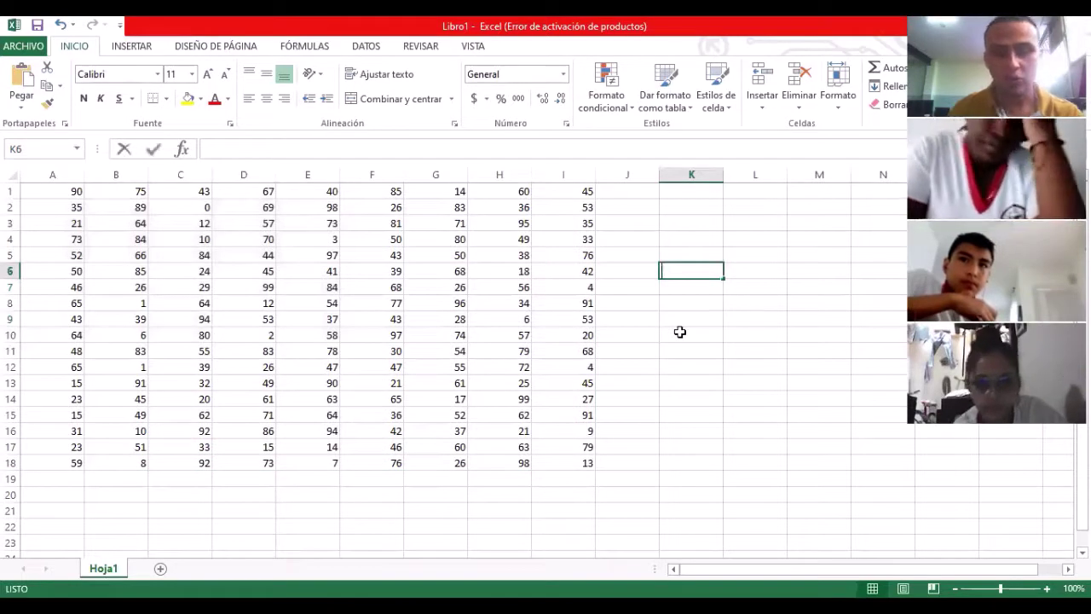
pyautogui.write('=')
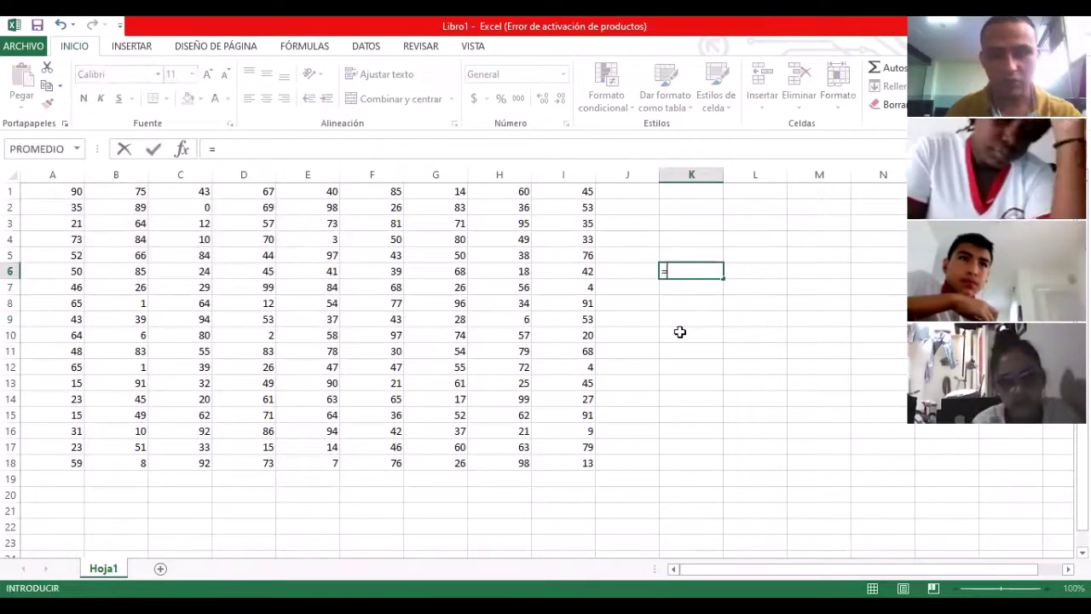
pyautogui.write('CONTA')
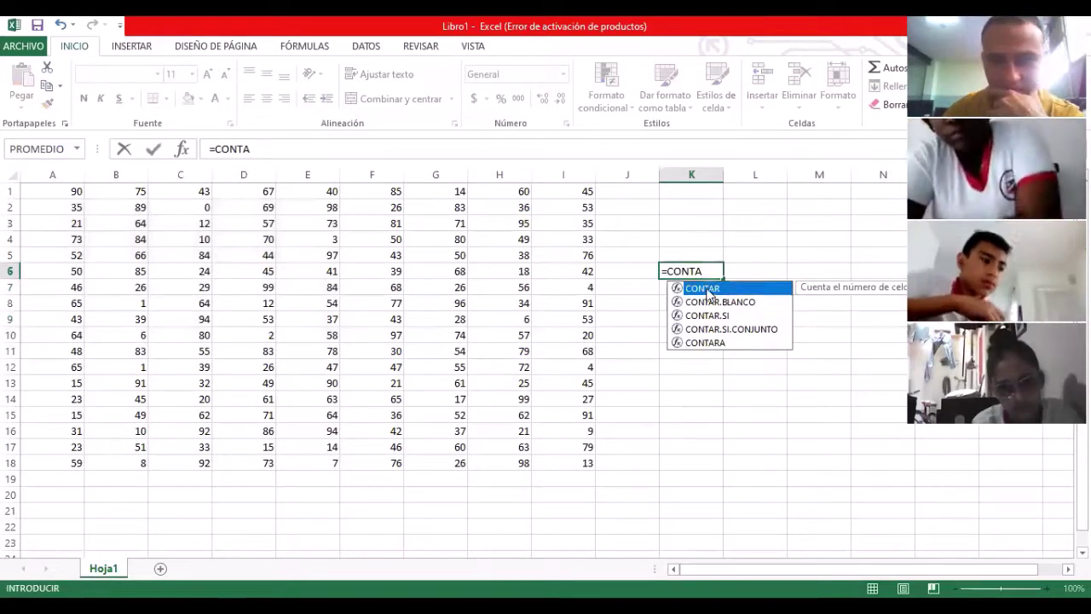
pyautogui.doubleClick(708, 289)
pyautogui.click(60, 198)
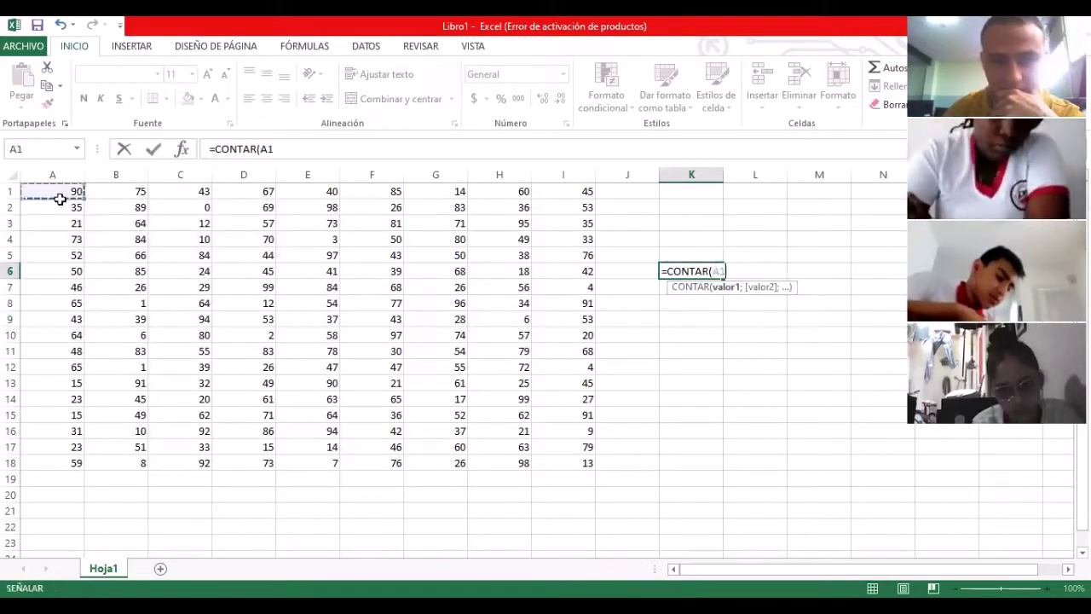
pyautogui.keyDown('shift'); pyautogui.click(574, 460); pyautogui.keyUp('shift')
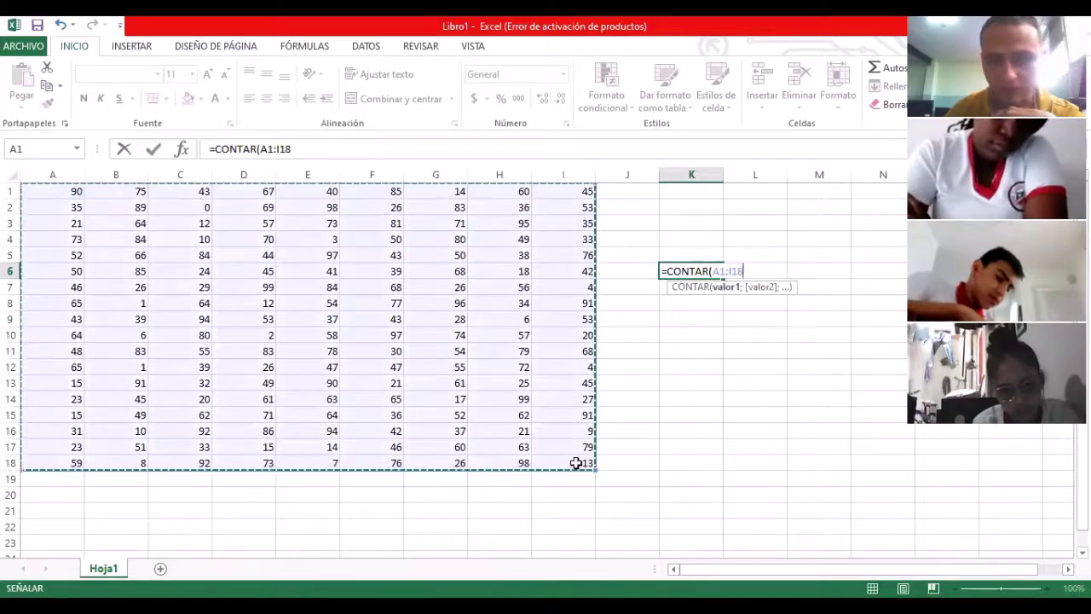
pyautogui.write(')')
pyautogui.press('Return')
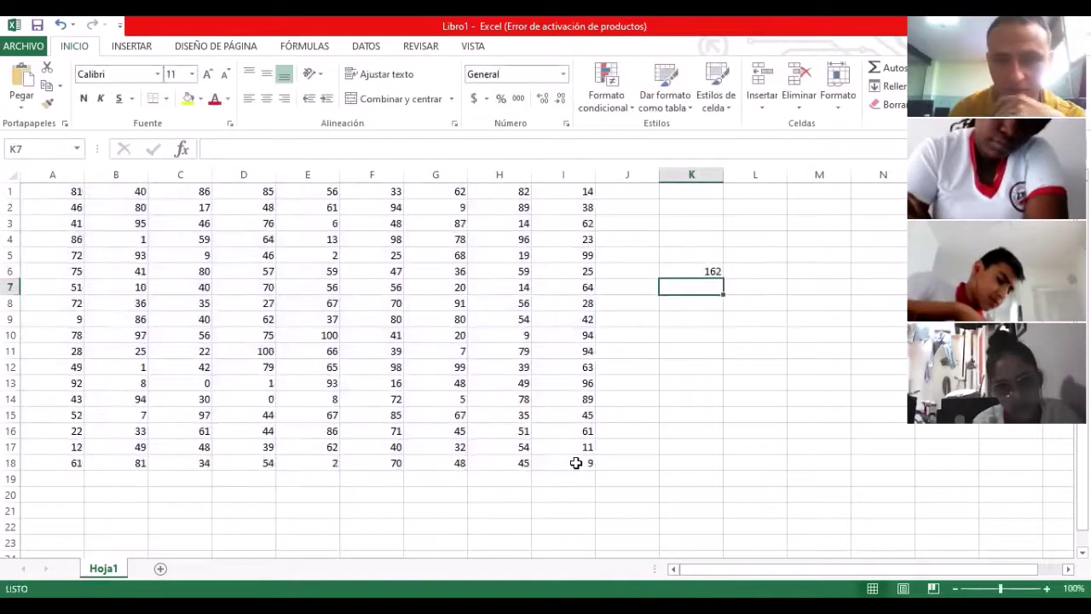
pyautogui.press('Up')
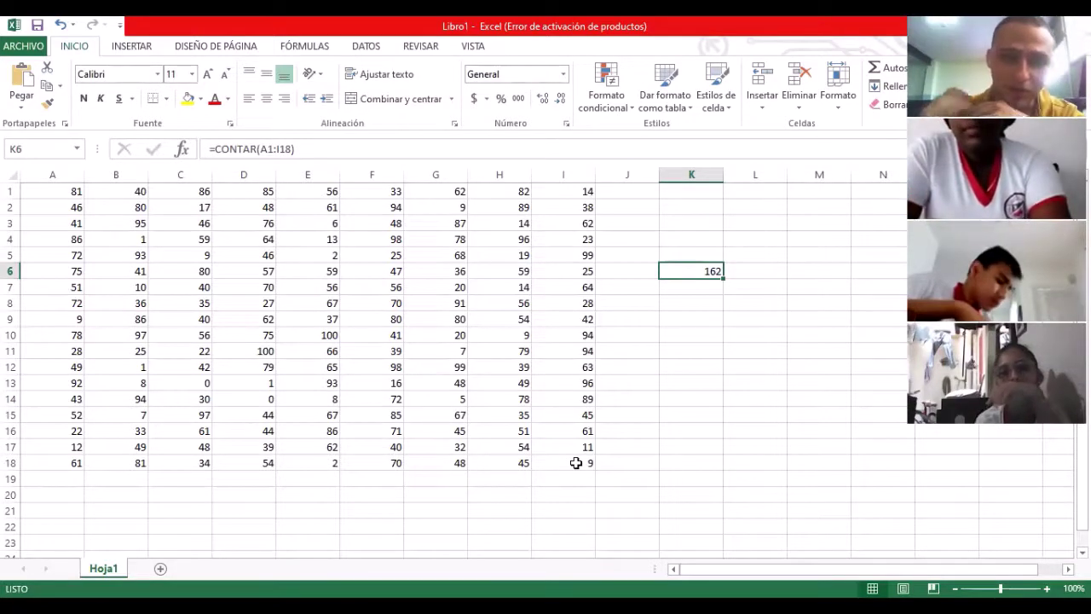
pyautogui.click(686, 333)
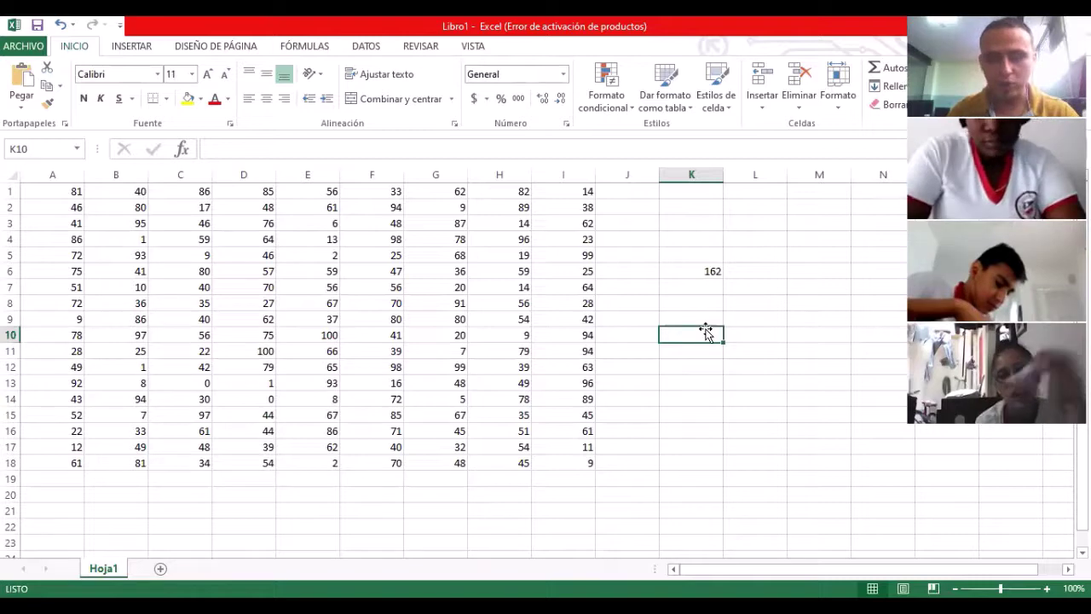
pyautogui.write('=')
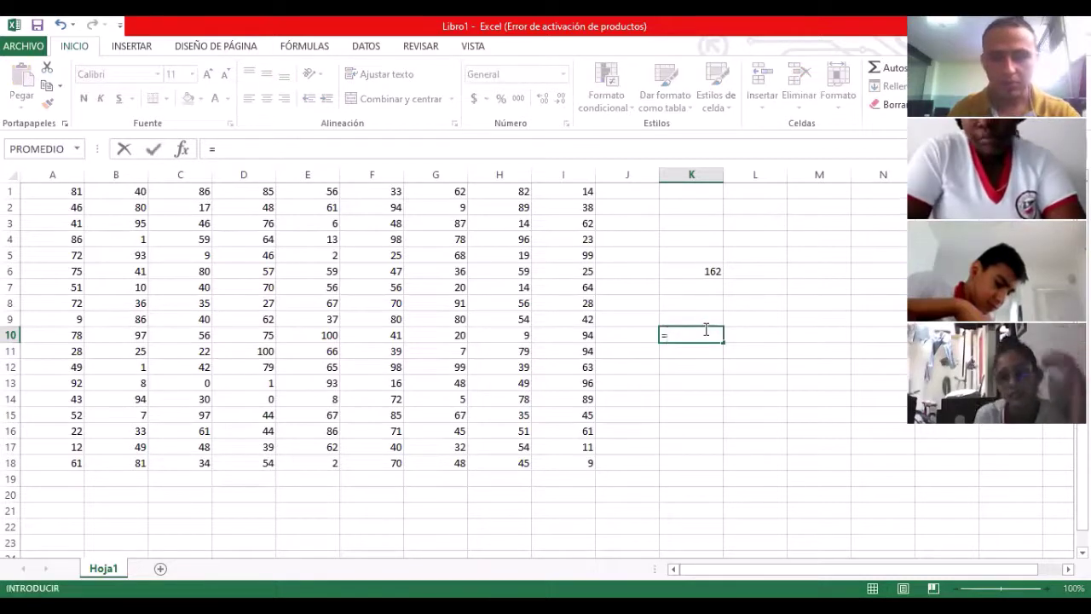
pyautogui.write('con')
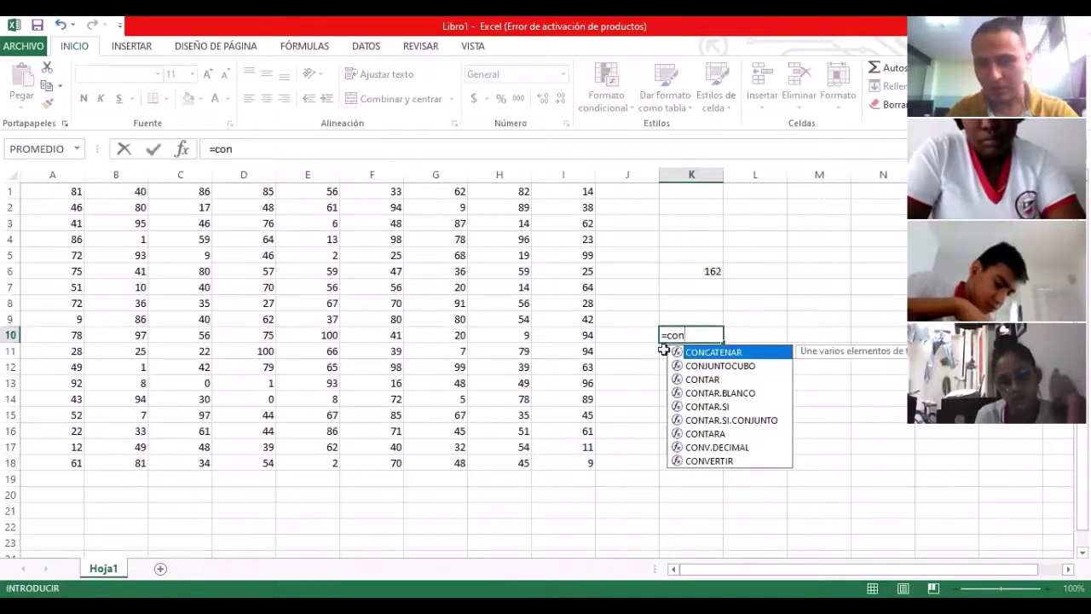
pyautogui.write('ta')
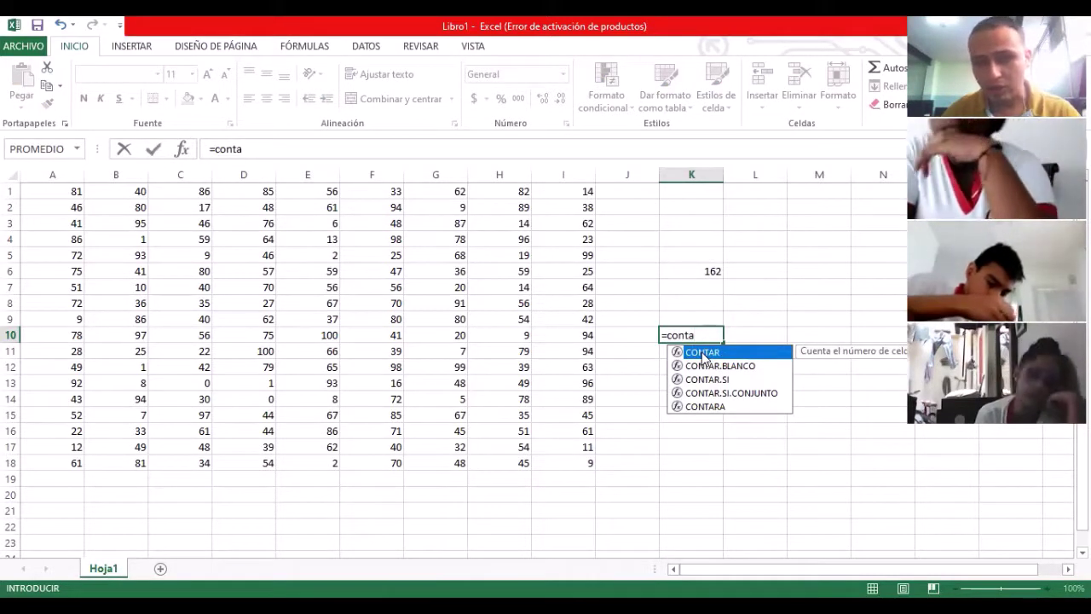
pyautogui.press('Tab')
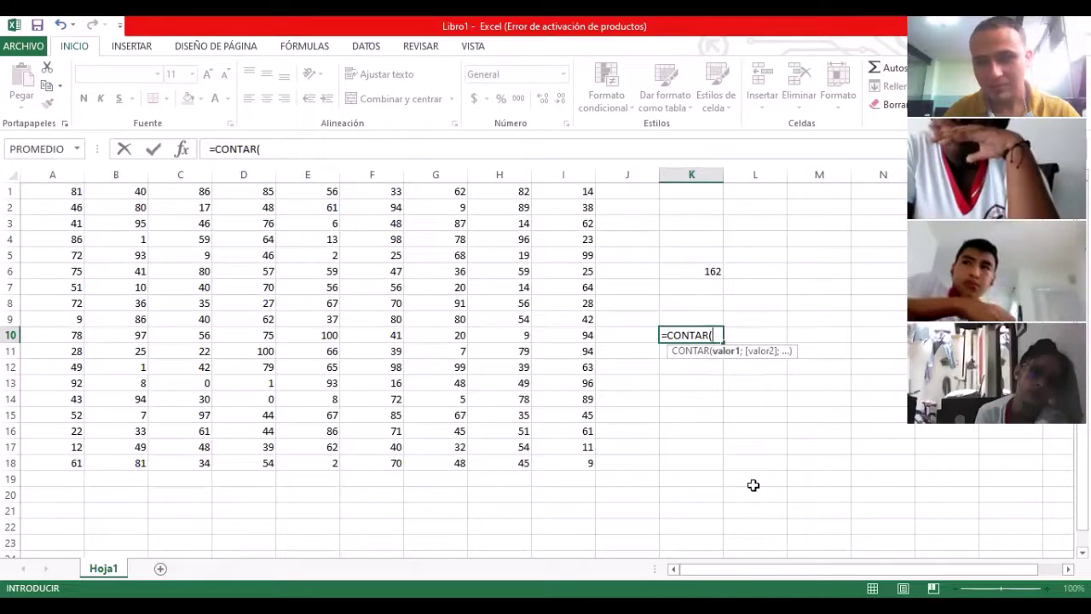
pyautogui.press('BackSpace')
pyautogui.press('BackSpace')
pyautogui.press('BackSpace')
pyautogui.press('BackSpace')
pyautogui.press('BackSpace')
pyautogui.press('BackSpace')
pyautogui.press('BackSpace')
pyautogui.press('BackSpace')
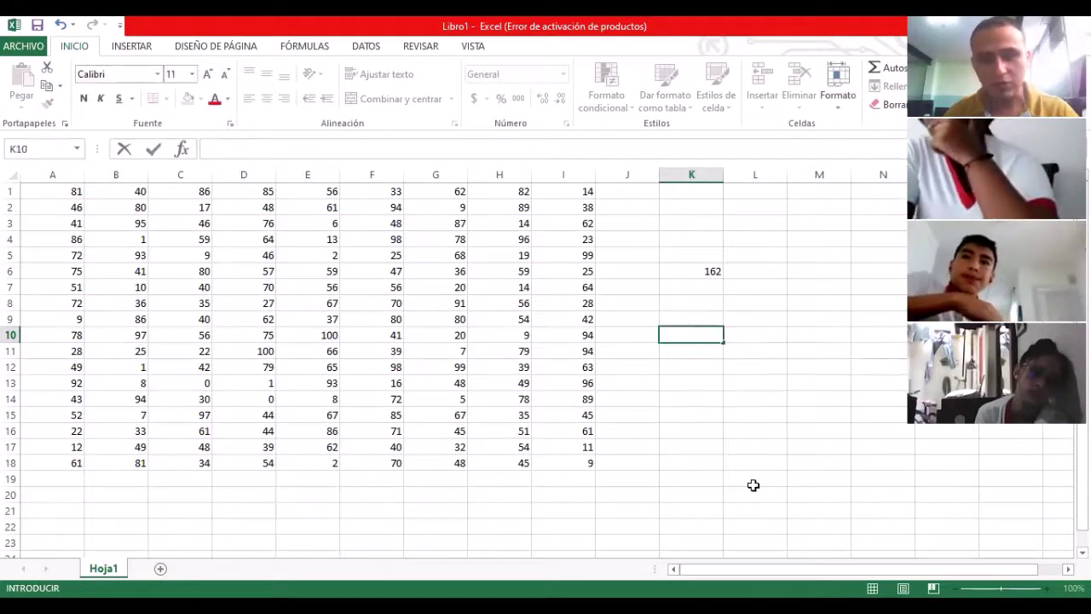
pyautogui.click(294, 150)
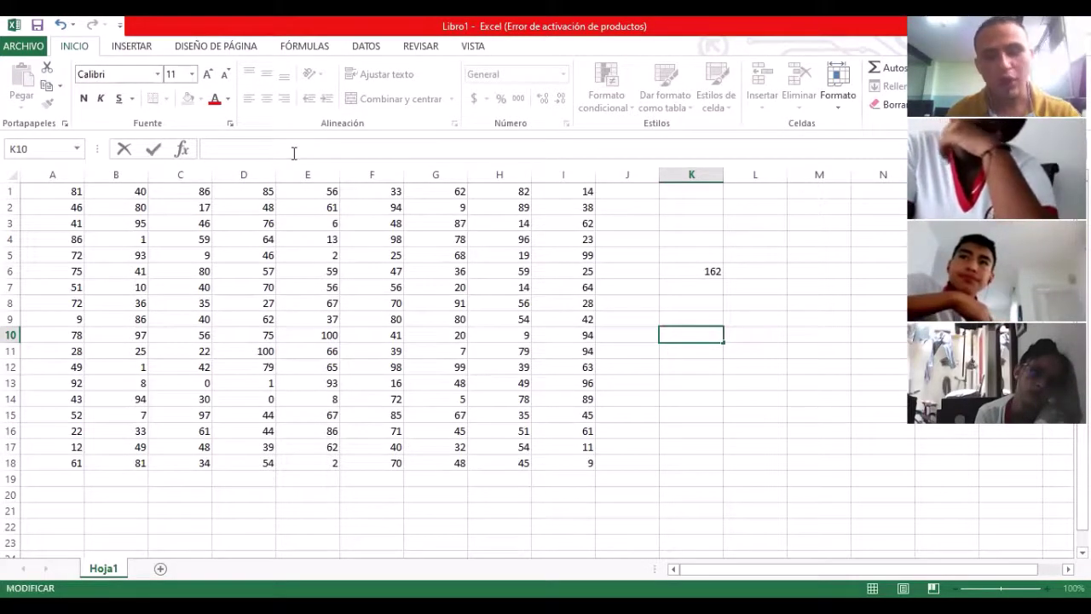
pyautogui.write('=')
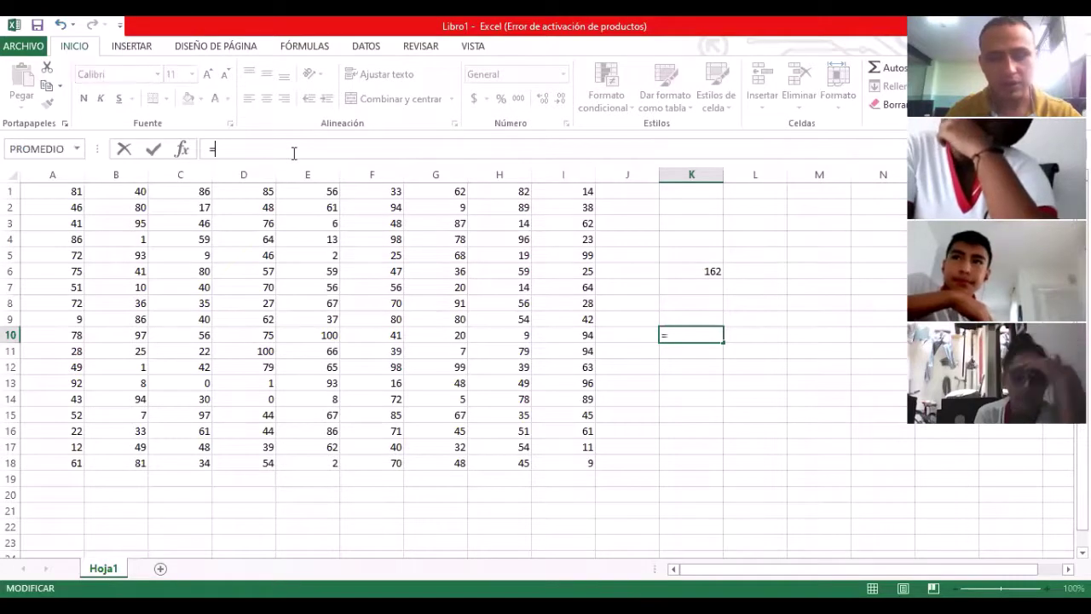
pyautogui.write('suma(')
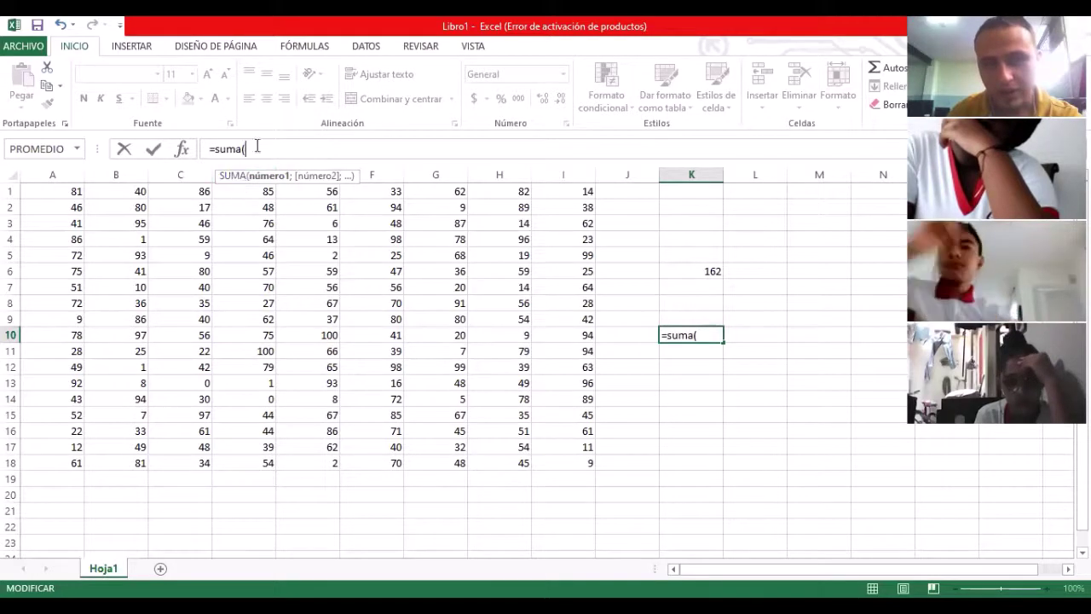
pyautogui.press('BackSpace')
pyautogui.press('BackSpace')
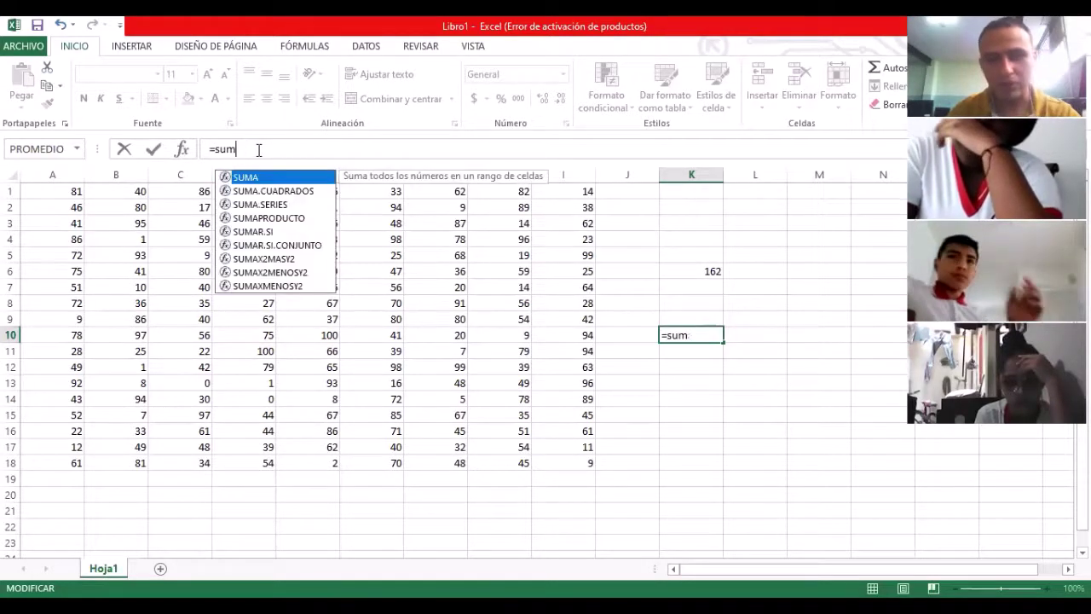
pyautogui.press('BackSpace')
pyautogui.press('BackSpace')
pyautogui.press('BackSpace')
pyautogui.write('S')
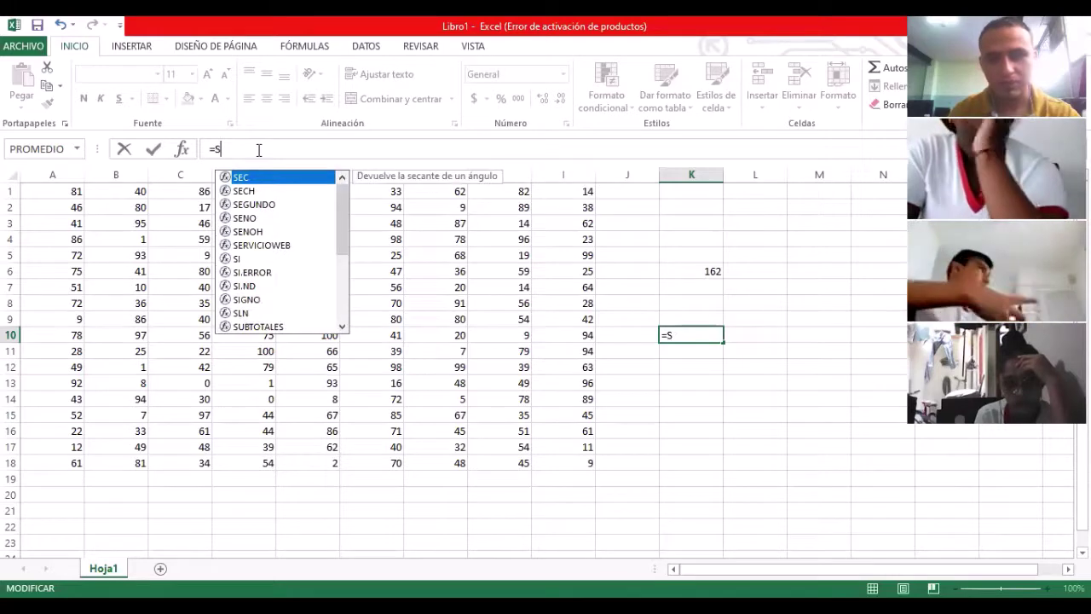
pyautogui.write('UMA')
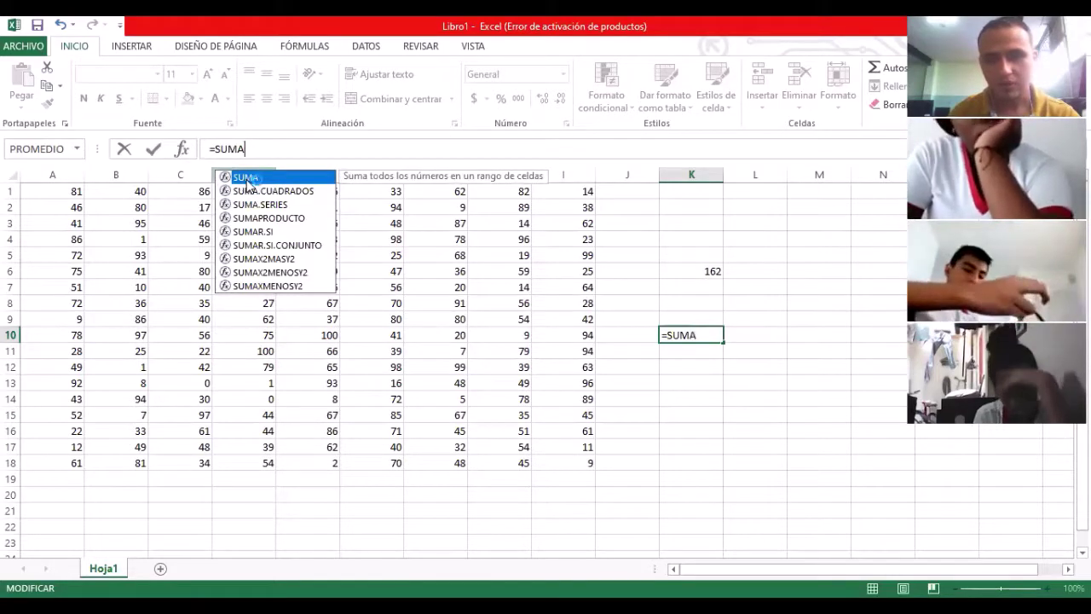
pyautogui.doubleClick(248, 179)
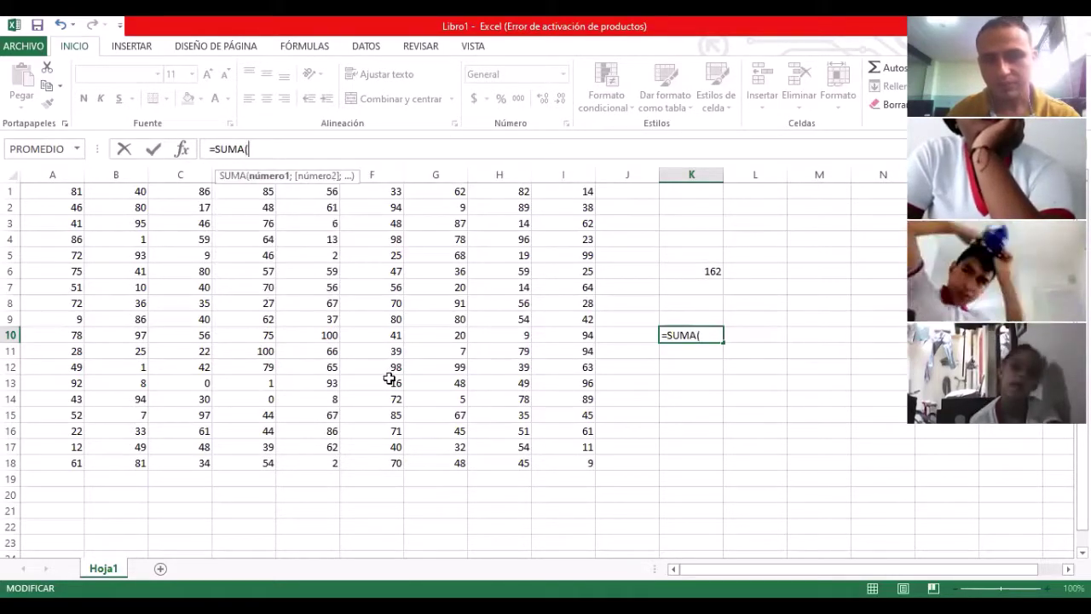
pyautogui.click(726, 361)
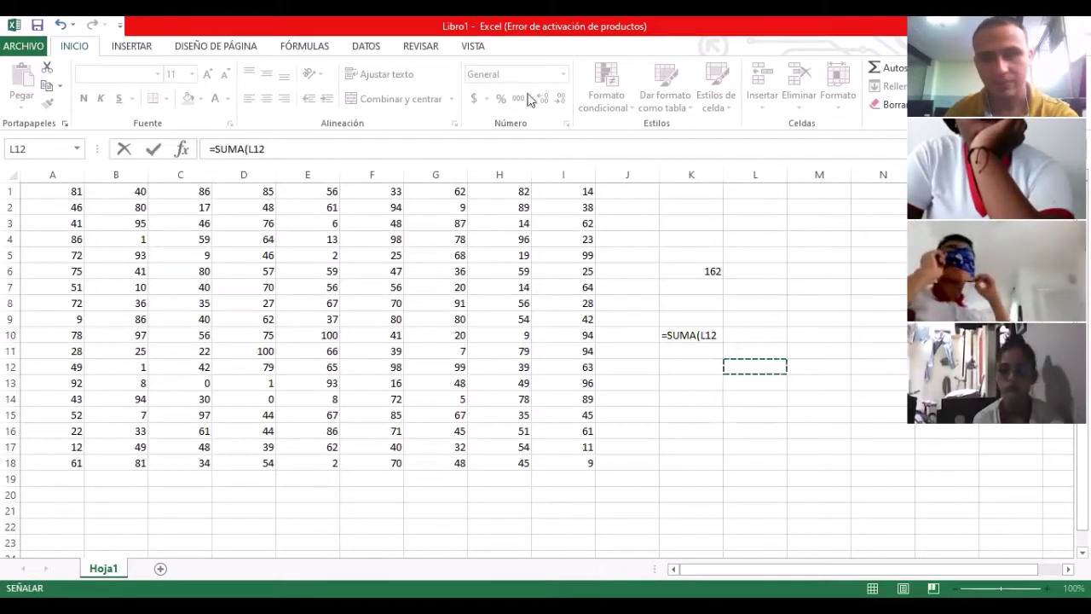
pyautogui.click(273, 148)
pyautogui.press('BackSpace')
pyautogui.press('BackSpace')
pyautogui.press('BackSpace')
pyautogui.press('BackSpace')
pyautogui.press('BackSpace')
pyautogui.press('BackSpace')
pyautogui.press('BackSpace')
pyautogui.press('BackSpace')
pyautogui.press('BackSpace')
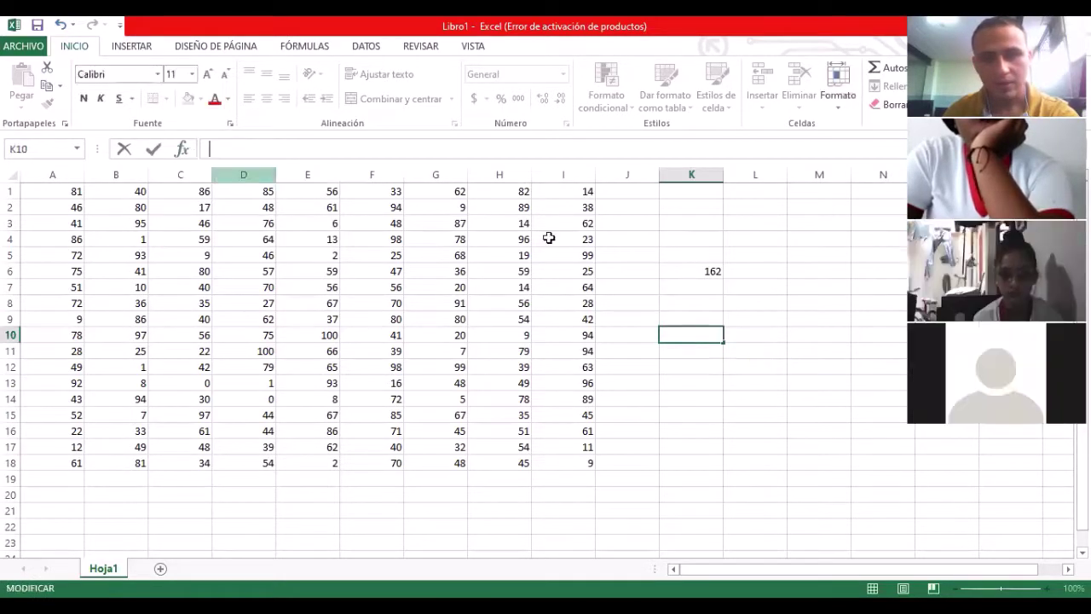
# Step: Check several cells down column K, ending on K3
pyautogui.click(718, 364)
pyautogui.click(687, 305)
pyautogui.click(673, 252)
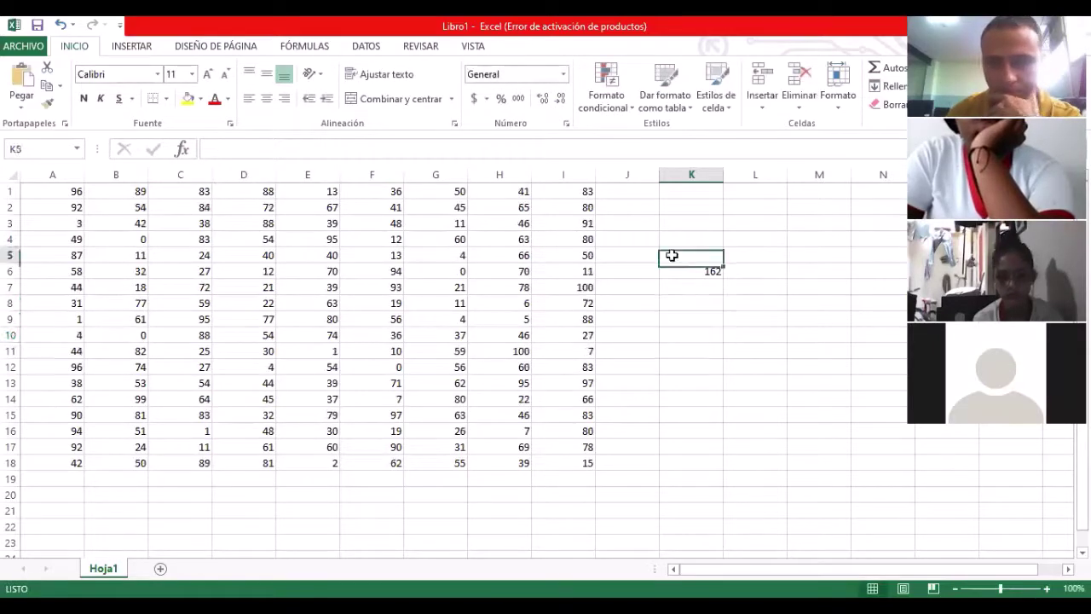
pyautogui.click(686, 205)
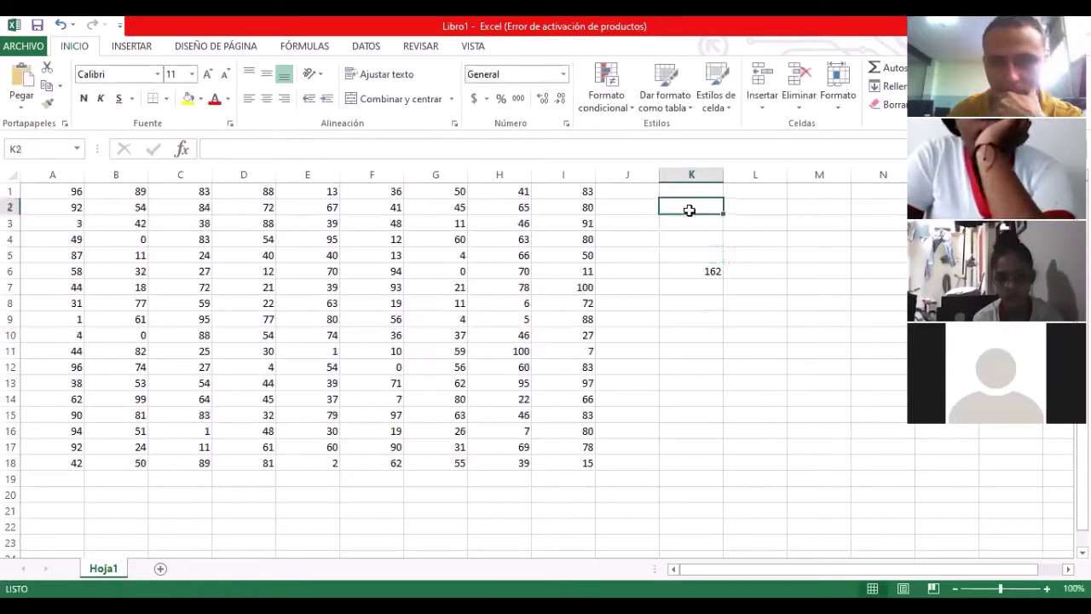
pyautogui.click(690, 189)
pyautogui.click(694, 207)
pyautogui.click(696, 224)
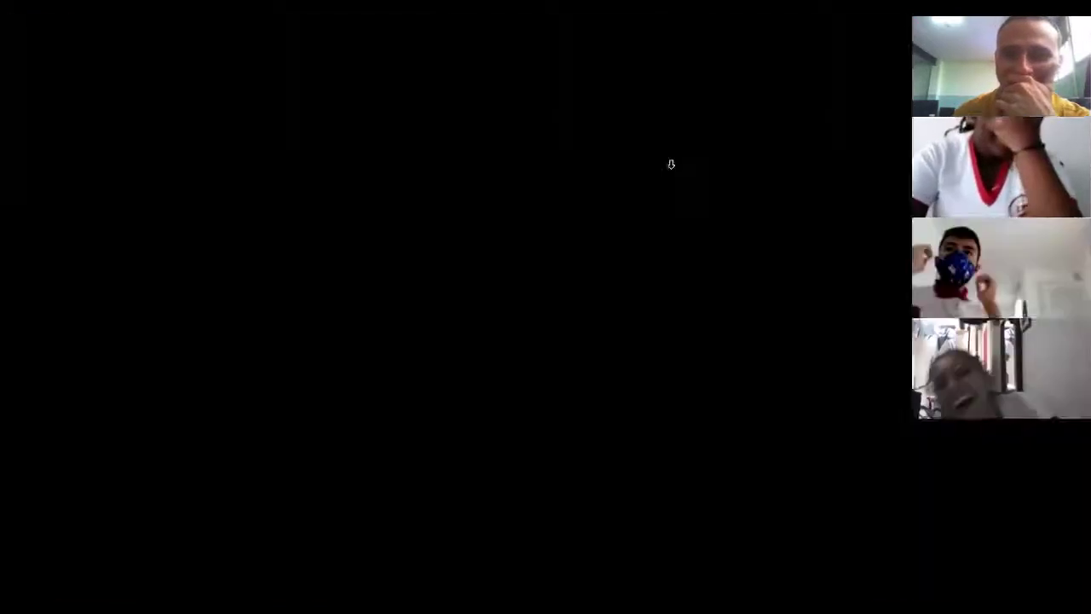
# Step: Select A1:K18, delete all its values, then select cell A2
pyautogui.hotkey('ctrl', 'Home')
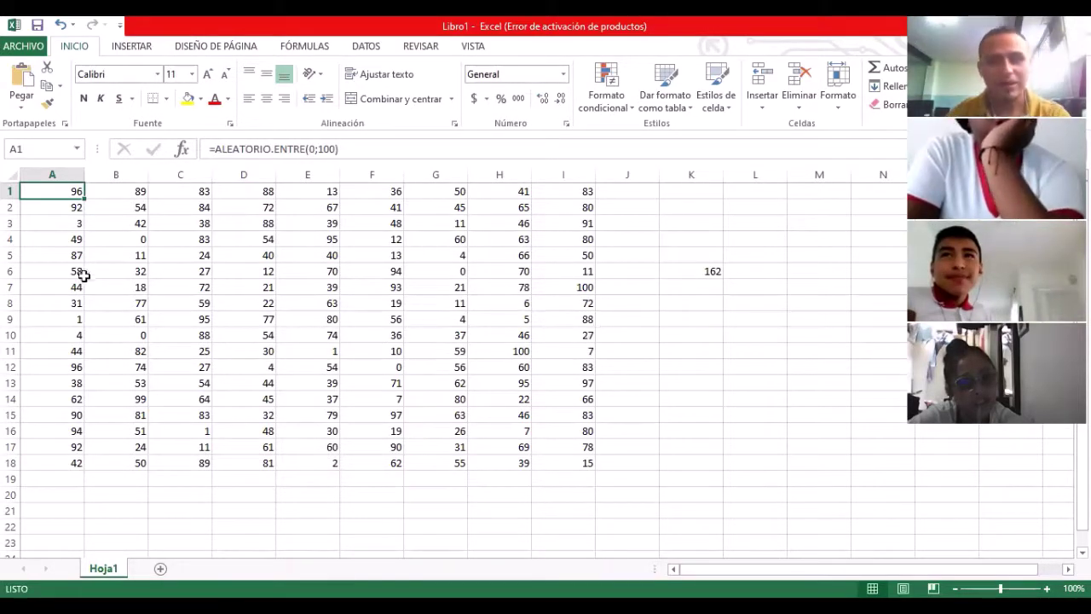
pyautogui.moveTo(77, 195); pyautogui.dragTo(511, 288)
pyautogui.moveTo(588, 336); pyautogui.dragTo(678, 457)
pyautogui.press('Delete')
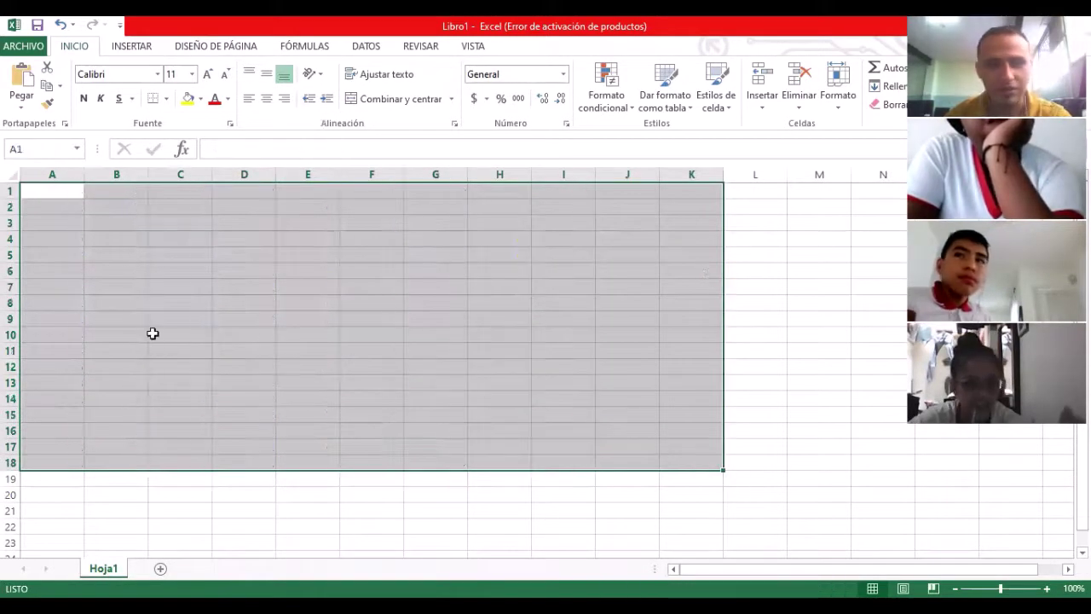
pyautogui.click(151, 333)
pyautogui.click(68, 222)
pyautogui.click(74, 208)
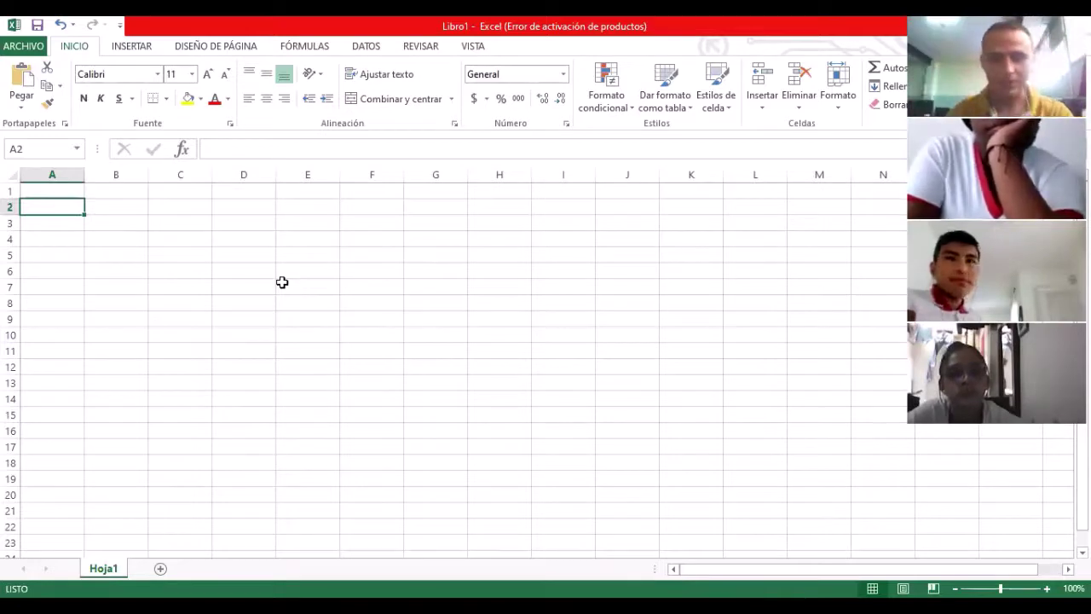
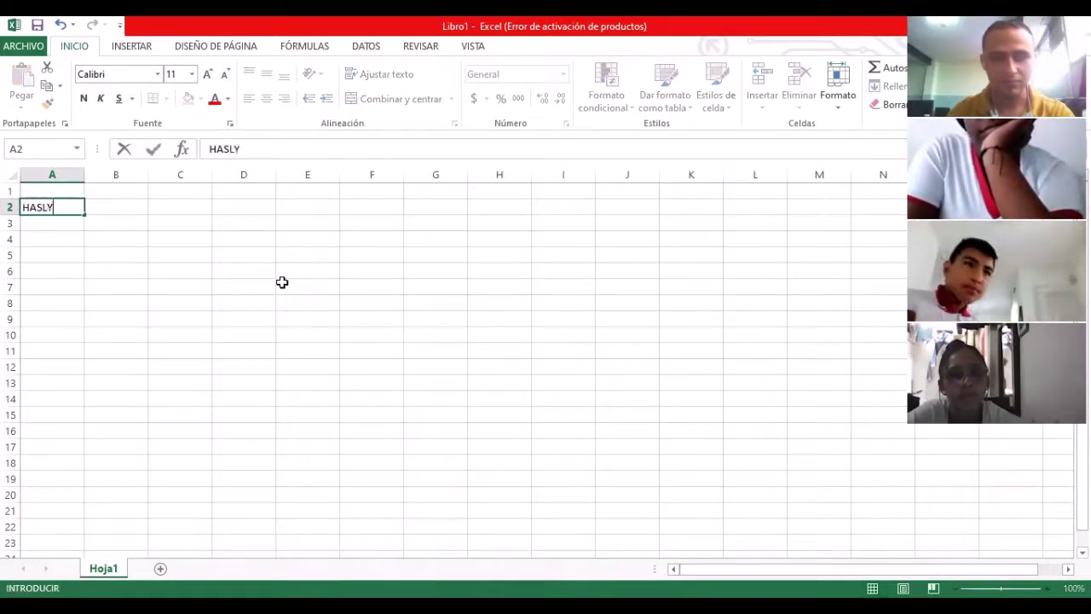
# Step: Enter the person's first name, second name, first surname and second surname across A2:D2
pyautogui.press('Tab')
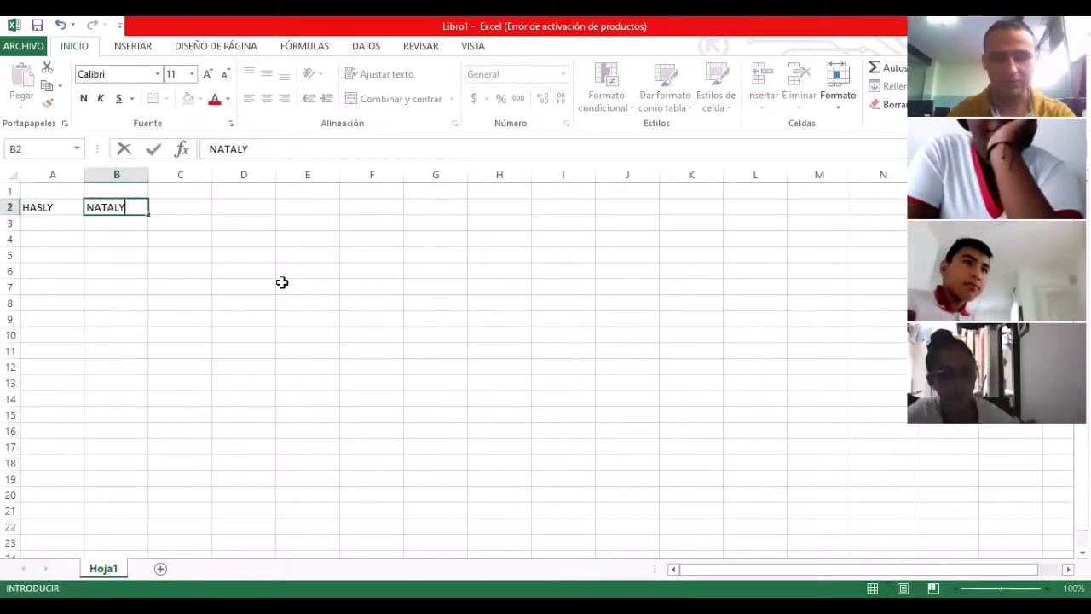
pyautogui.press('Tab')
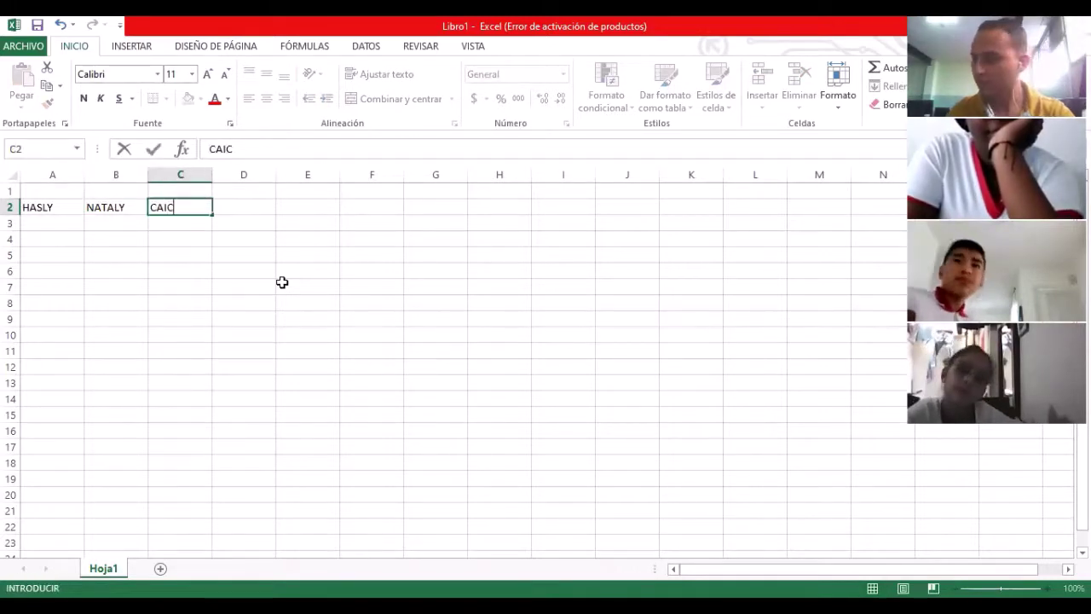
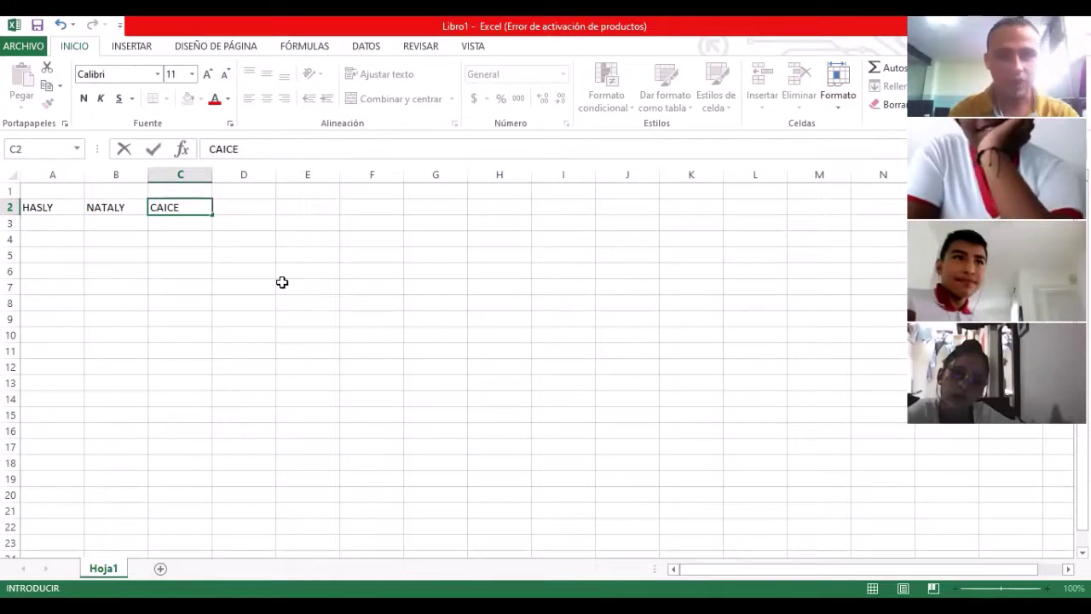
pyautogui.press('Tab')
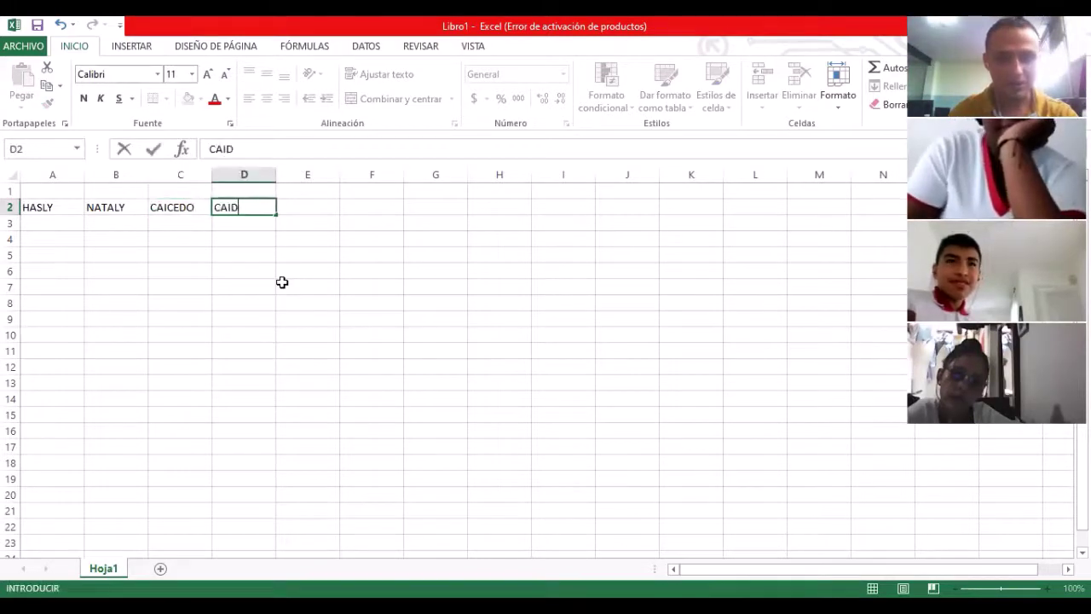
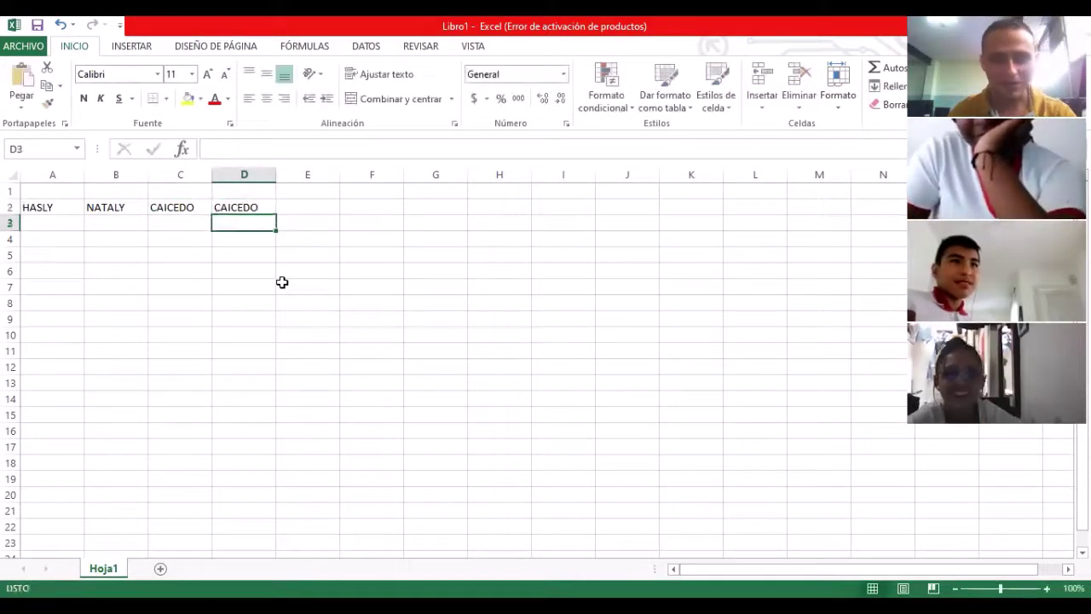
pyautogui.press('Return')
pyautogui.press('Return')
pyautogui.press('Left')
pyautogui.press('Left')
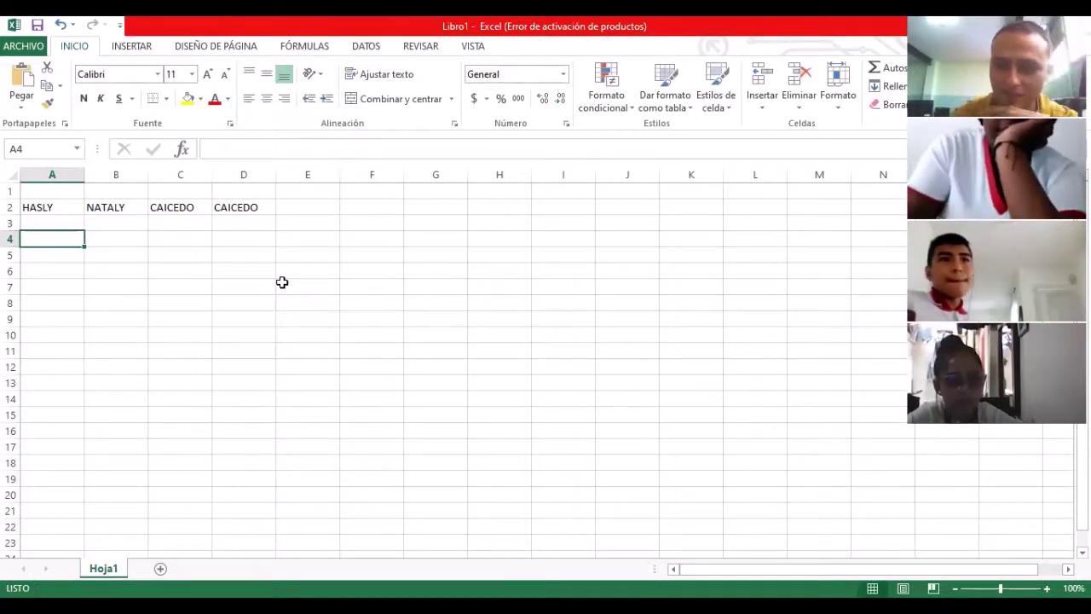
pyautogui.press('Right')
pyautogui.press('Right')
pyautogui.press('Right')
pyautogui.press('Right')
pyautogui.press('Right')
pyautogui.press('Up')
pyautogui.press('Up')
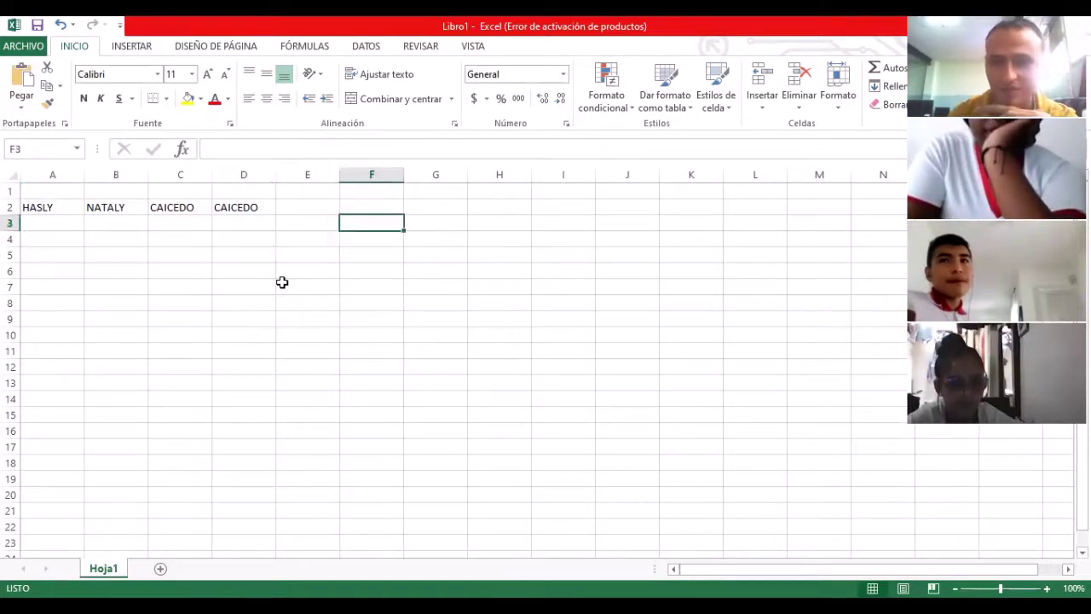
# Step: Start a =CONCATENAR( formula in F2, correcting the mistyped function name
pyautogui.write('=')
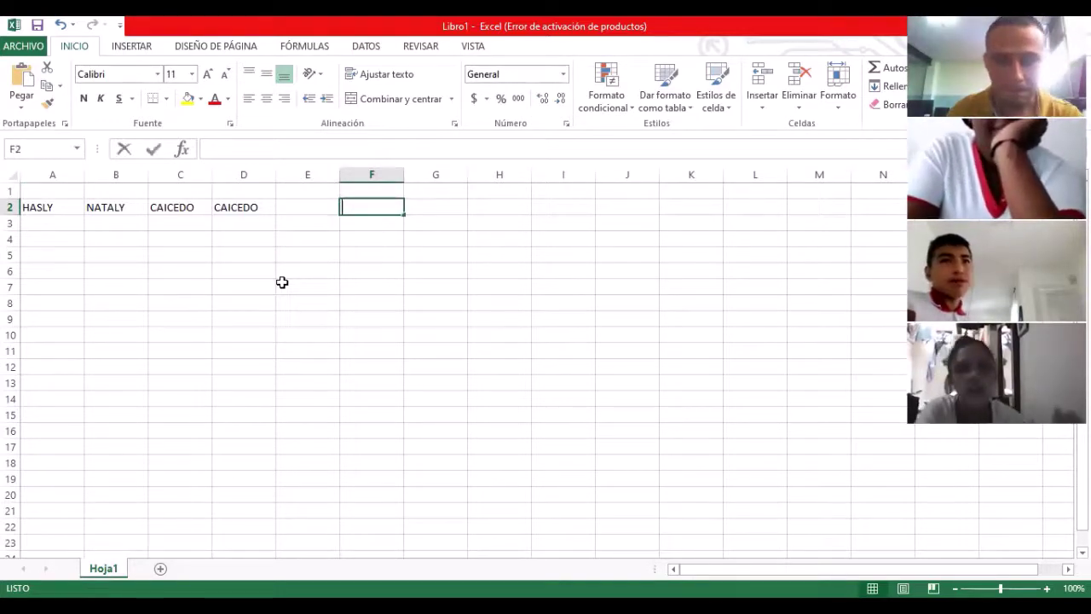
pyautogui.write('C')
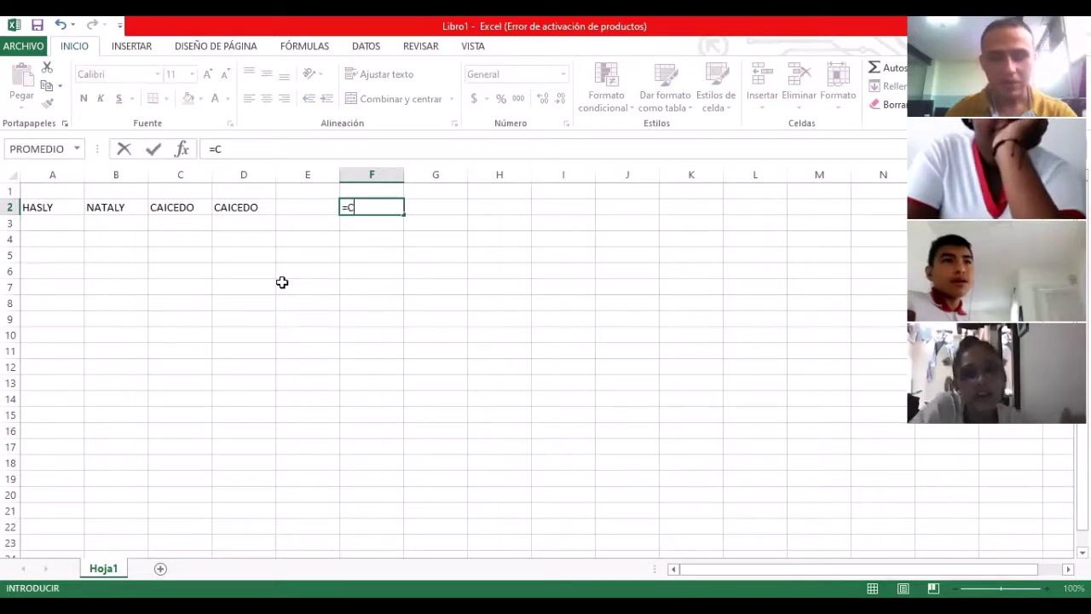
pyautogui.write('OMCA')
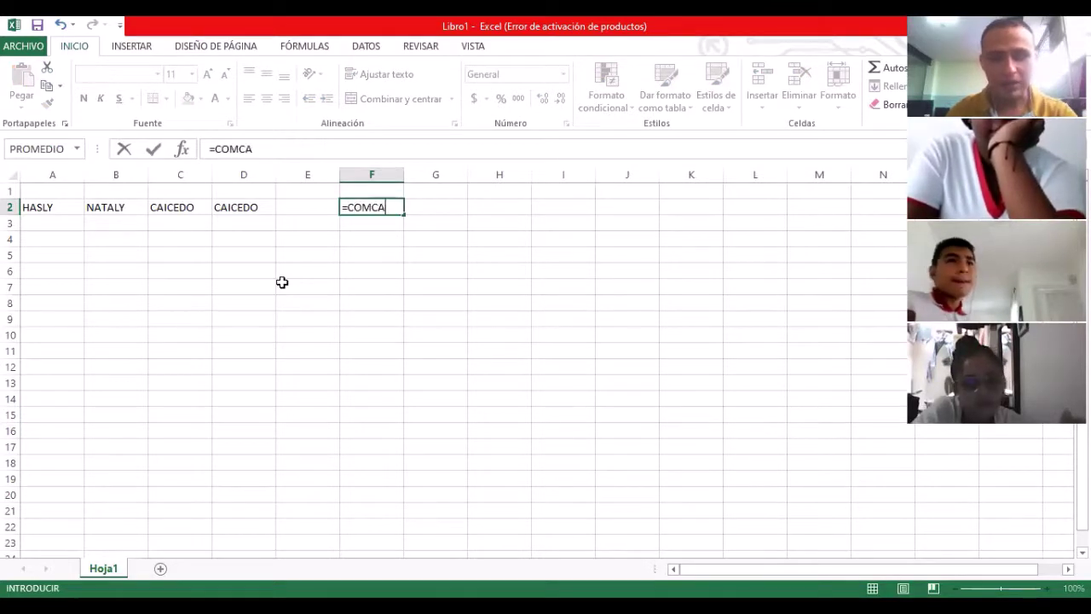
pyautogui.press('BackSpace')
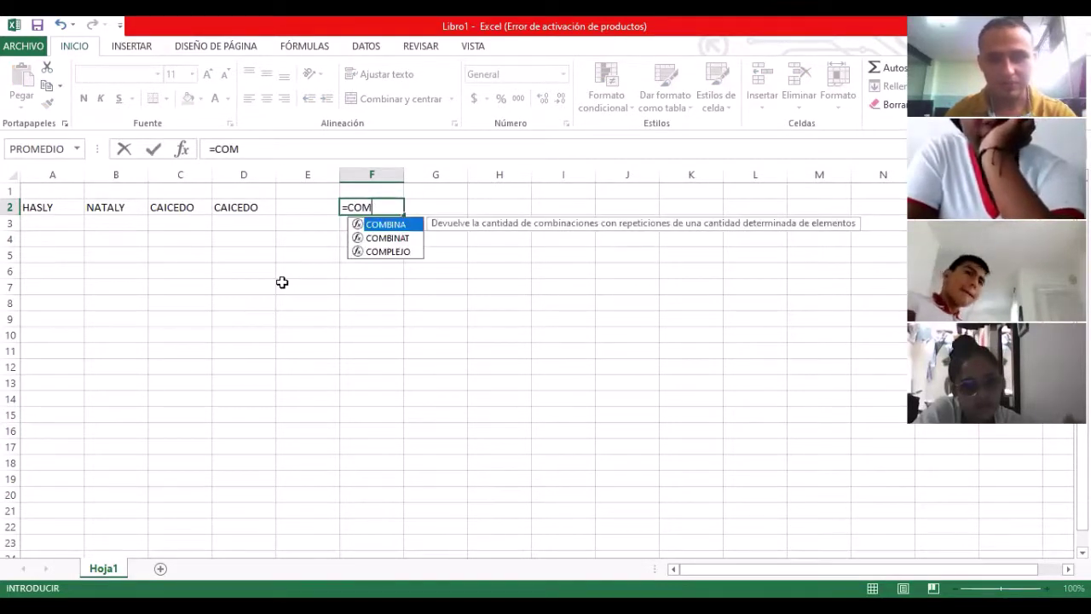
pyautogui.press('BackSpace')
pyautogui.write('NCA')
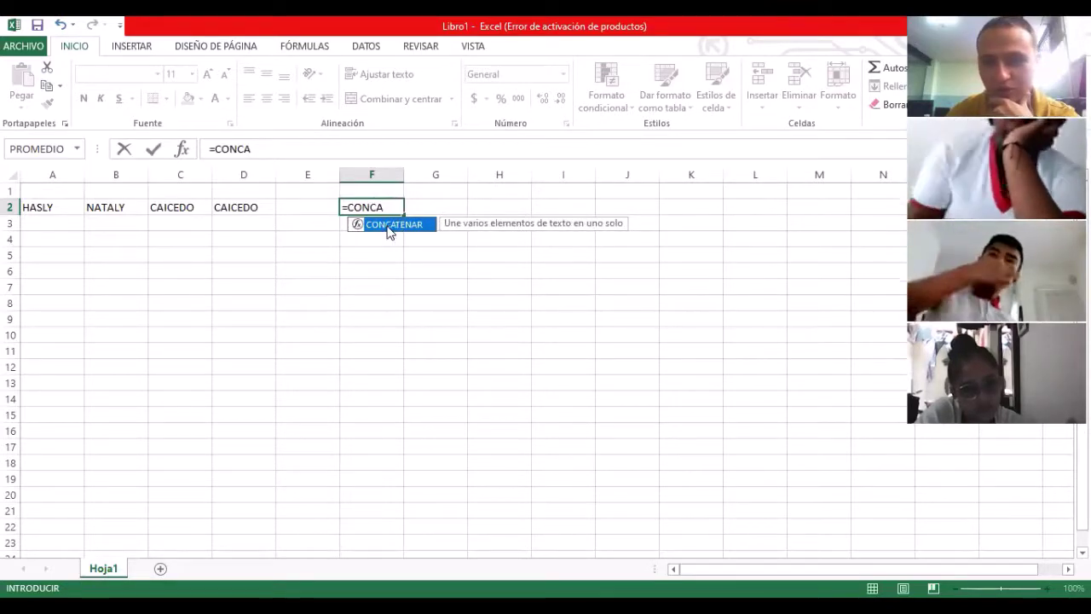
pyautogui.press('Tab')
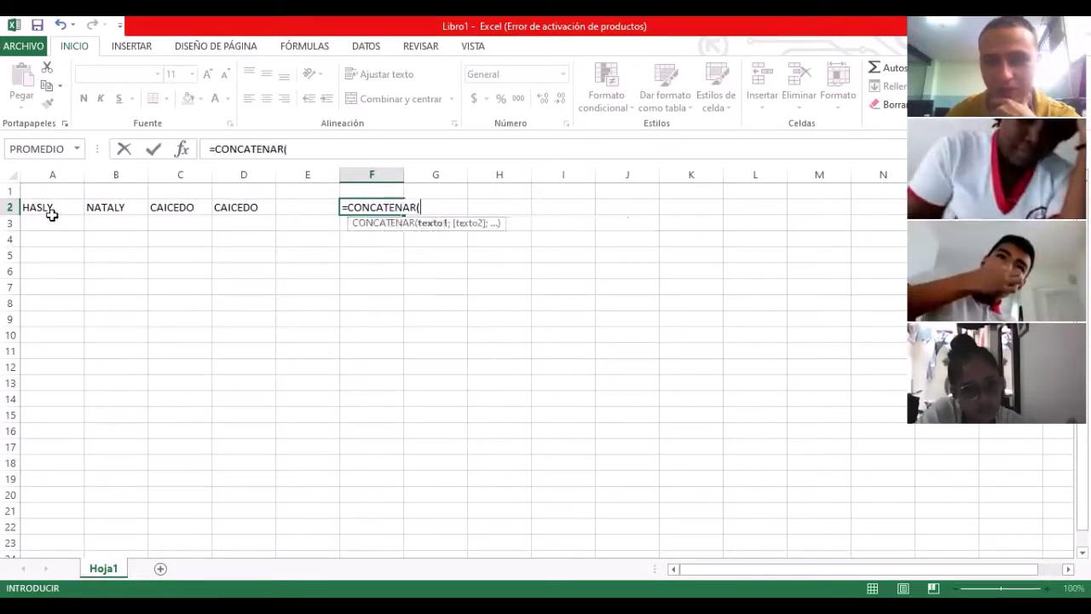
# Step: Complete =CONCATENAR(A2;B2;C2;D2) in F2 and autofit column F
pyautogui.click(49, 213)
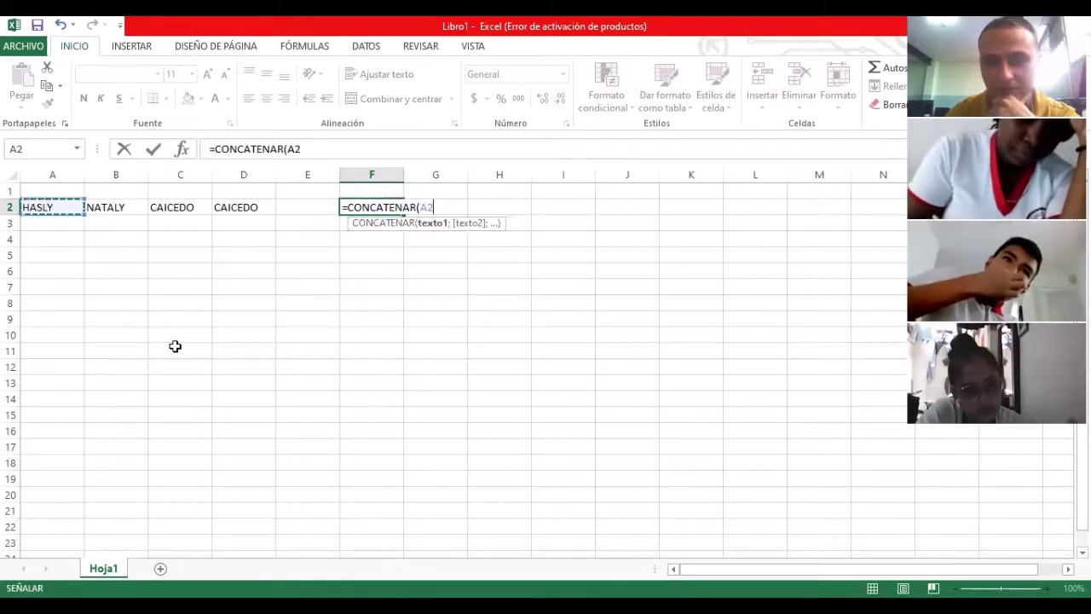
pyautogui.write(';')
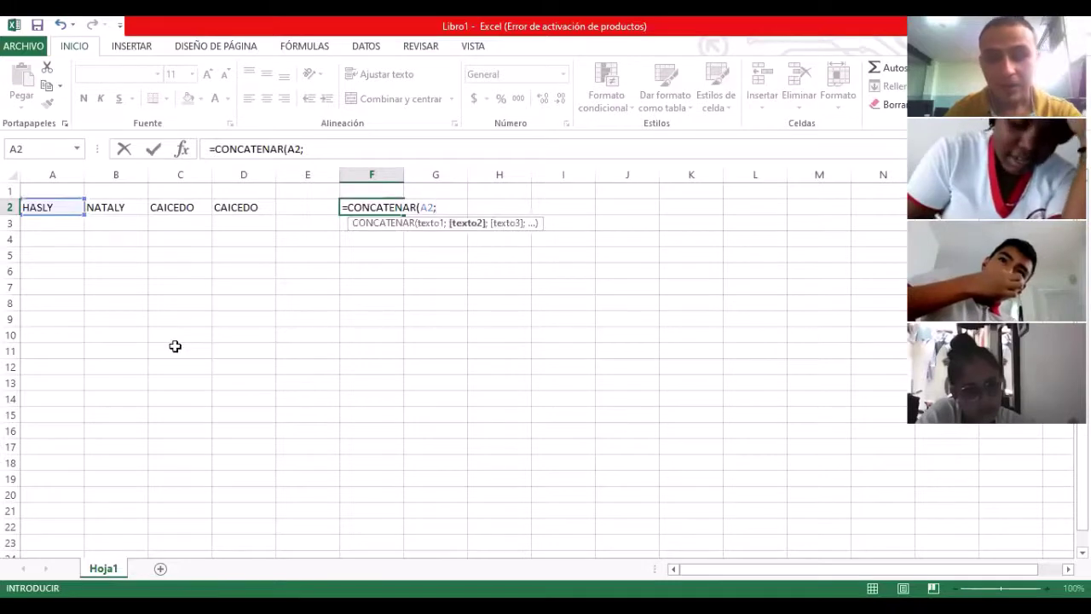
pyautogui.click(119, 204)
pyautogui.write(';')
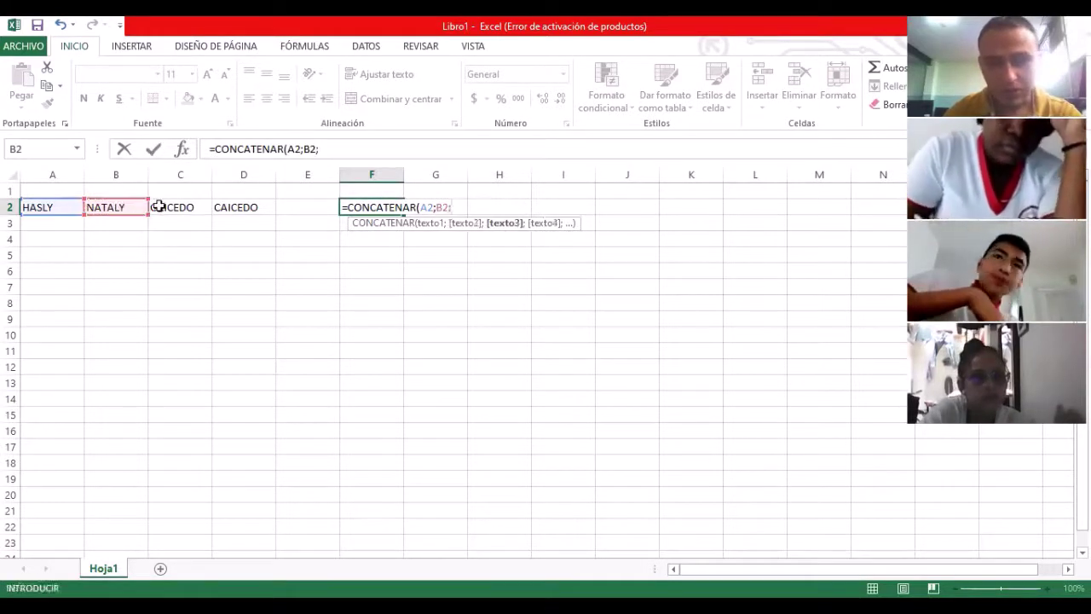
pyautogui.click(165, 206)
pyautogui.write(';')
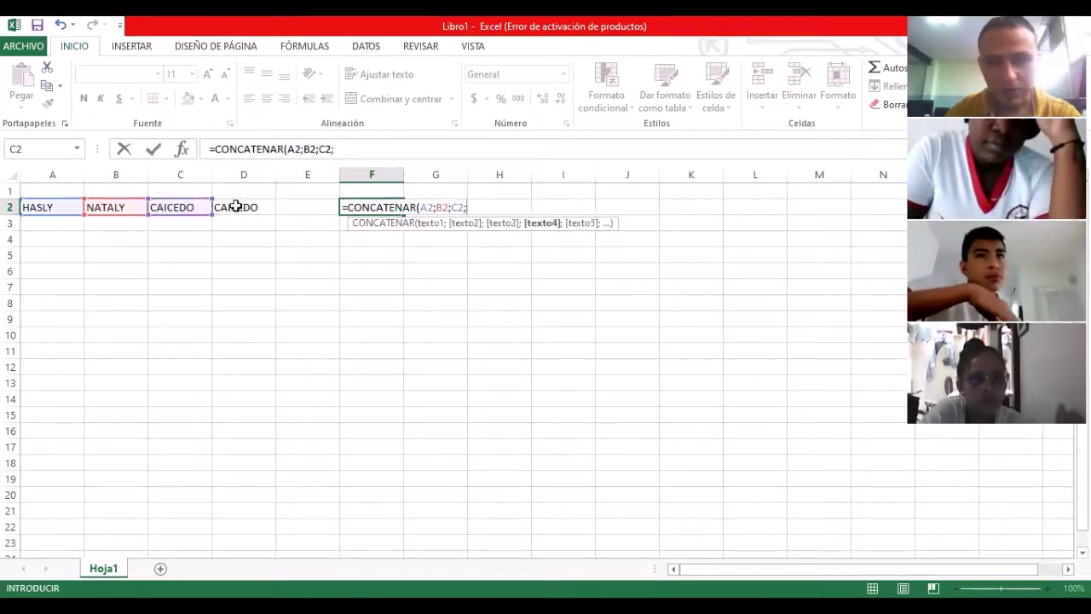
pyautogui.click(240, 206)
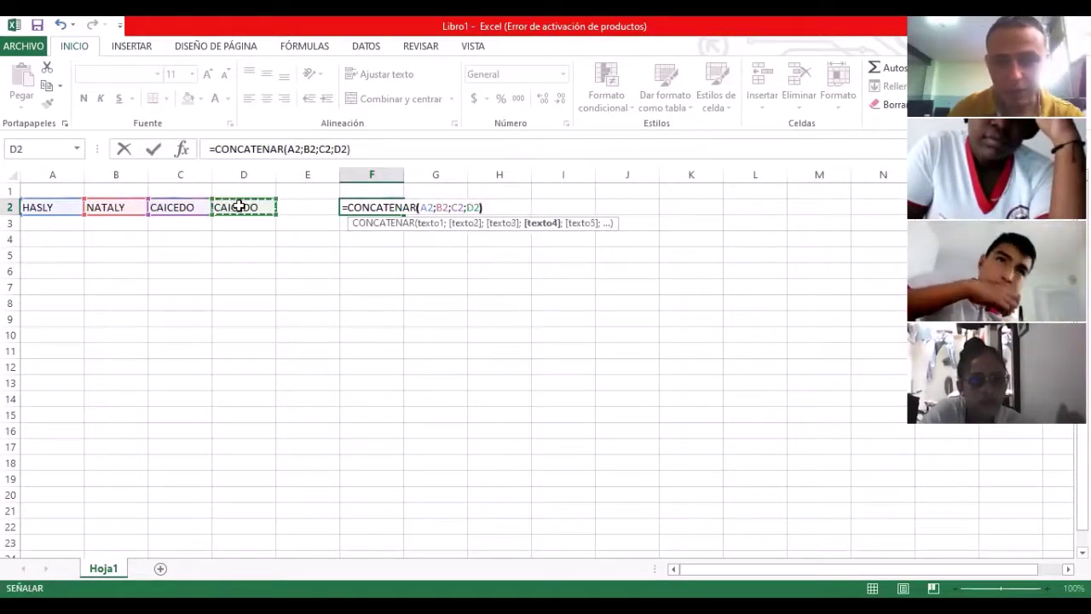
pyautogui.hotkey('ctrl', 'Return')
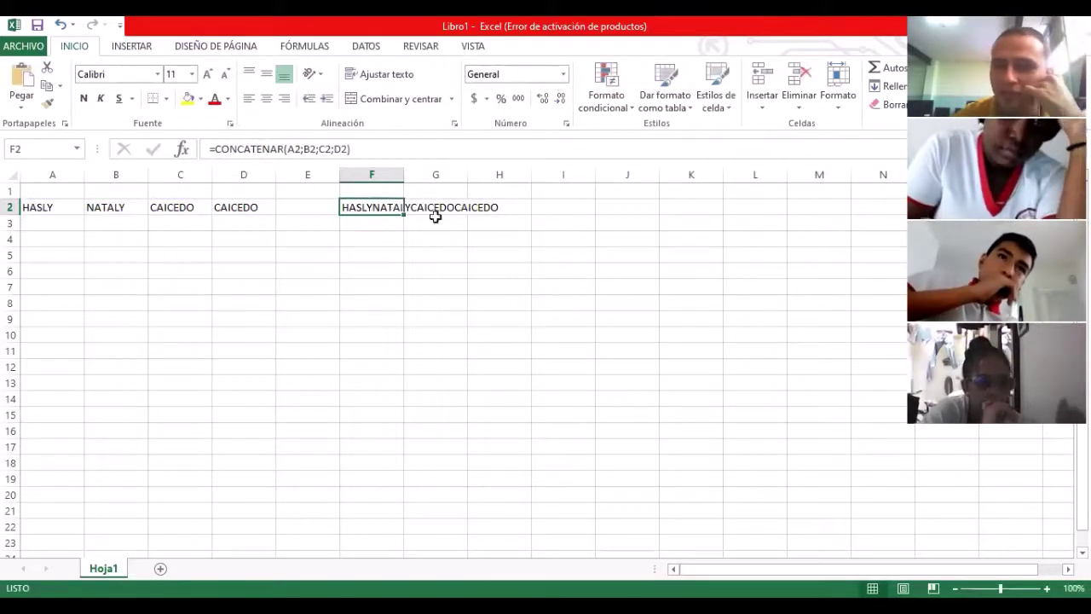
pyautogui.doubleClick(404, 174)
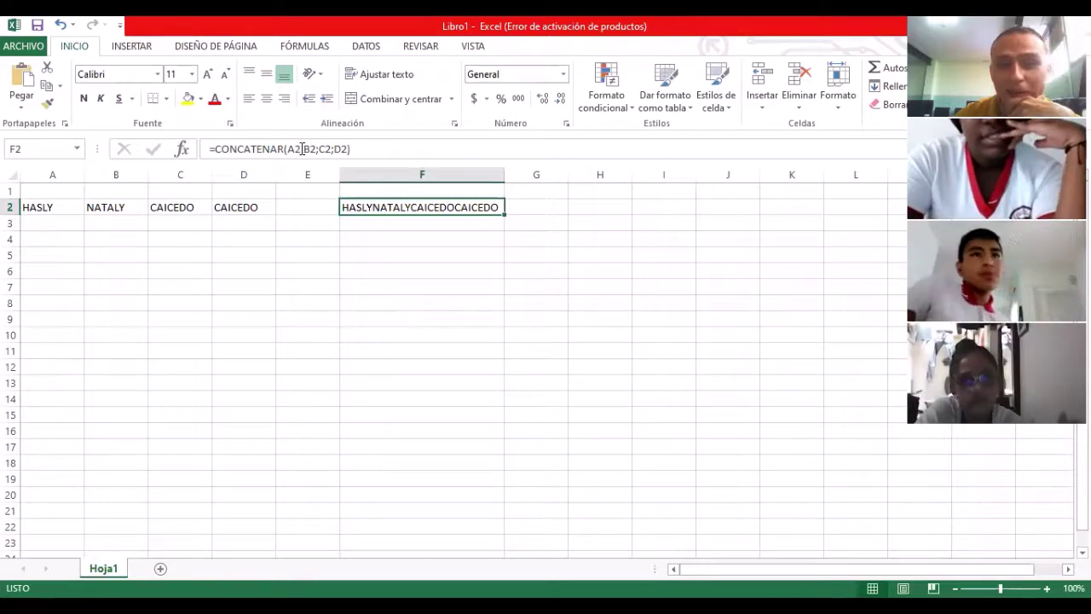
# Step: Change F2 to =CONCATENAR(A2;" ";B2;" ";C2;" ";D2) and autofit column F
pyautogui.click(351, 149)
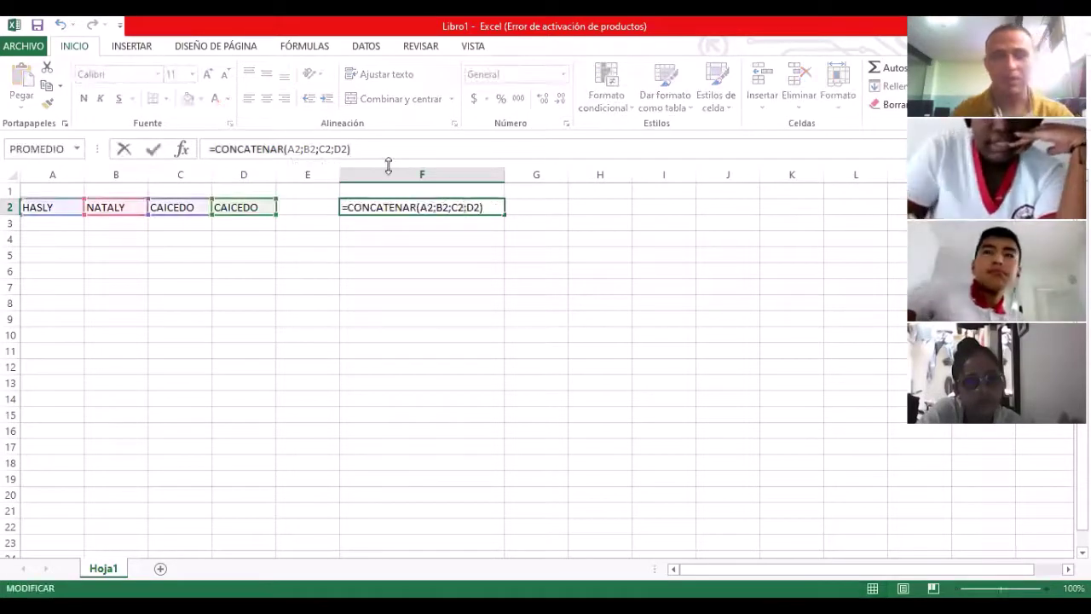
pyautogui.press('BackSpace')
pyautogui.press('BackSpace')
pyautogui.press('BackSpace')
pyautogui.press('BackSpace')
pyautogui.press('BackSpace')
pyautogui.press('BackSpace')
pyautogui.press('BackSpace')
pyautogui.press('BackSpace')
pyautogui.press('BackSpace')
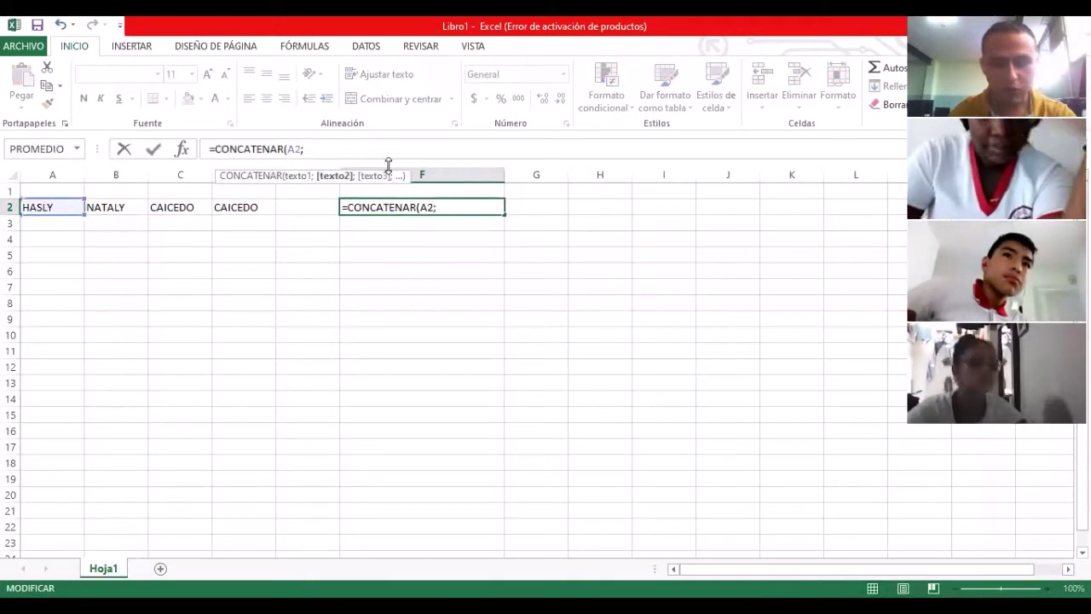
pyautogui.write('"')
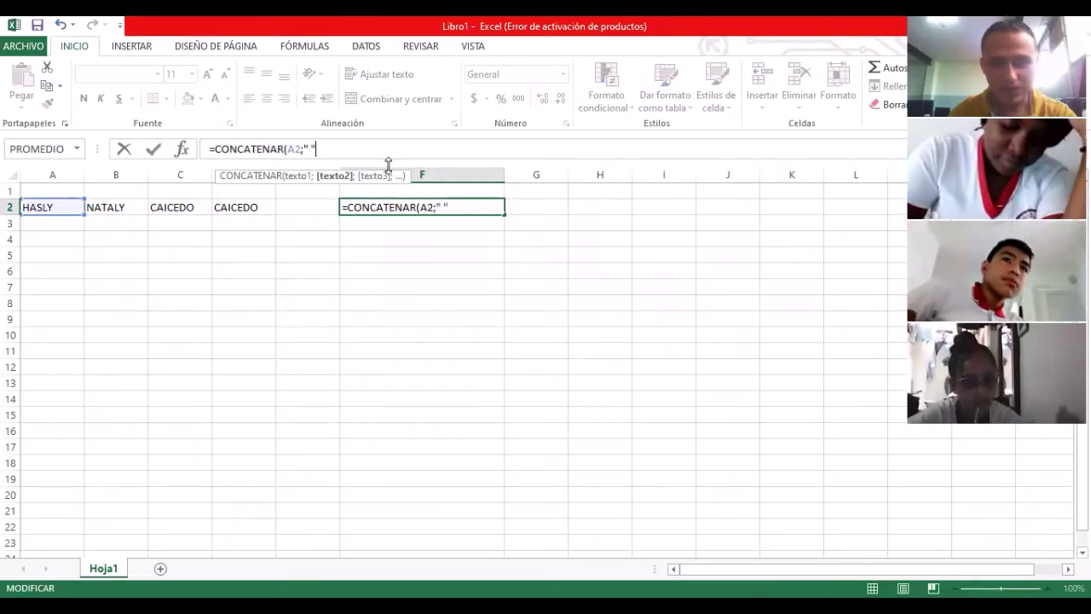
pyautogui.write(' ";')
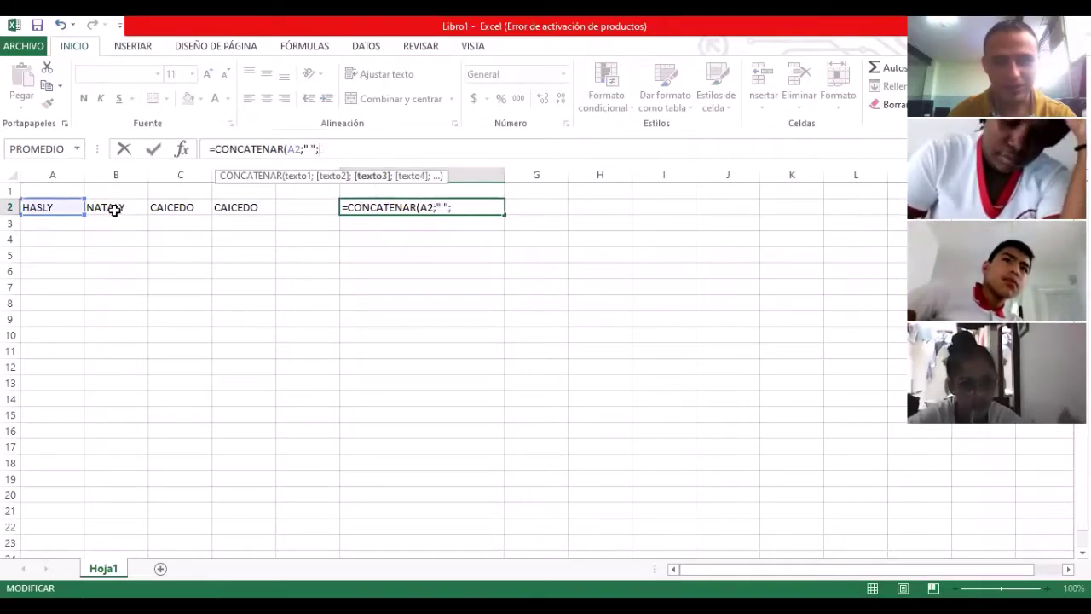
pyautogui.click(113, 209)
pyautogui.write(';"')
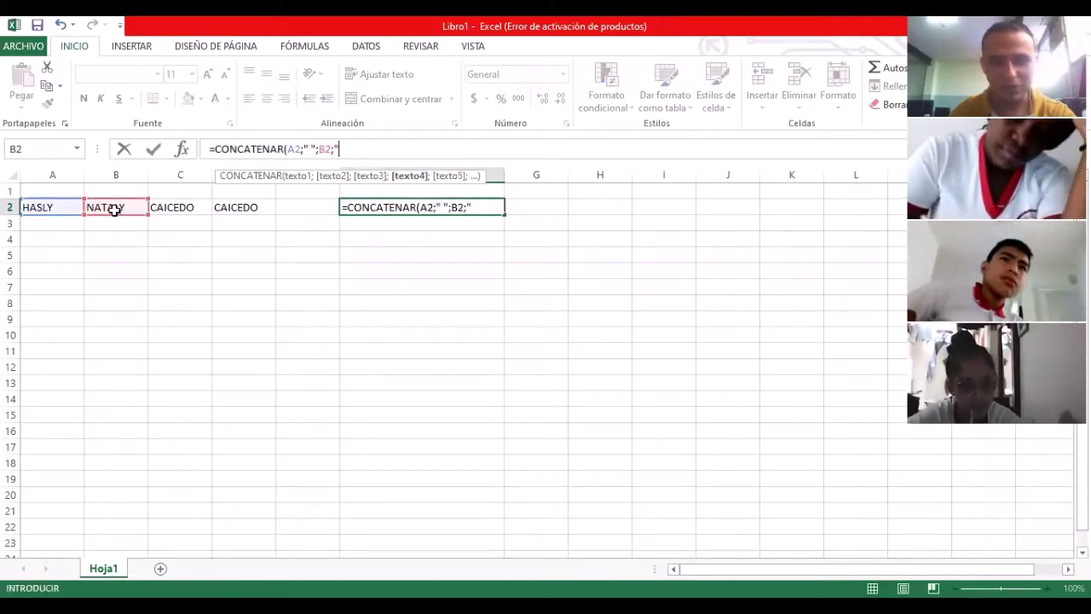
pyautogui.write(' ";')
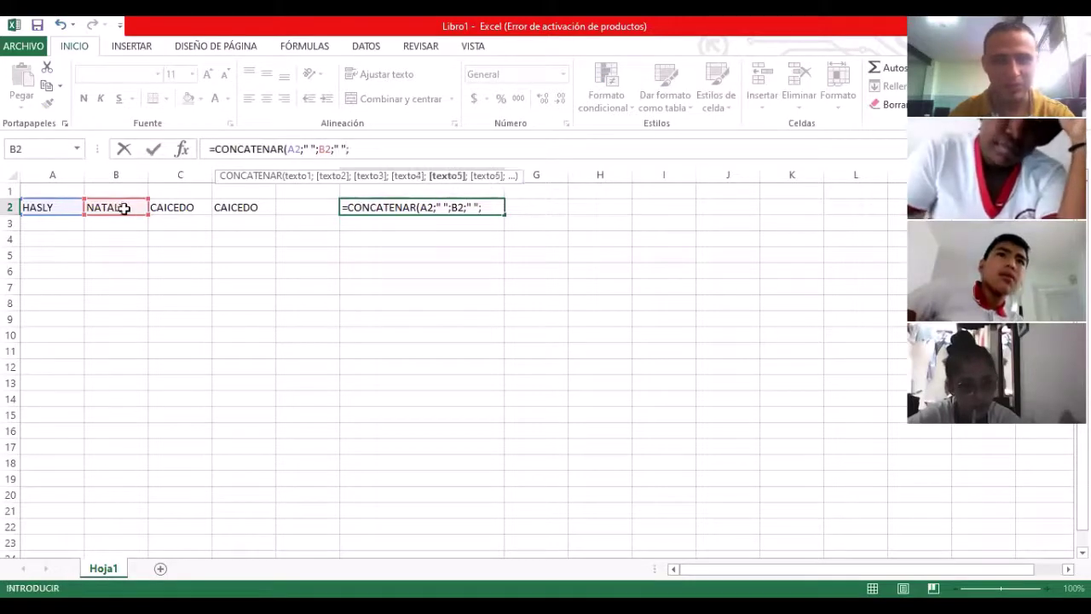
pyautogui.click(175, 208)
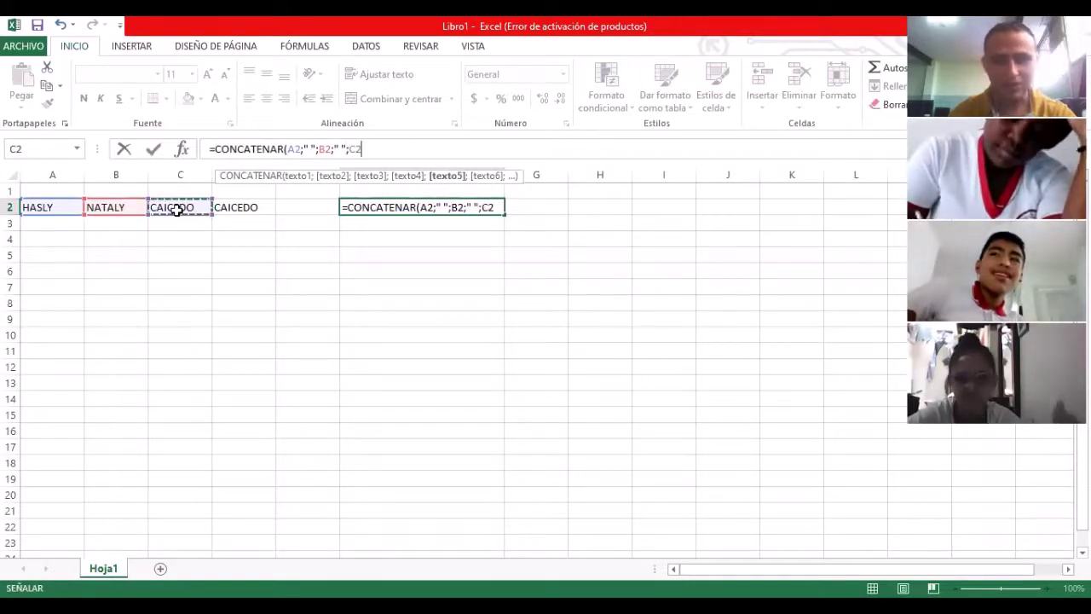
pyautogui.write(';" "')
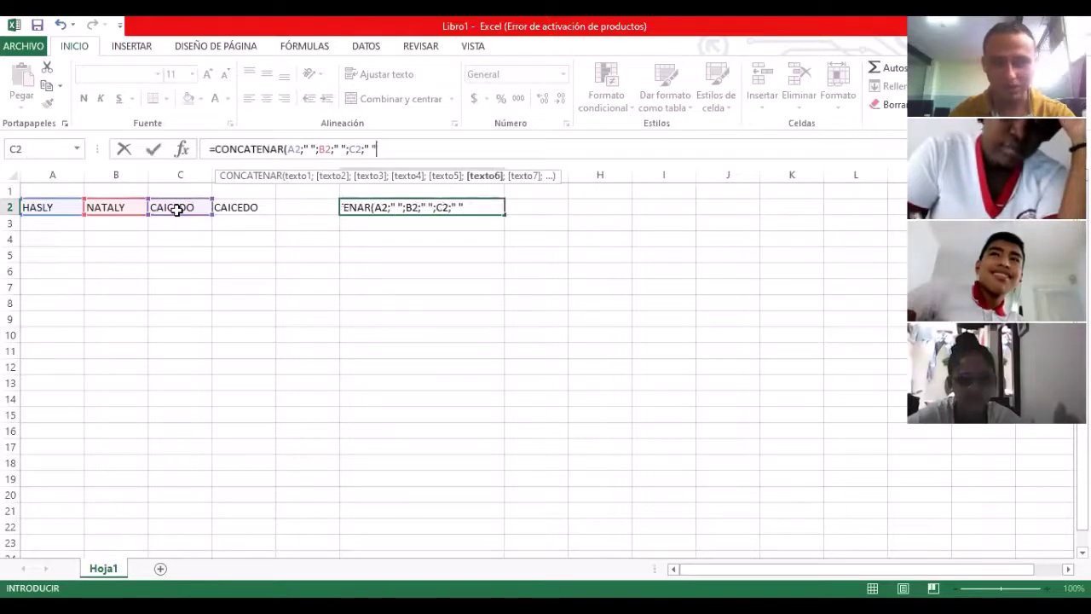
pyautogui.write(';')
pyautogui.click(234, 207)
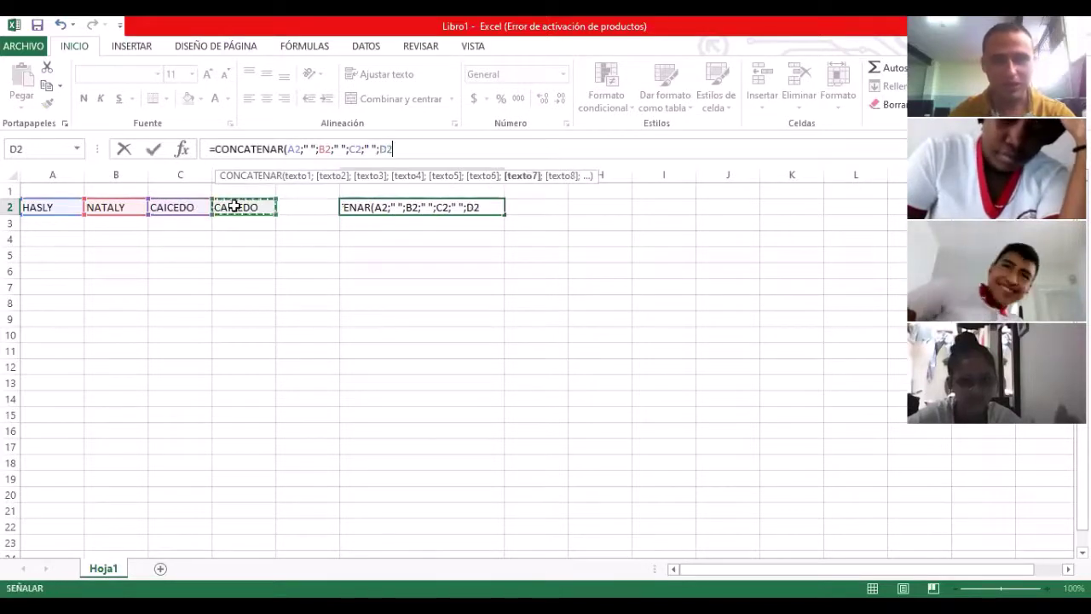
pyautogui.press('Return')
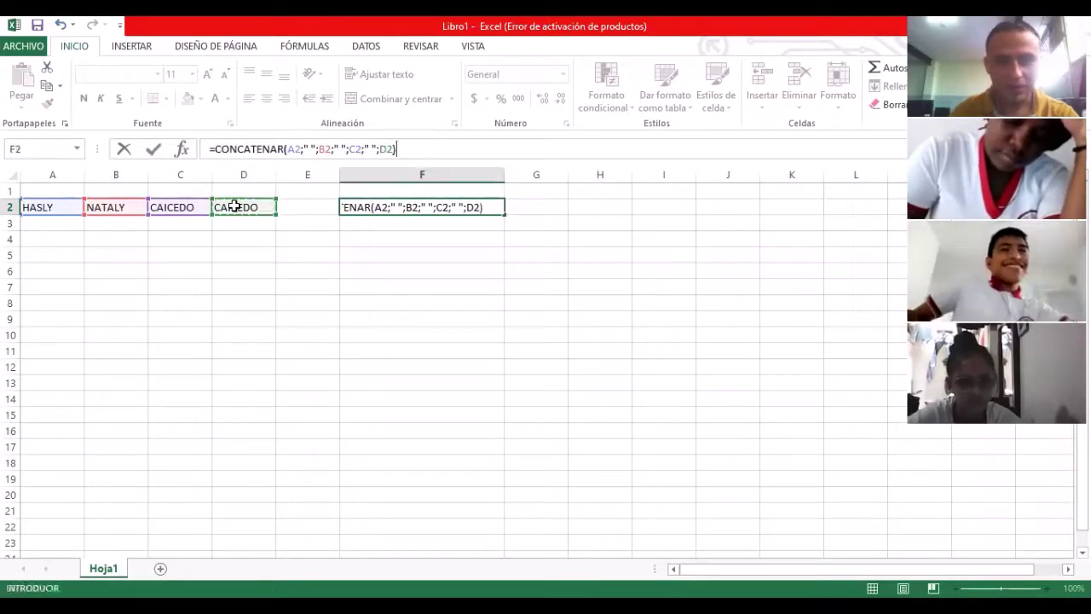
pyautogui.press('Up')
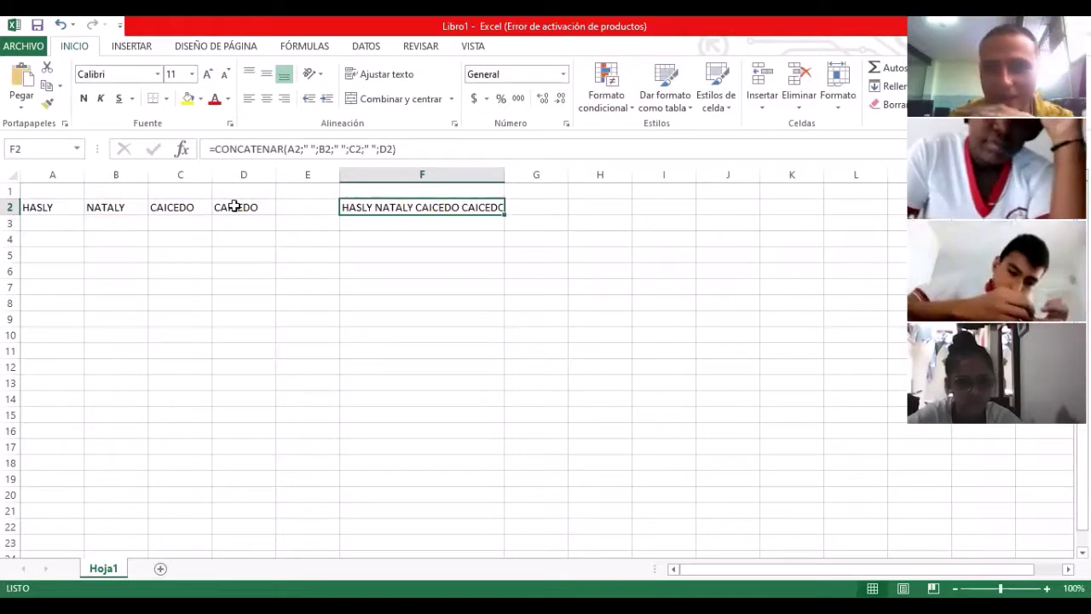
pyautogui.doubleClick(504, 174)
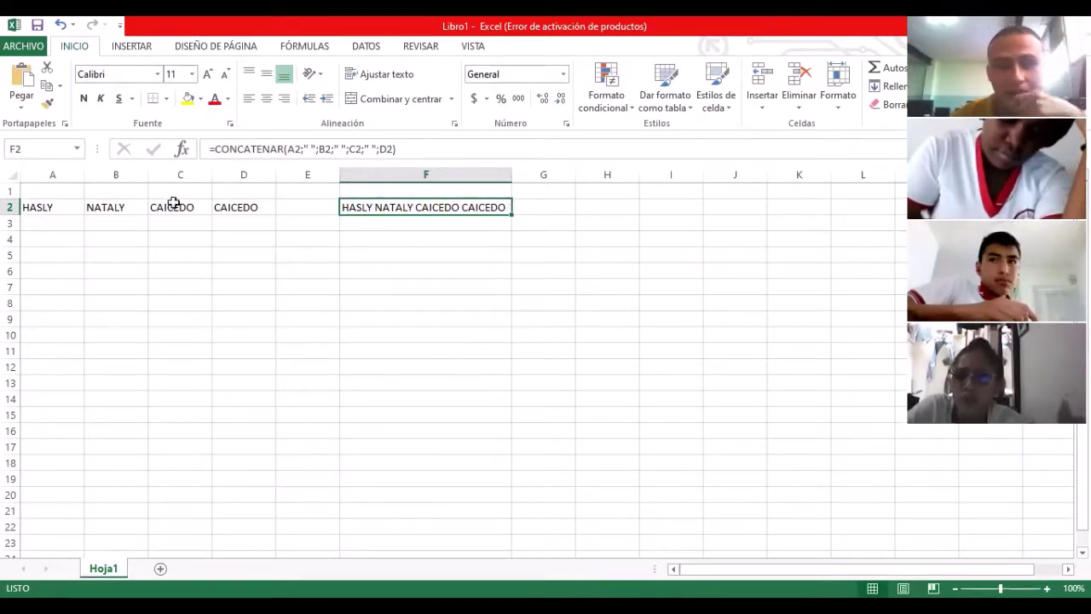
# Step: Show the FÓRMULAS ribbon with cell F2 selected
pyautogui.moveTo(54, 208); pyautogui.dragTo(242, 205)
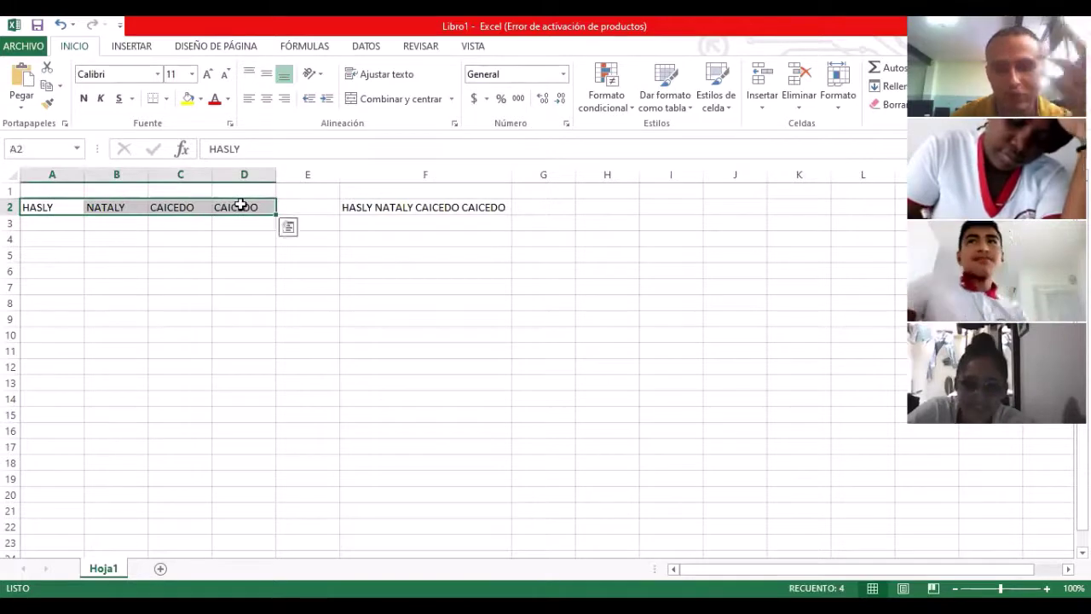
pyautogui.click(312, 317)
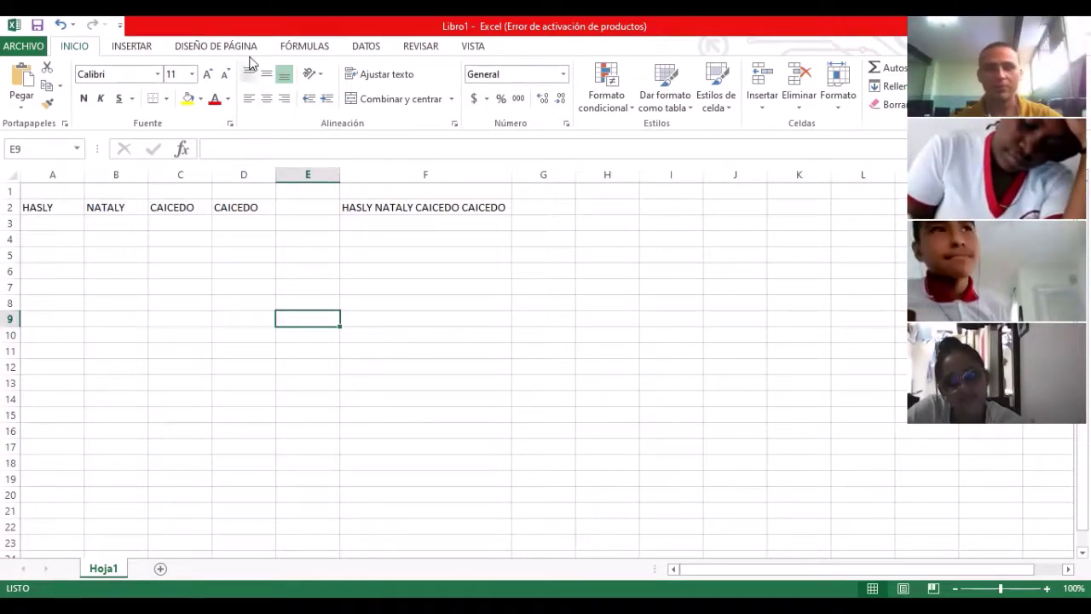
pyautogui.click(305, 46)
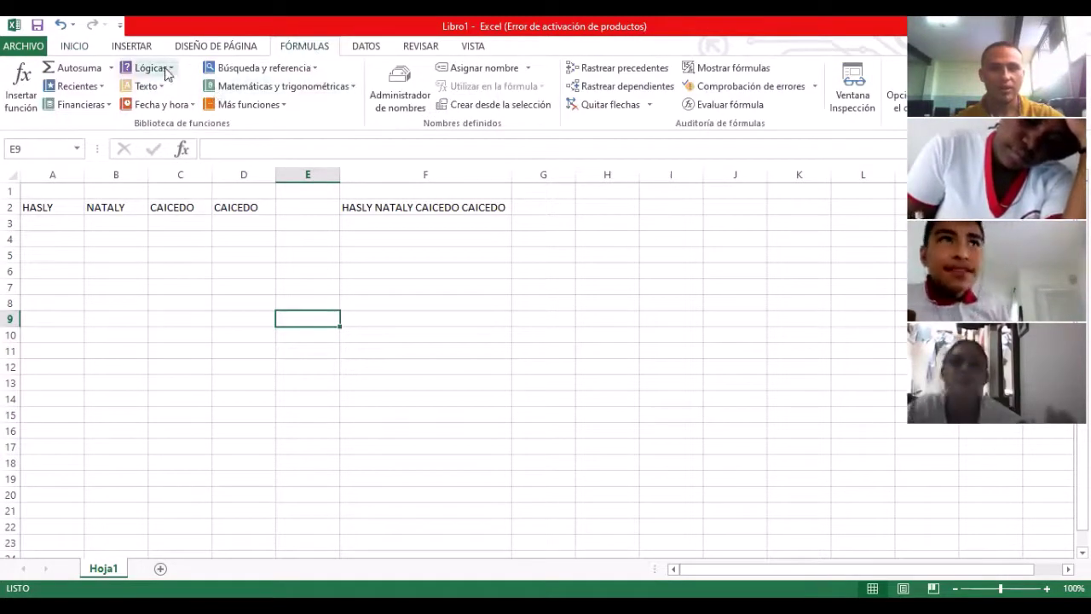
pyautogui.click(352, 209)
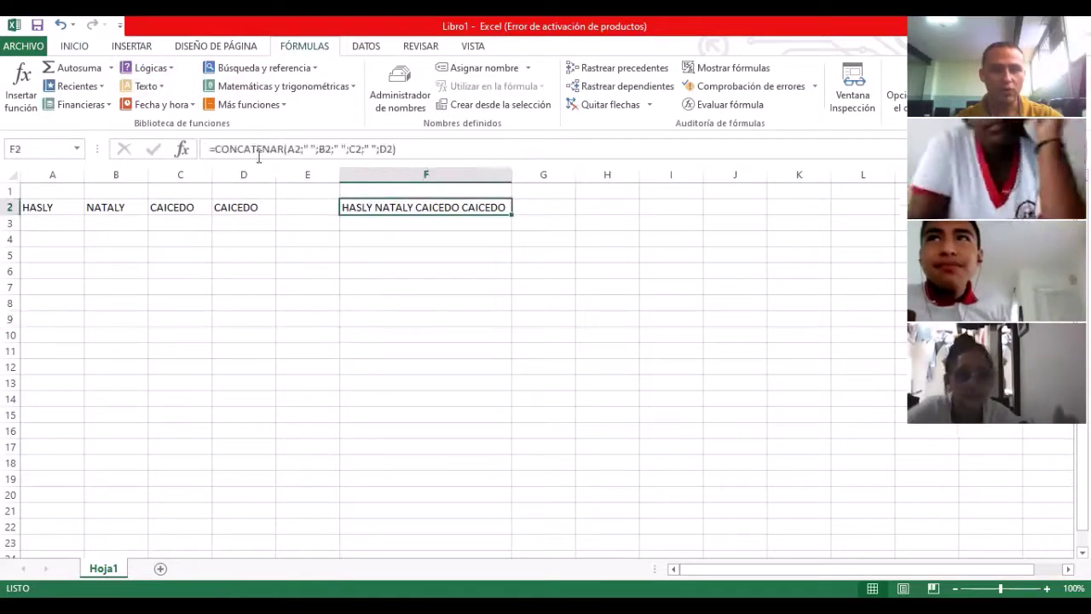
# Step: Browse the Texto function list, including CONCATENAR, then close it
pyautogui.click(159, 87)
pyautogui.scroll(-1, 190, 305)
pyautogui.scroll(1, 189, 309)
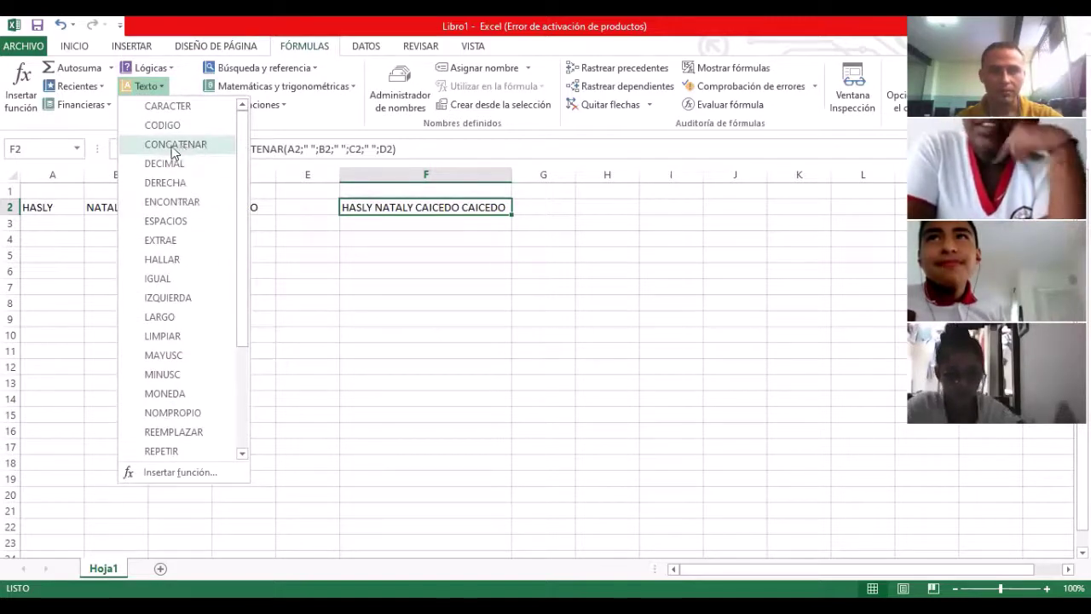
pyautogui.click(158, 87)
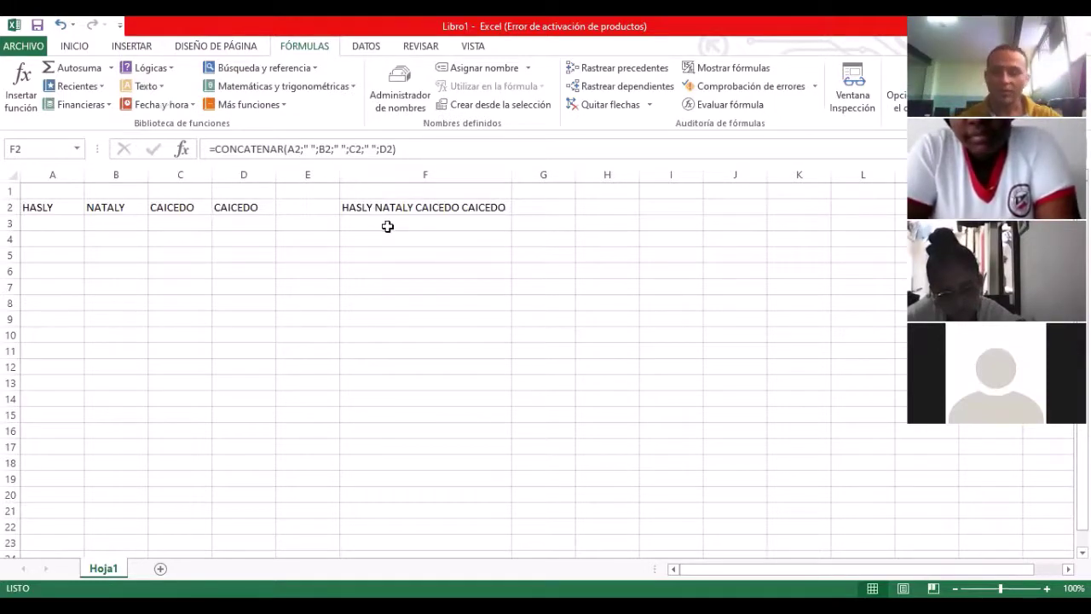
# Step: Erase the formula in F2 and the names in D2, C2, B2 and A2
pyautogui.press('BackSpace')
pyautogui.press('Left')
pyautogui.press('Left')
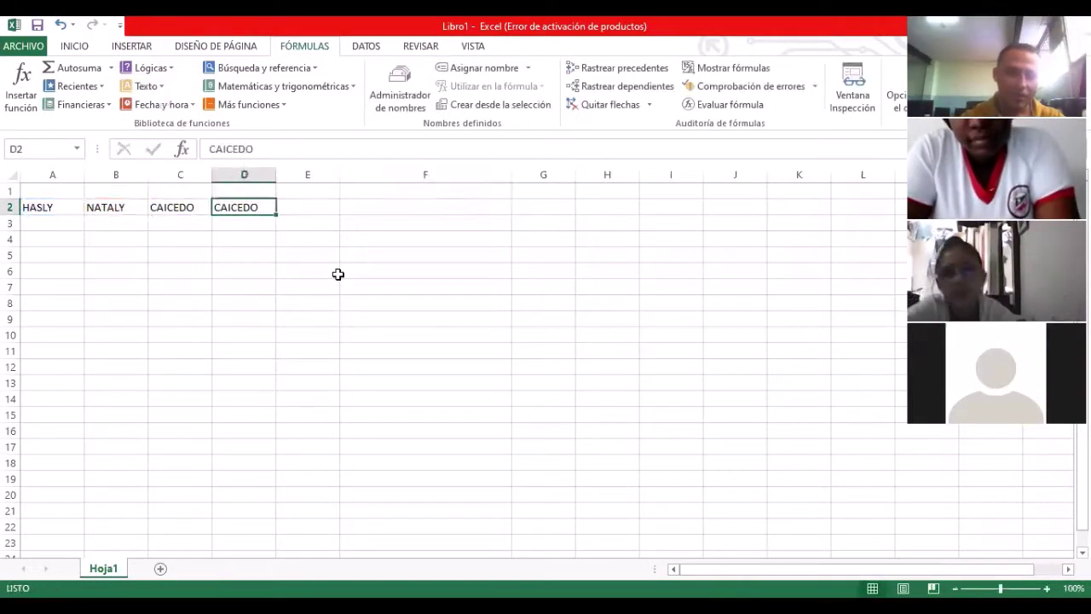
pyautogui.press('BackSpace')
pyautogui.press('Left')
pyautogui.press('BackSpace')
pyautogui.press('Left')
pyautogui.press('BackSpace')
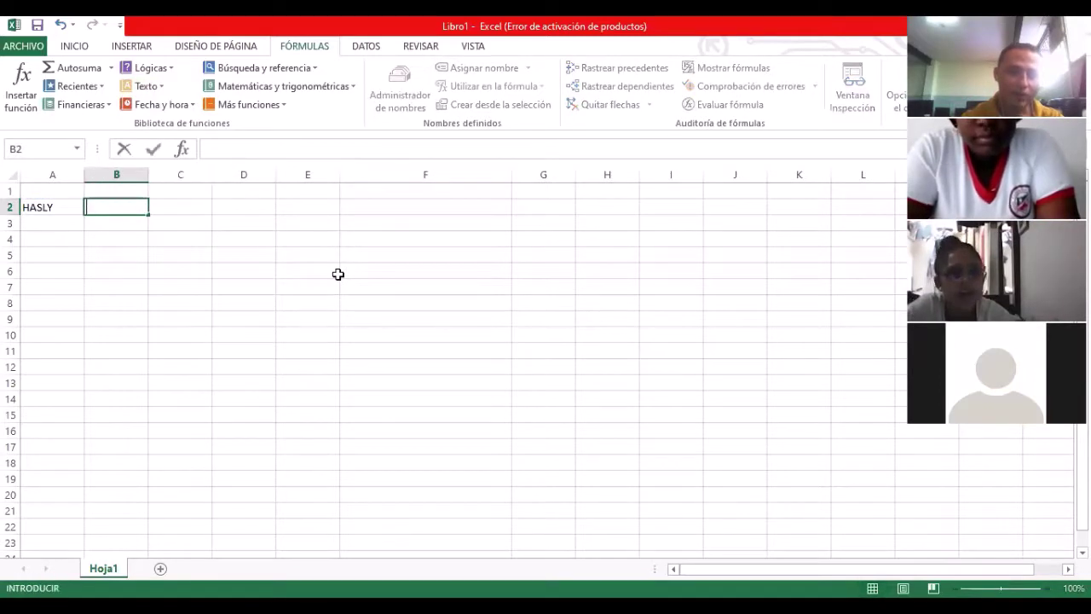
pyautogui.press('Left')
pyautogui.press('BackSpace')
# Step: Return to A2 and switch to the Grado 8° Semana 06 PDF in Acrobat Reader
pyautogui.press('Right')
pyautogui.press('Right')
pyautogui.press('Right')
pyautogui.press('Right')
pyautogui.press('Left')
pyautogui.press('Left')
pyautogui.press('Left')
pyautogui.press('Left')
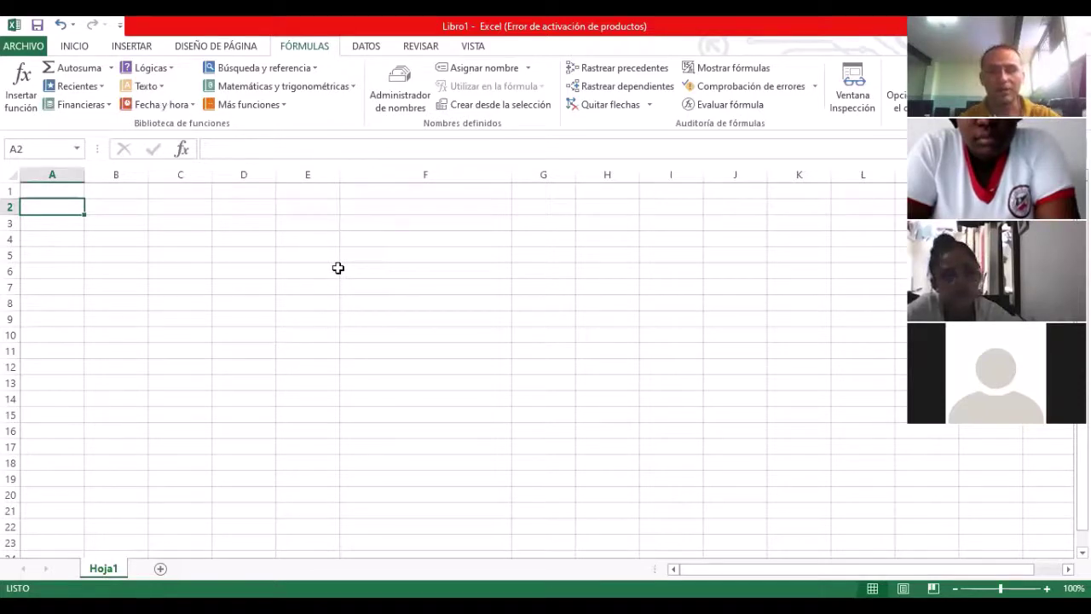
pyautogui.hotkey('alt', 'Tab')
pyautogui.scroll(-5, 499, 332)
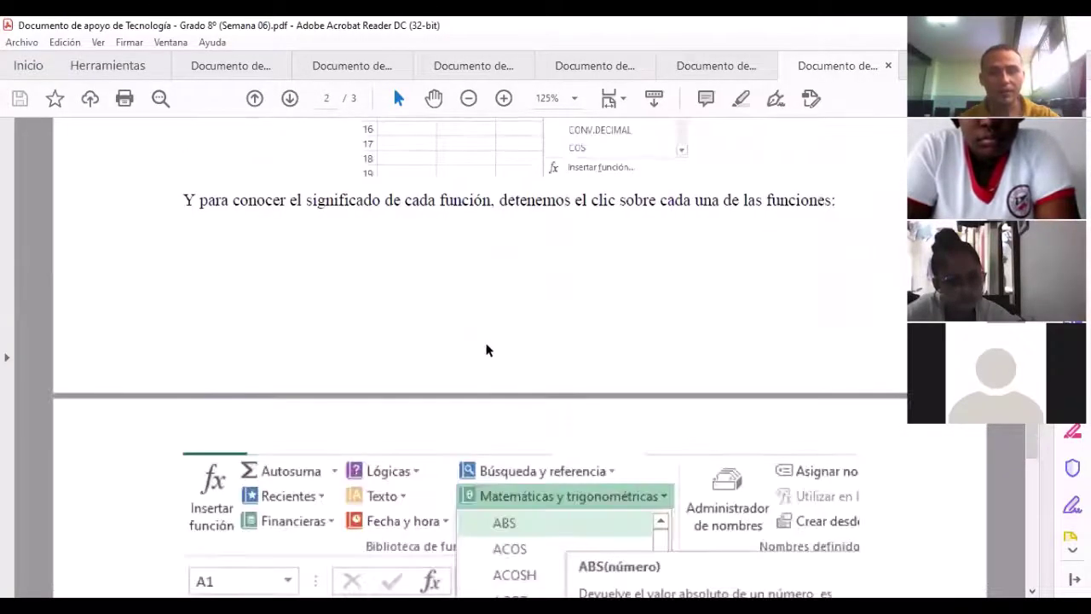
# Step: Highlight the ABS description and the ACTIVIDAD No. 2 instructions and function categories, then return to Excel
pyautogui.scroll(-4, 488, 349)
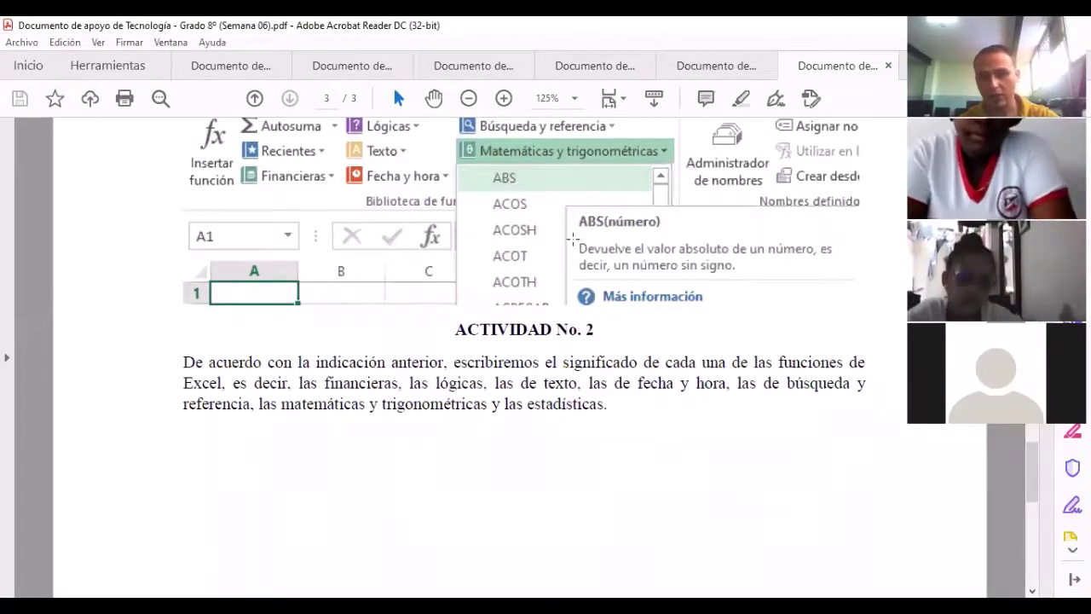
pyautogui.moveTo(574, 238); pyautogui.dragTo(841, 274)
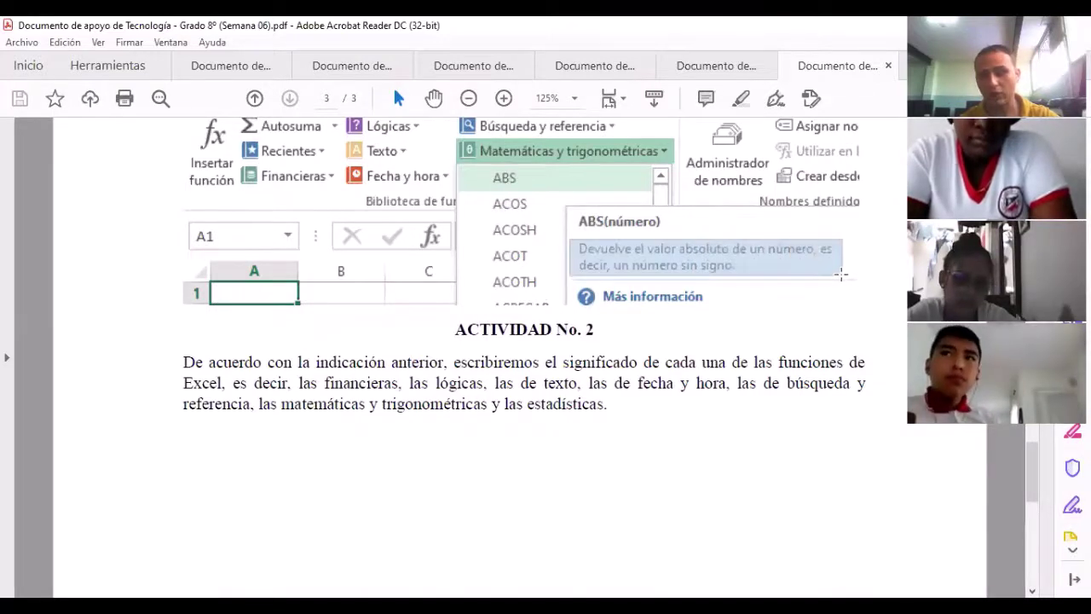
pyautogui.click(617, 258)
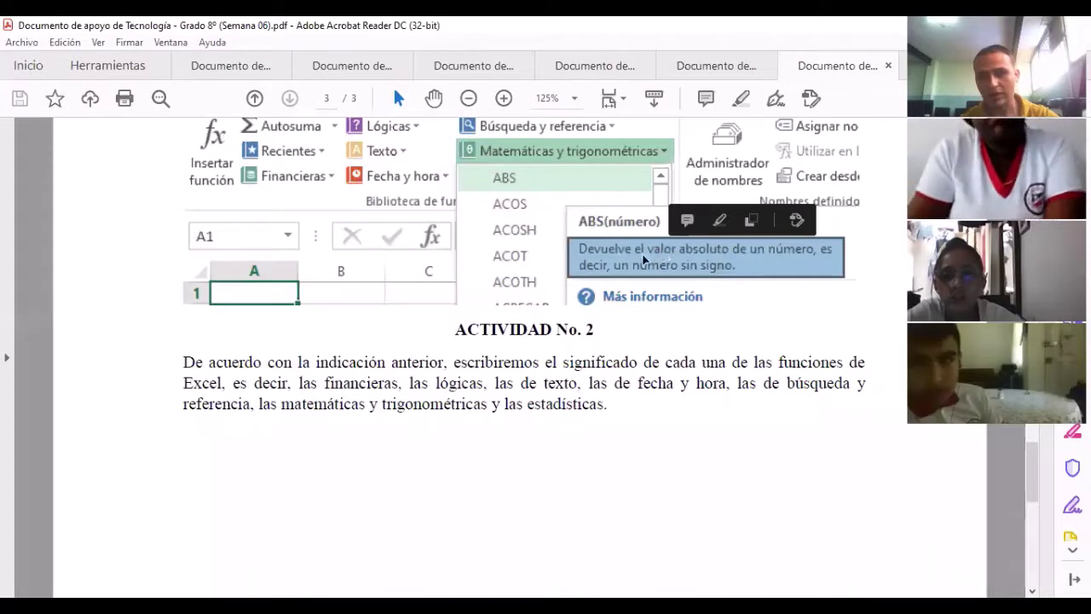
pyautogui.click(645, 259)
pyautogui.moveTo(181, 361); pyautogui.dragTo(631, 385)
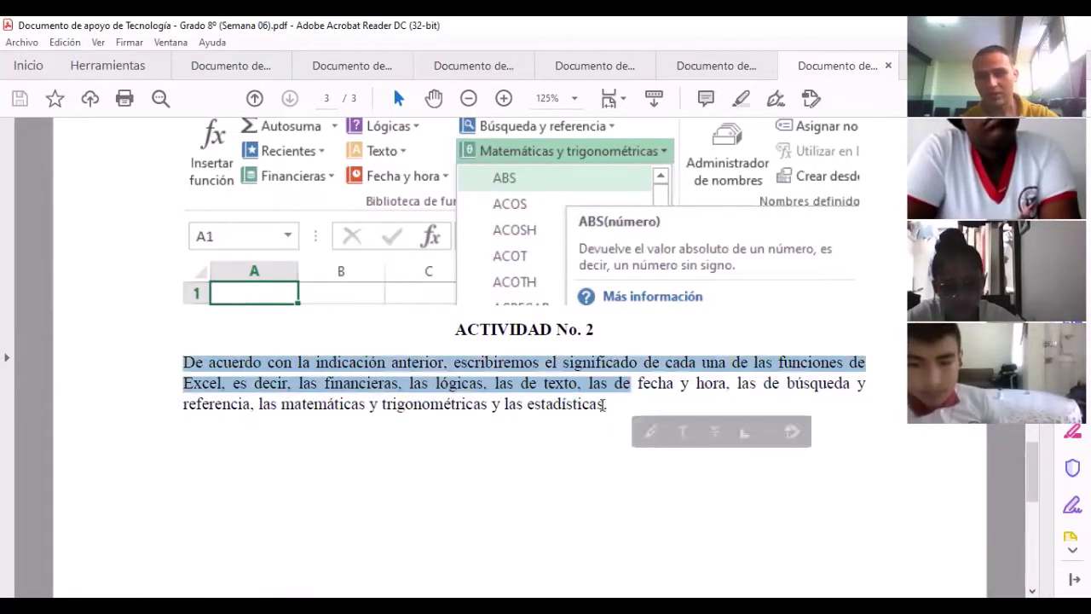
pyautogui.click(603, 404)
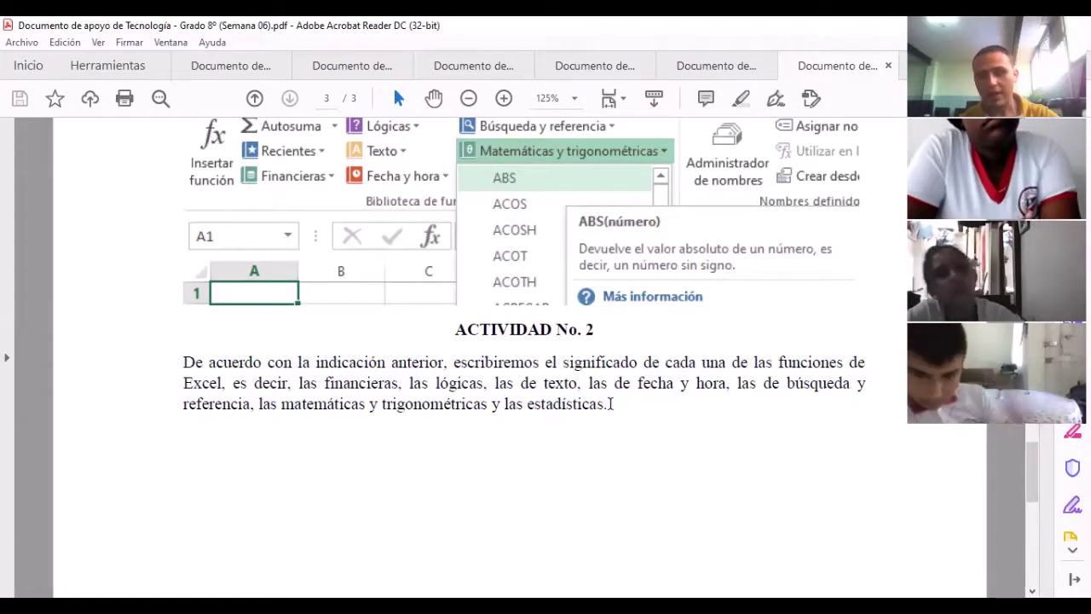
pyautogui.moveTo(606, 404); pyautogui.dragTo(183, 363)
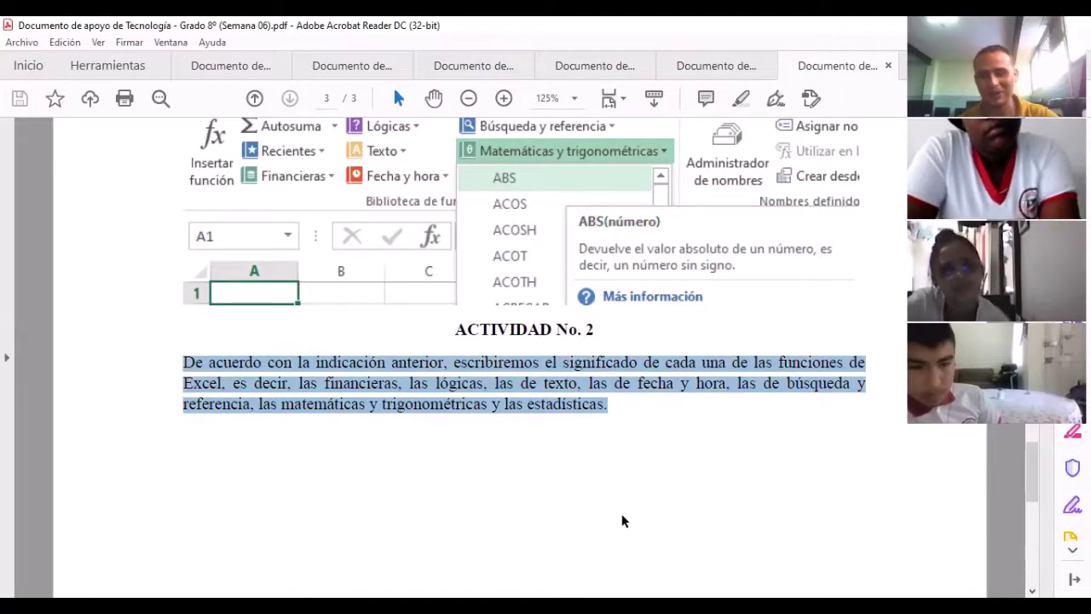
pyautogui.click(613, 402)
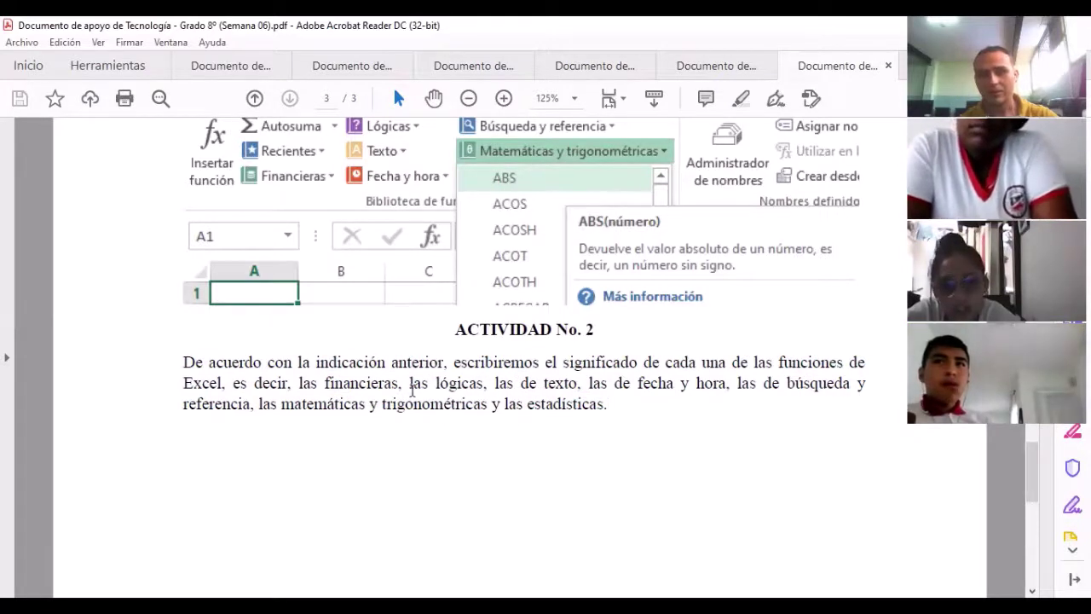
pyautogui.moveTo(321, 383); pyautogui.dragTo(616, 413)
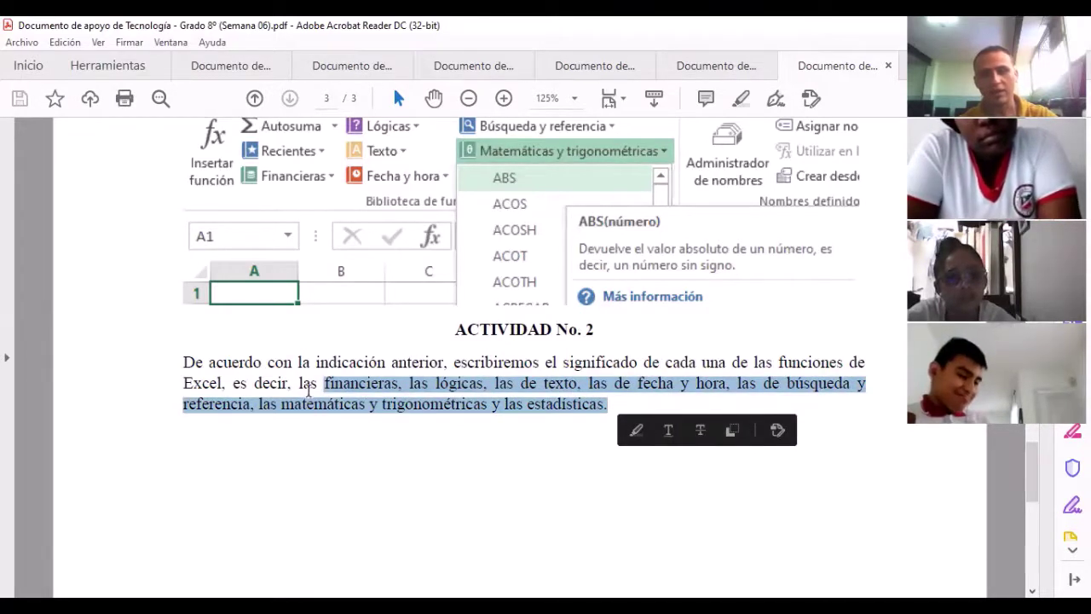
pyautogui.click(602, 409)
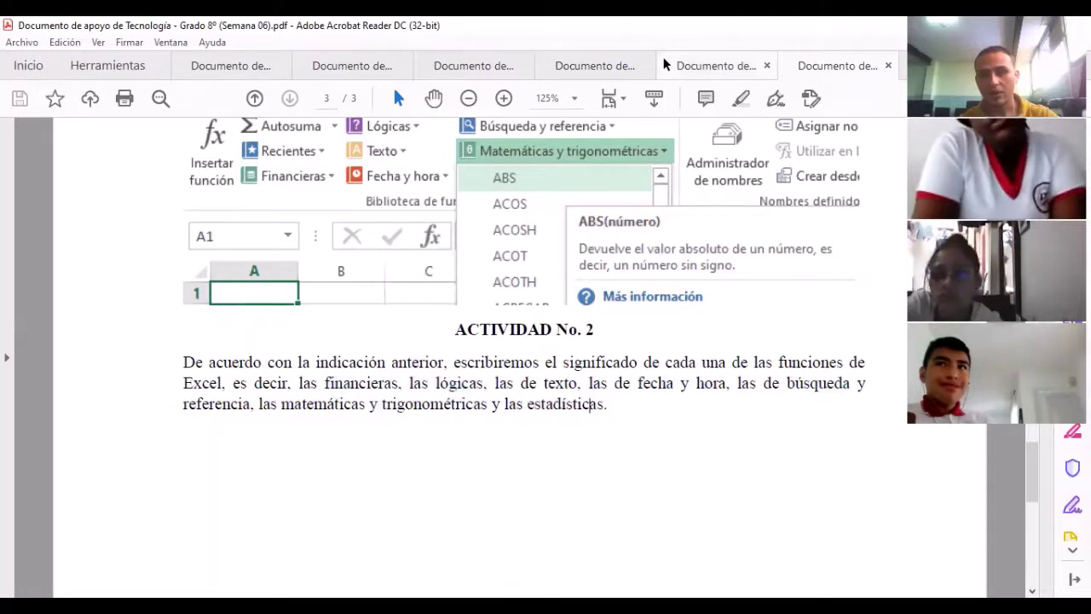
pyautogui.hotkey('alt', 'Tab')
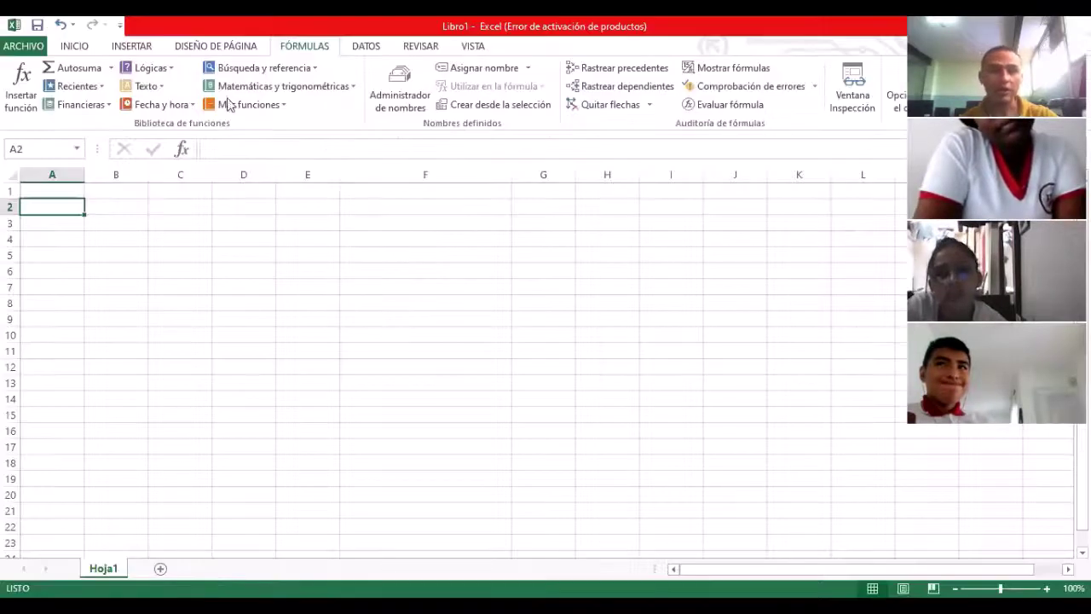
pyautogui.click(335, 92)
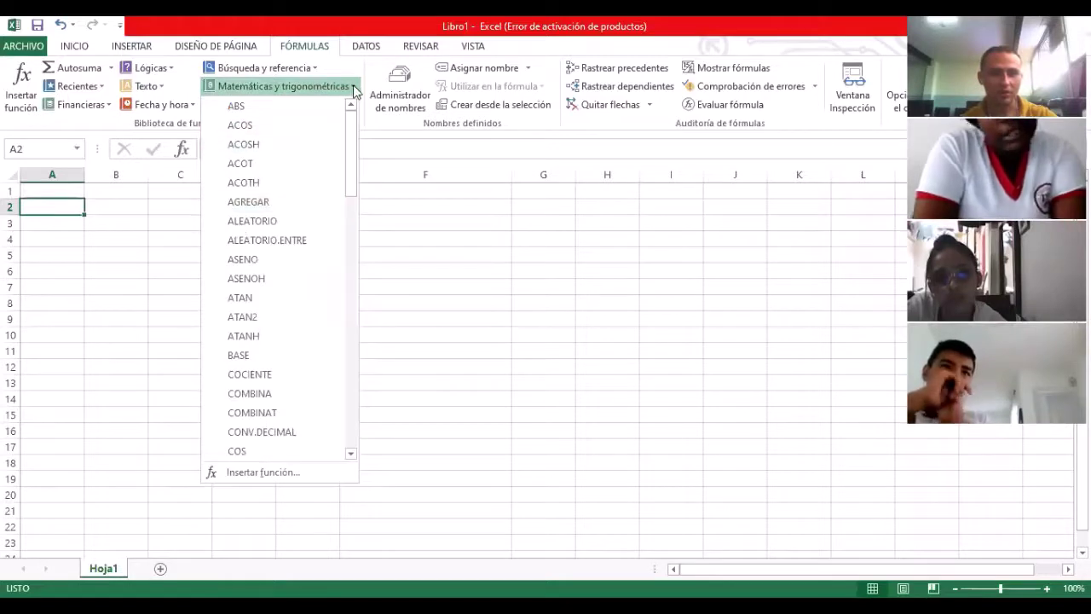
pyautogui.click(273, 106)
pyautogui.click(273, 106)
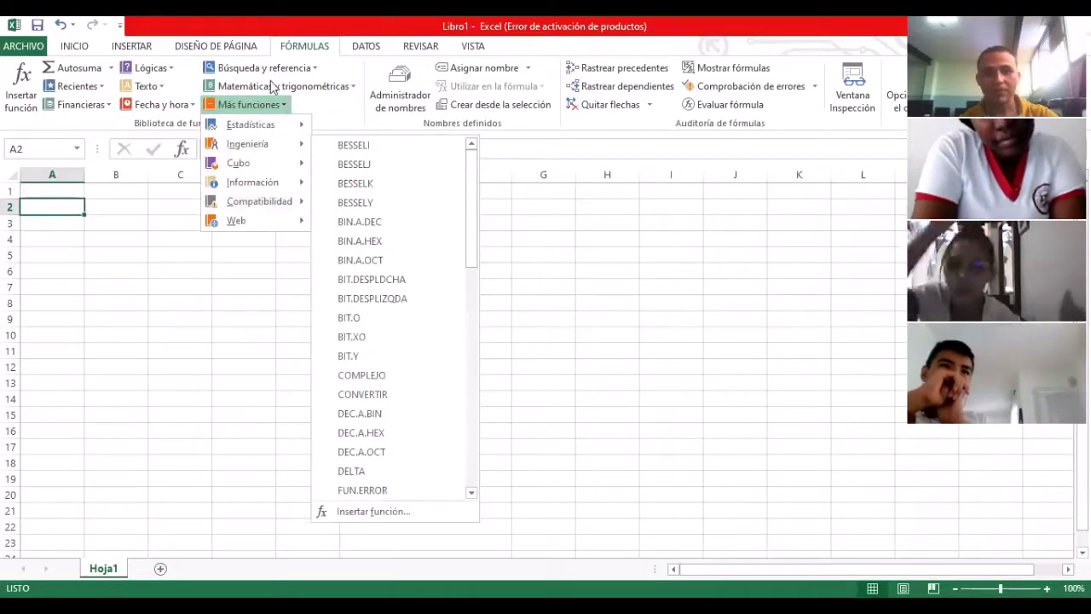
pyautogui.click(161, 91)
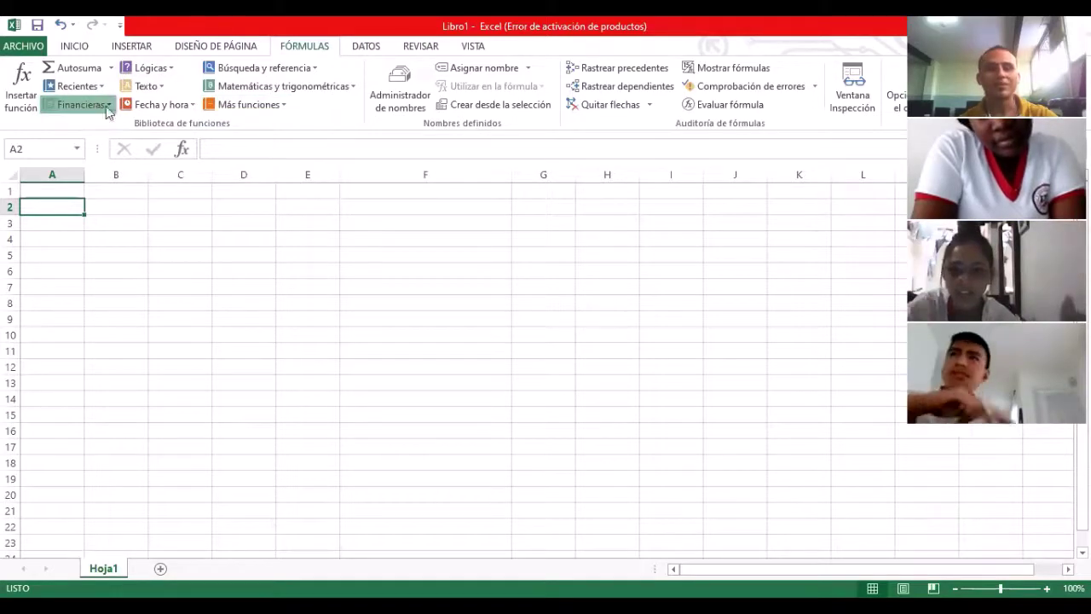
pyautogui.click(108, 108)
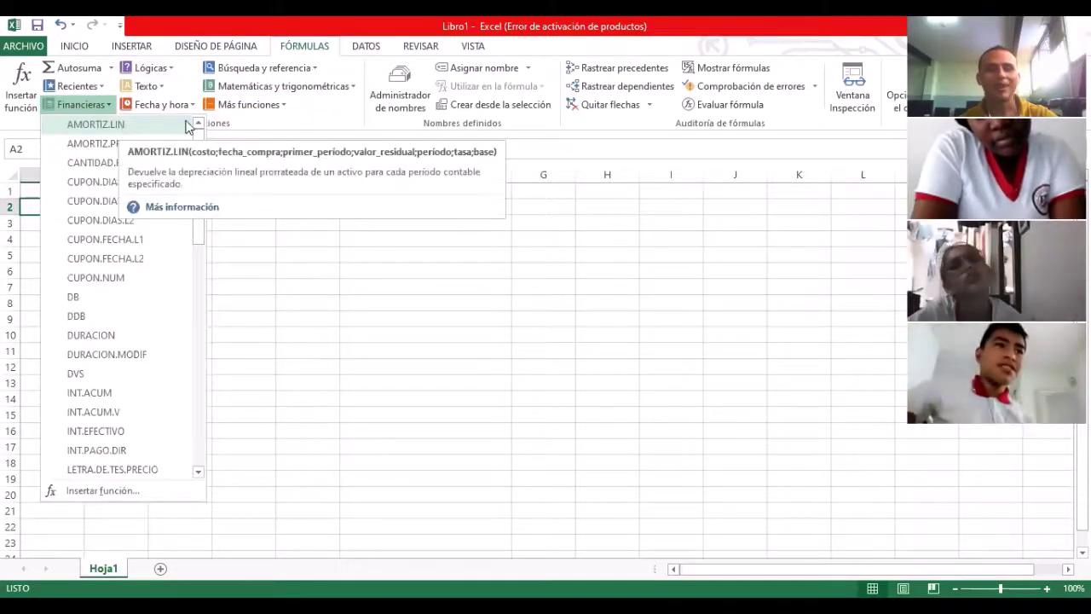
pyautogui.click(108, 106)
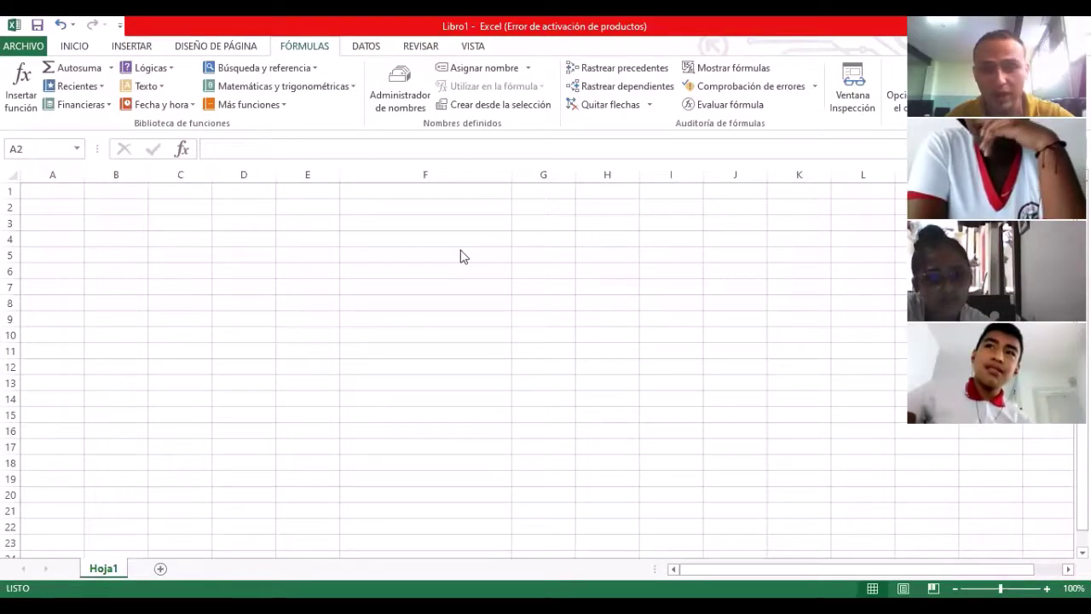
# Step: Switch to Acrobat Reader and scroll to the ACTIVIDAD No. 2 paragraph on page 3
pyautogui.hotkey('alt', 'Tab')
pyautogui.scroll(15, 520, 358)
pyautogui.scroll(15, 570, 251)
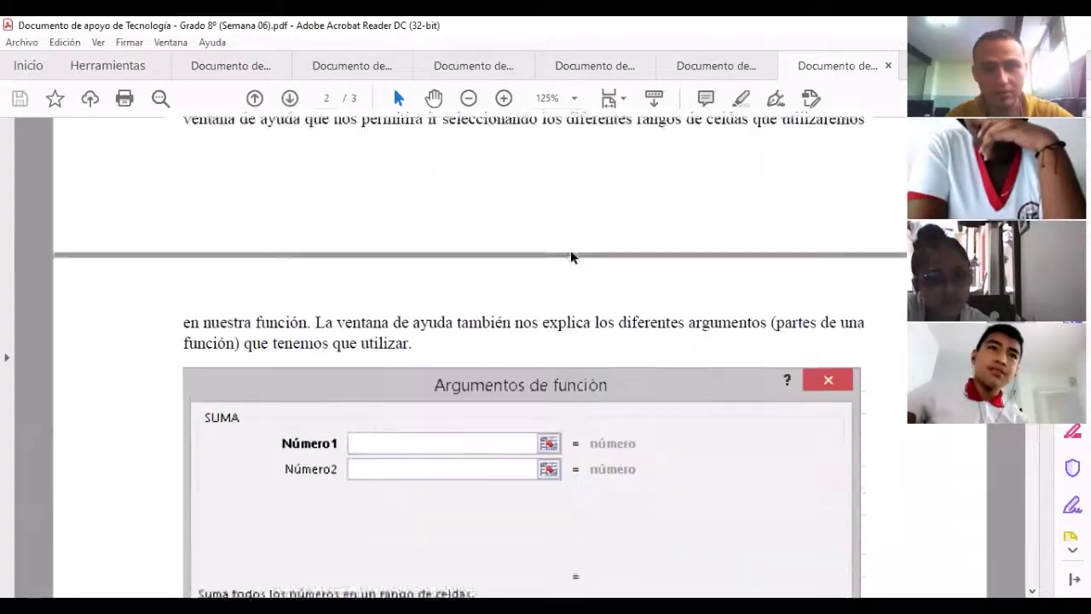
pyautogui.scroll(-20, 543, 294)
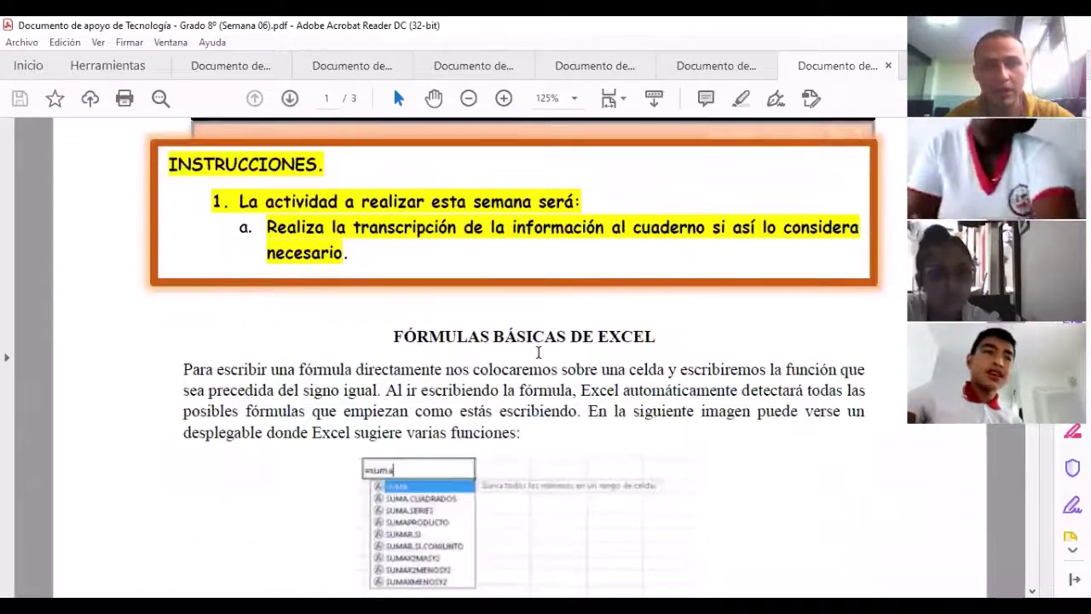
pyautogui.scroll(-10, 622, 356)
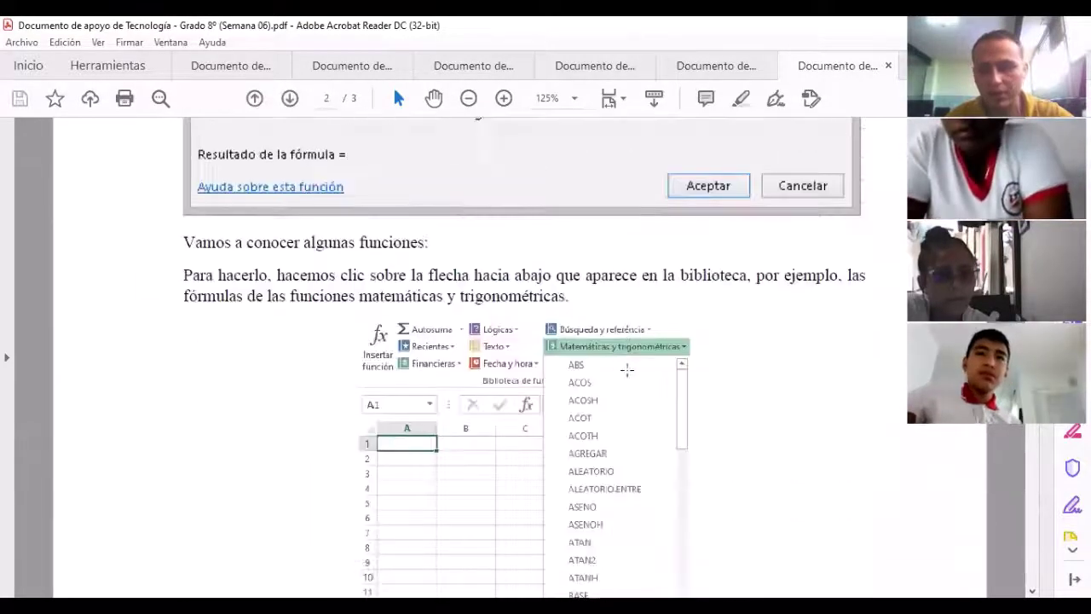
pyautogui.scroll(-10, 592, 362)
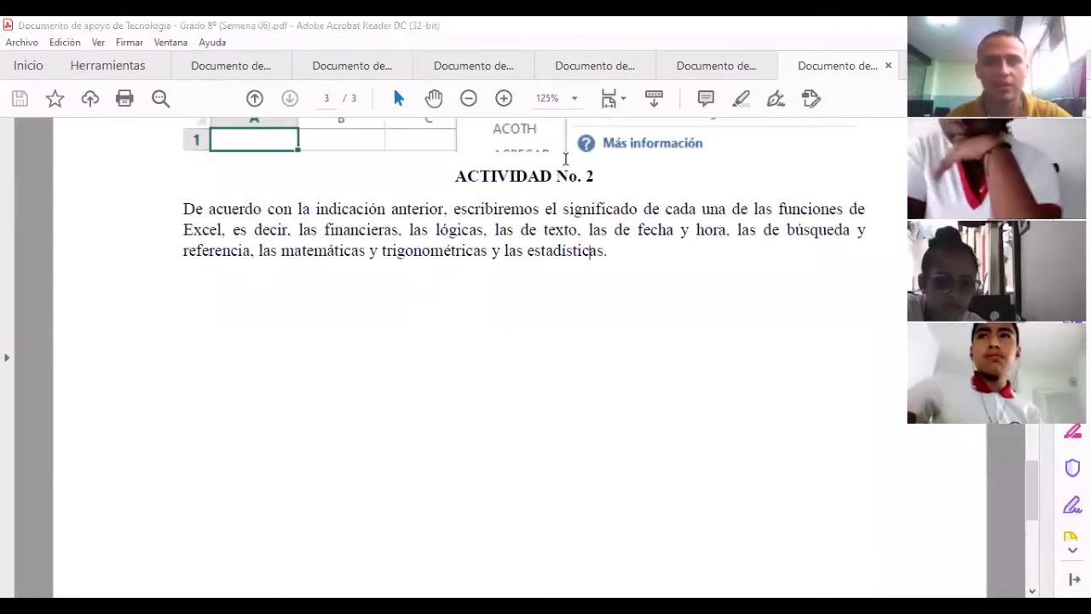
# Step: Type 'PARA ENTREGAR EL 7 DE ABRIL' in a new text box below the paragraph
pyautogui.click(374, 300)
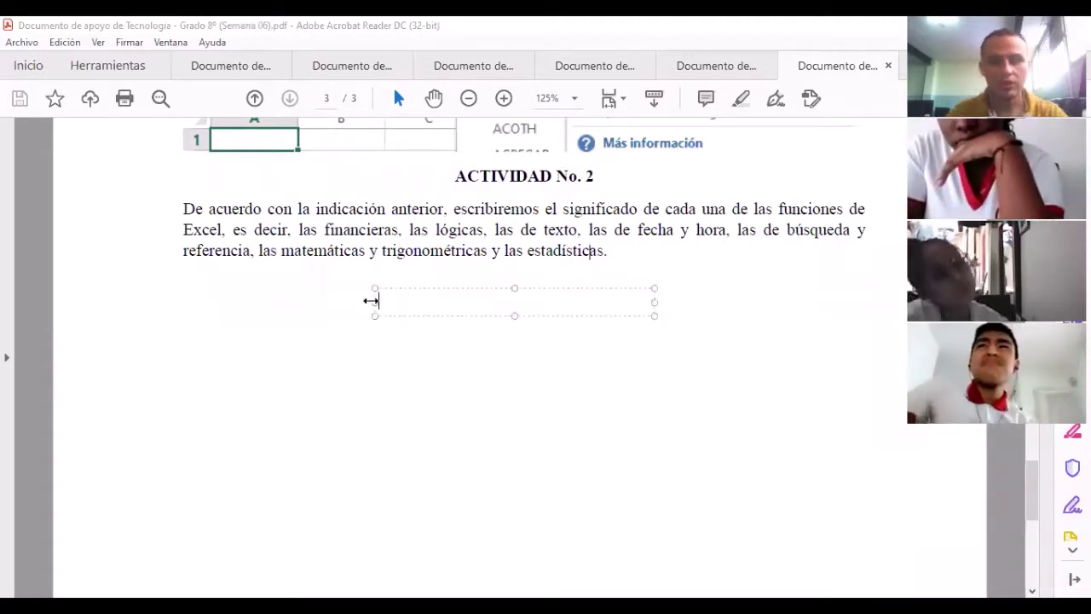
pyautogui.write('PARA ENT')
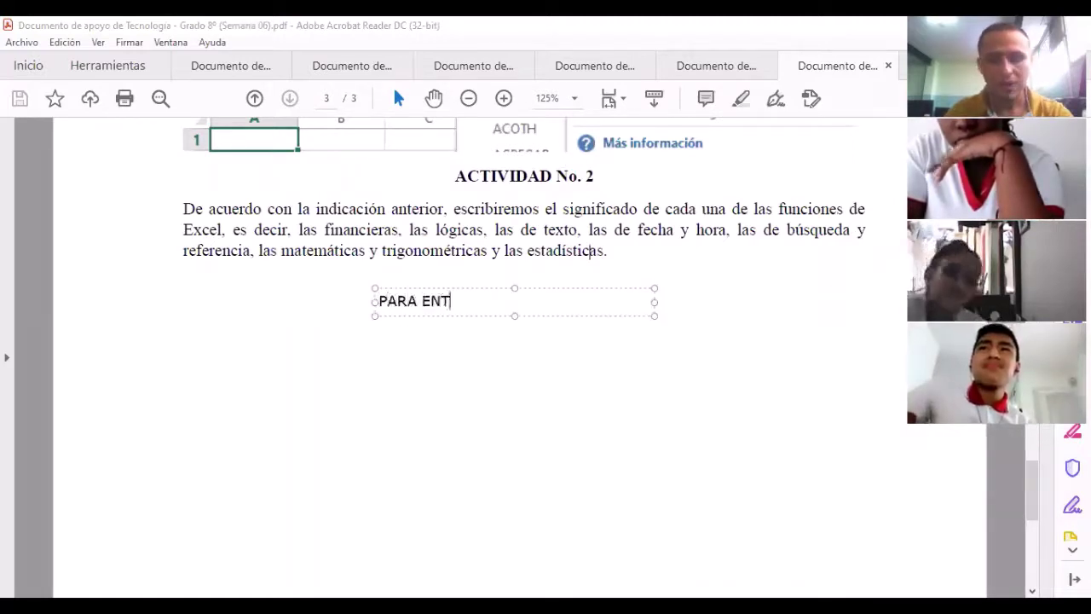
pyautogui.write('REGAR EL')
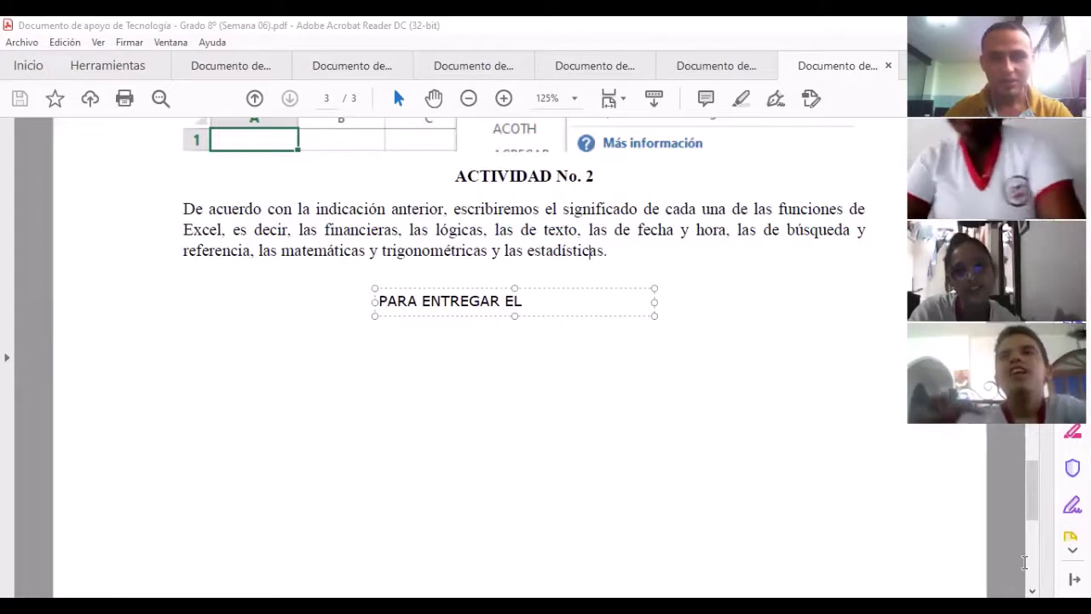
pyautogui.write('7 DE ')
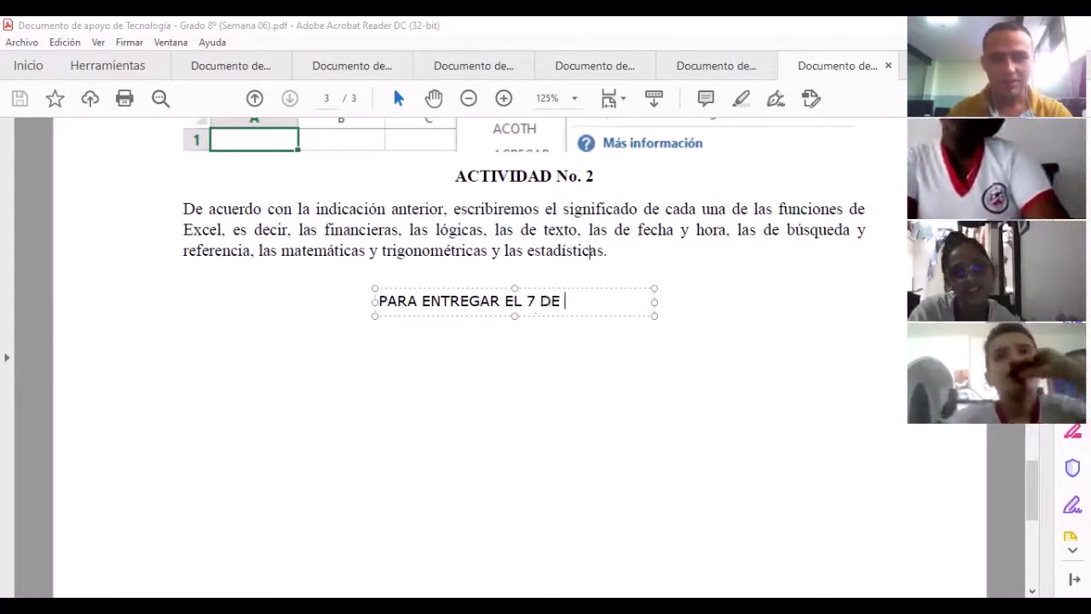
pyautogui.write('ABRIL')
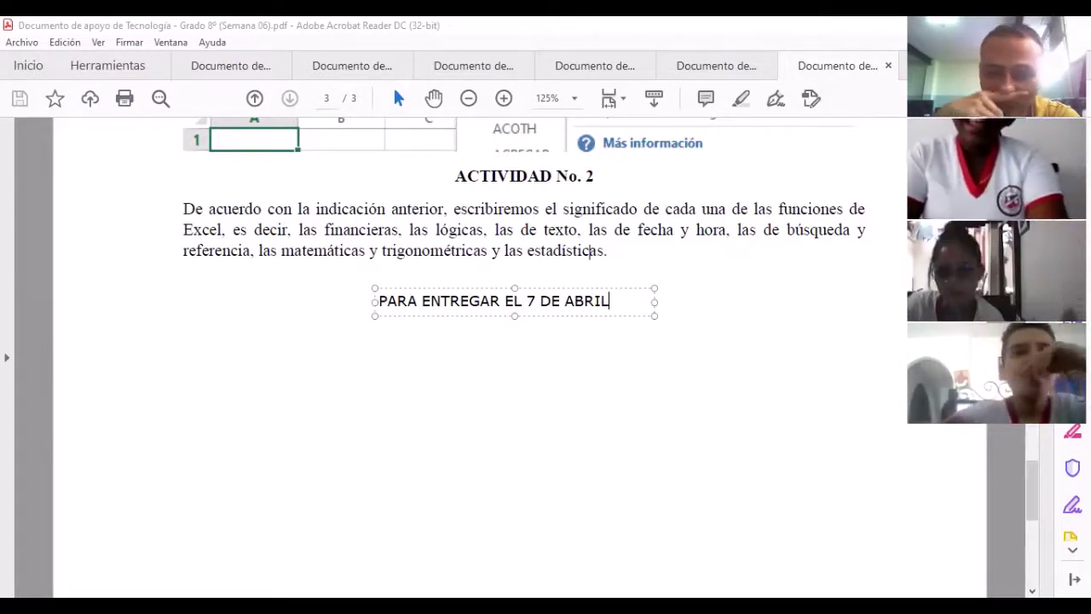
pyautogui.moveTo(618, 304); pyautogui.dragTo(376, 302)
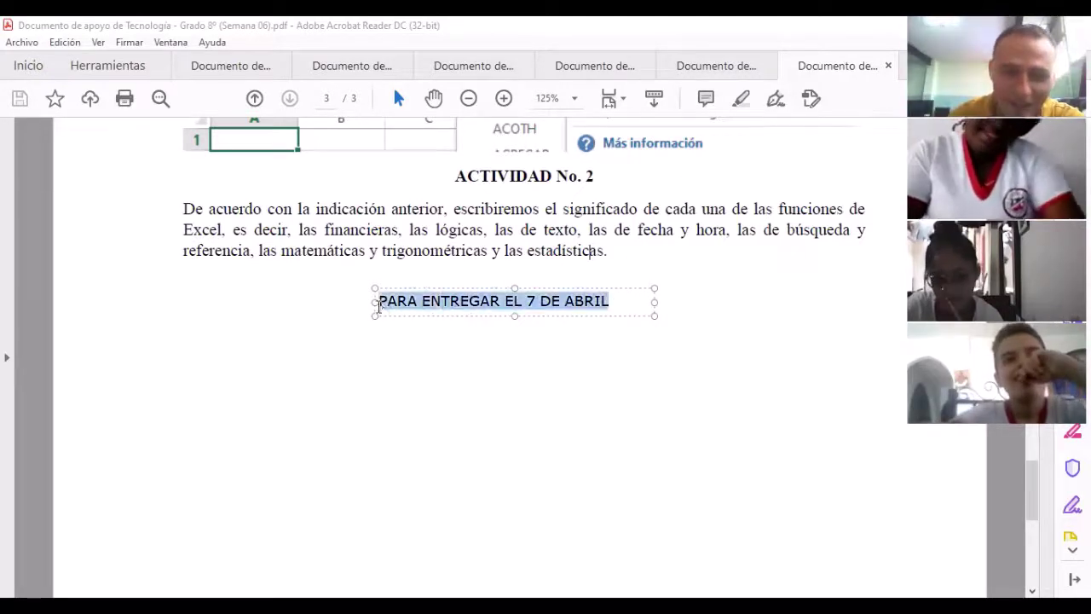